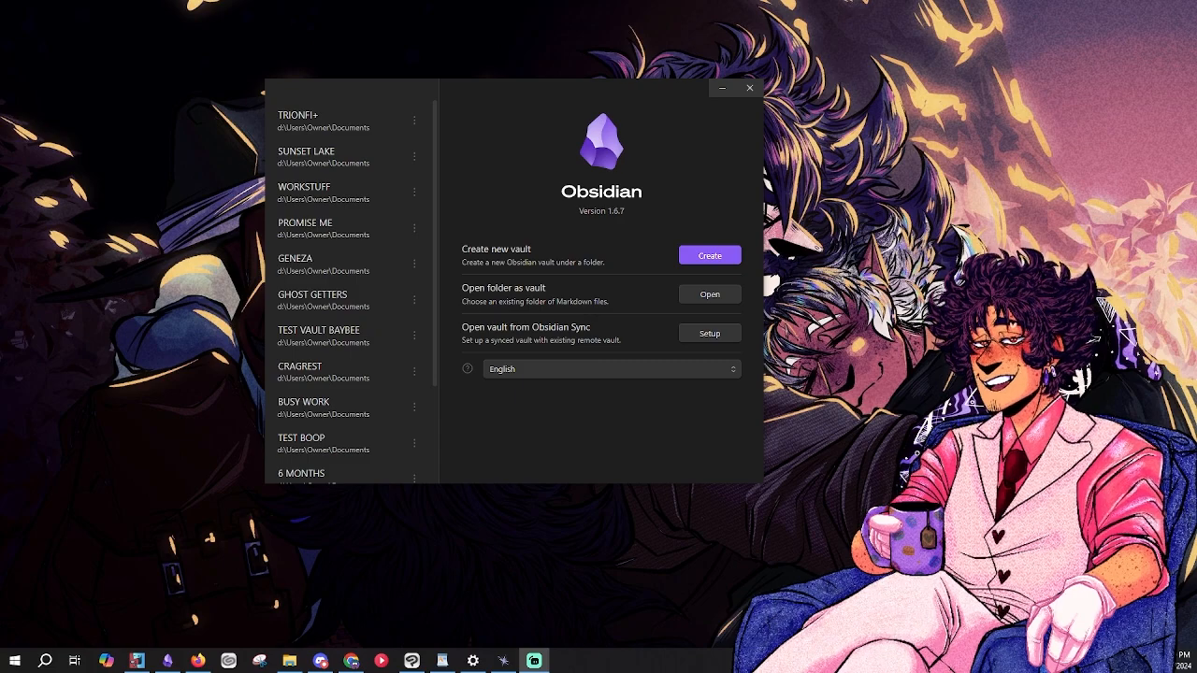
# - Create a new local vault named TEST VAULT, located in the Documents folder
pyautogui.moveTo(449, 91); pyautogui.dragTo(491, 105)
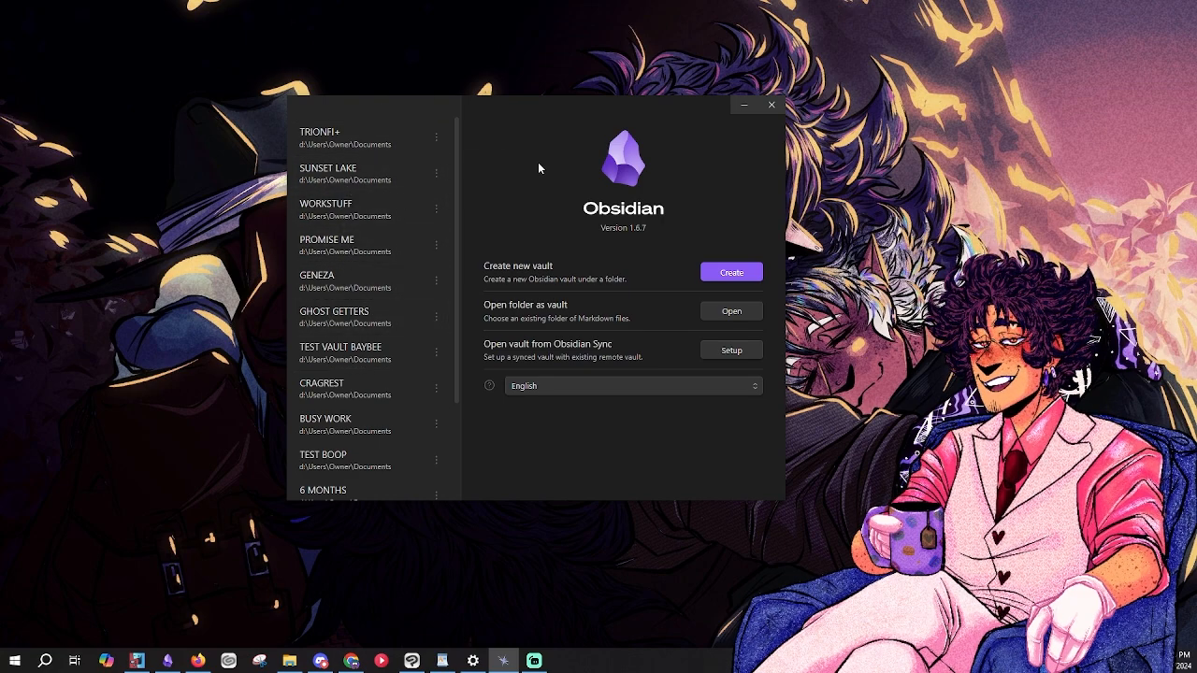
pyautogui.click(744, 274)
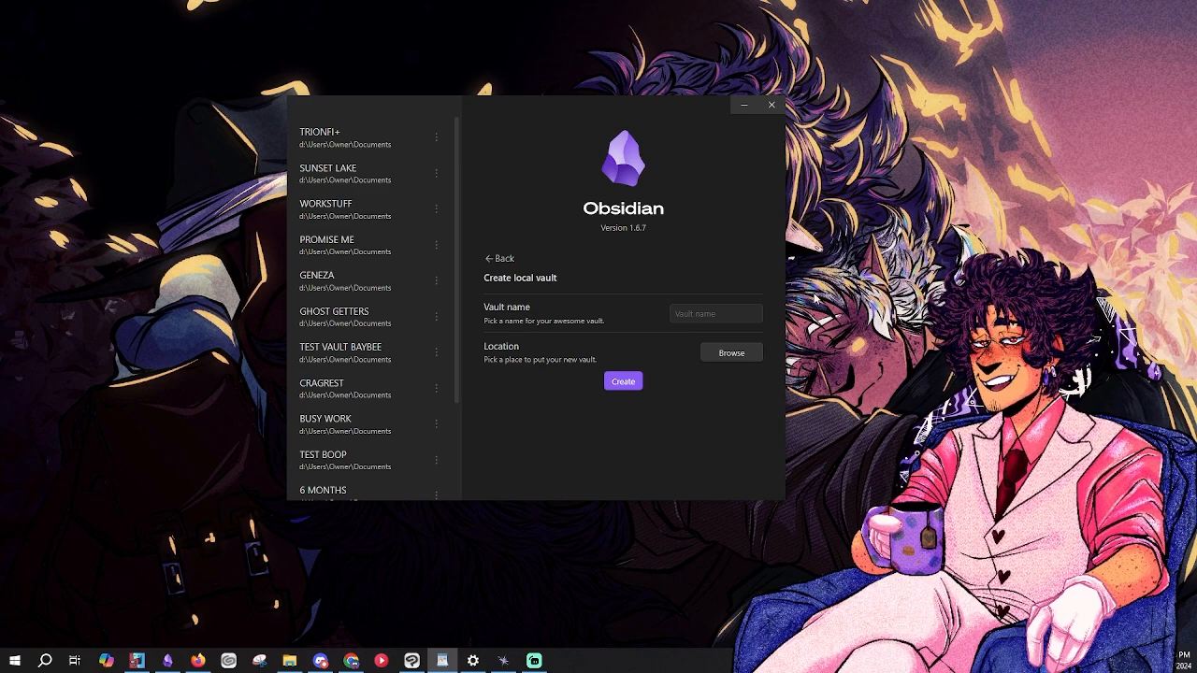
pyautogui.click(688, 320)
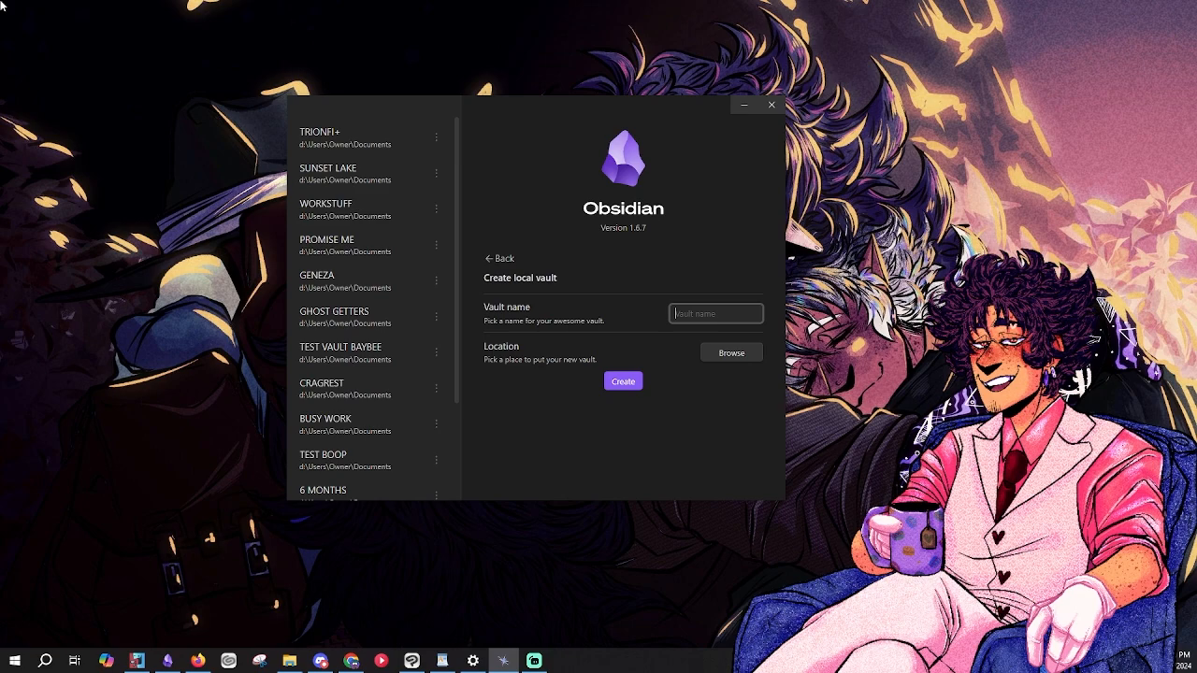
pyautogui.write('TEST VAULT')
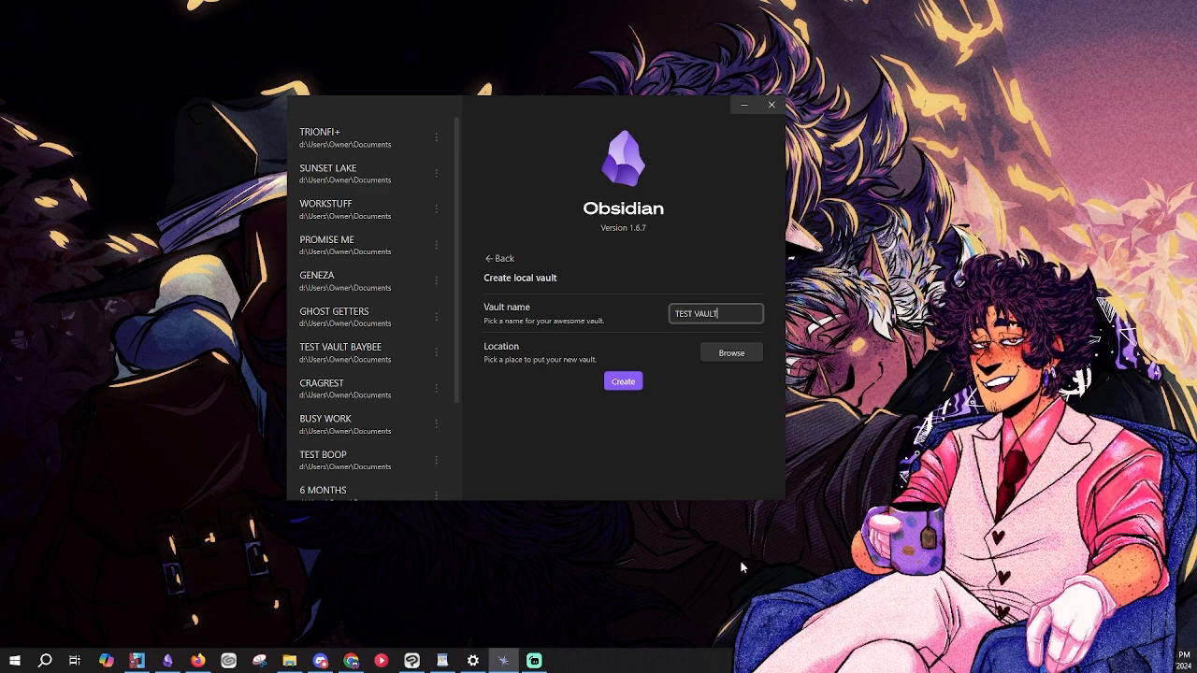
pyautogui.click(719, 354)
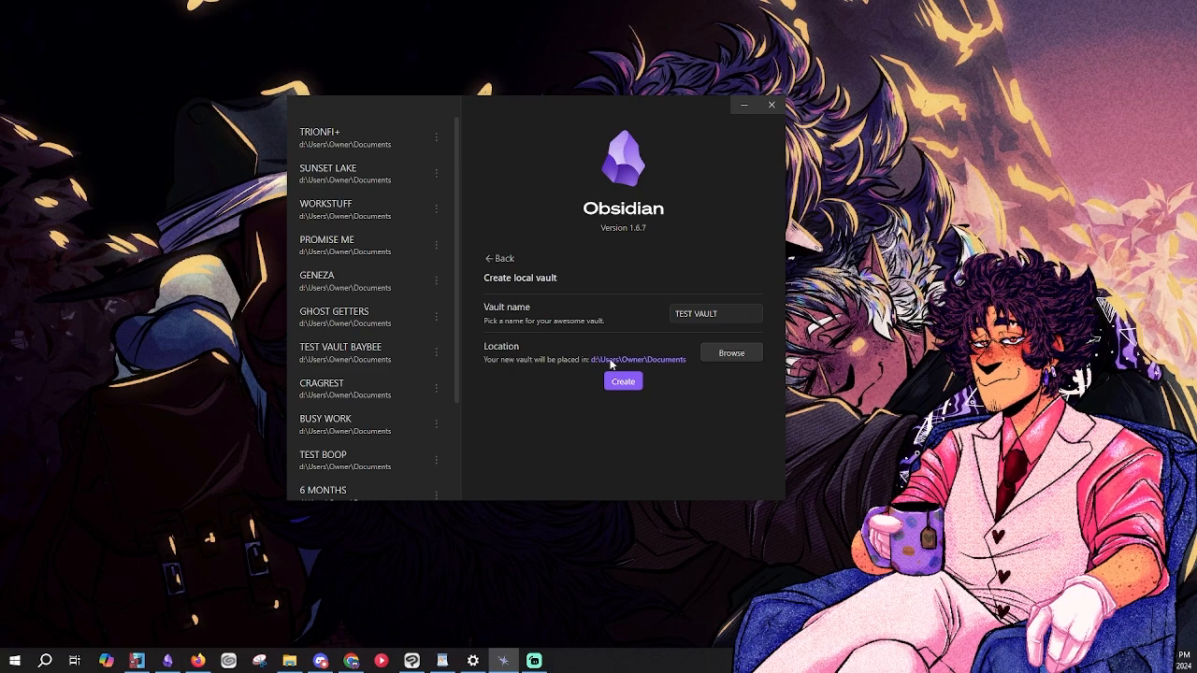
pyautogui.click(621, 382)
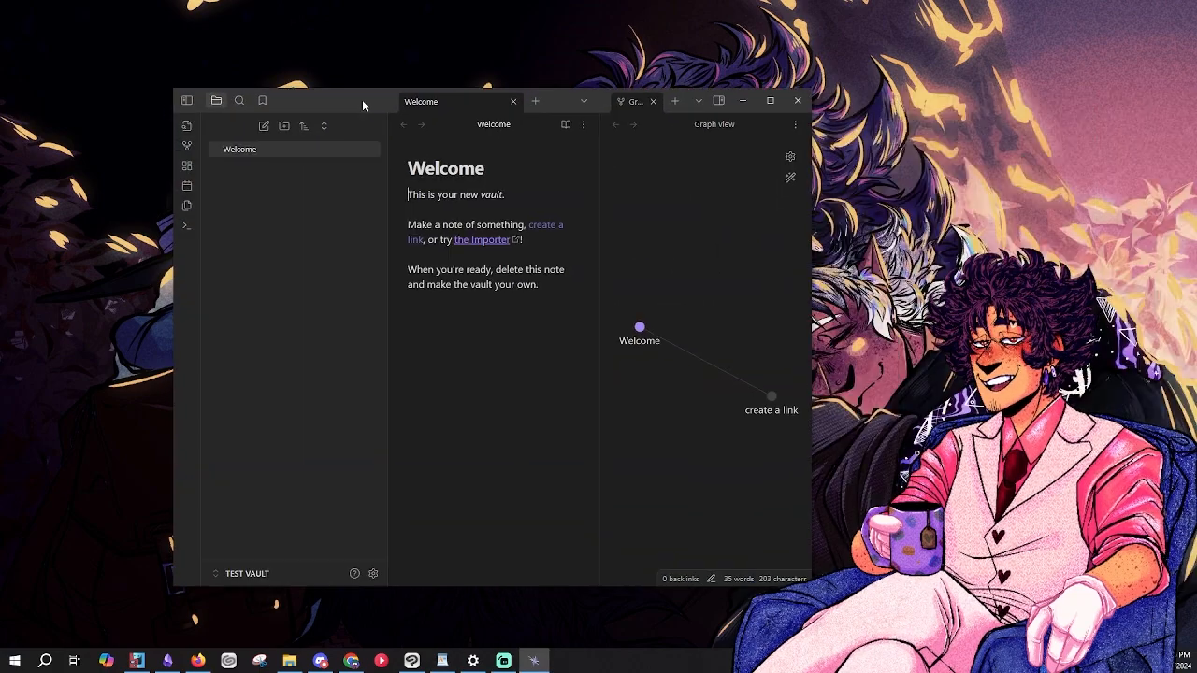
# - Close the graph view, widen the vault window and reposition it on the desktop
pyautogui.moveTo(365, 102); pyautogui.dragTo(430, 80)
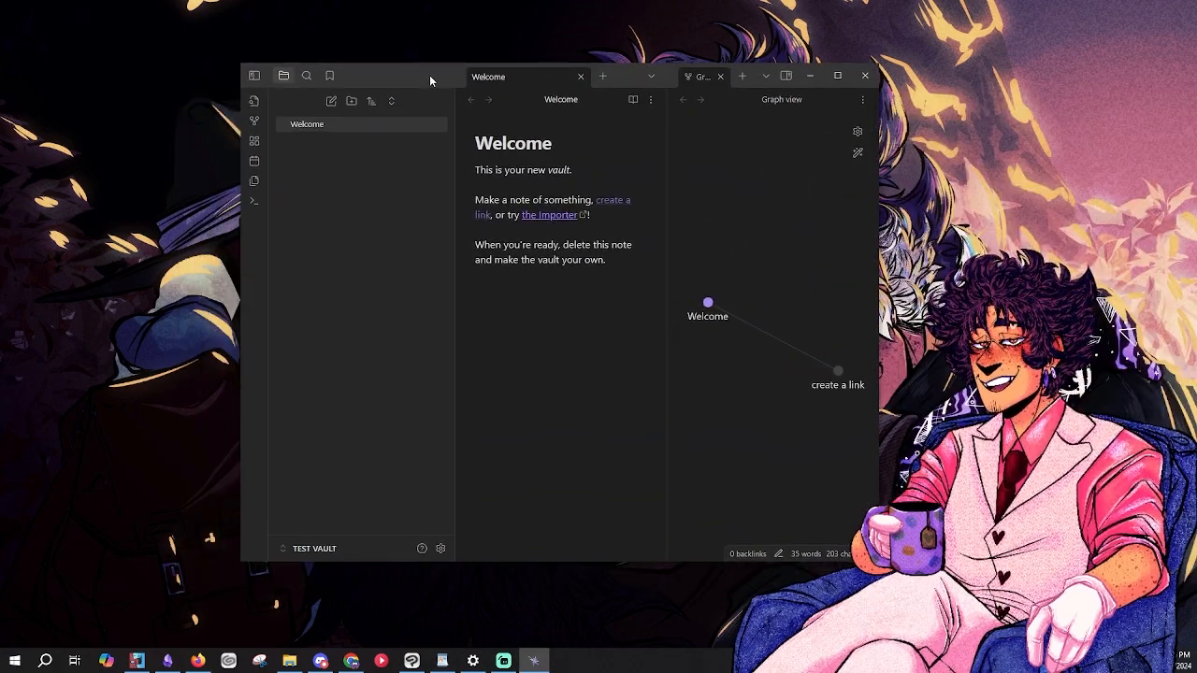
pyautogui.click(720, 76)
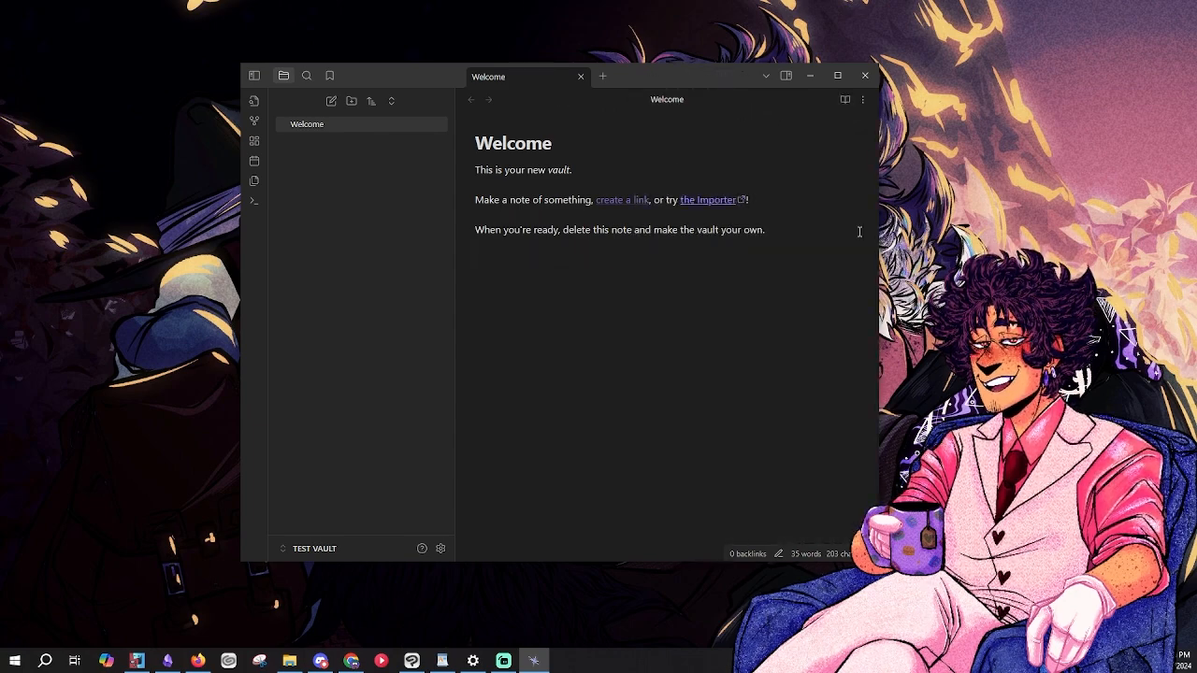
pyautogui.moveTo(876, 241); pyautogui.dragTo(1054, 241)
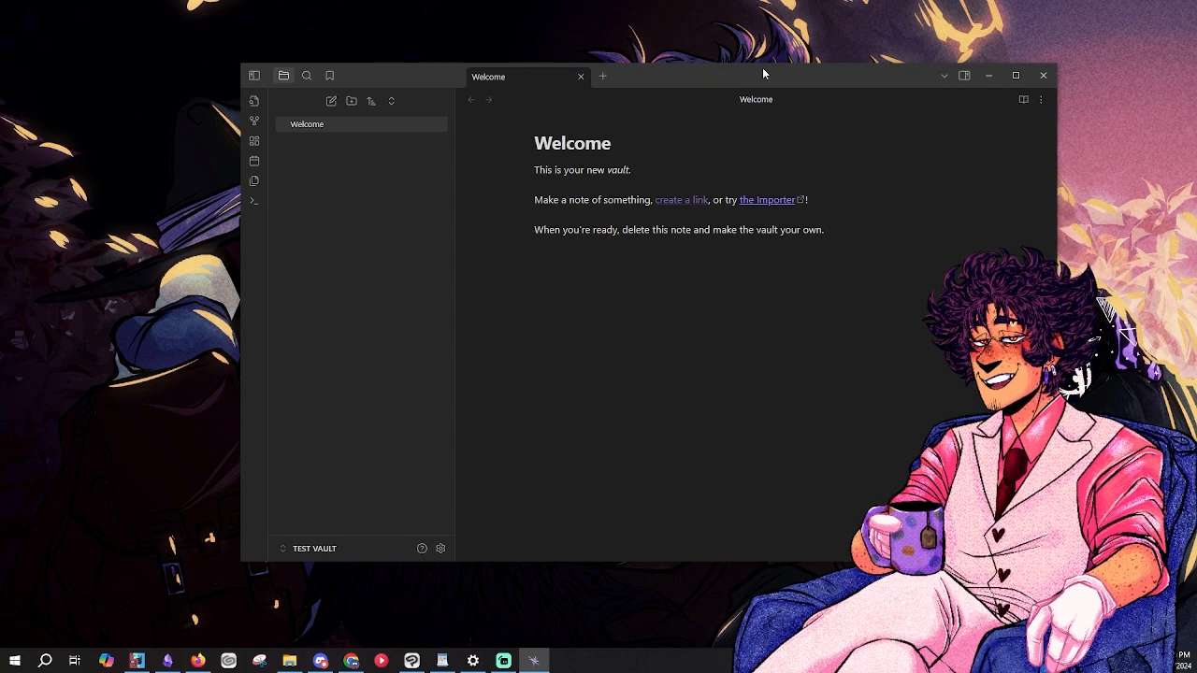
pyautogui.moveTo(764, 71); pyautogui.dragTo(657, 44)
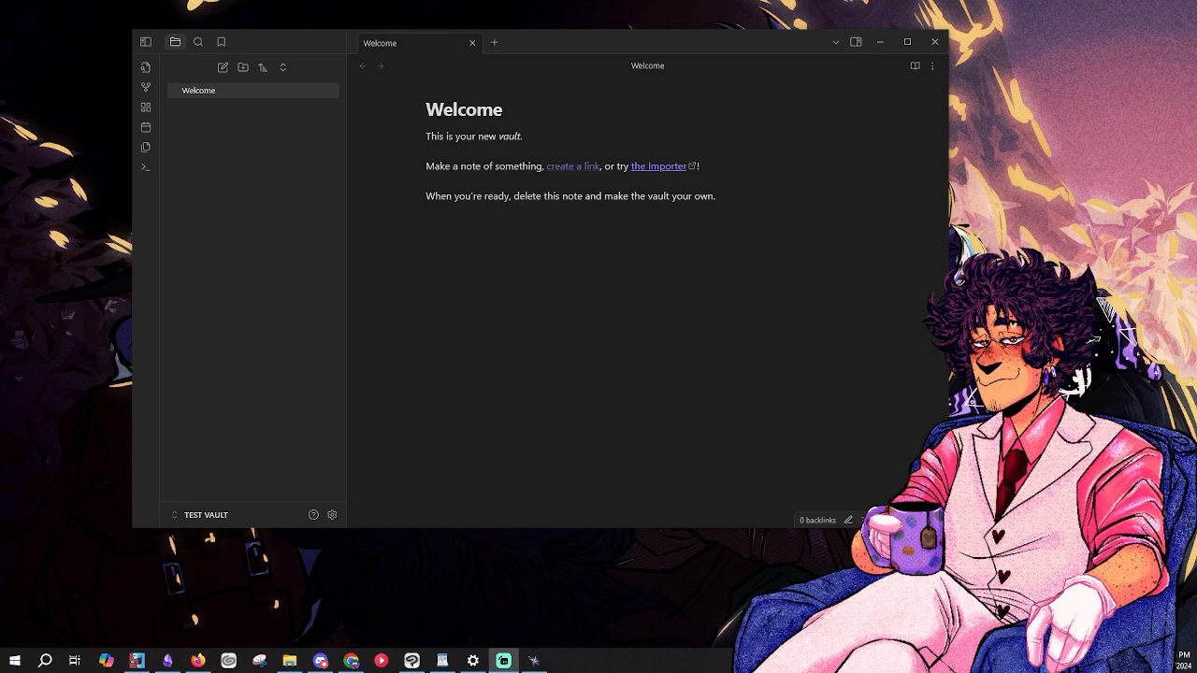
pyautogui.moveTo(775, 50); pyautogui.dragTo(786, 68)
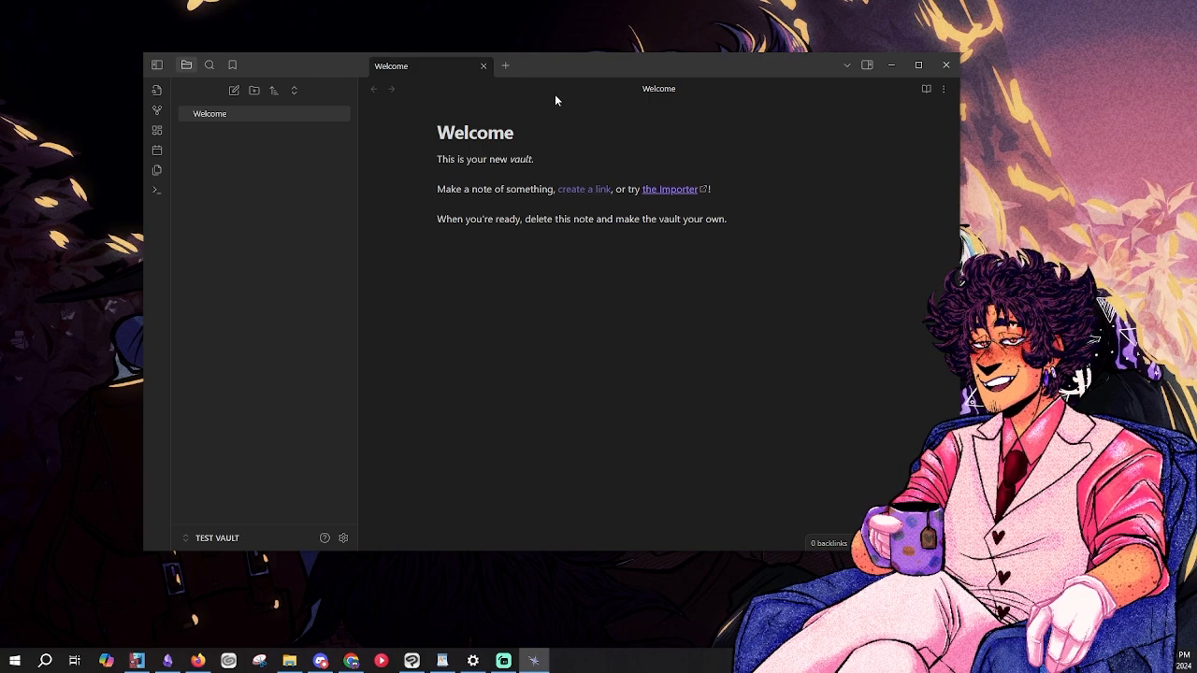
pyautogui.moveTo(559, 66); pyautogui.dragTo(556, 65)
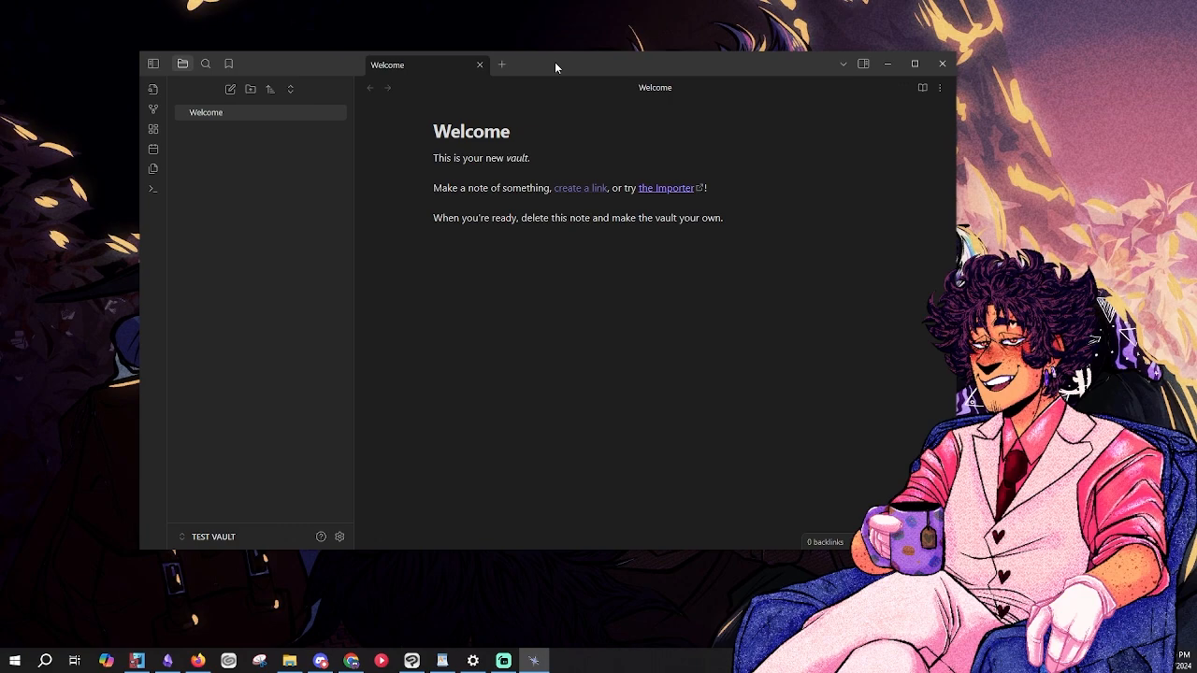
# - Delete the default Welcome note from the vault
pyautogui.rightClick(282, 114)
pyautogui.click(318, 329)
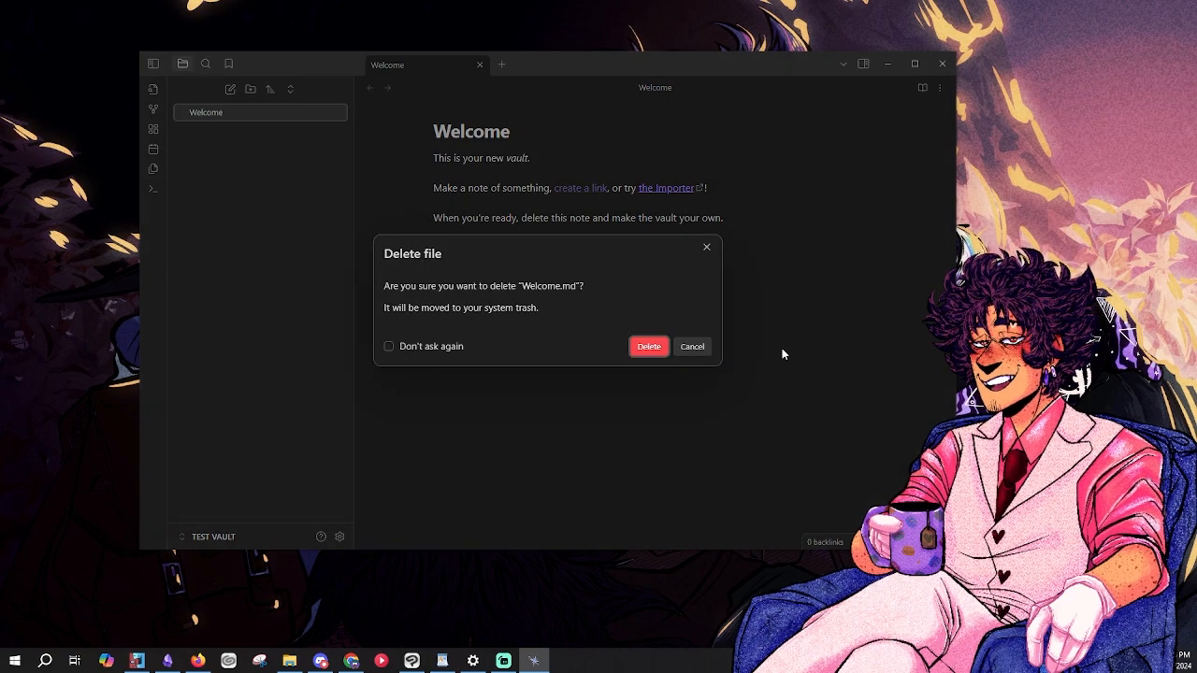
pyautogui.click(652, 348)
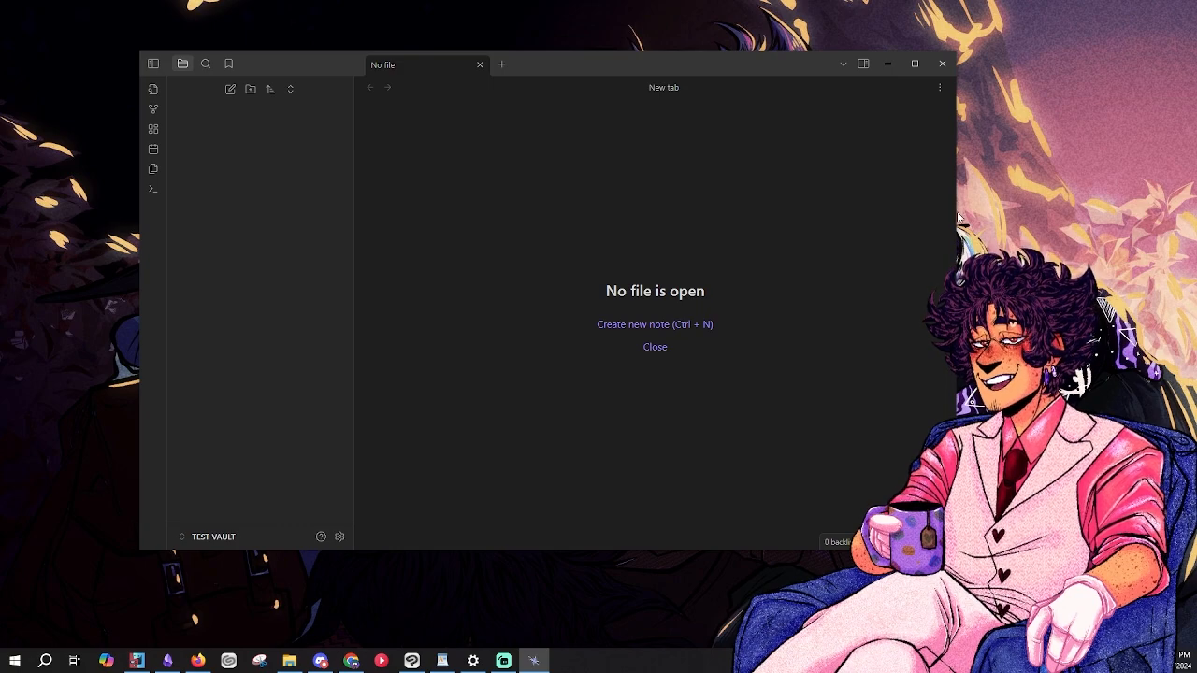
# - Create a new blank note in the vault
pyautogui.moveTo(744, 65); pyautogui.dragTo(708, 66)
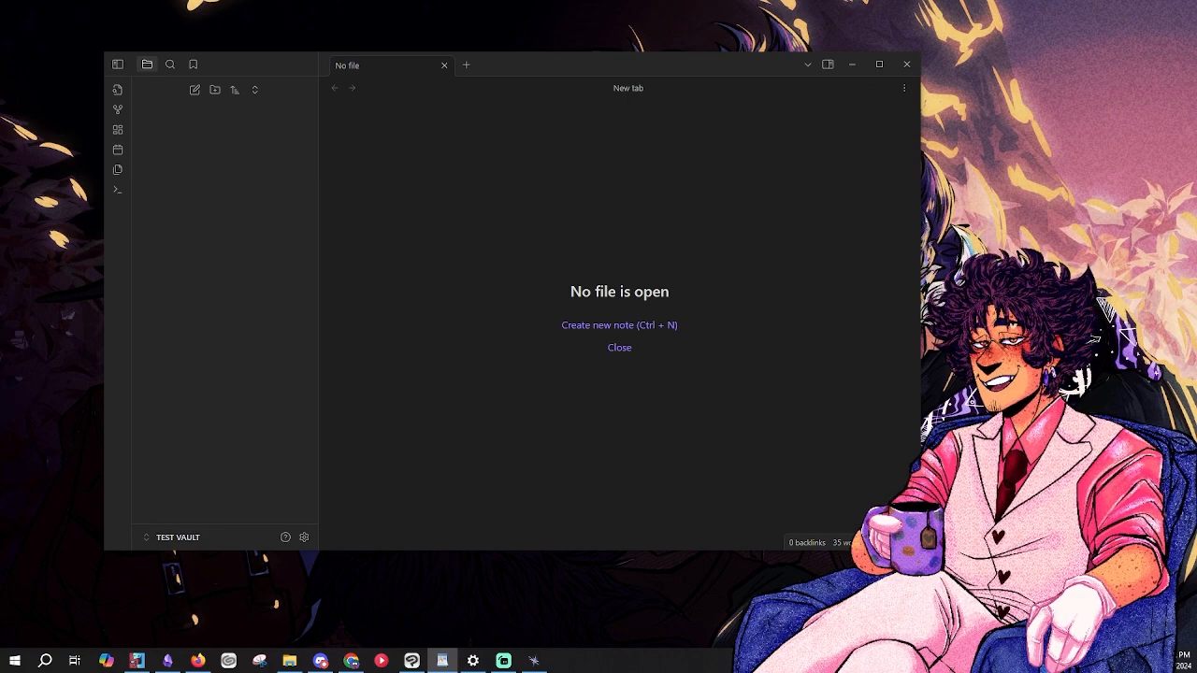
pyautogui.click(203, 141)
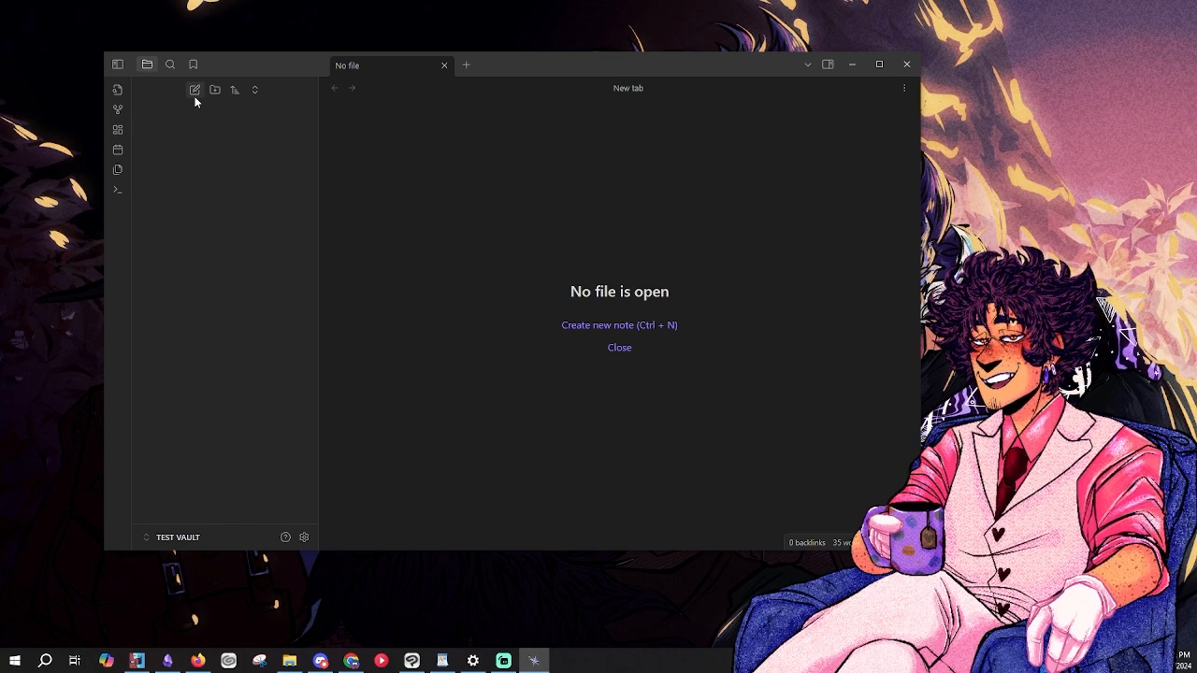
pyautogui.click(195, 90)
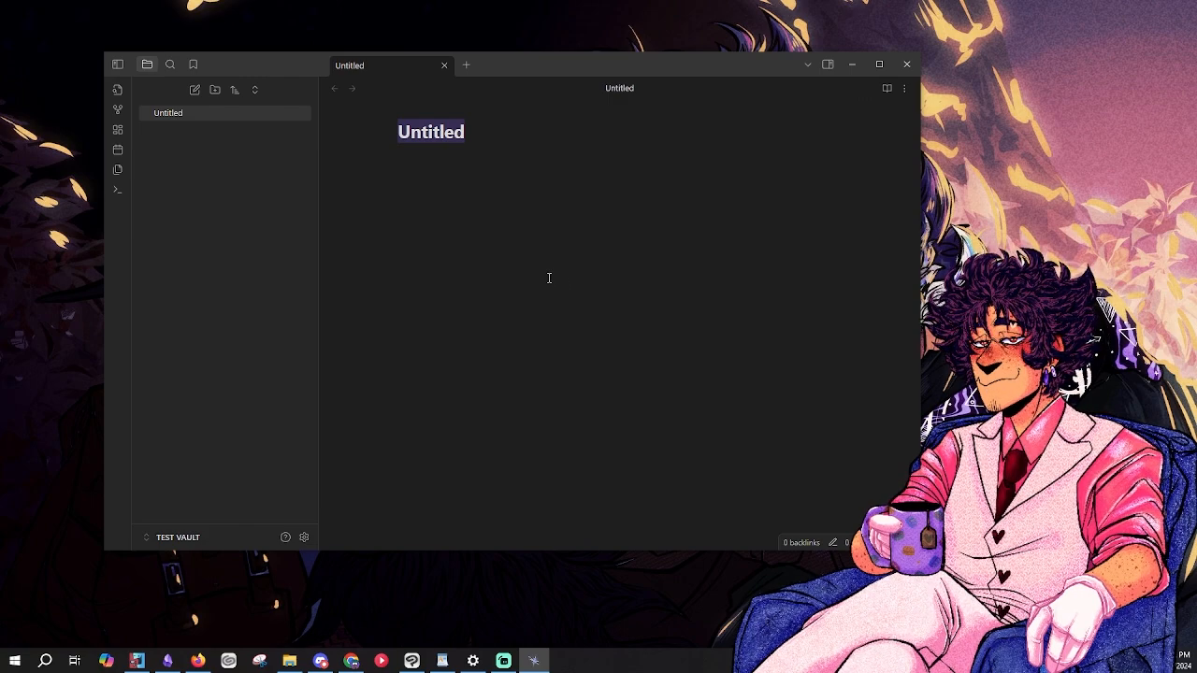
# - Begin the body of the new note with the text "My favorite sandwich is a"
pyautogui.click(472, 211)
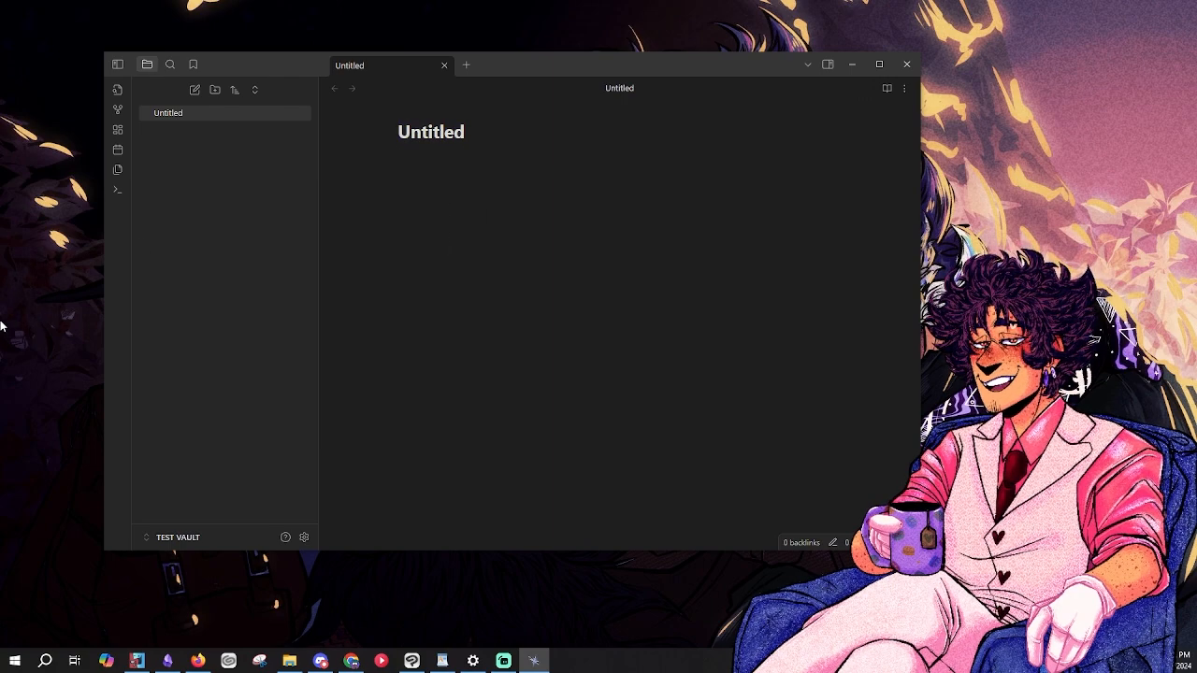
pyautogui.write('mY')
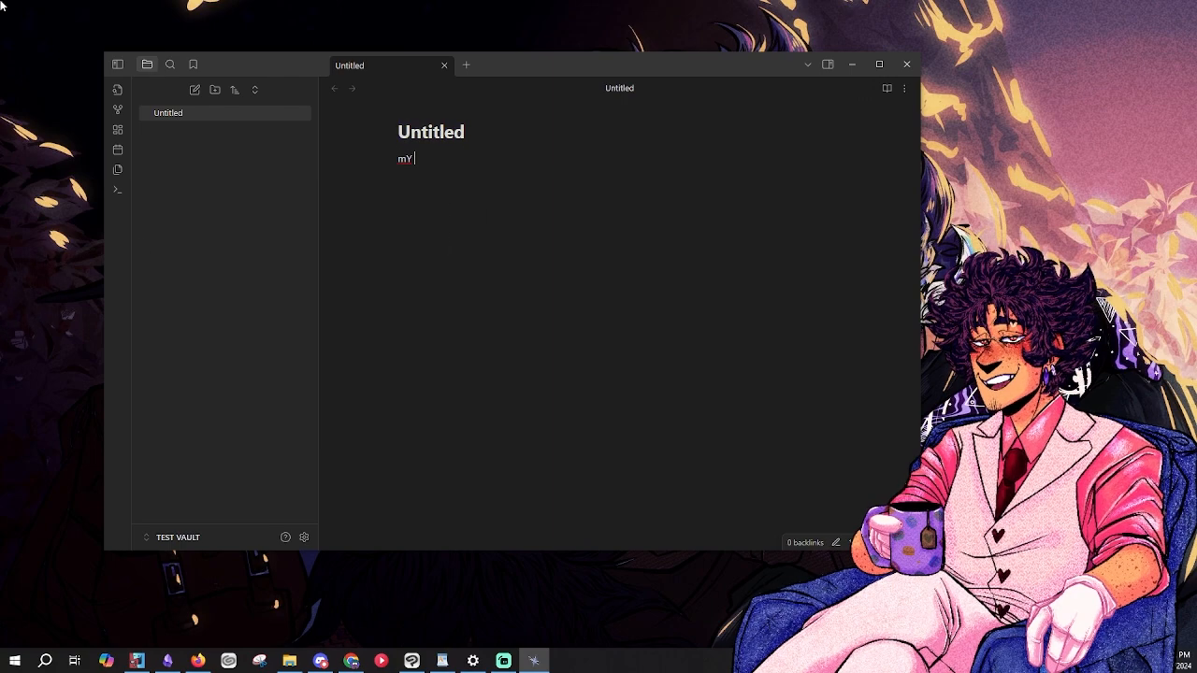
pyautogui.press('BackSpace')
pyautogui.press('BackSpace')
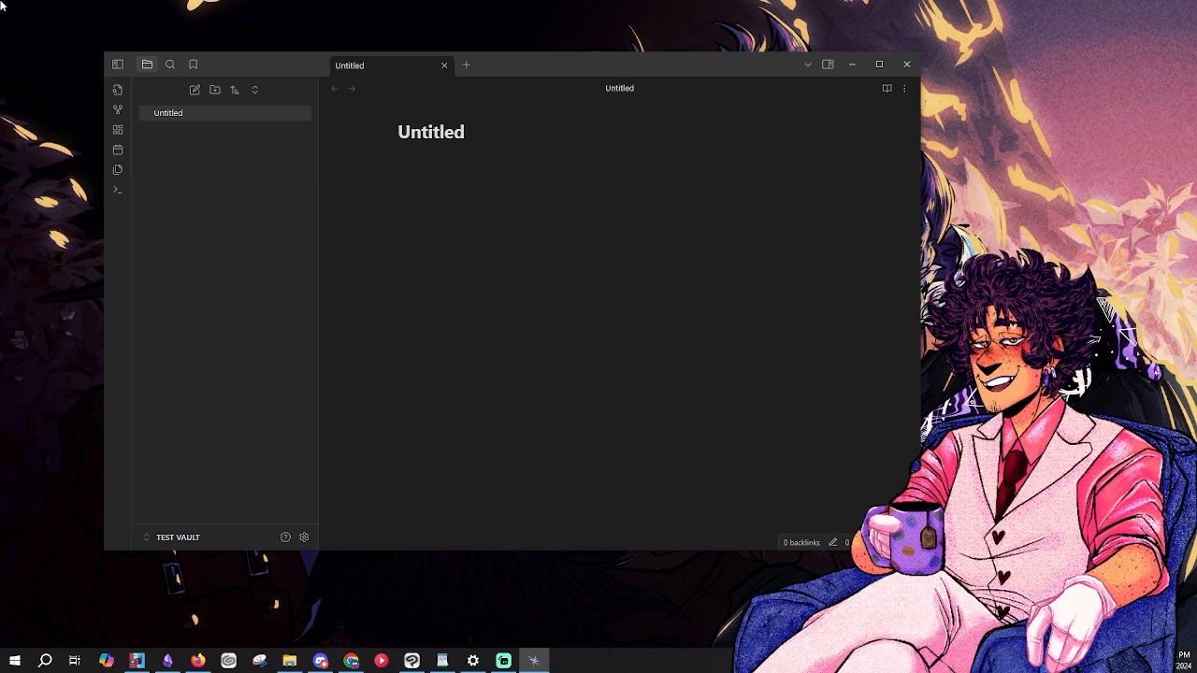
pyautogui.write('My favor')
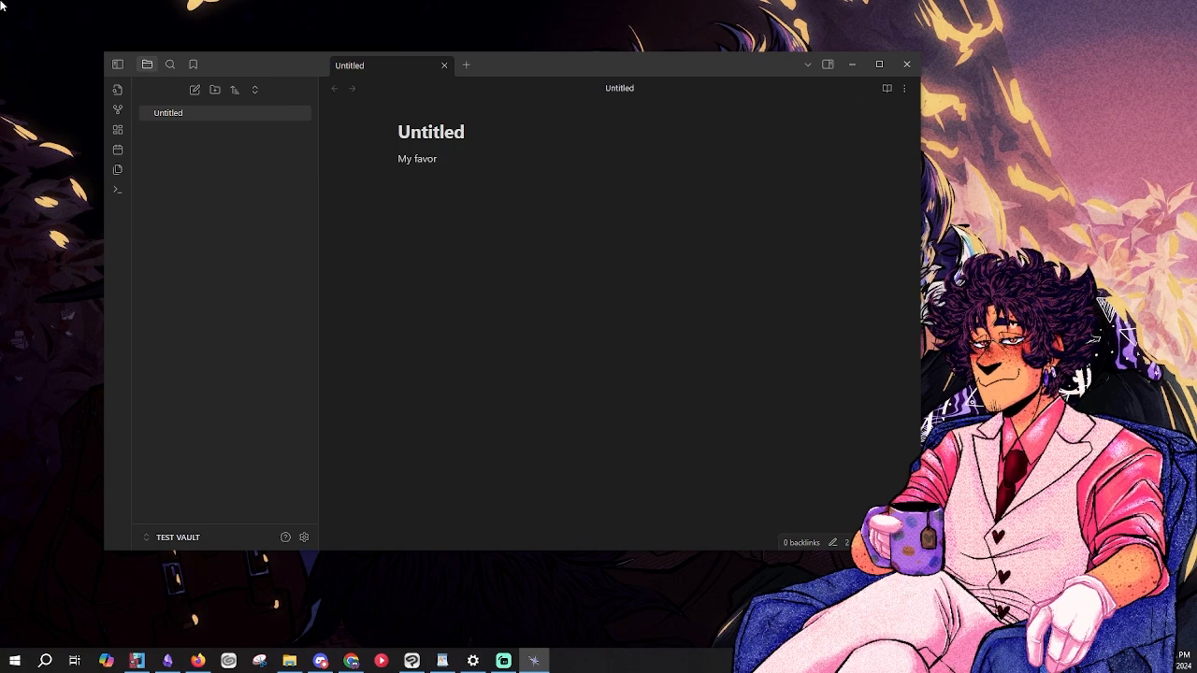
pyautogui.write('ite')
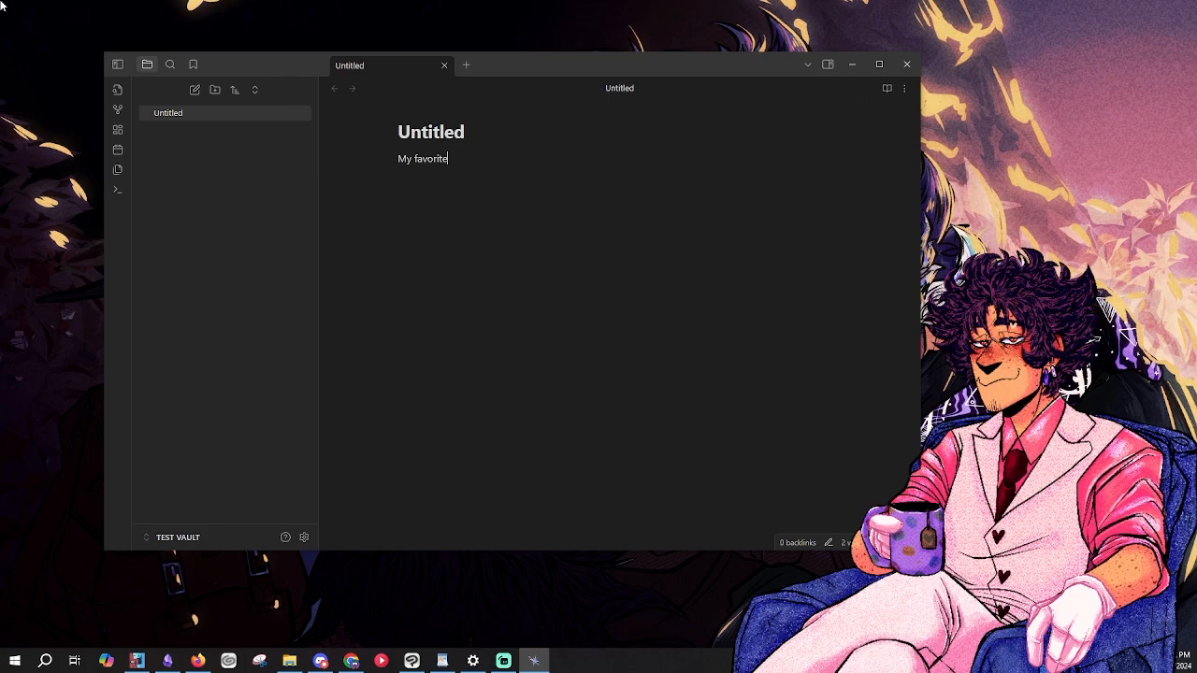
pyautogui.write(' sandw')
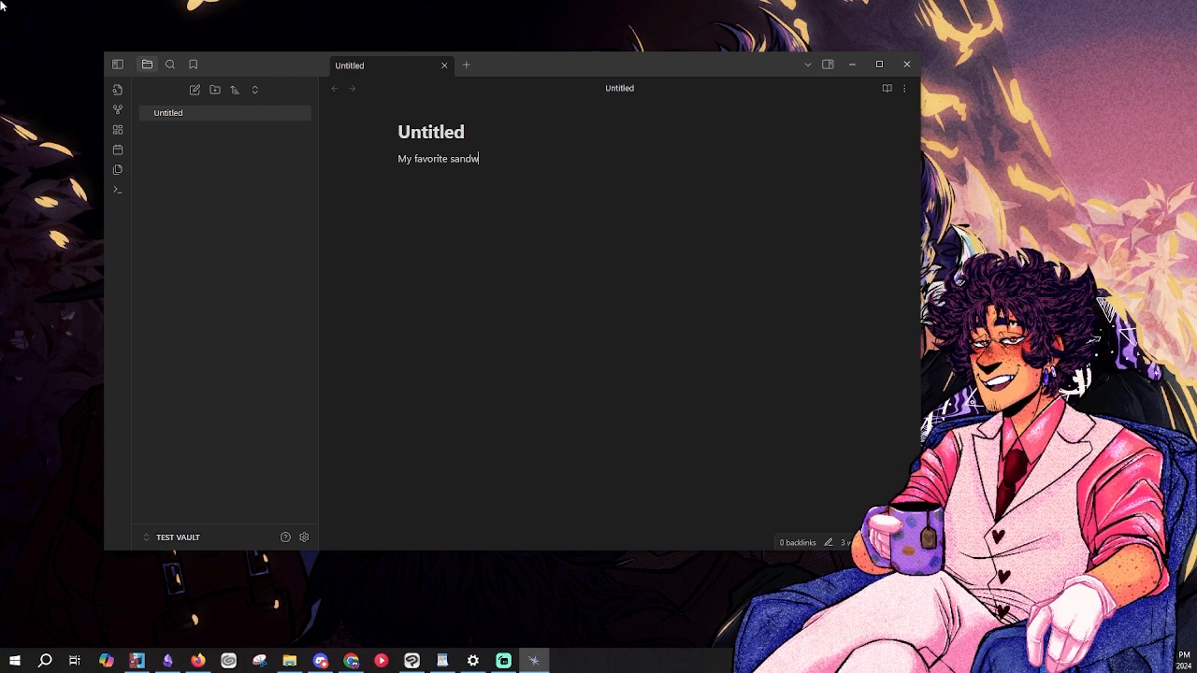
pyautogui.write('ich is ')
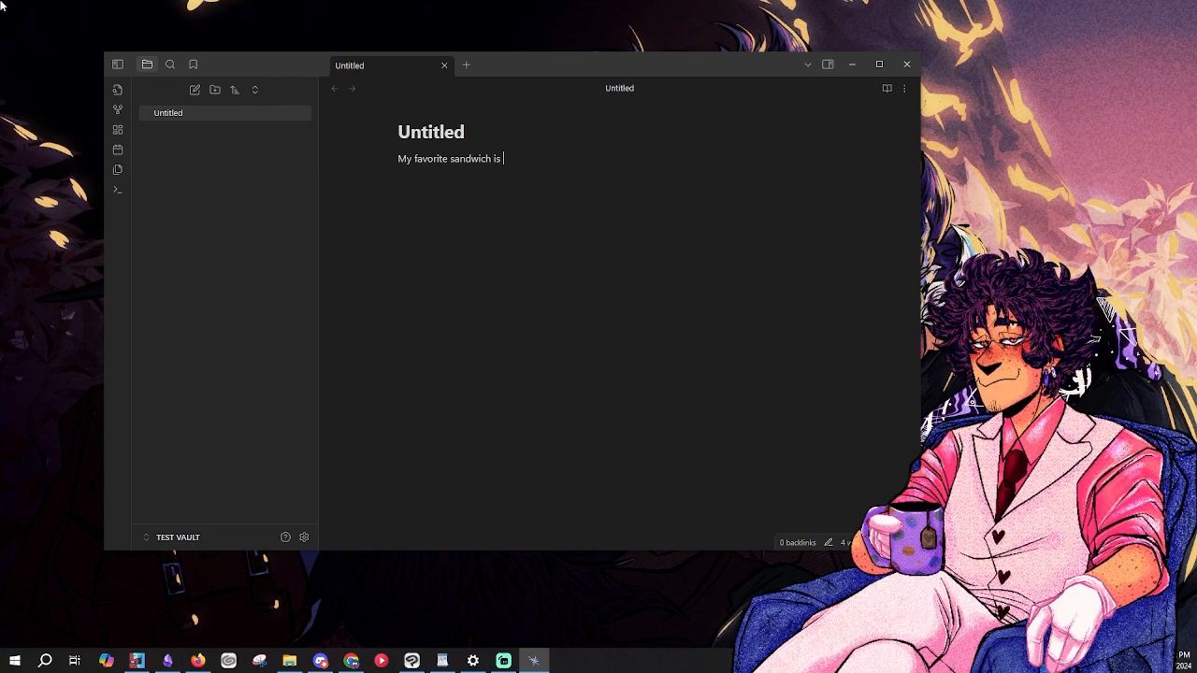
pyautogui.write('egg')
pyautogui.press('BackSpace')
pyautogui.press('BackSpace')
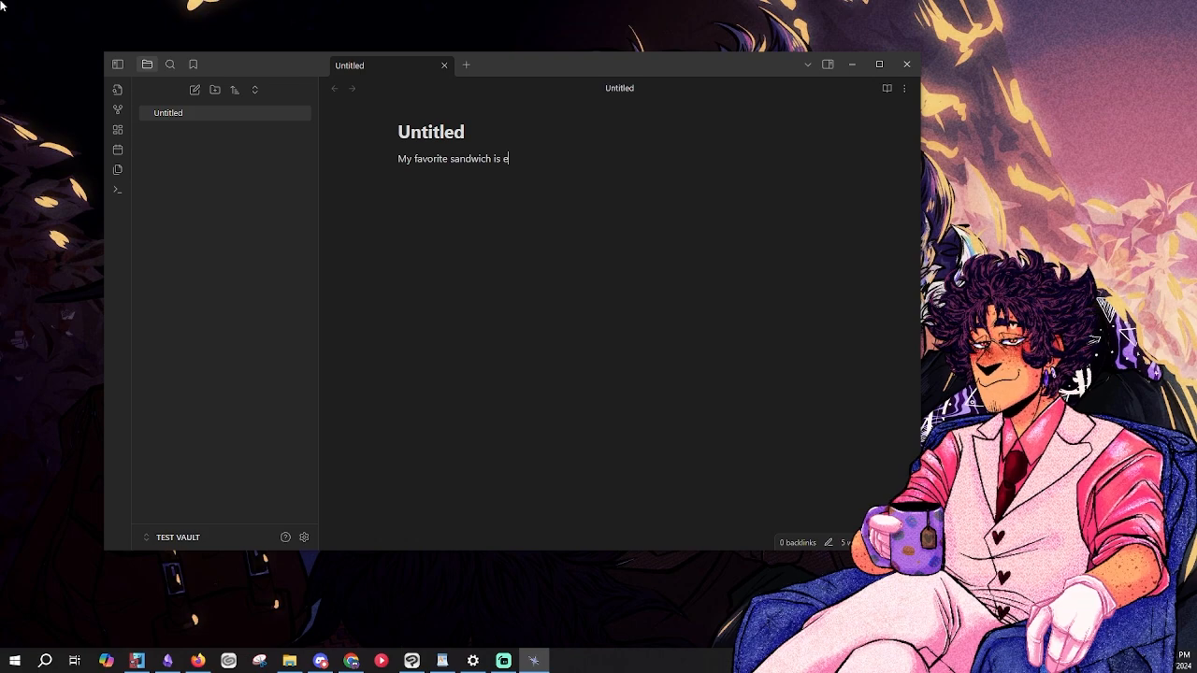
pyautogui.press('BackSpace')
pyautogui.write('a')
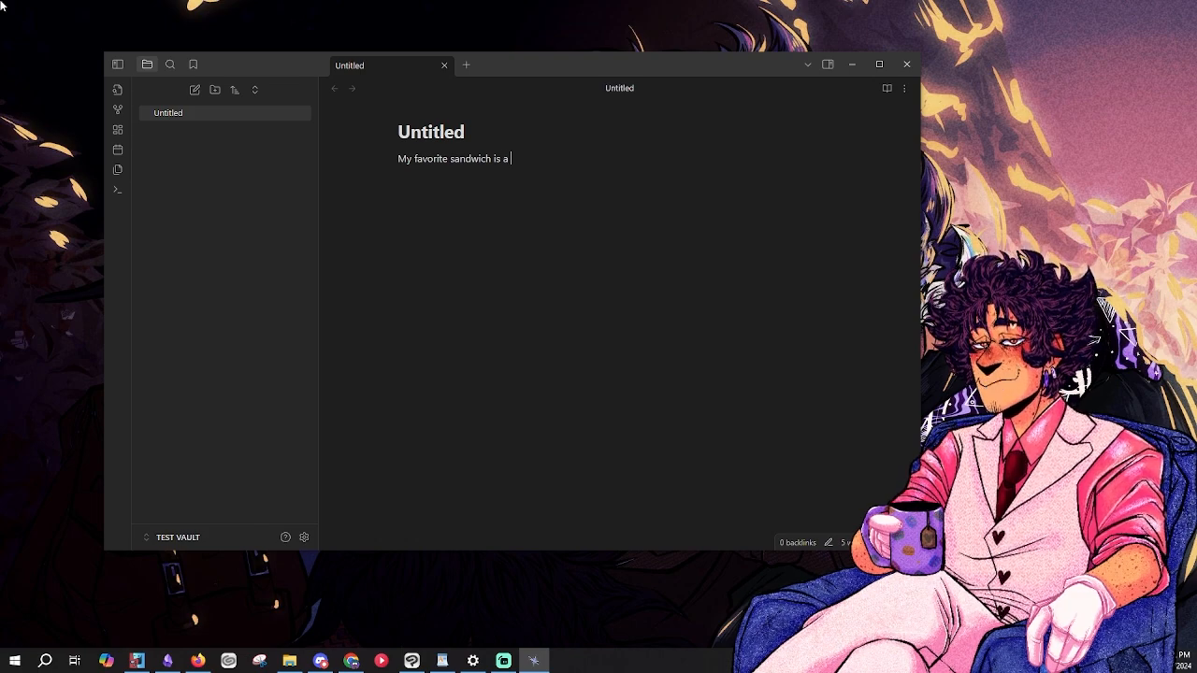
# - Insert an internal link to a note called BREAKFAST SANDWICH at the end of the sentence
pyautogui.write('[[BREAK')
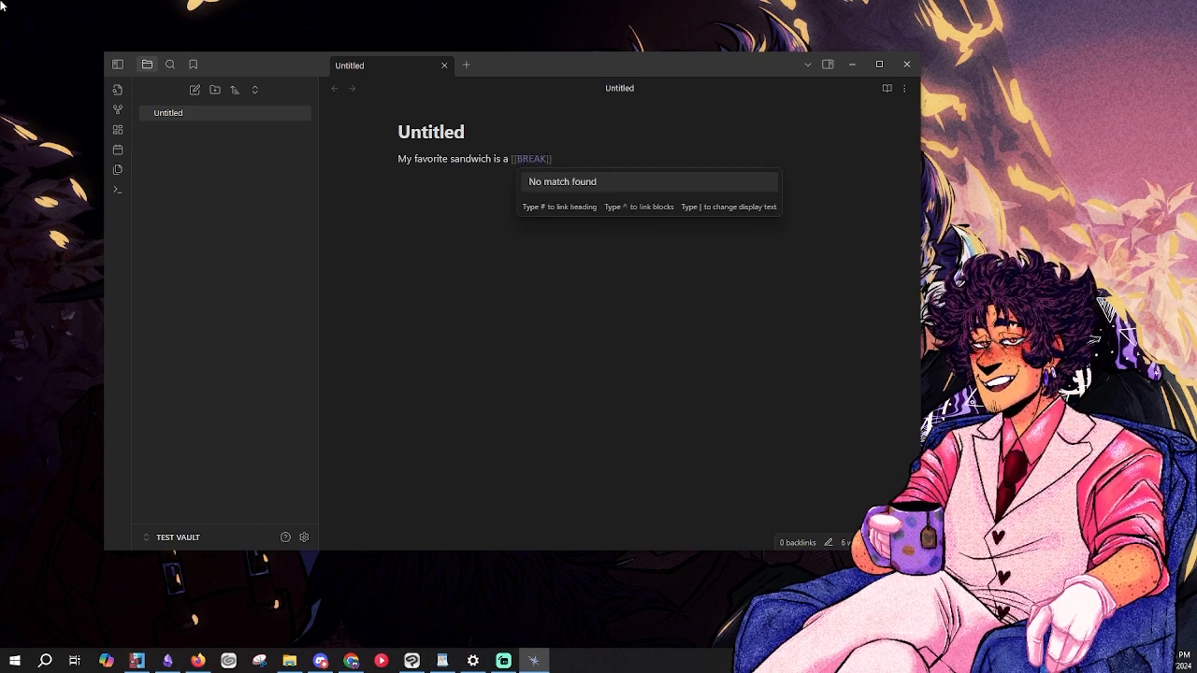
pyautogui.write('FAST')
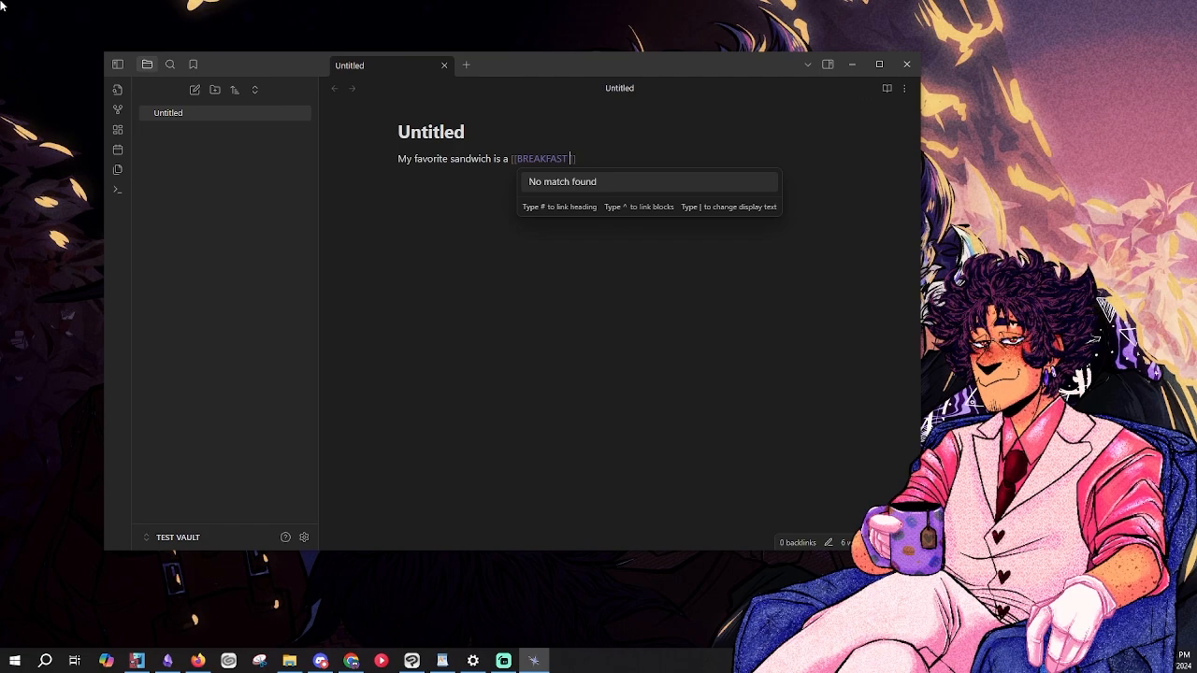
pyautogui.write(' SANDWICH')
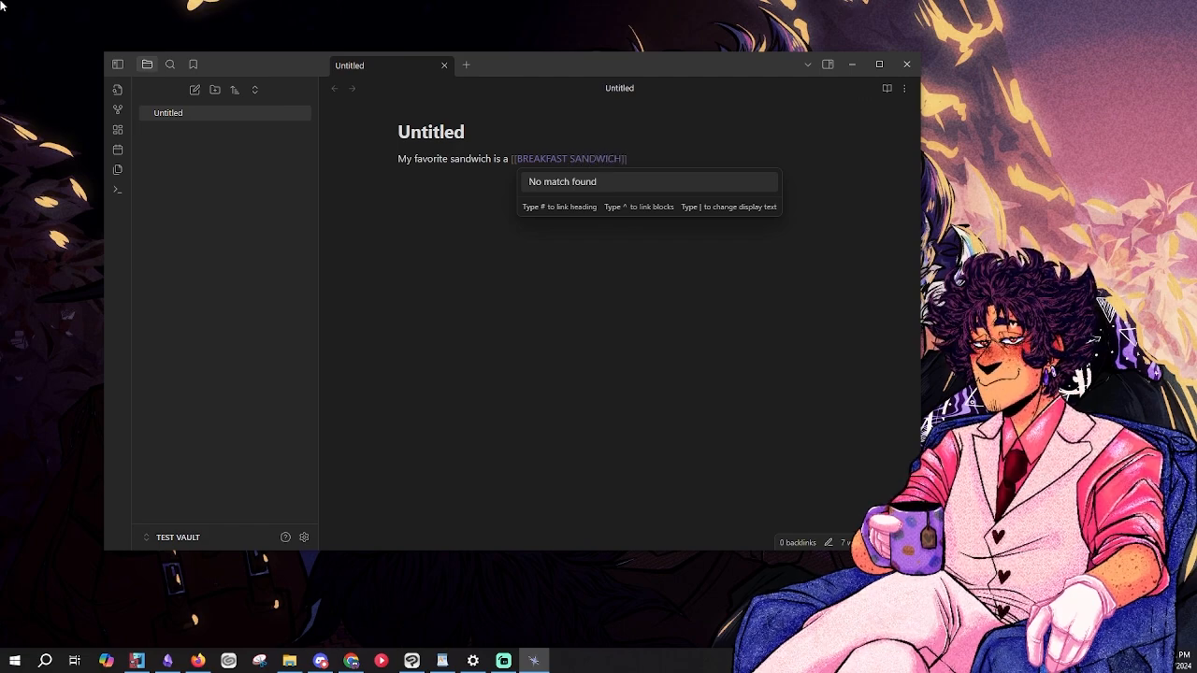
pyautogui.press('Return')
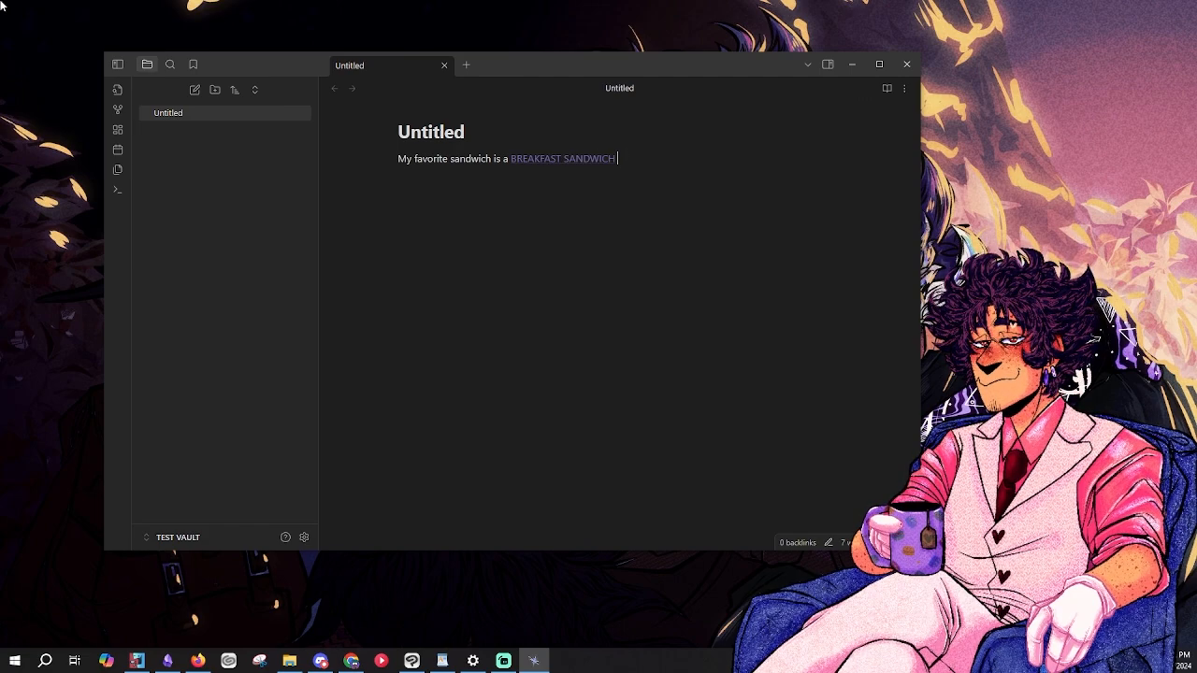
# - Continue the sentence with "from" and an internal link to HOGAN'S HUT, ending it with a period
pyautogui.write('from [')
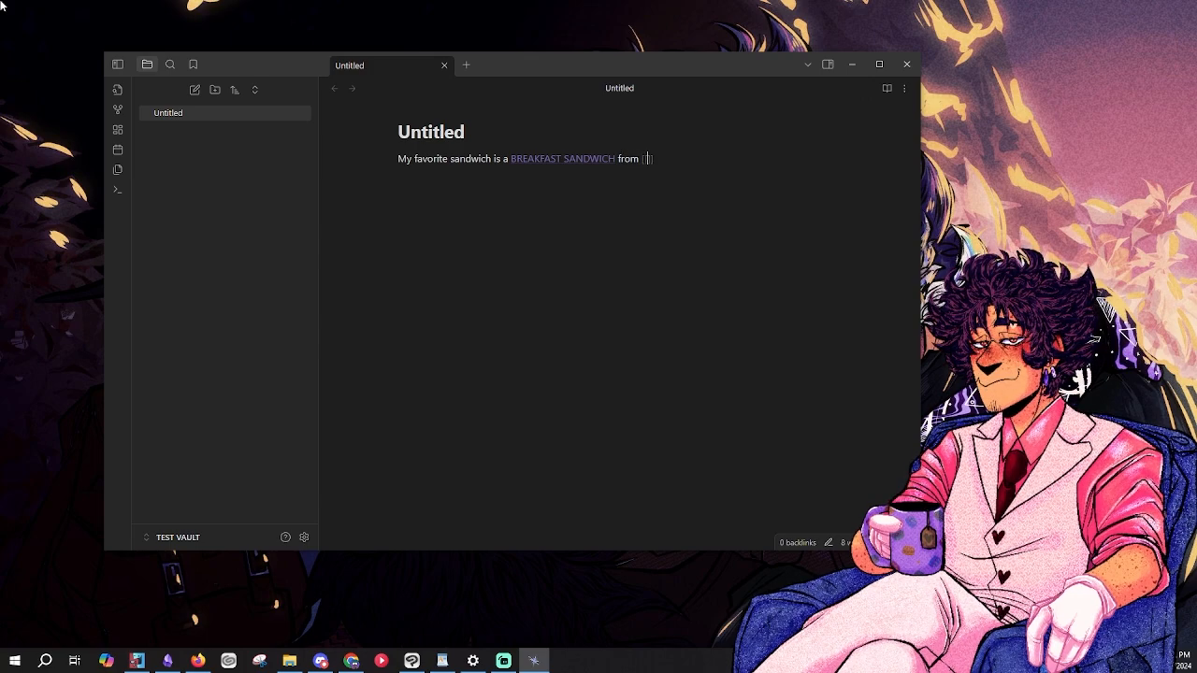
pyautogui.write('[HOGAN')
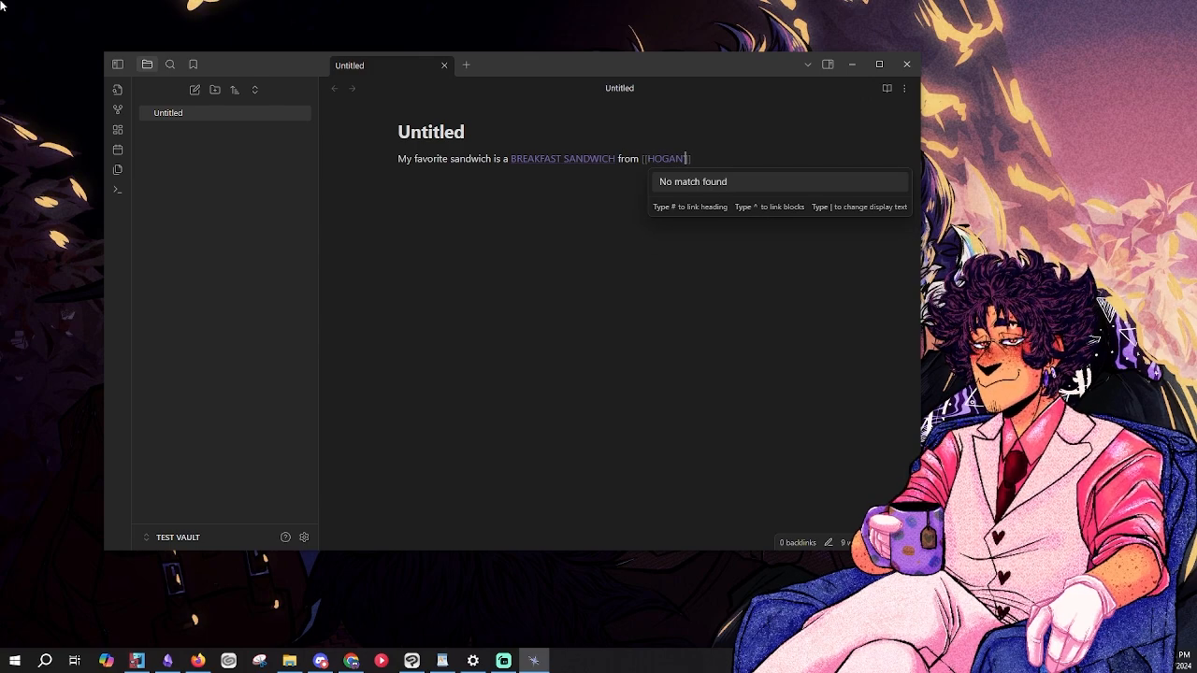
pyautogui.write("'S HUT]")
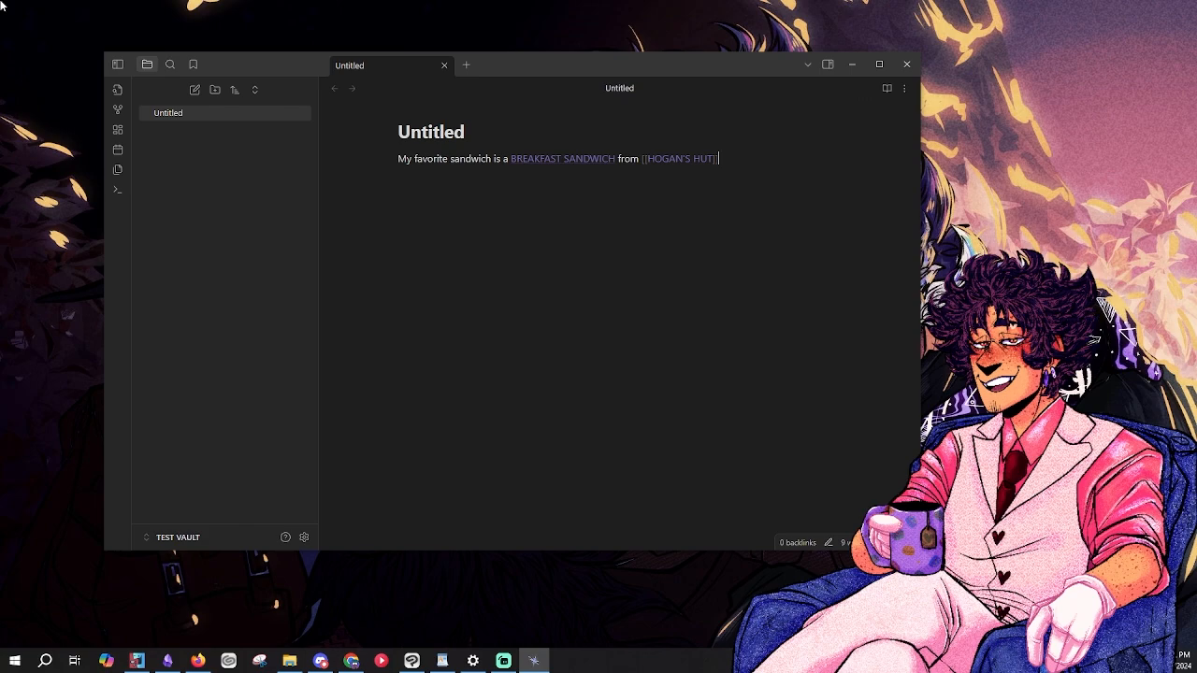
pyautogui.write(']')
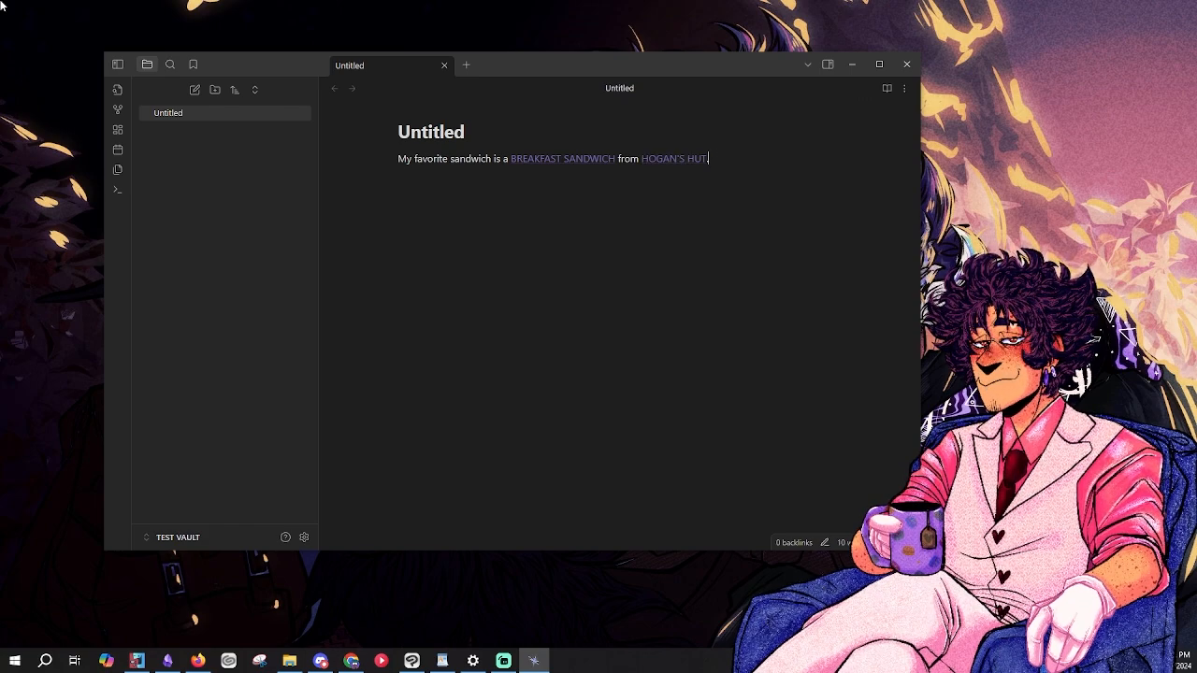
# - Rename the untitled note as Favorite Sandwich
pyautogui.doubleClick(438, 132)
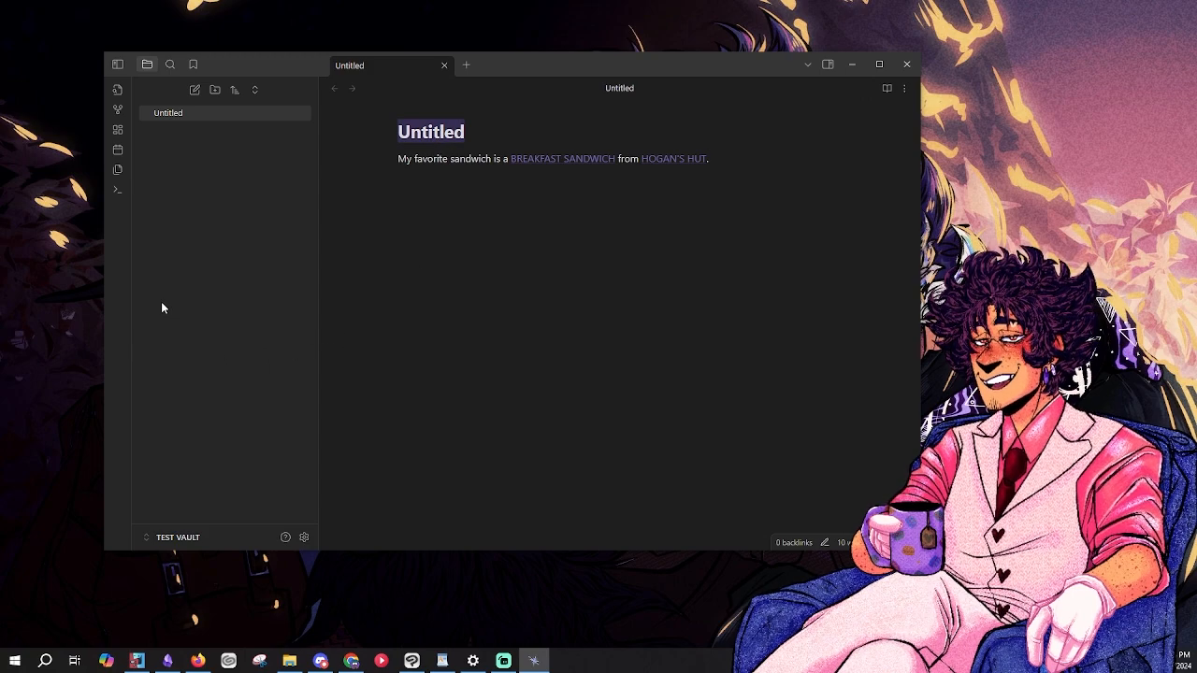
pyautogui.write('My')
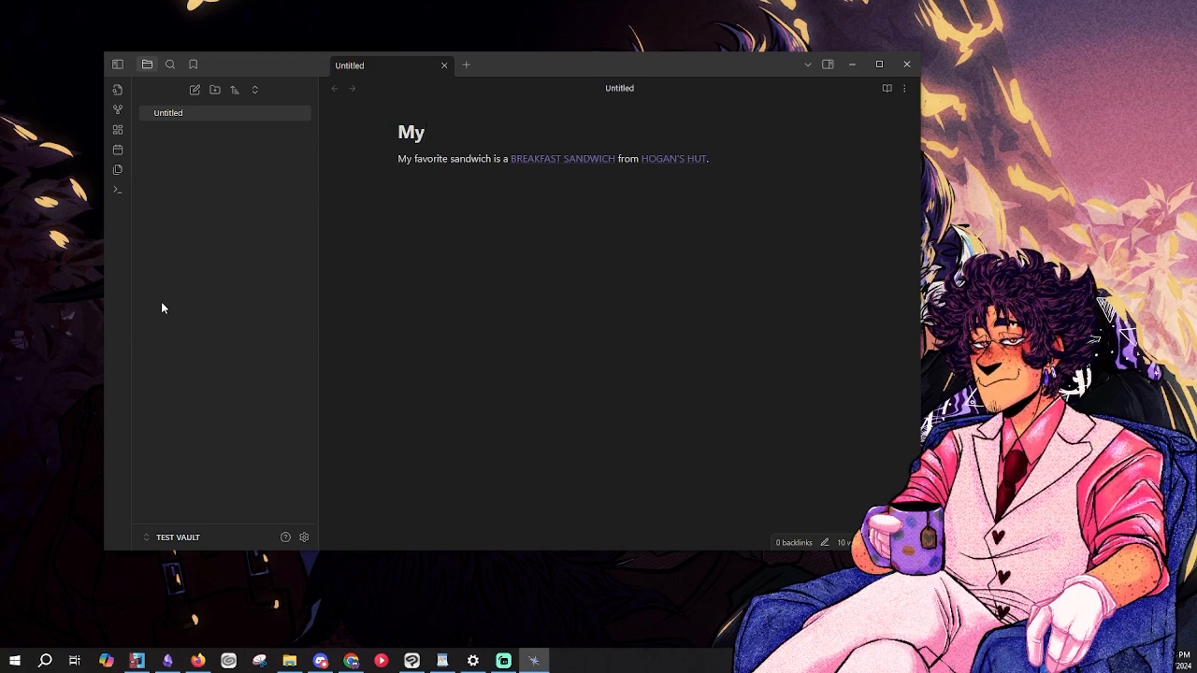
pyautogui.press('BackSpace')
pyautogui.press('BackSpace')
pyautogui.write('Favor')
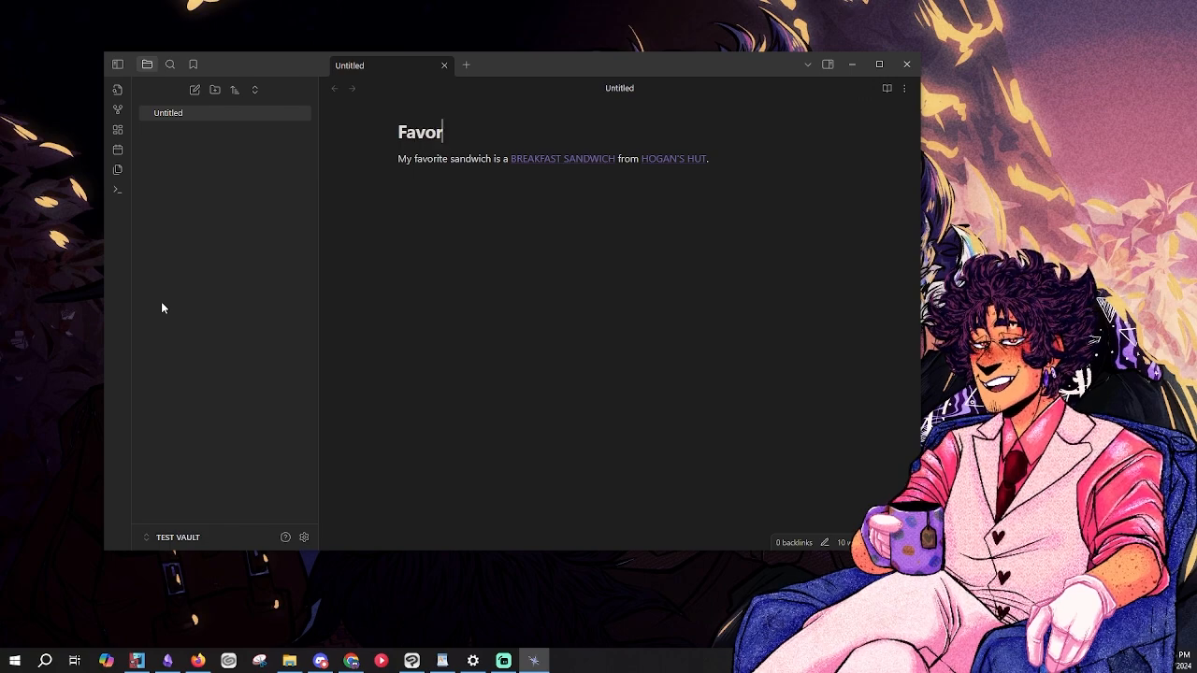
pyautogui.write('ite San')
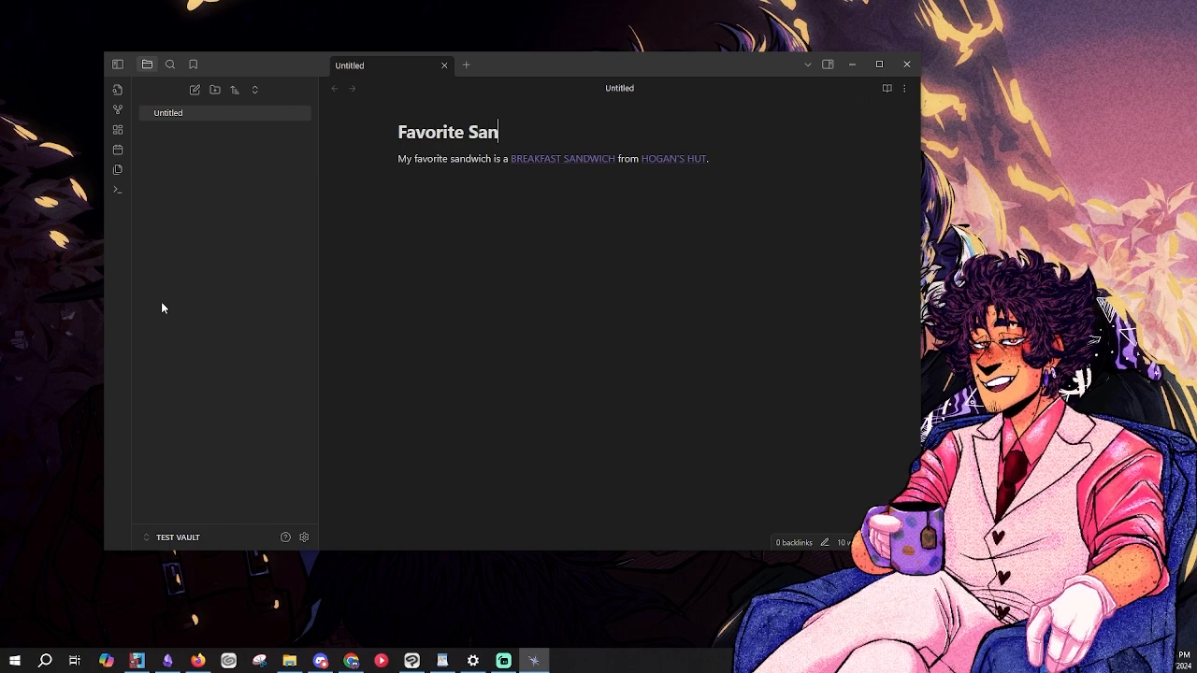
pyautogui.write('dw')
pyautogui.write('ich')
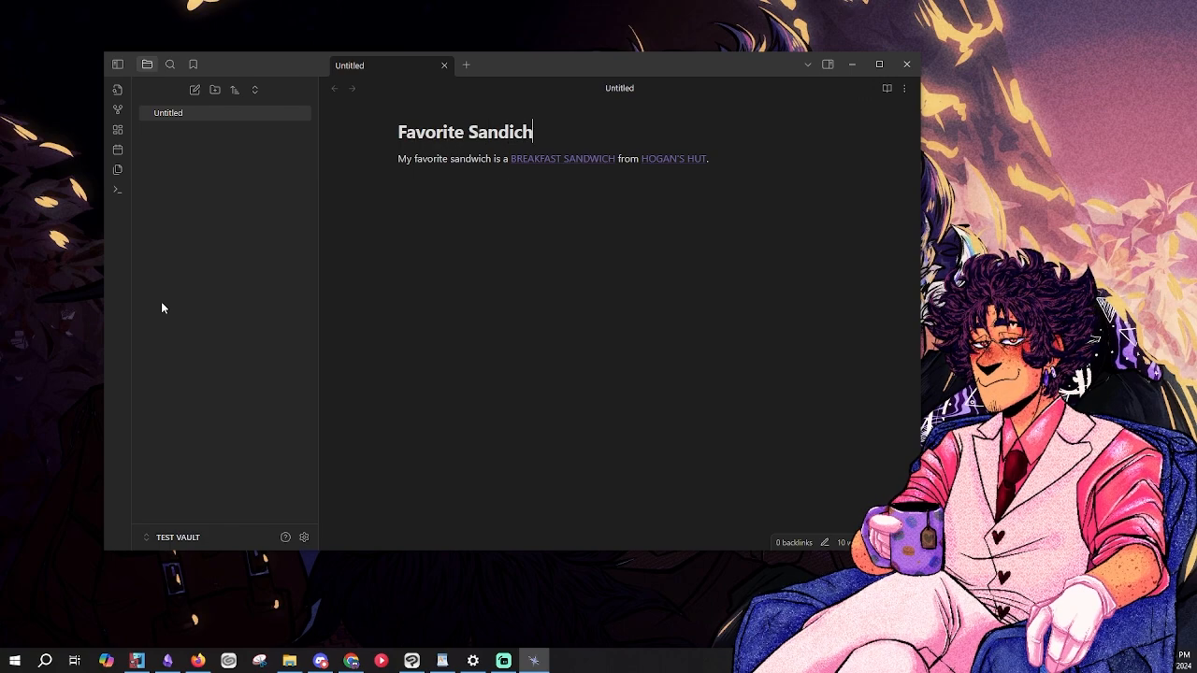
pyautogui.press('BackSpace')
pyautogui.press('BackSpace')
pyautogui.press('BackSpace')
pyautogui.write('wich')
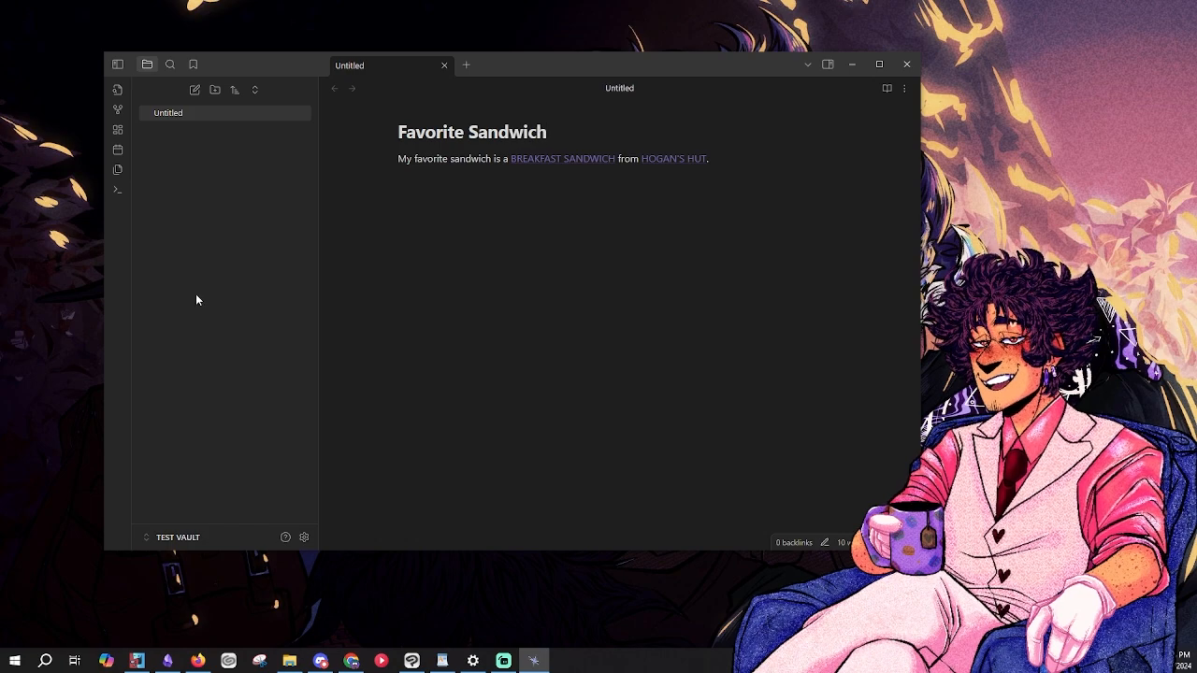
pyautogui.click(394, 412)
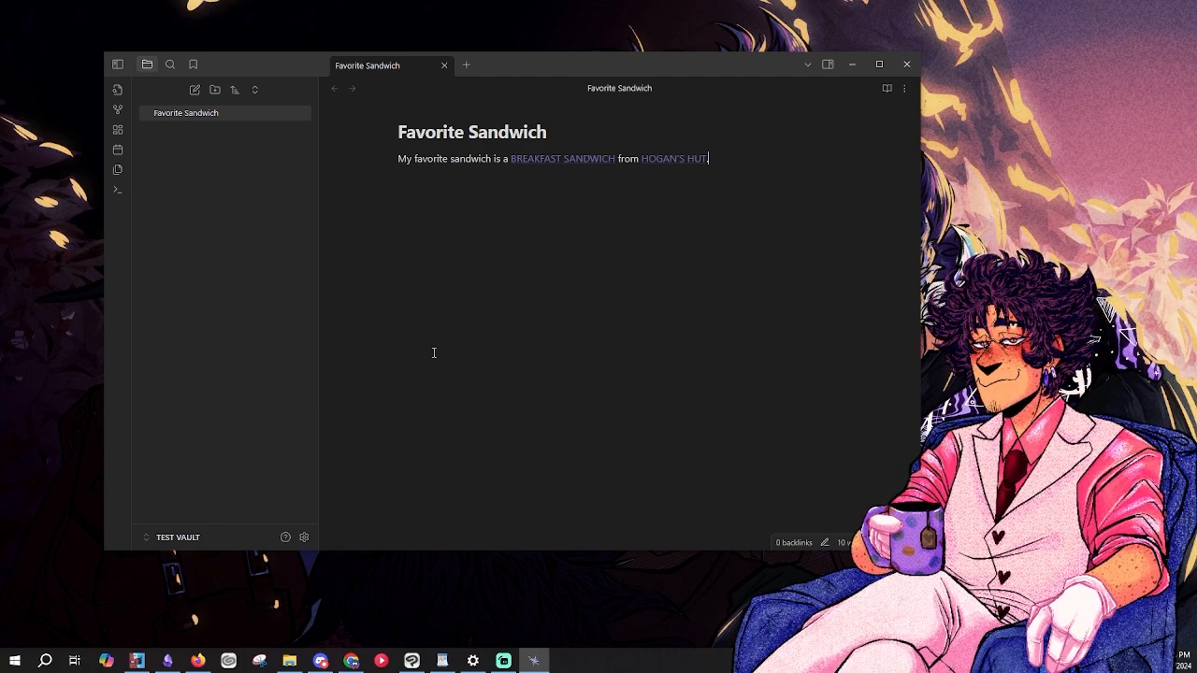
pyautogui.press('Return')
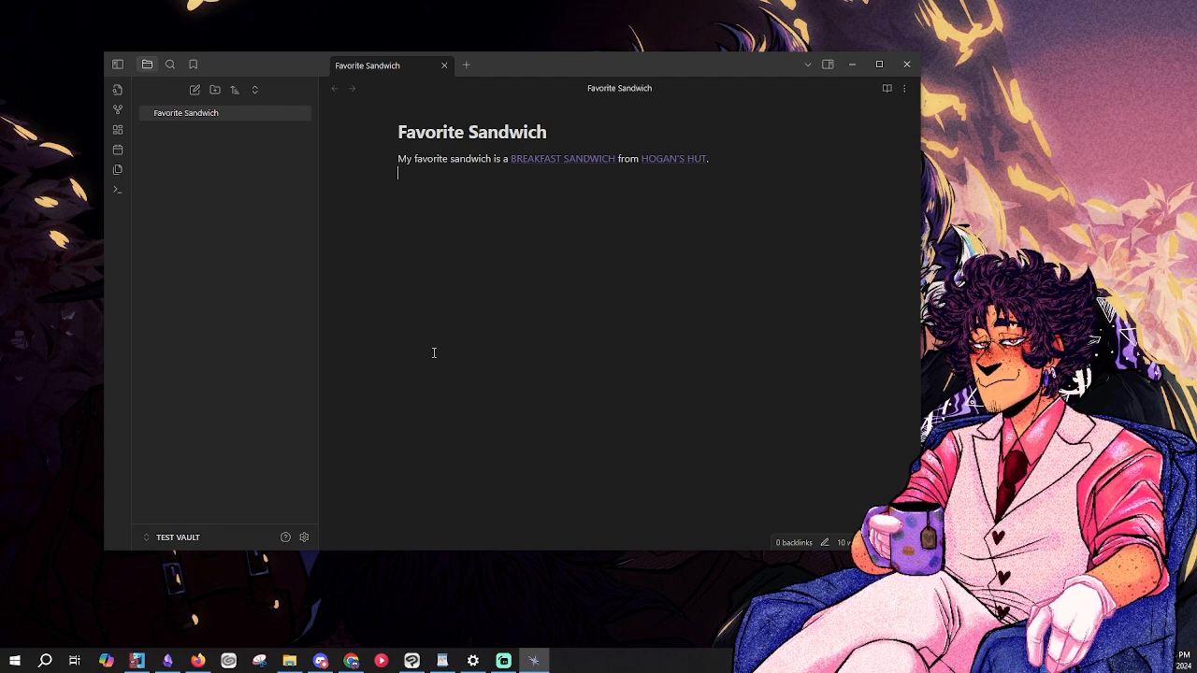
pyautogui.write('[[')
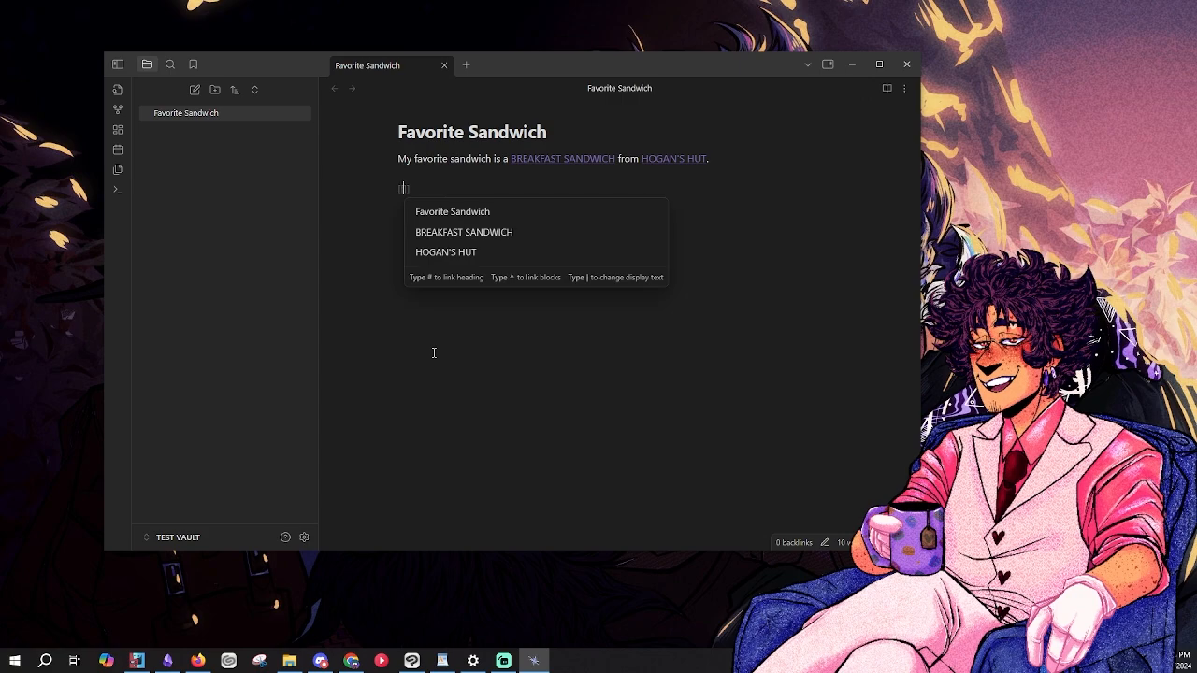
pyautogui.press('Down')
pyautogui.press('Down')
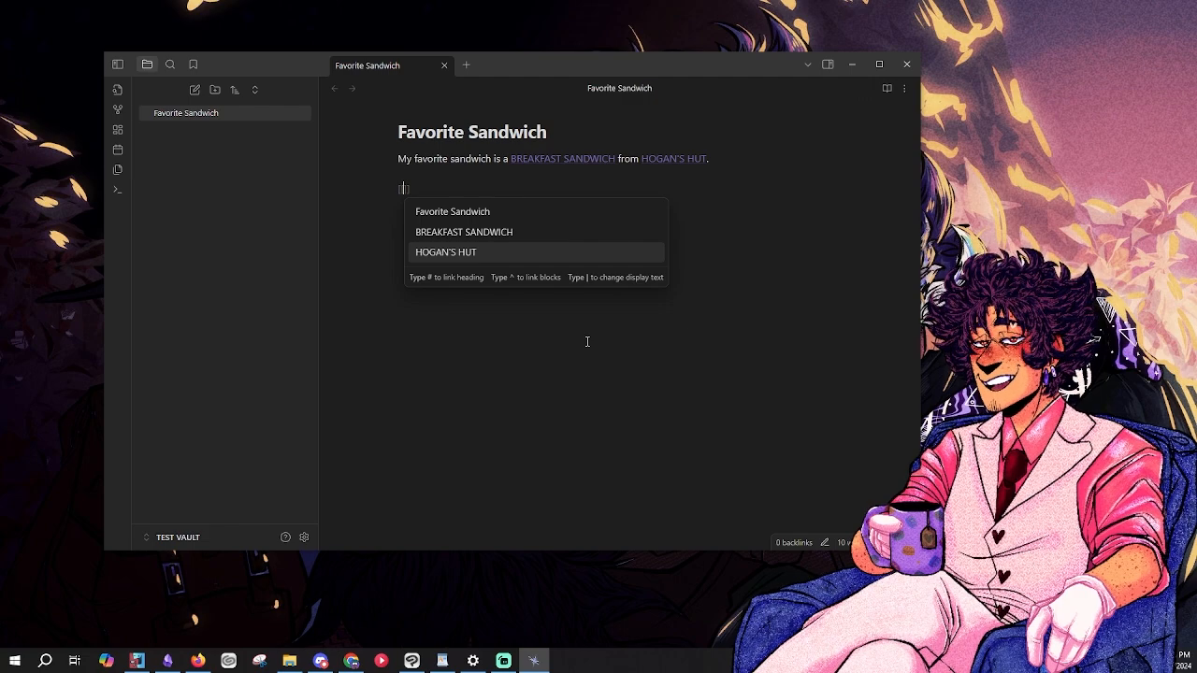
pyautogui.click(456, 189)
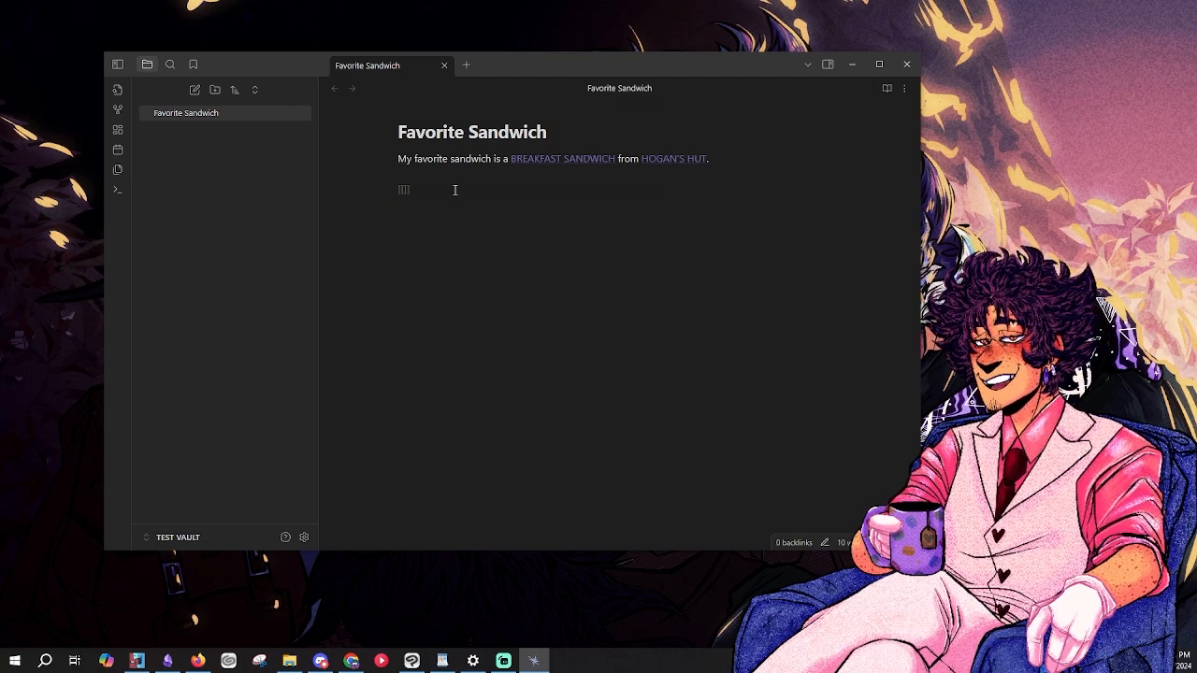
pyautogui.press('BackSpace')
pyautogui.press('BackSpace')
pyautogui.press('BackSpace')
pyautogui.press('BackSpace')
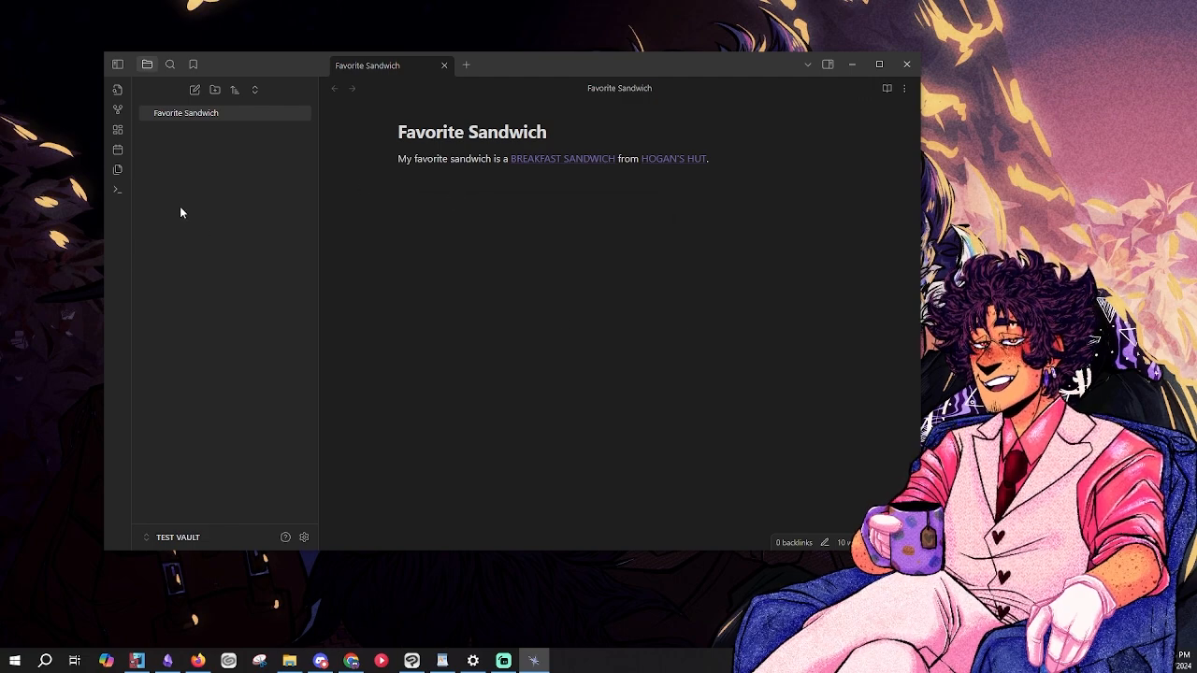
# - Create the BREAKFAST SANDWICH note from its link and begin its body with comma-separated internal links to BREAD and EGG
pyautogui.moveTo(191, 119)
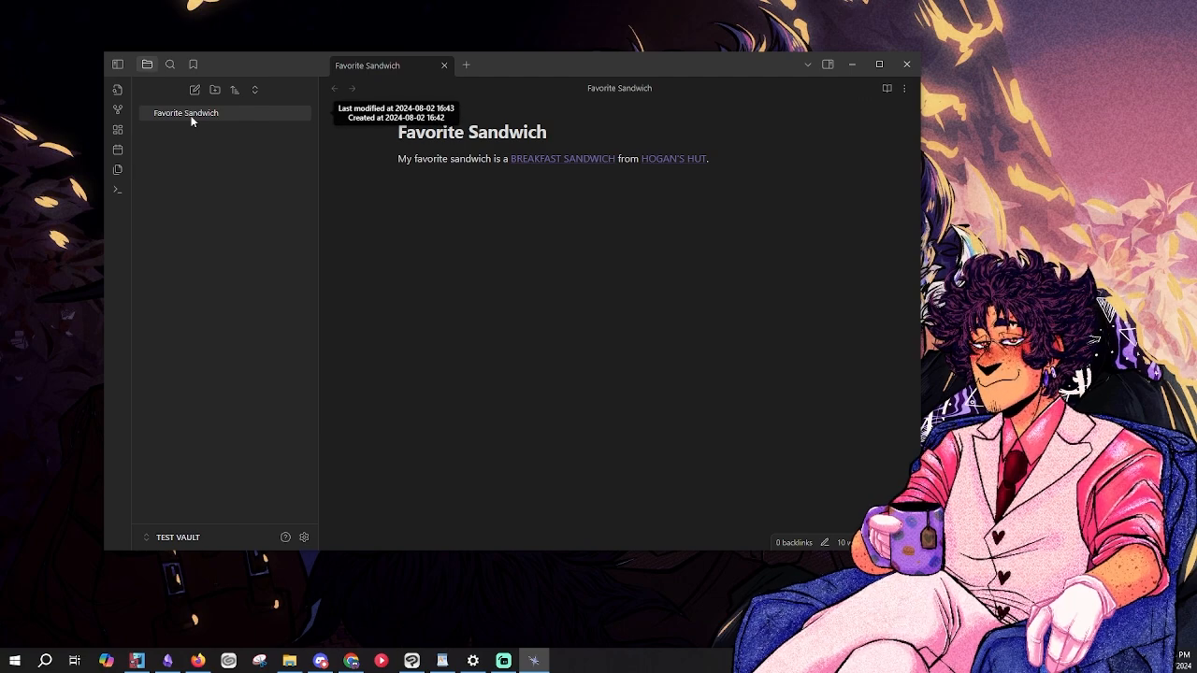
pyautogui.click(575, 162)
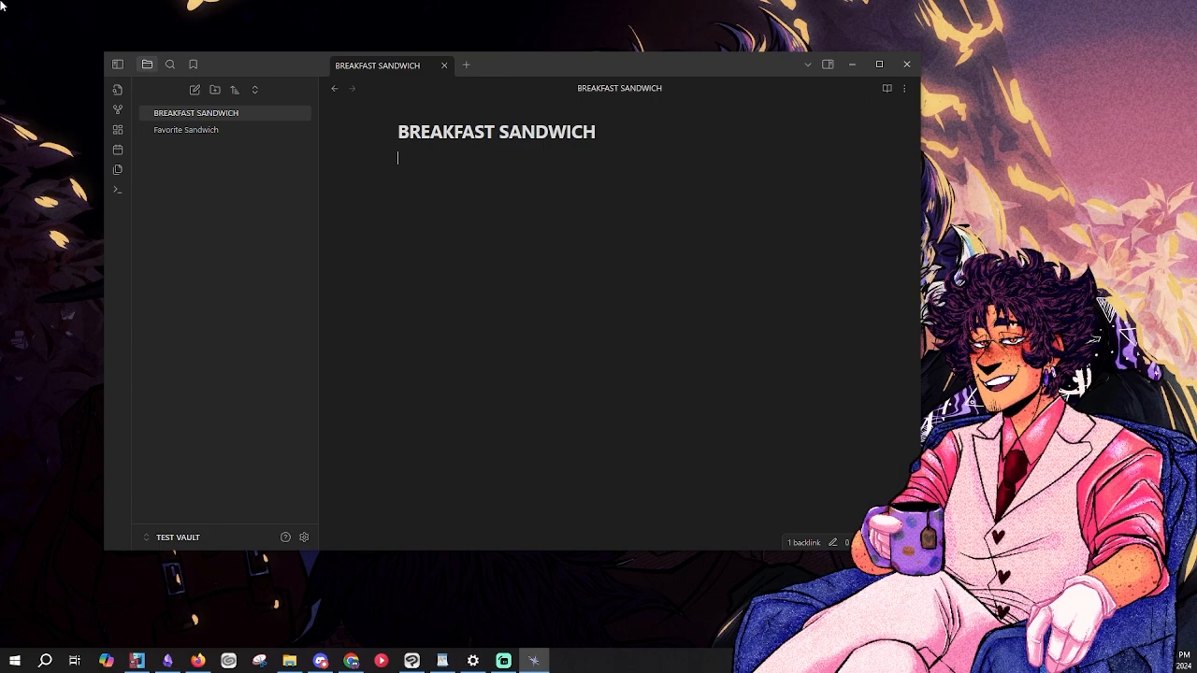
pyautogui.write('[BREAD')
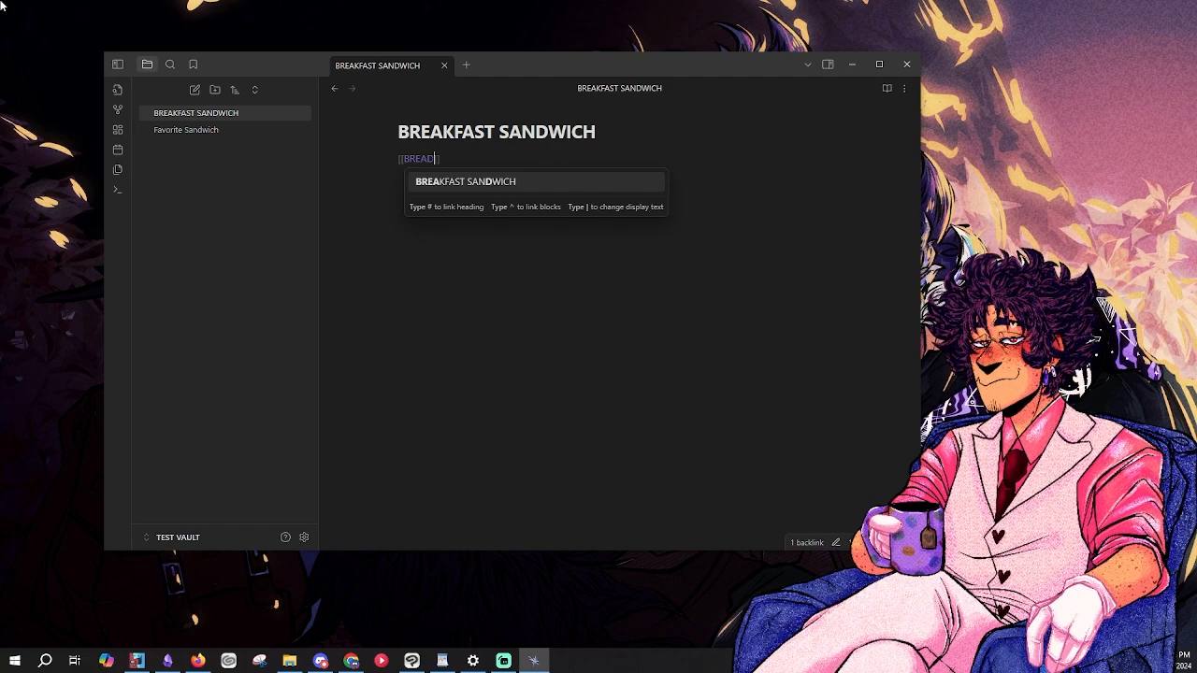
pyautogui.press('Right')
pyautogui.press('Right')
pyautogui.write(', [[EGG')
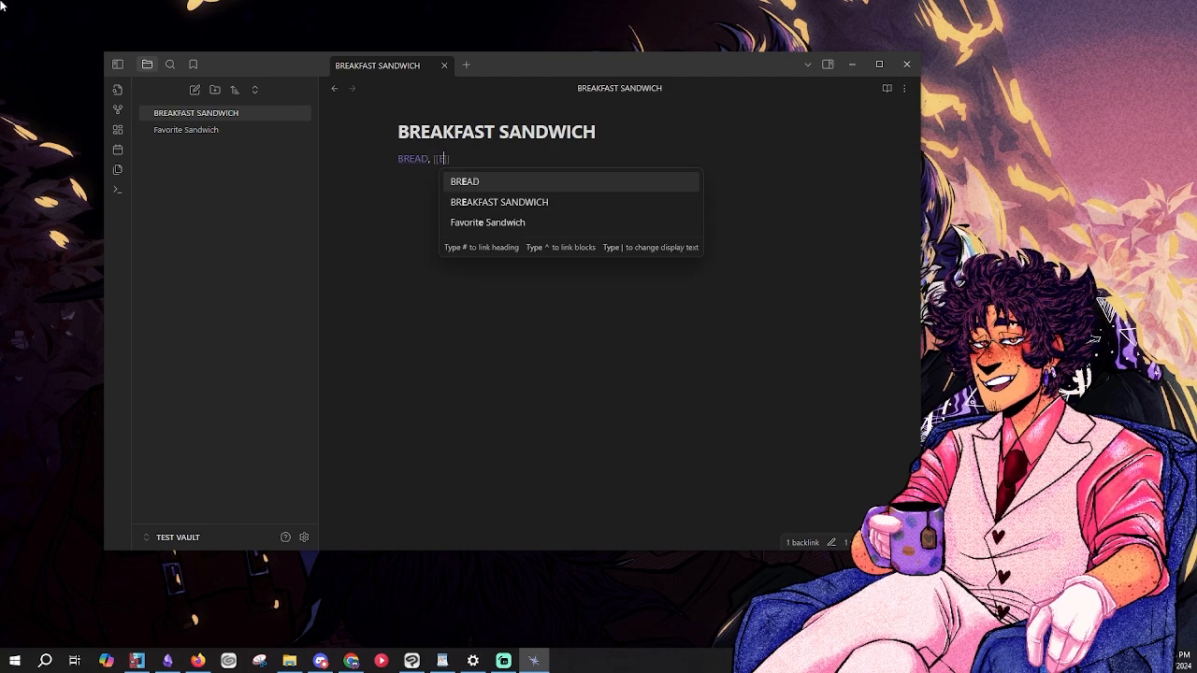
pyautogui.press('Right')
pyautogui.press('Right')
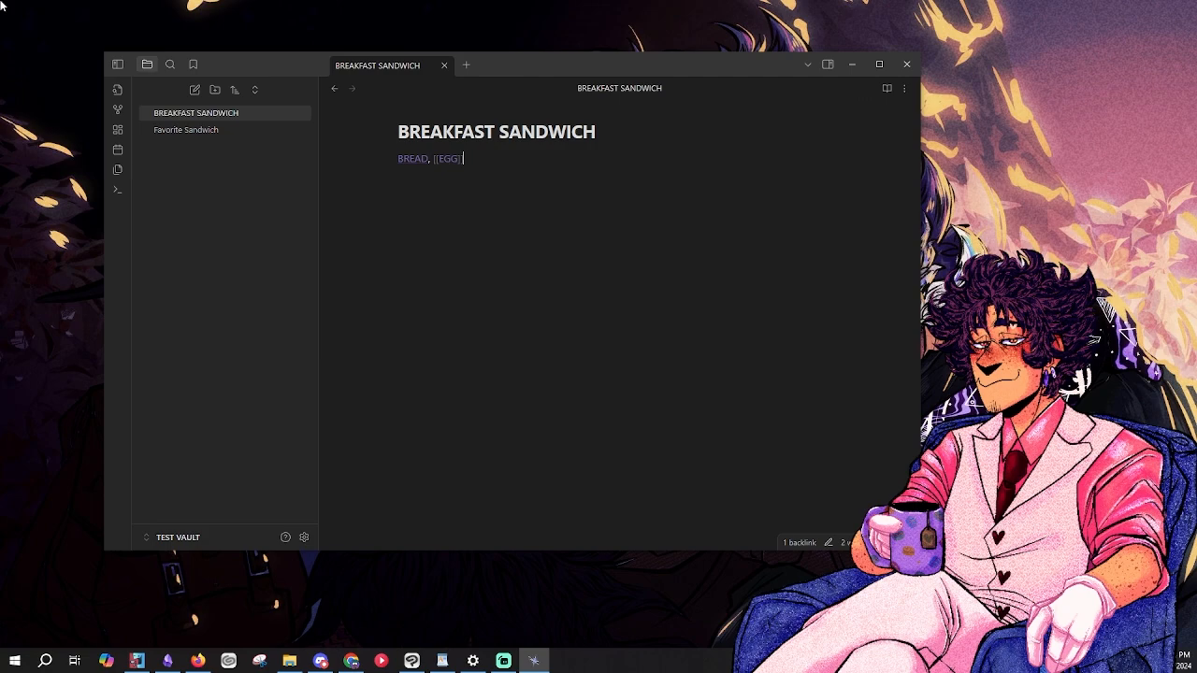
# - Continue the comma-separated list with internal links to CHEESE and SAUSAGE, ending it with a period
pyautogui.write(', [[CHEE')
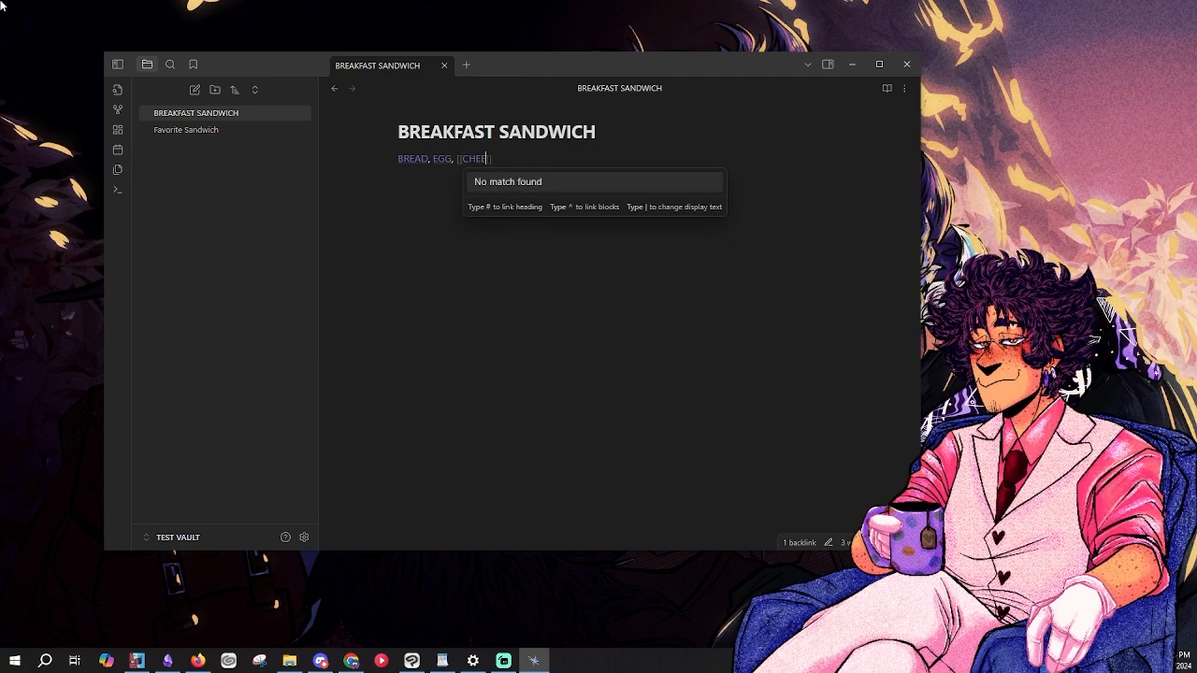
pyautogui.write('SE')
pyautogui.press('Right')
pyautogui.press('Right')
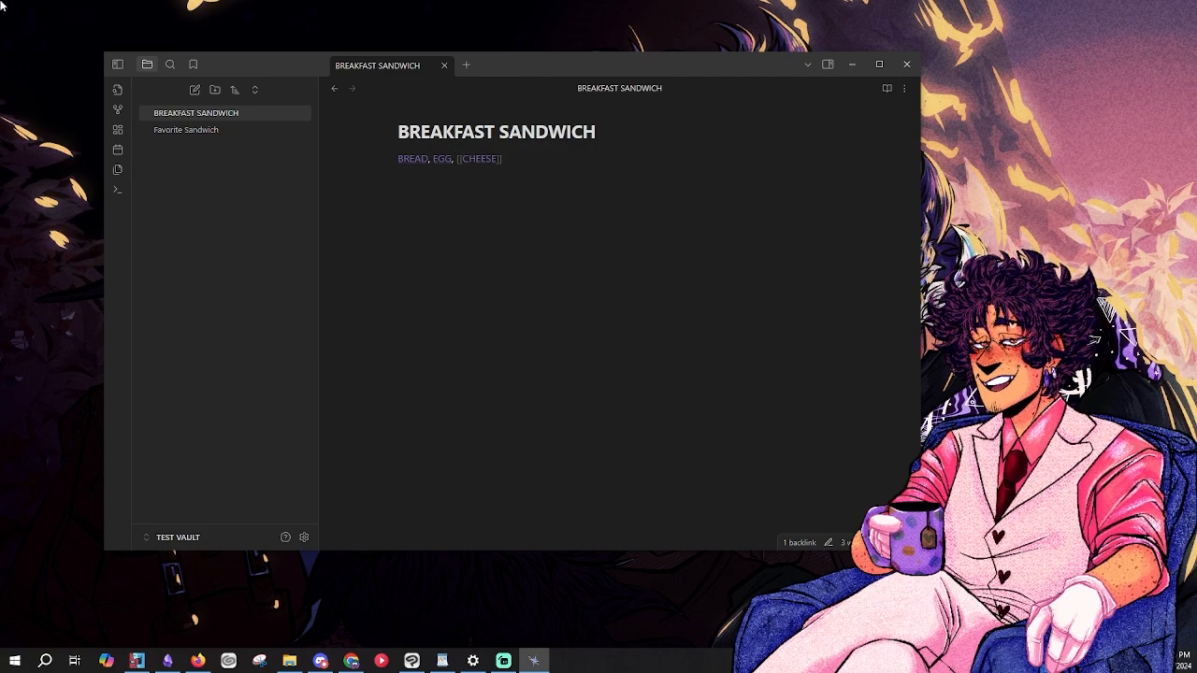
pyautogui.write(', ')
pyautogui.write('[[S')
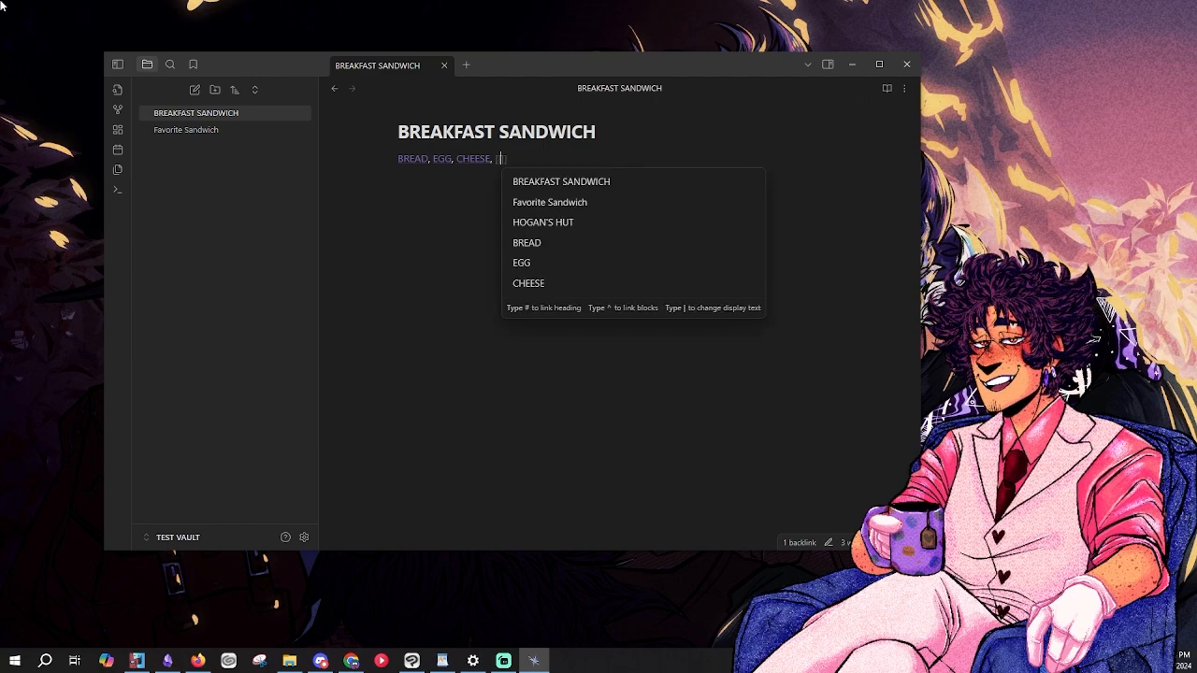
pyautogui.write('AUSA')
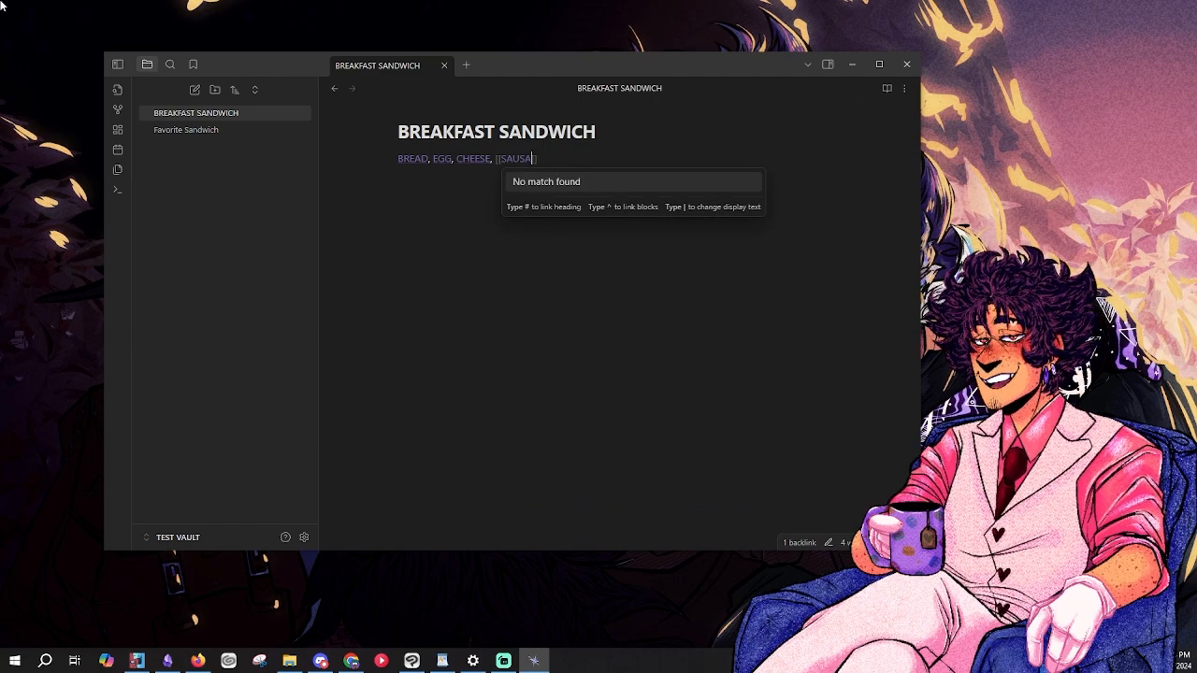
pyautogui.write('GE')
pyautogui.press('Right')
pyautogui.press('Right')
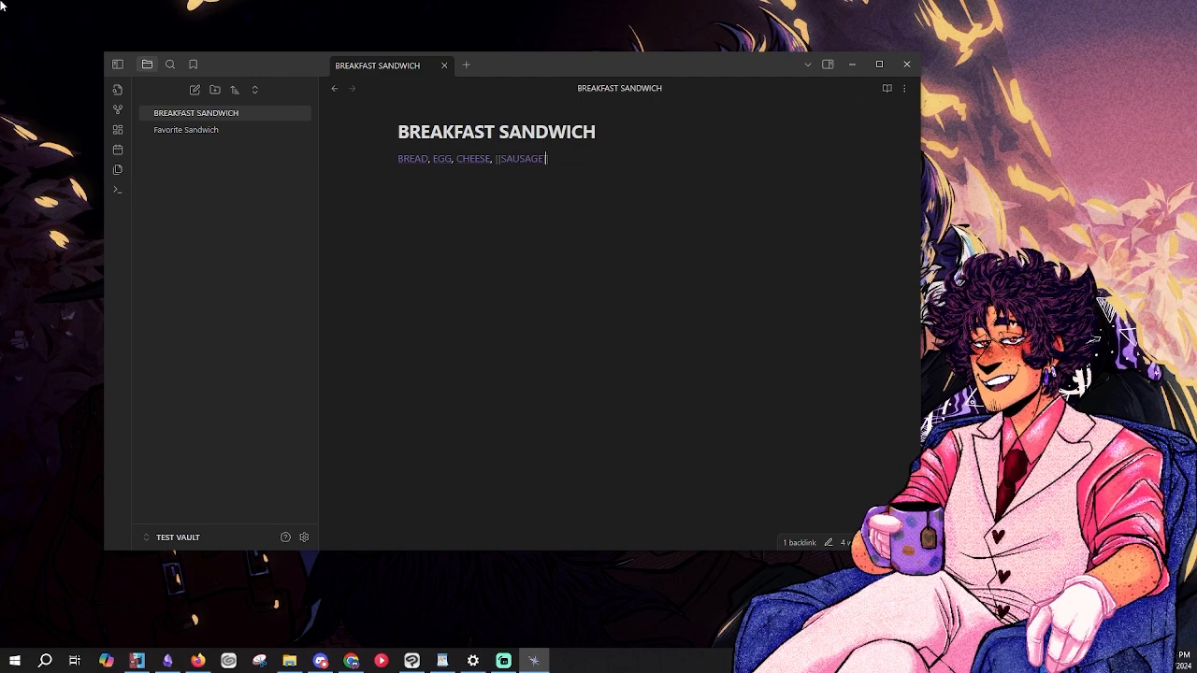
pyautogui.write('.')
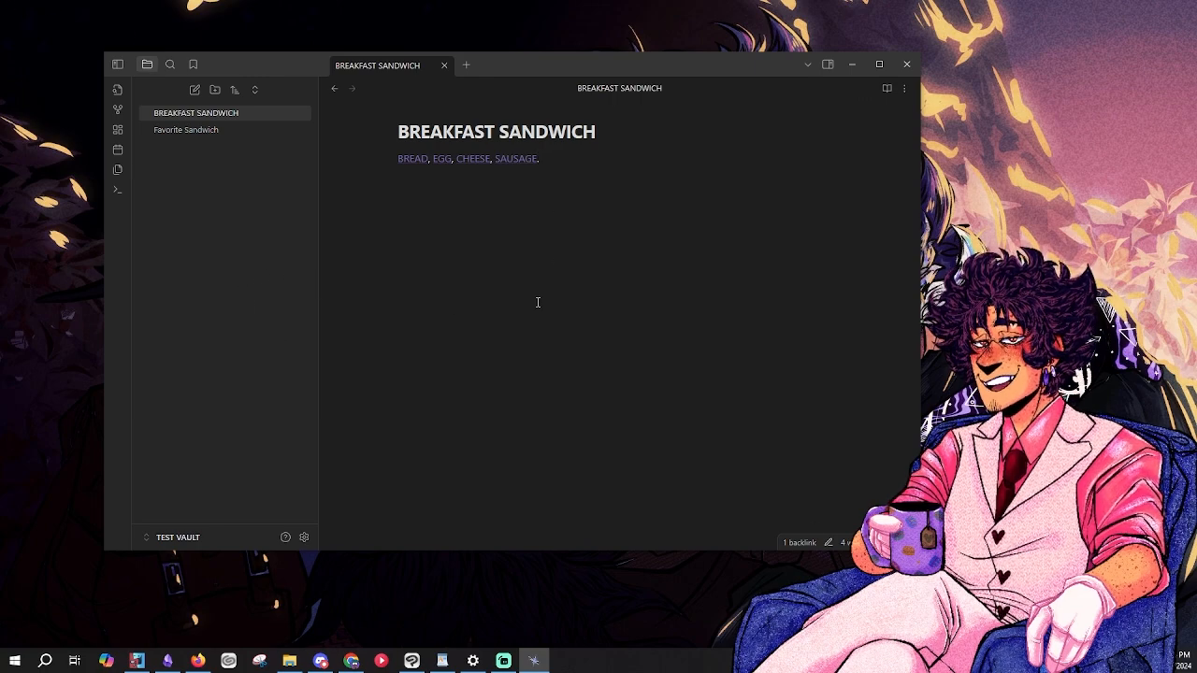
pyautogui.press('Return')
pyautogui.press('Return')
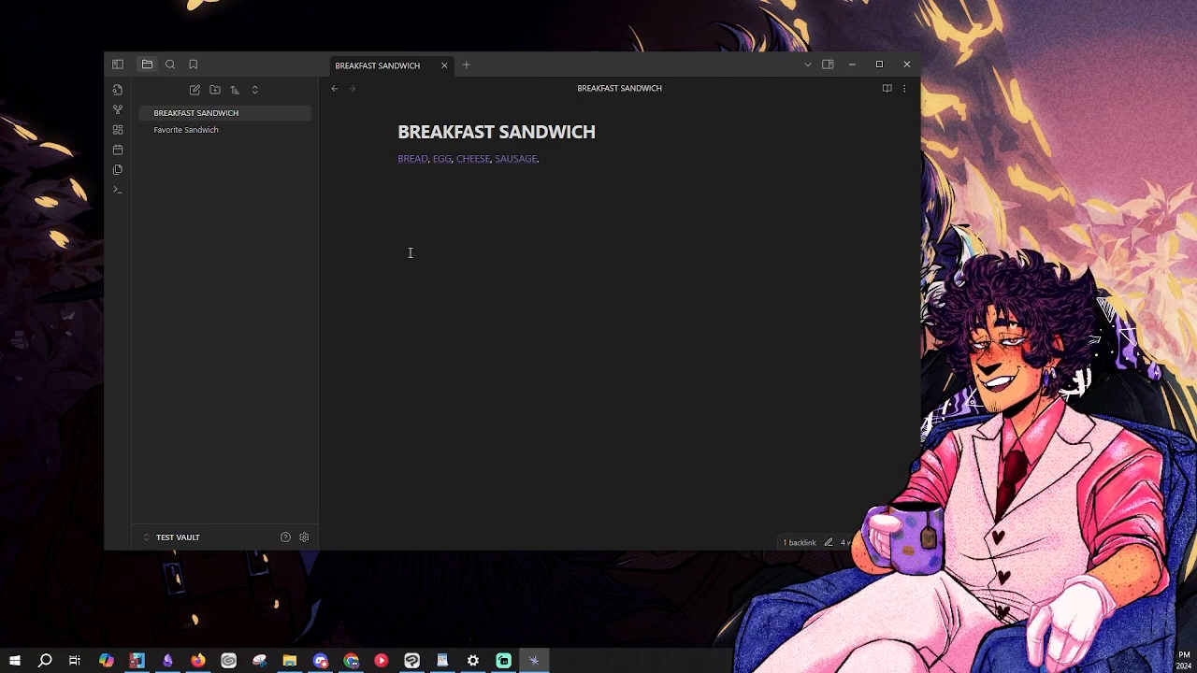
# - Create a new folder in the vault named INGREDIENTS
pyautogui.click(216, 92)
pyautogui.write('ingr')
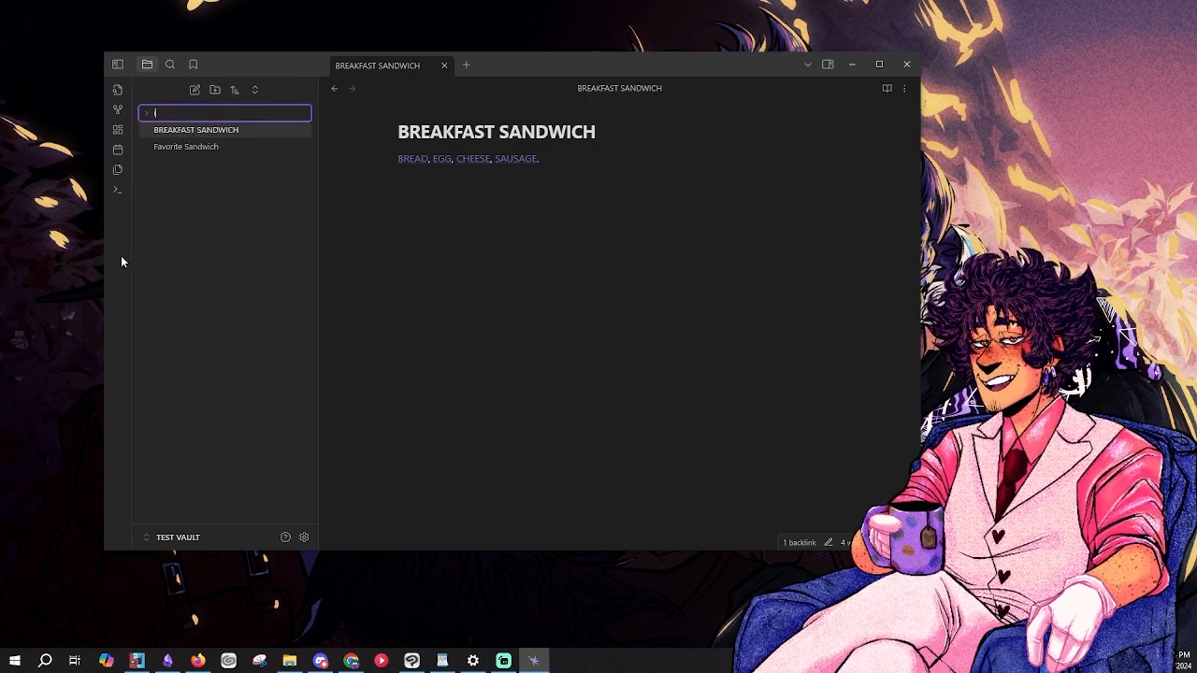
pyautogui.write('edient')
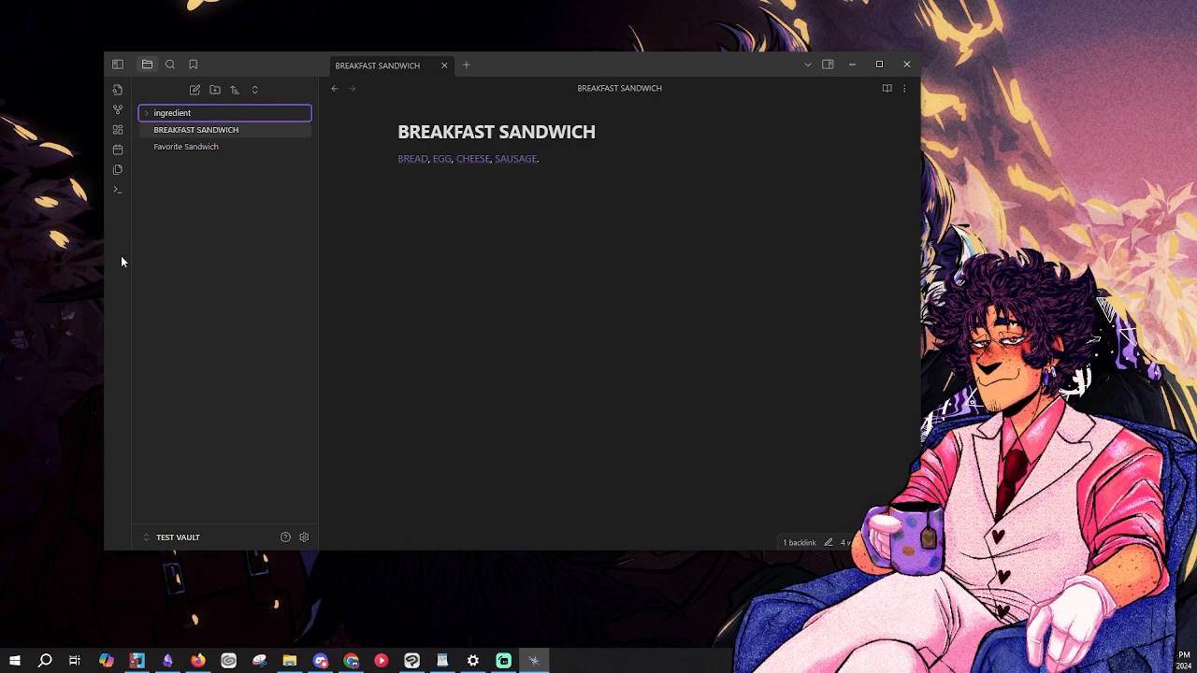
pyautogui.press('BackSpace')
pyautogui.press('BackSpace')
pyautogui.press('BackSpace')
pyautogui.press('BackSpace')
pyautogui.press('BackSpace')
pyautogui.press('BackSpace')
pyautogui.press('BackSpace')
pyautogui.press('BackSpace')
pyautogui.press('BackSpace')
pyautogui.press('BackSpace')
pyautogui.write('INGRE')
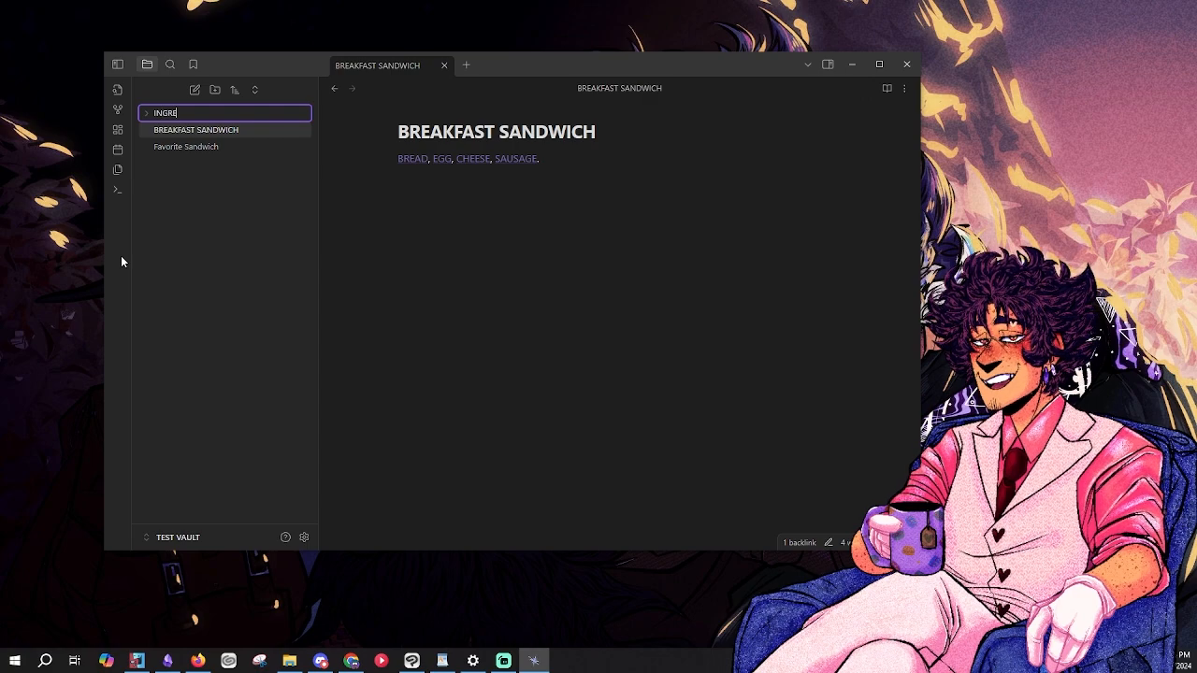
pyautogui.write('DIENTS')
pyautogui.press('Return')
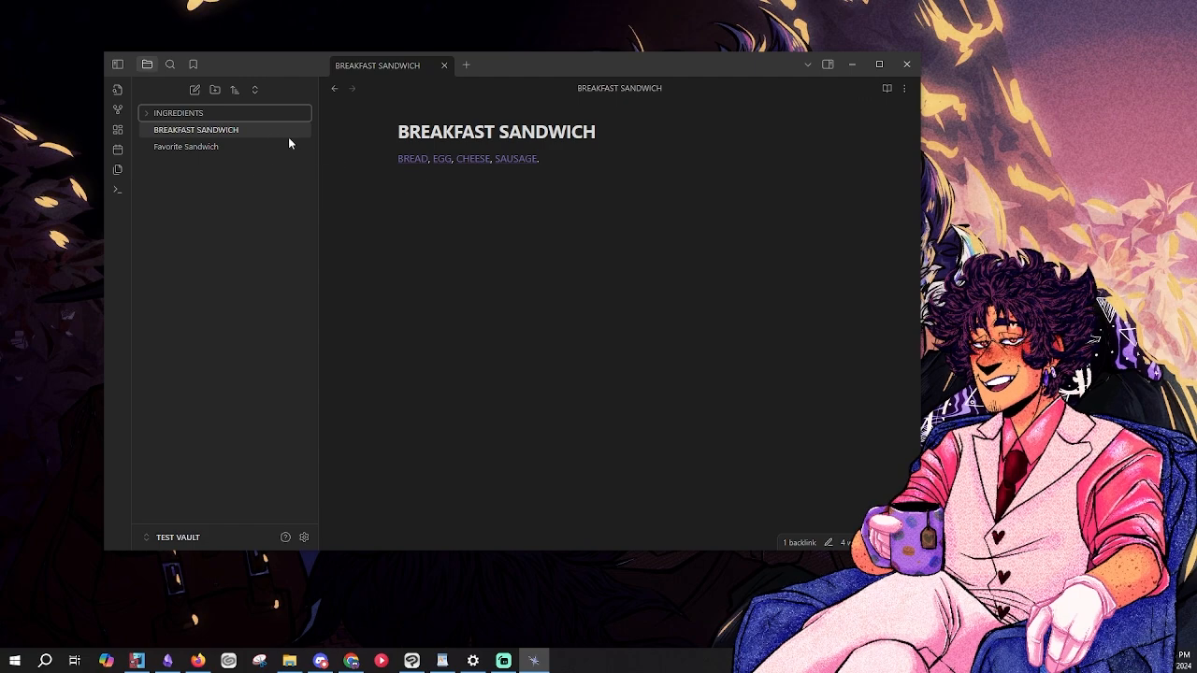
# - Create the BREAD and EGG notes from their links in BREAKFAST SANDWICH and move each into the INGREDIENTS folder
pyautogui.click(412, 159)
pyautogui.moveTo(180, 137); pyautogui.dragTo(181, 114)
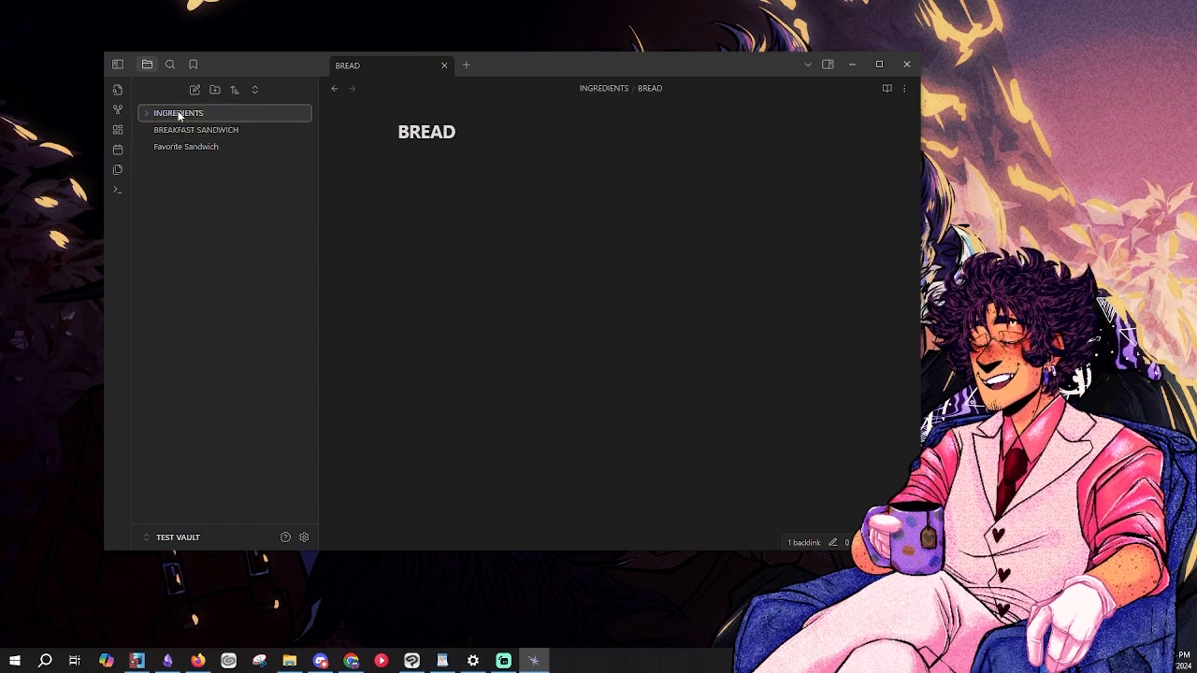
pyautogui.click(336, 90)
pyautogui.click(454, 160)
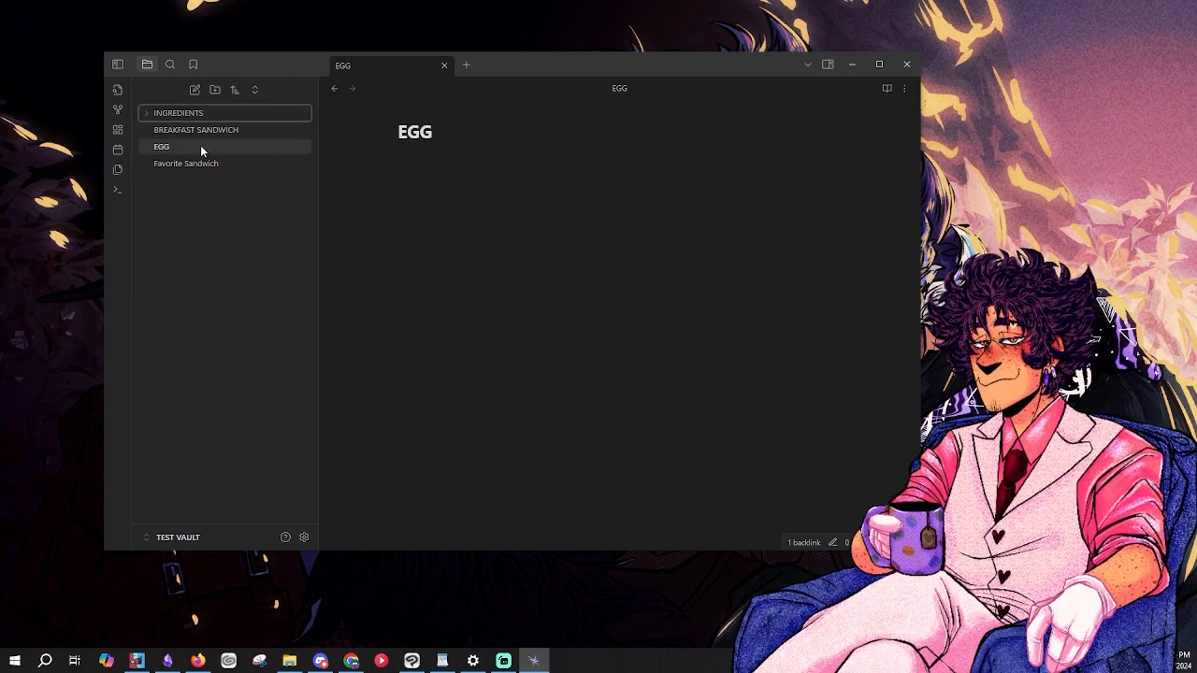
pyautogui.moveTo(200, 144); pyautogui.dragTo(207, 114)
# - Create the CHEESE and SAUSAGE notes from their links, move each into the INGREDIENTS folder, and check the folder's contents
pyautogui.click(334, 90)
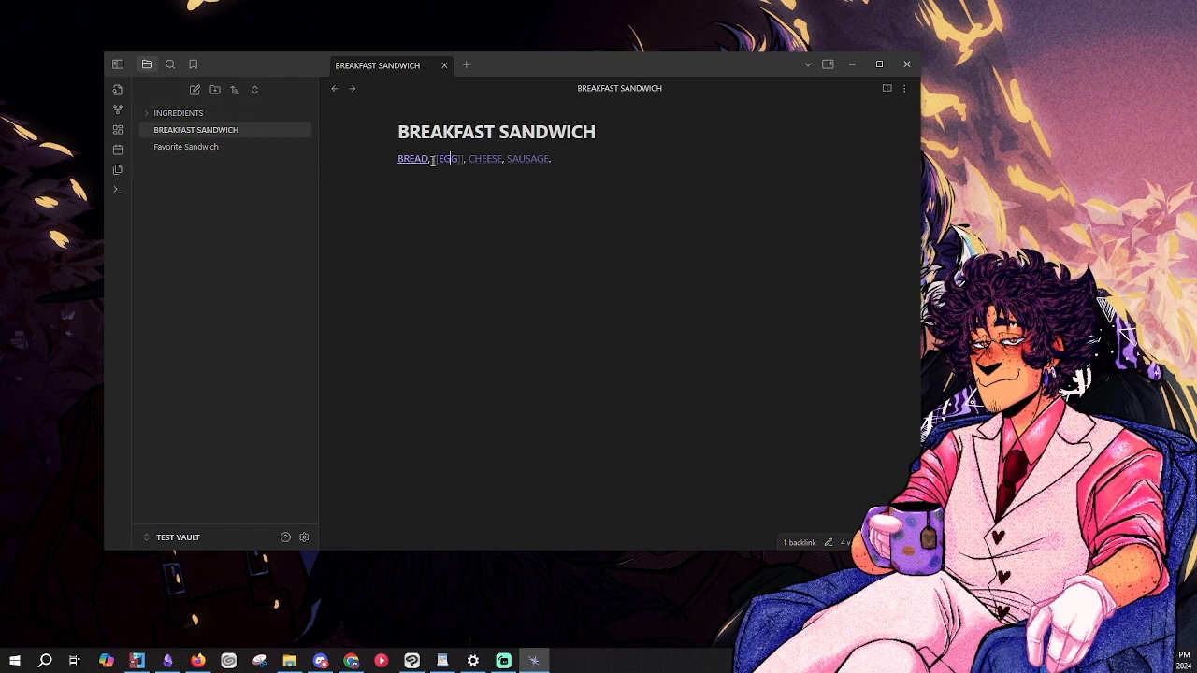
pyautogui.click(480, 160)
pyautogui.moveTo(193, 148); pyautogui.dragTo(193, 114)
pyautogui.click(334, 89)
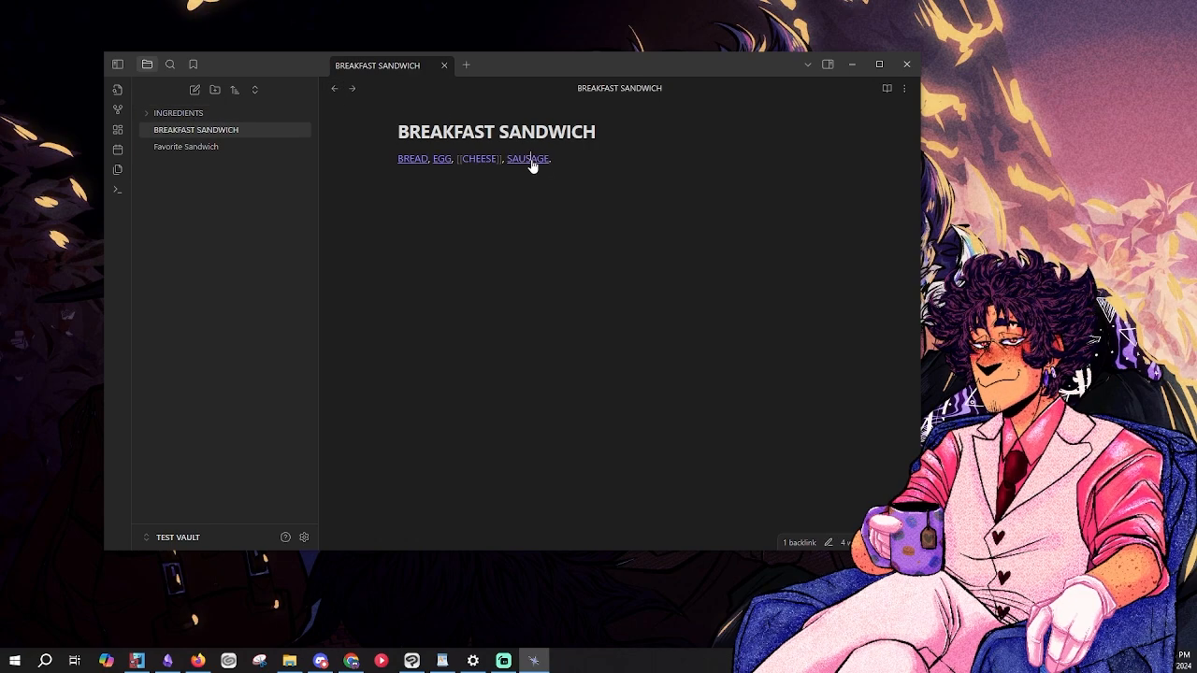
pyautogui.click(530, 159)
pyautogui.moveTo(189, 163); pyautogui.dragTo(186, 114)
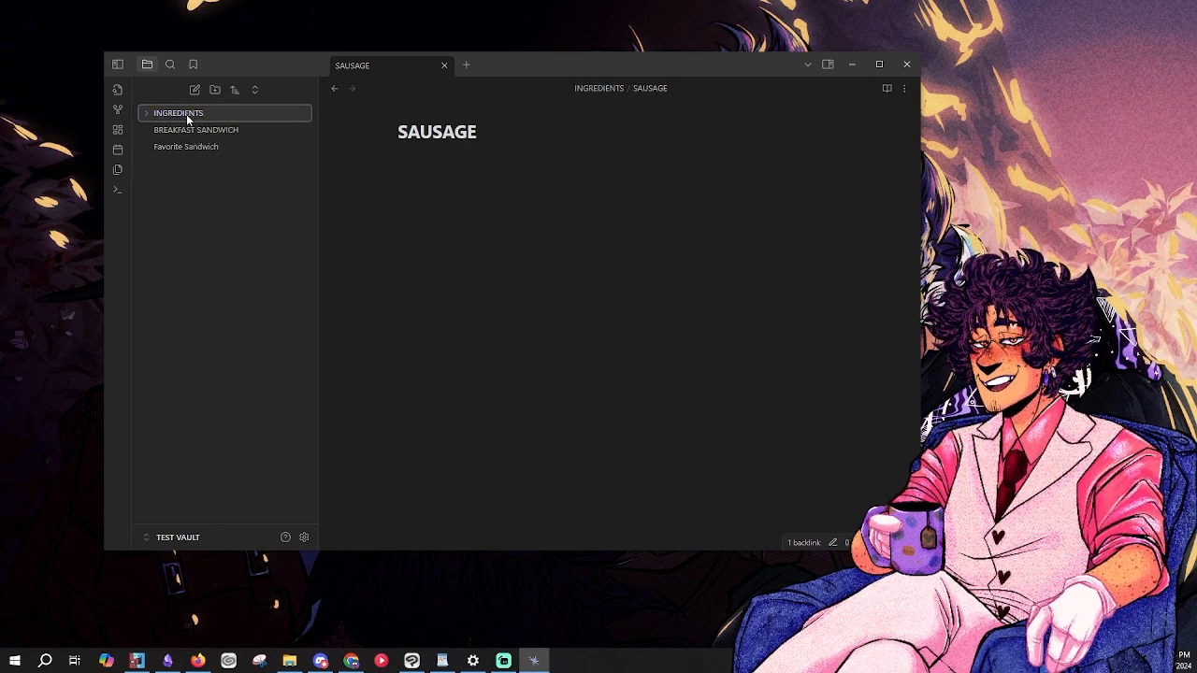
pyautogui.click(186, 114)
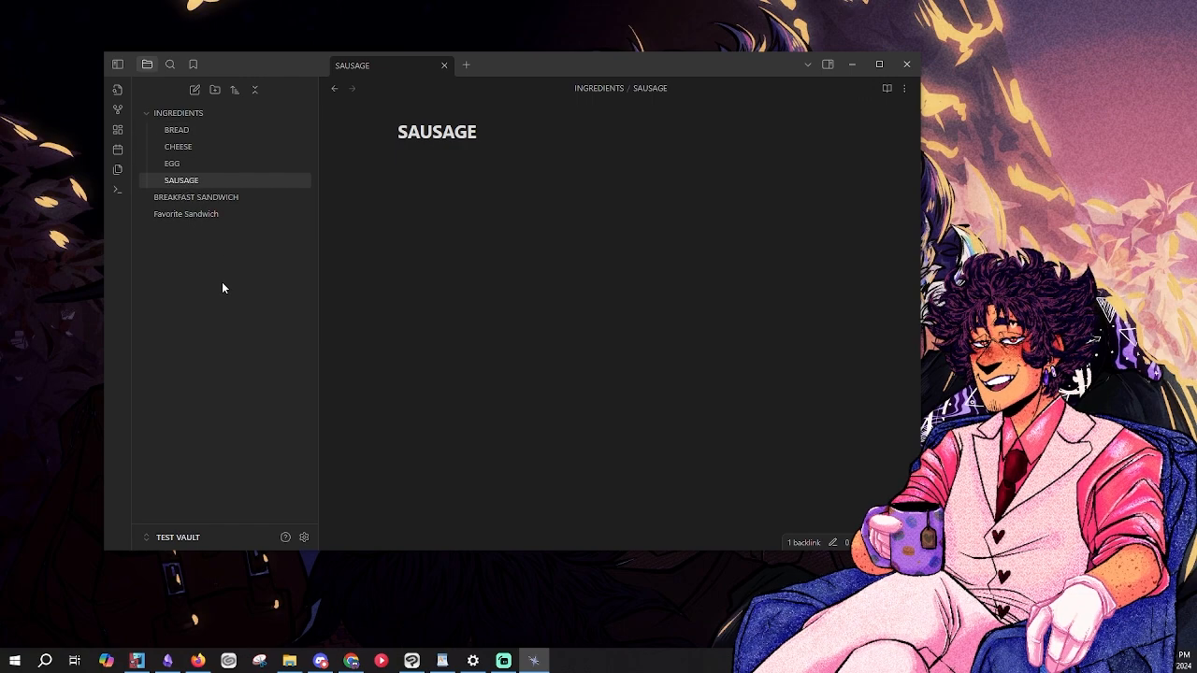
pyautogui.click(189, 116)
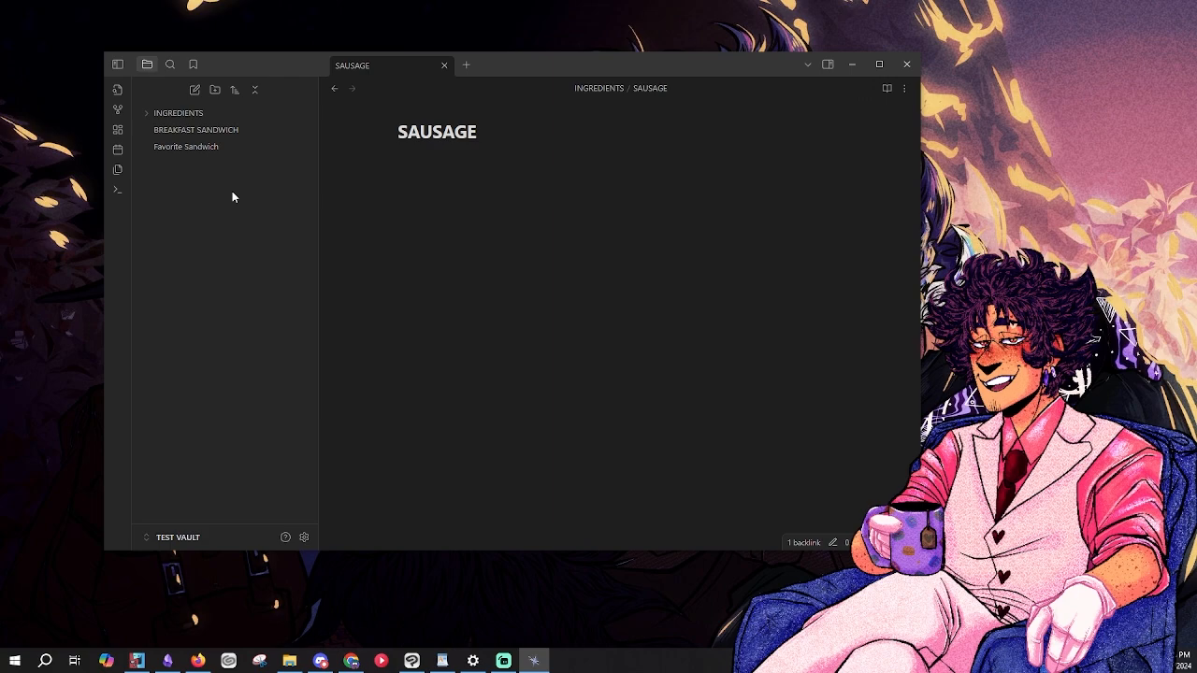
# - Create the HOGAN'S HUT note from its link in the Favorite Sandwich note
pyautogui.click(204, 132)
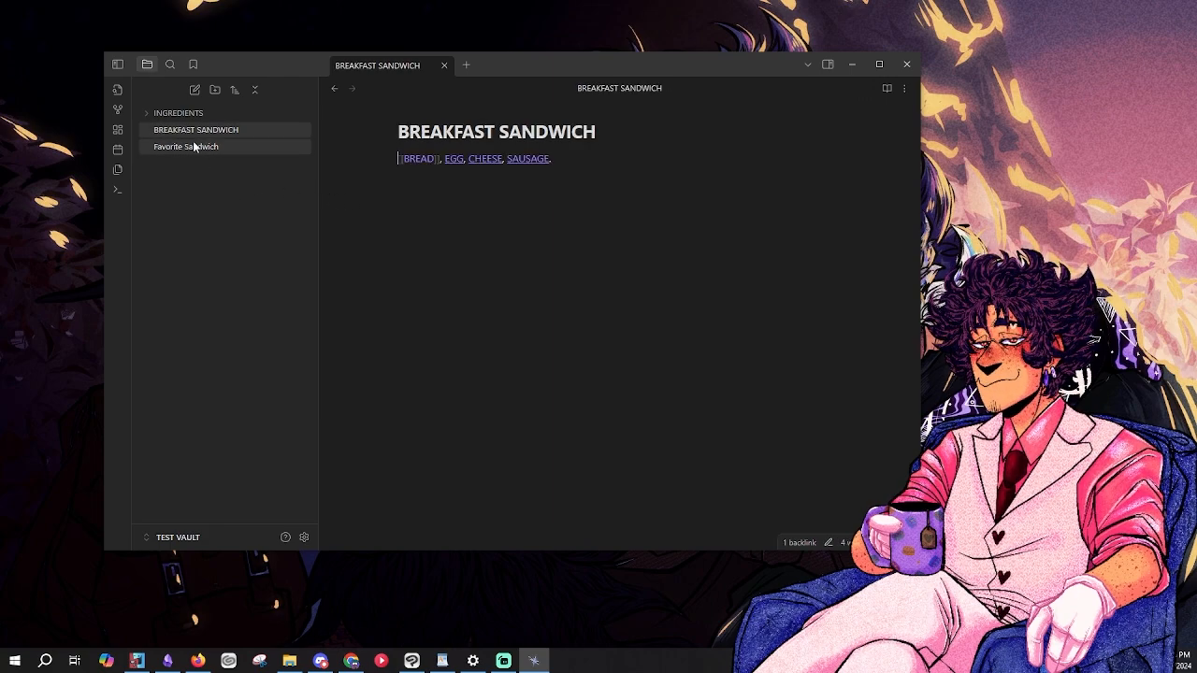
pyautogui.click(196, 147)
pyautogui.click(679, 161)
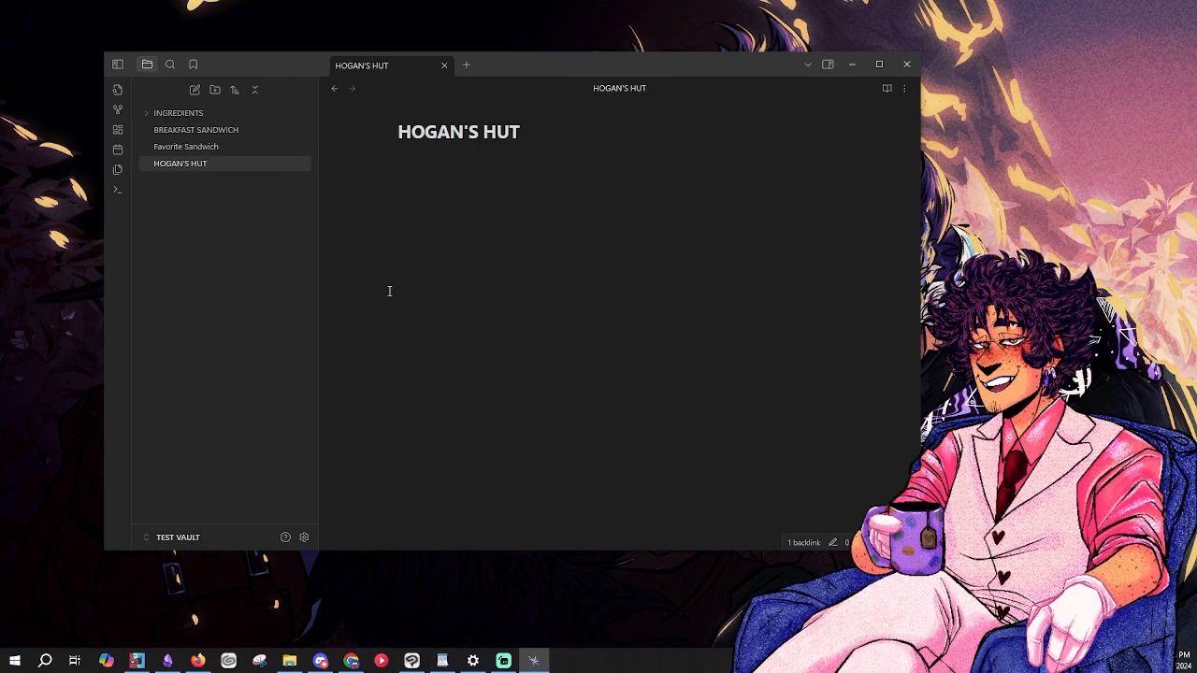
# - Write "This place slaps. They have great BREAKFAST SANDWICH." in the HOGAN'S HUT note, with BREAKFAST SANDWICH as an internal link
pyautogui.write('This p')
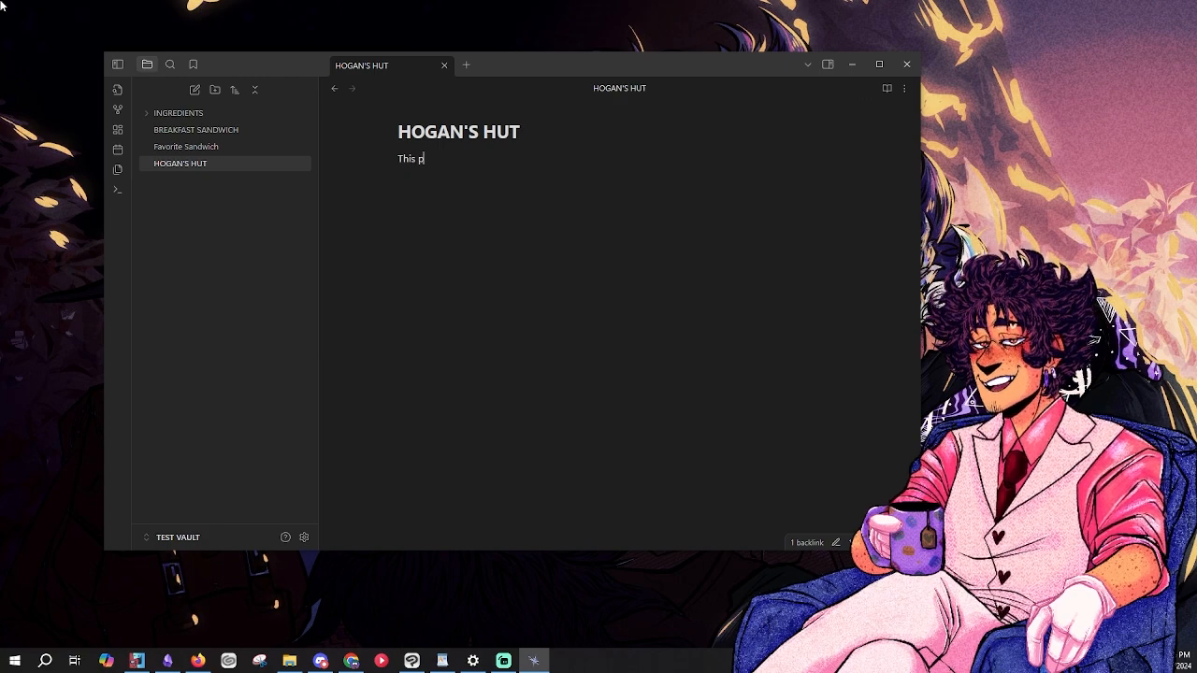
pyautogui.write('lace slaps.')
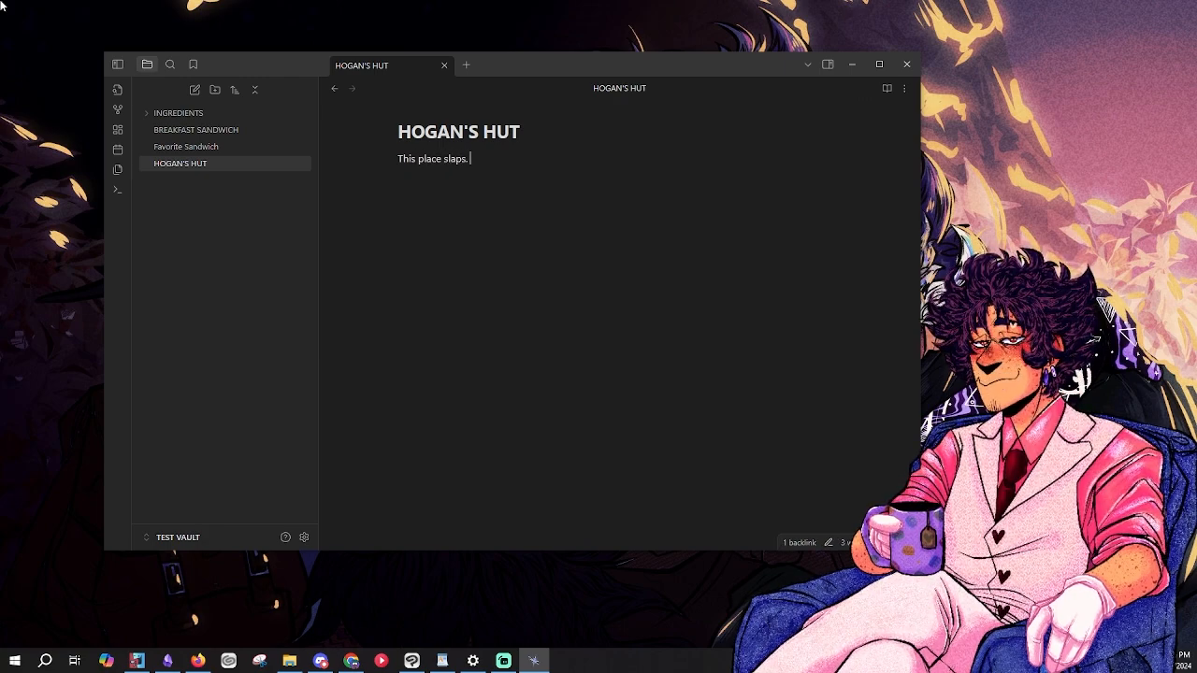
pyautogui.write(' They have ')
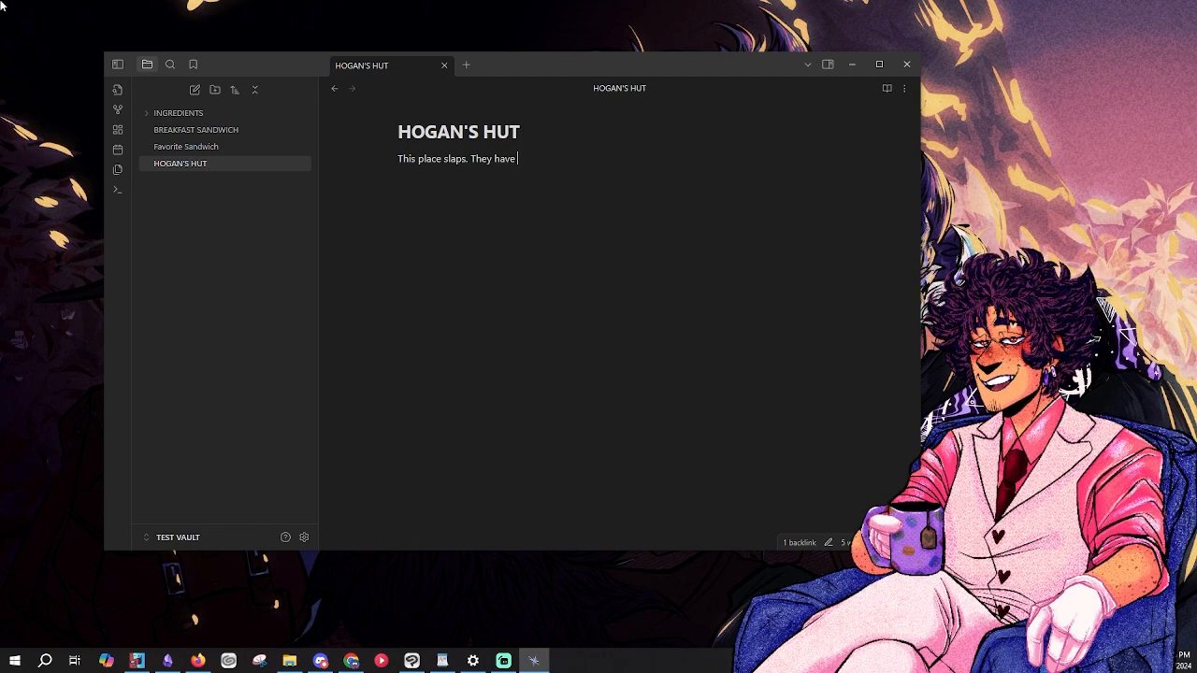
pyautogui.write('great ')
pyautogui.write('[[BRE')
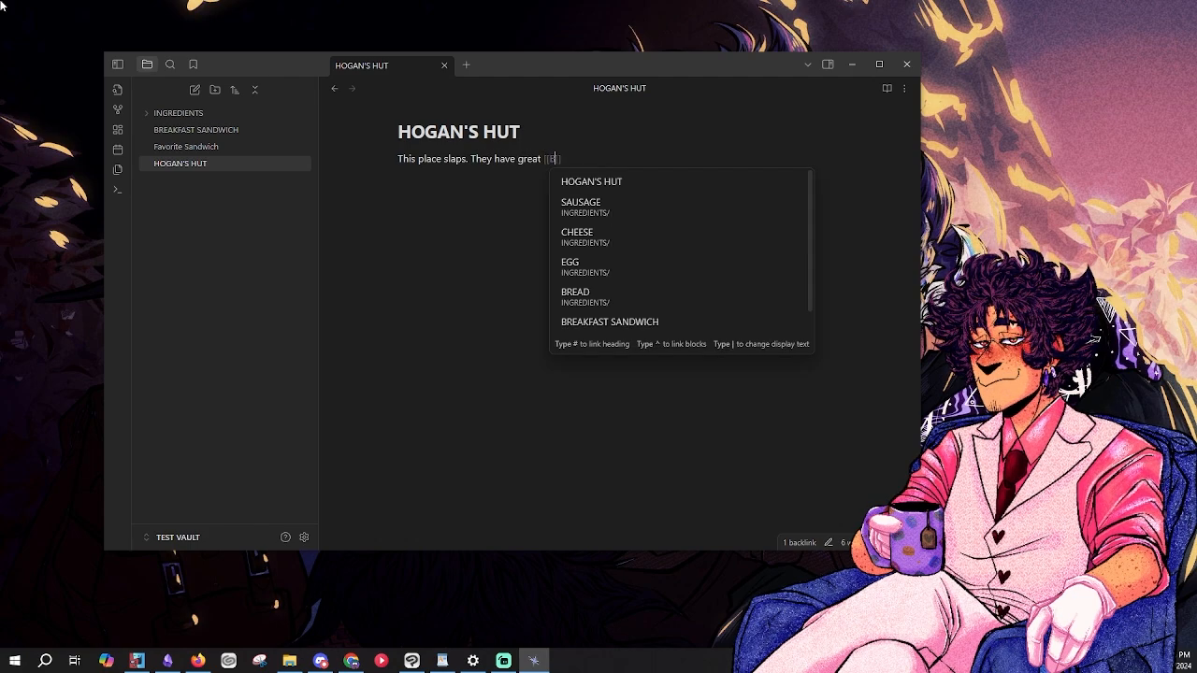
pyautogui.press('Down')
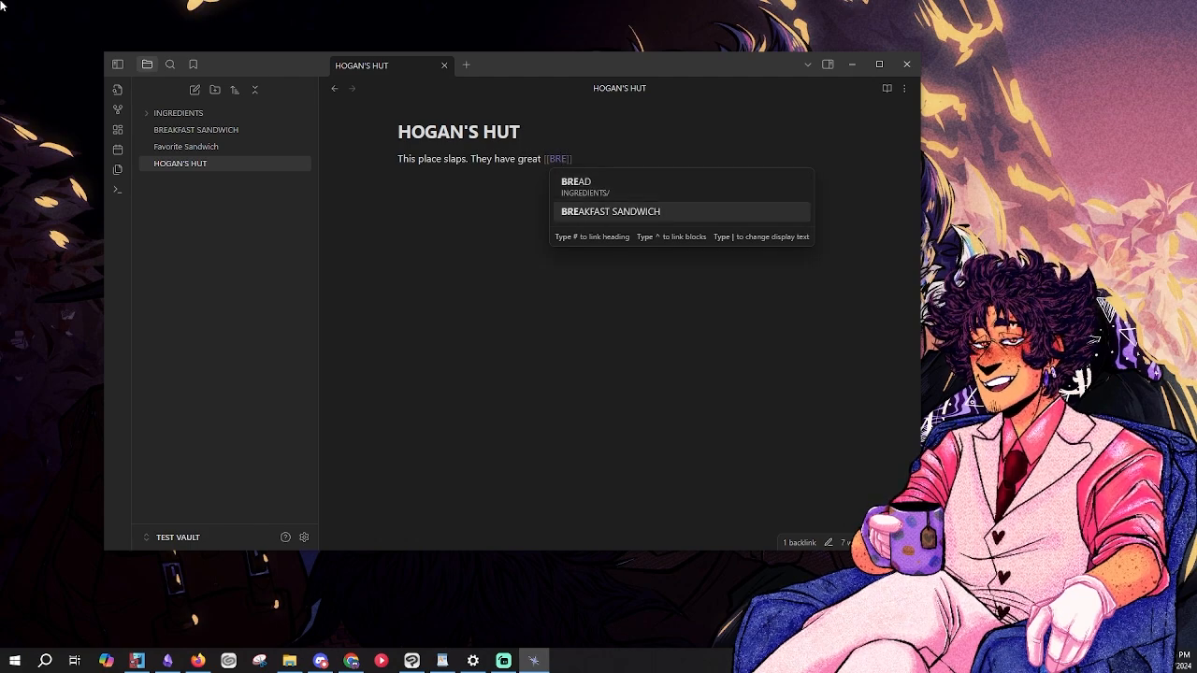
pyautogui.press('Return')
pyautogui.write('.')
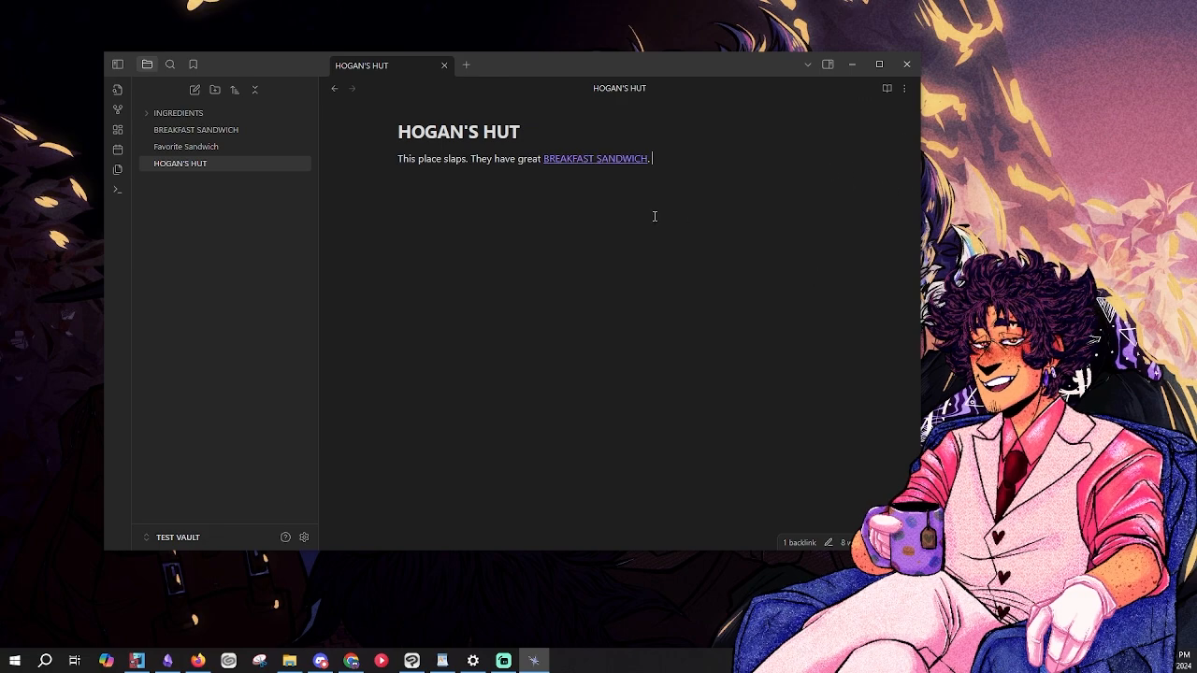
# - Check the linked BREAKFAST SANDWICH note and the INGREDIENTS folder's contents, and examine how the notes connect in the graph view
pyautogui.click(624, 159)
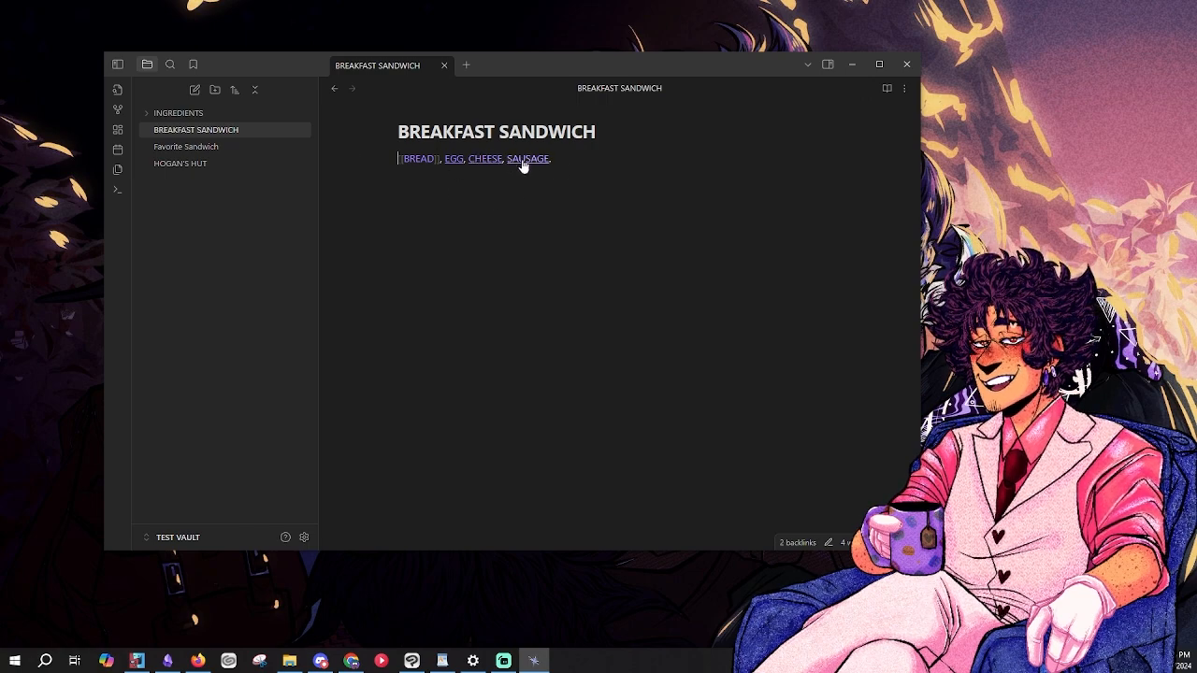
pyautogui.click(197, 114)
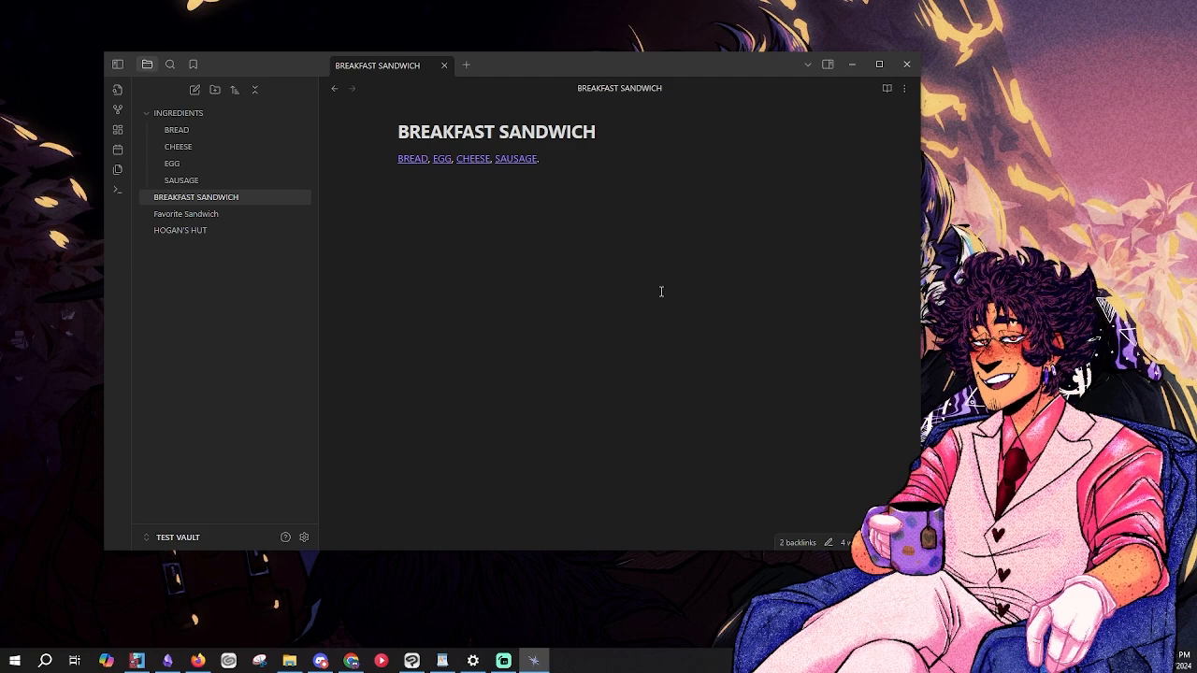
pyautogui.click(118, 109)
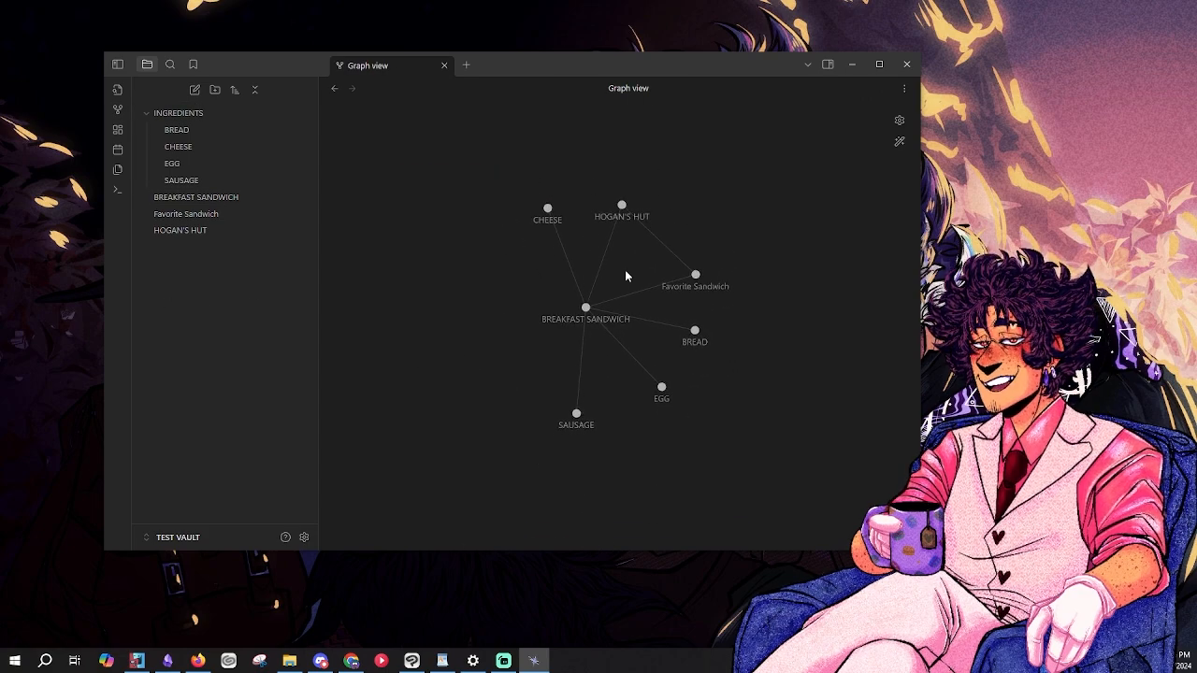
pyautogui.scroll(3, 623, 271)
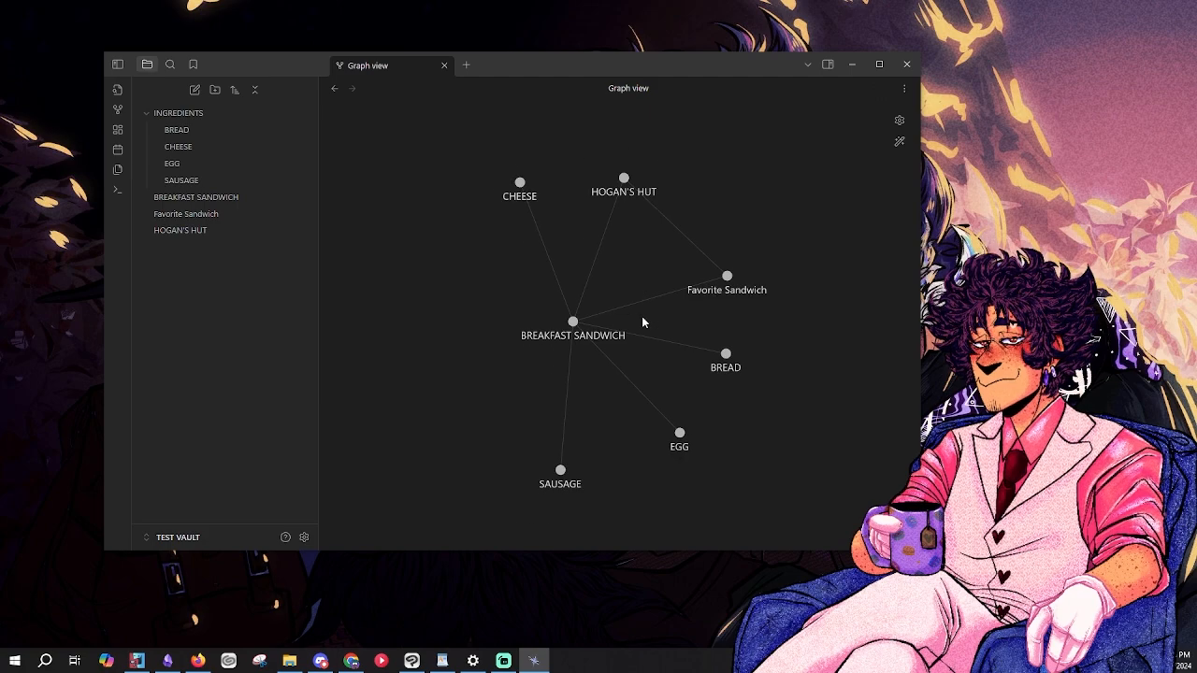
pyautogui.scroll(2, 641, 316)
pyautogui.scroll(-2, 645, 316)
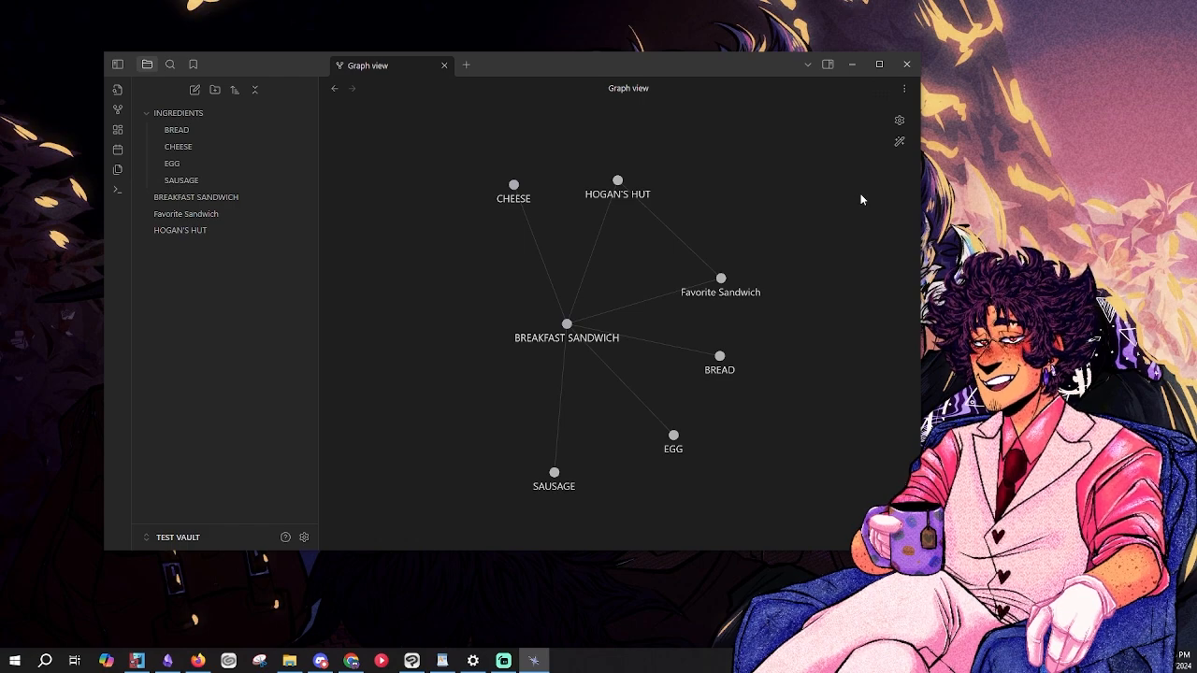
# - Add a red color group to the graph with the query path:INGREDIENTS
pyautogui.click(899, 120)
pyautogui.click(794, 144)
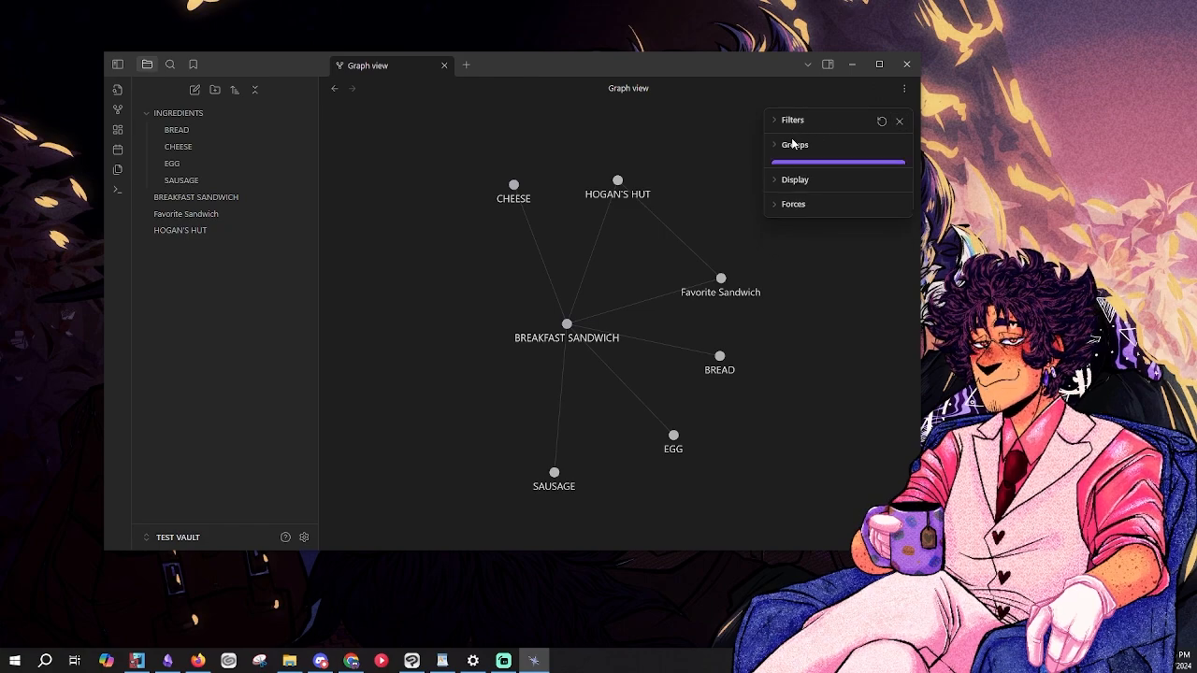
pyautogui.click(833, 194)
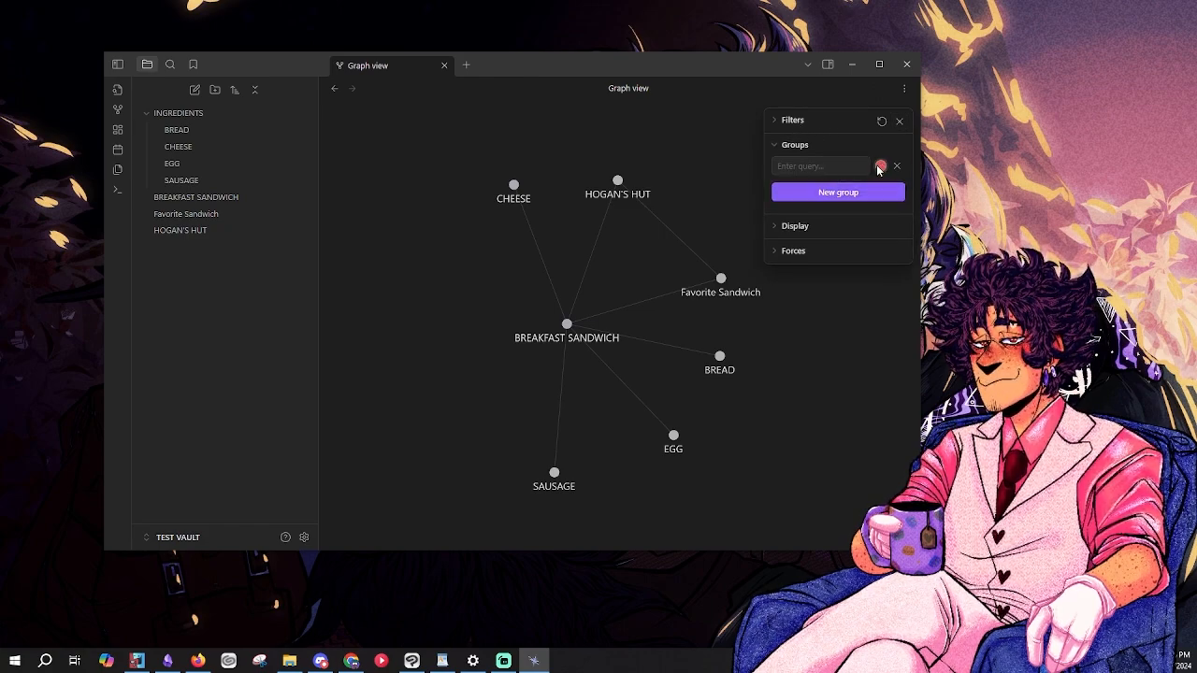
pyautogui.click(881, 167)
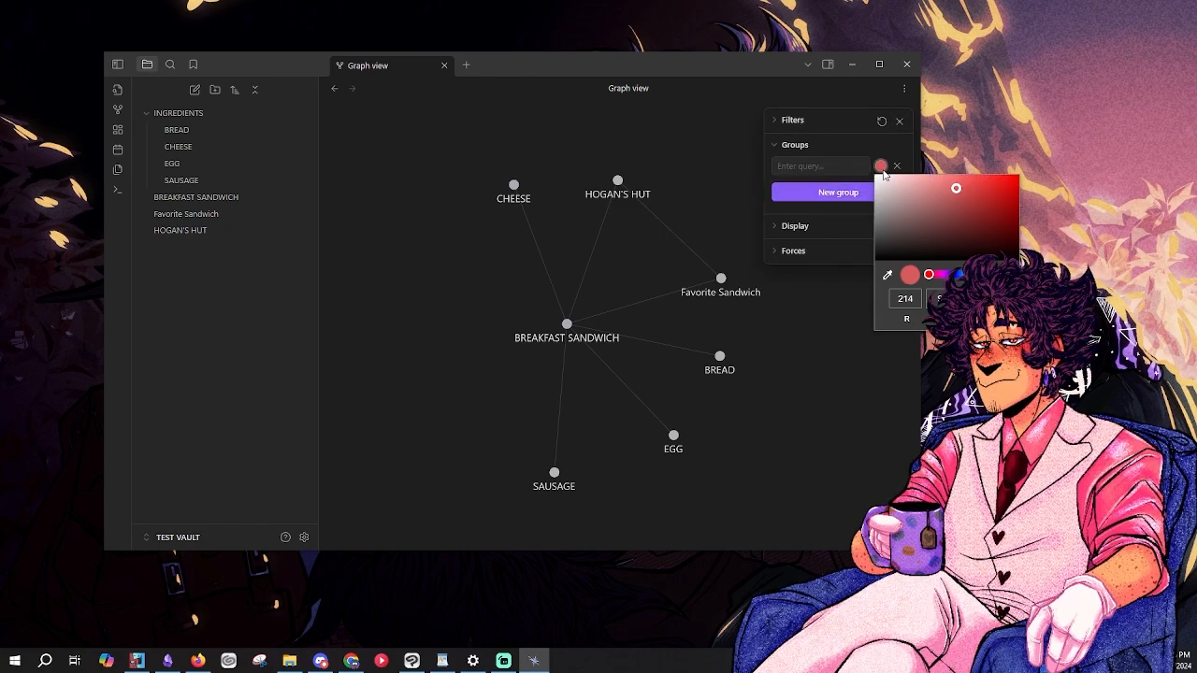
pyautogui.click(836, 168)
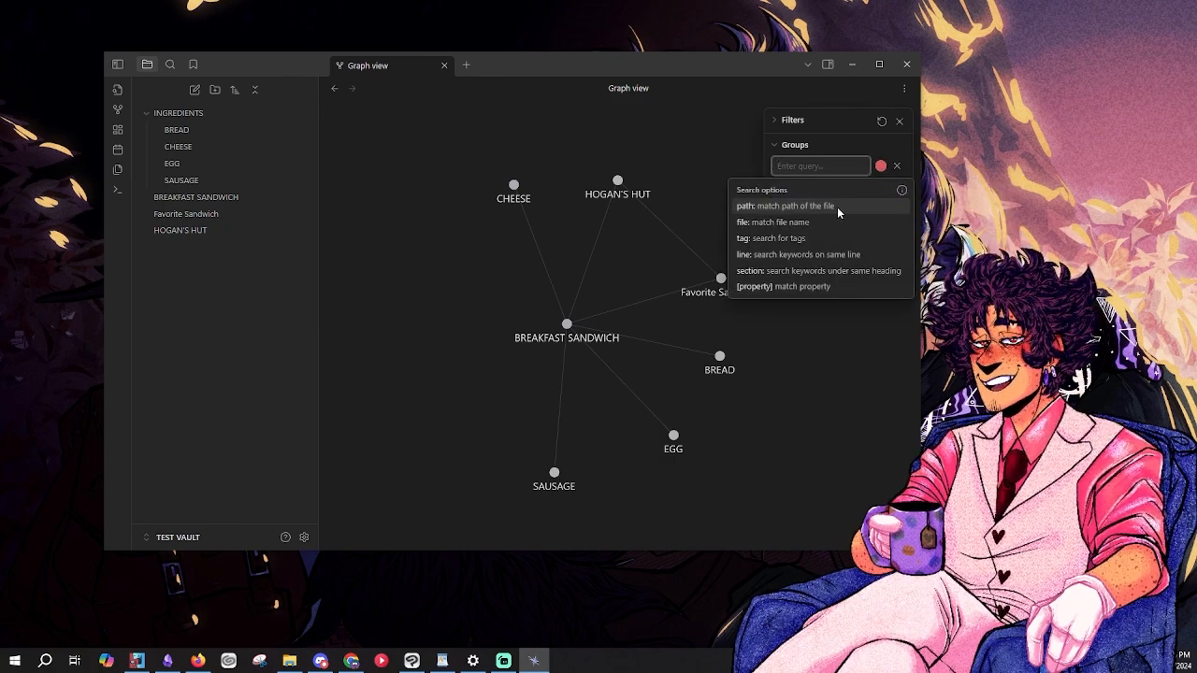
pyautogui.click(837, 207)
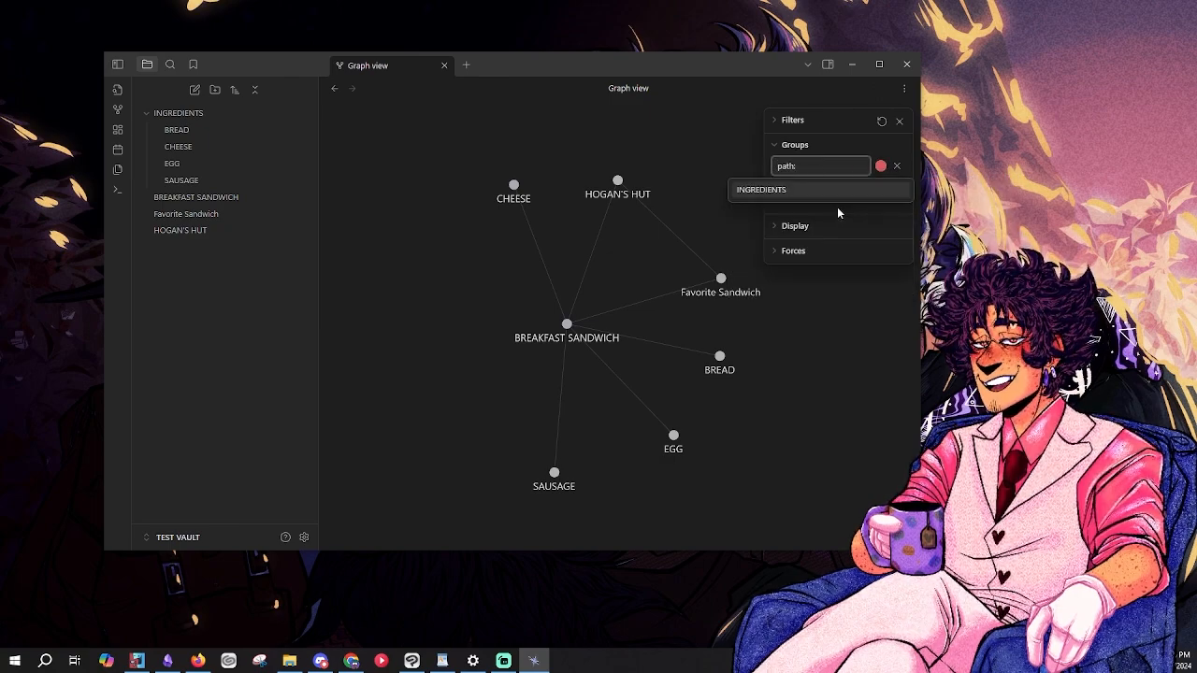
pyautogui.click(814, 190)
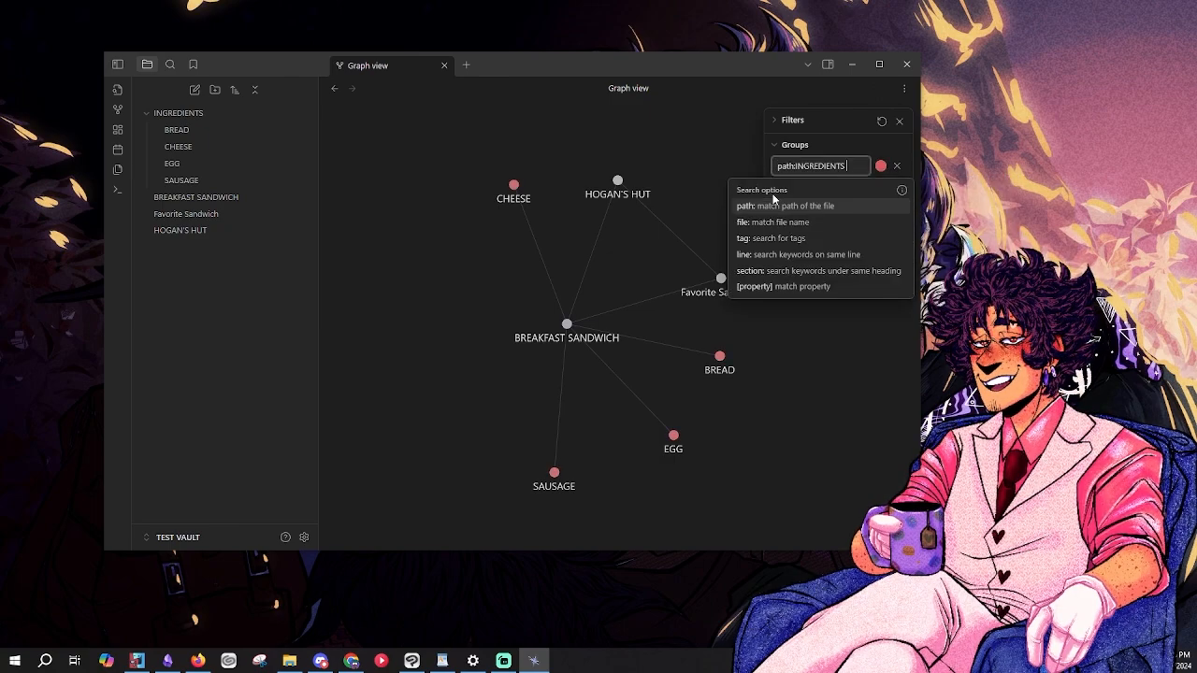
pyautogui.click(859, 151)
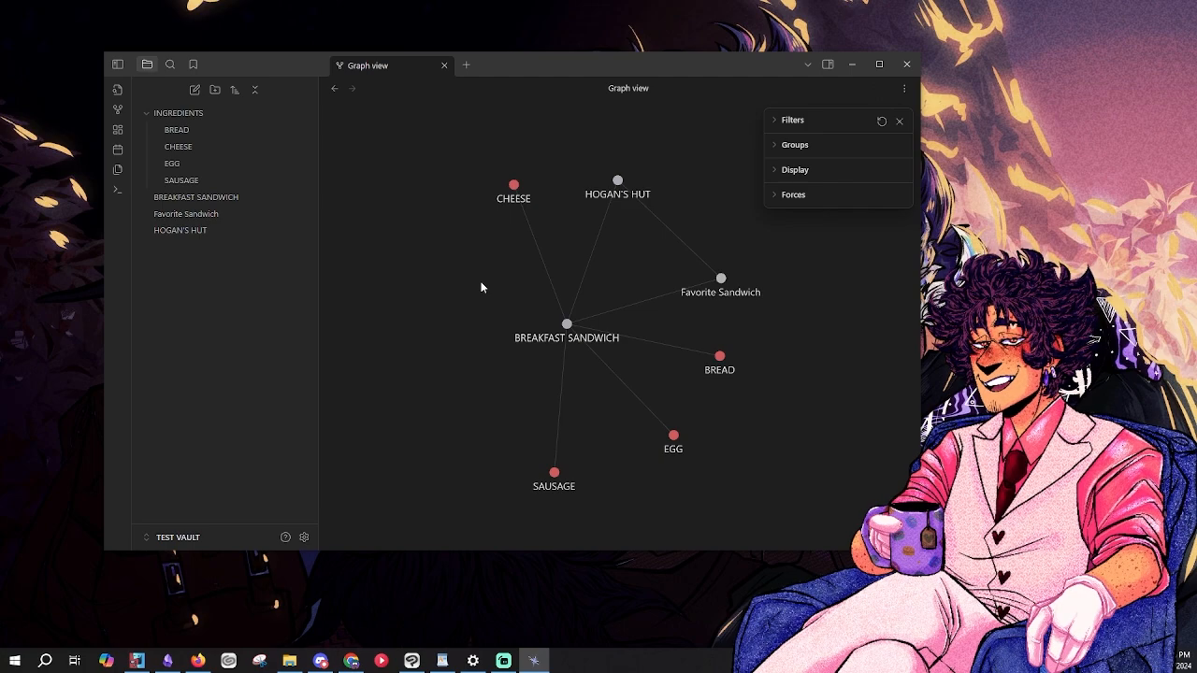
# - Rearrange the graph by moving the BREAKFAST SANDWICH node around among its linked notes
pyautogui.scroll(-10, 548, 323)
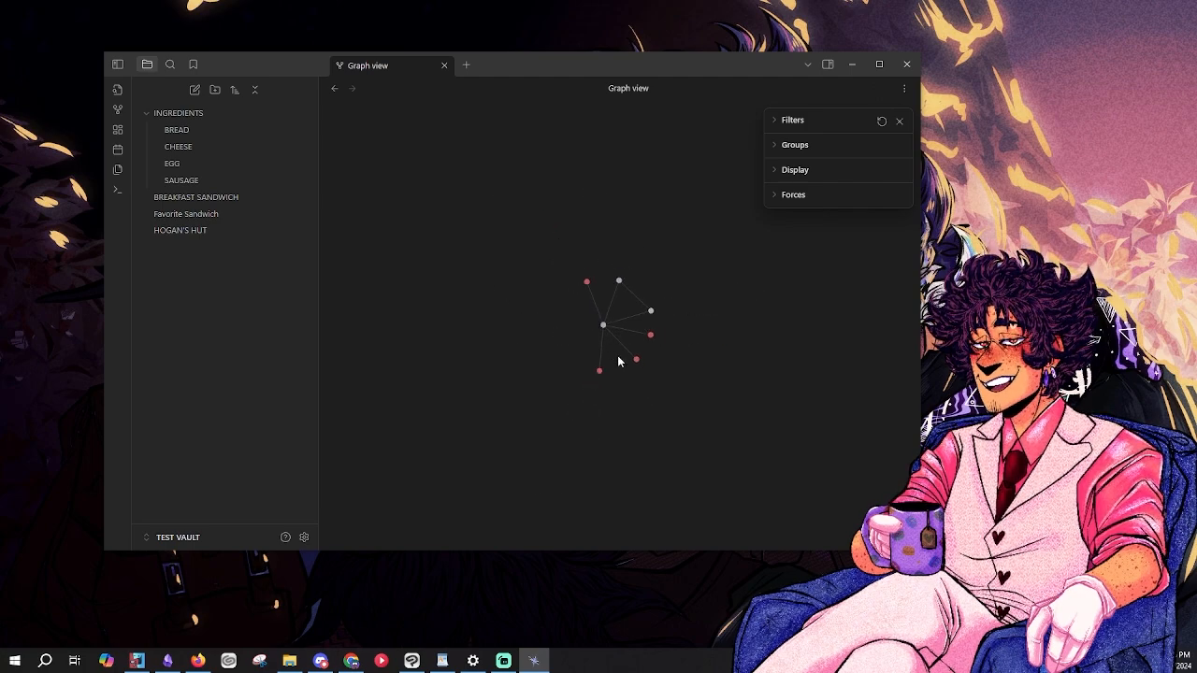
pyautogui.scroll(5, 628, 355)
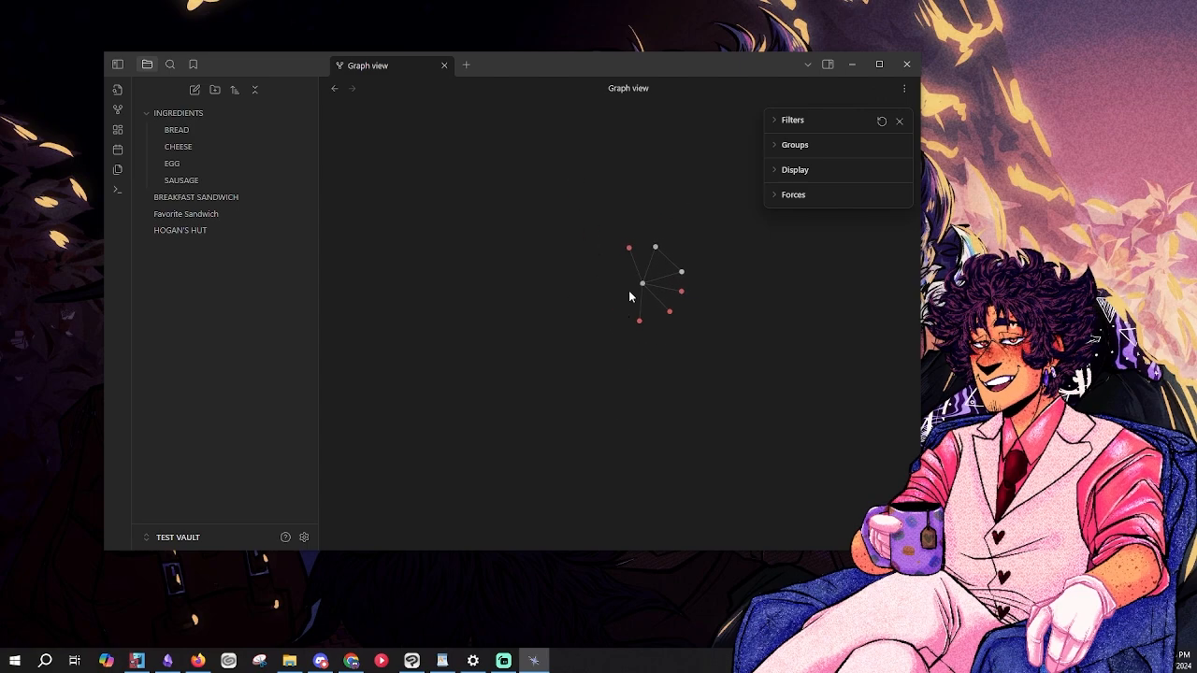
pyautogui.scroll(5, 628, 290)
pyautogui.scroll(2, 681, 353)
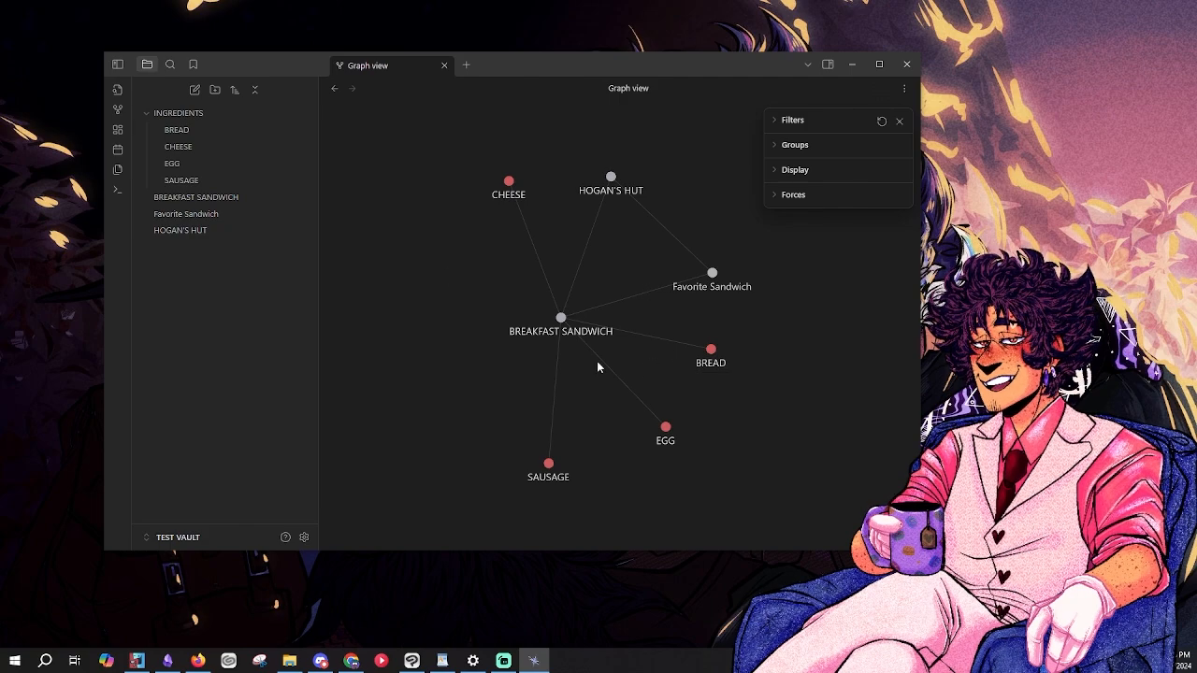
pyautogui.moveTo(560, 319); pyautogui.dragTo(549, 344)
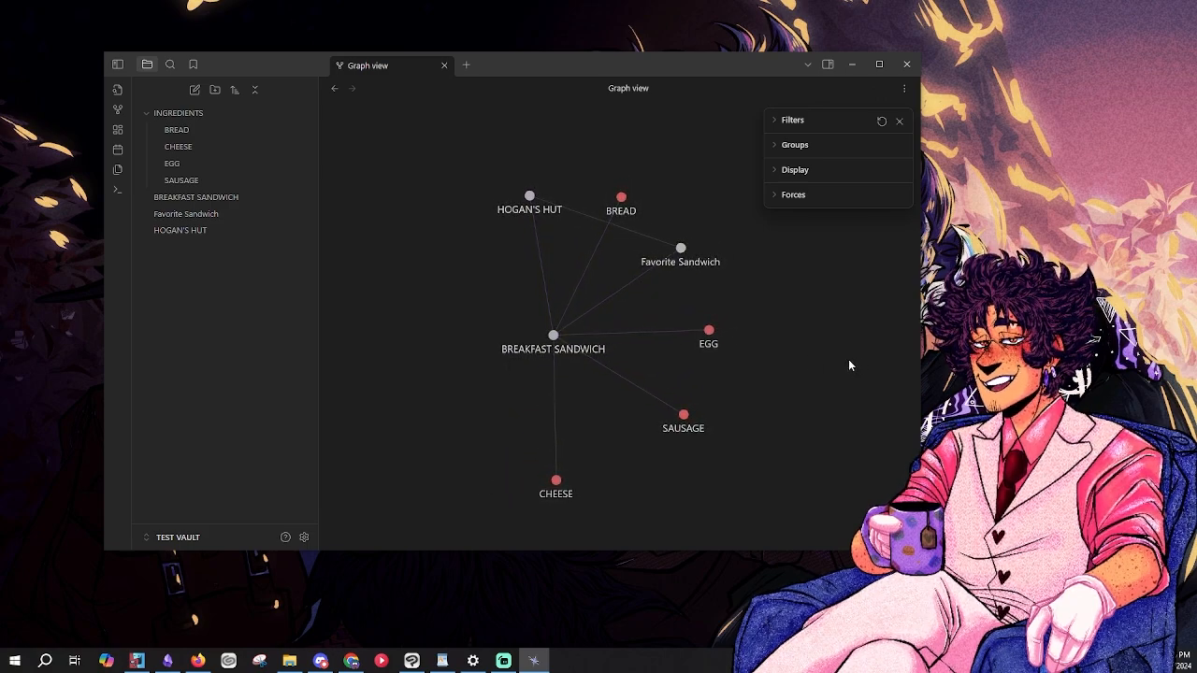
# - Slightly increase the graph's node size and link thickness, and close the graph settings
pyautogui.click(777, 169)
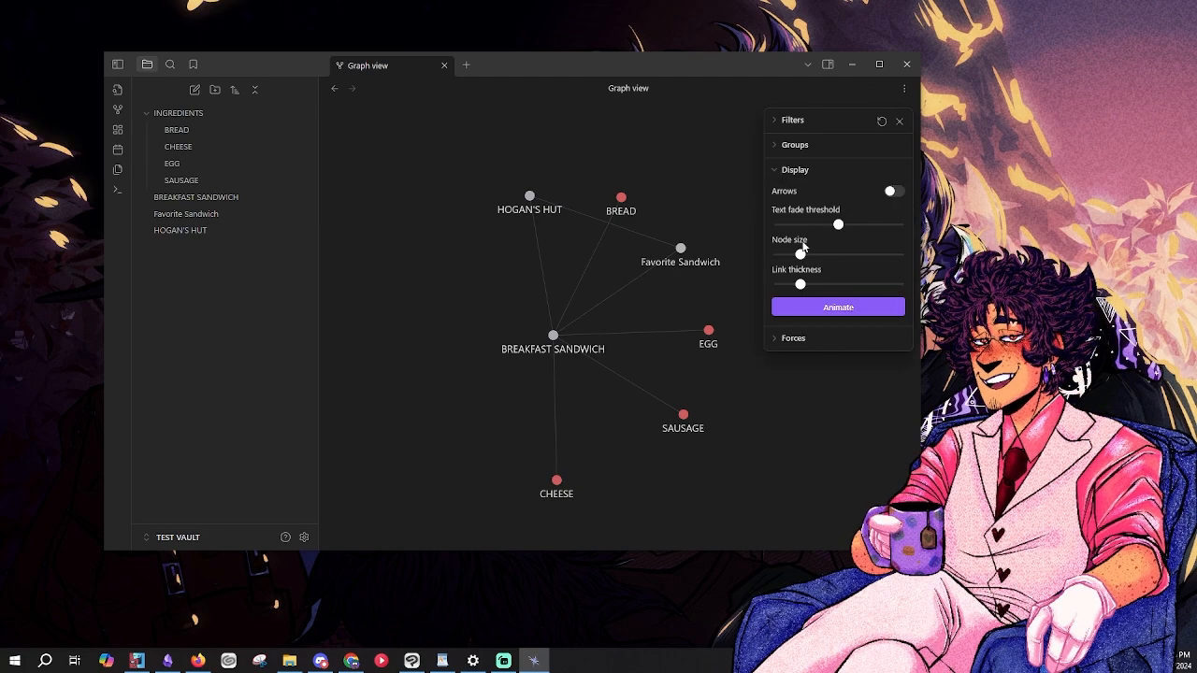
pyautogui.moveTo(801, 254); pyautogui.dragTo(811, 284)
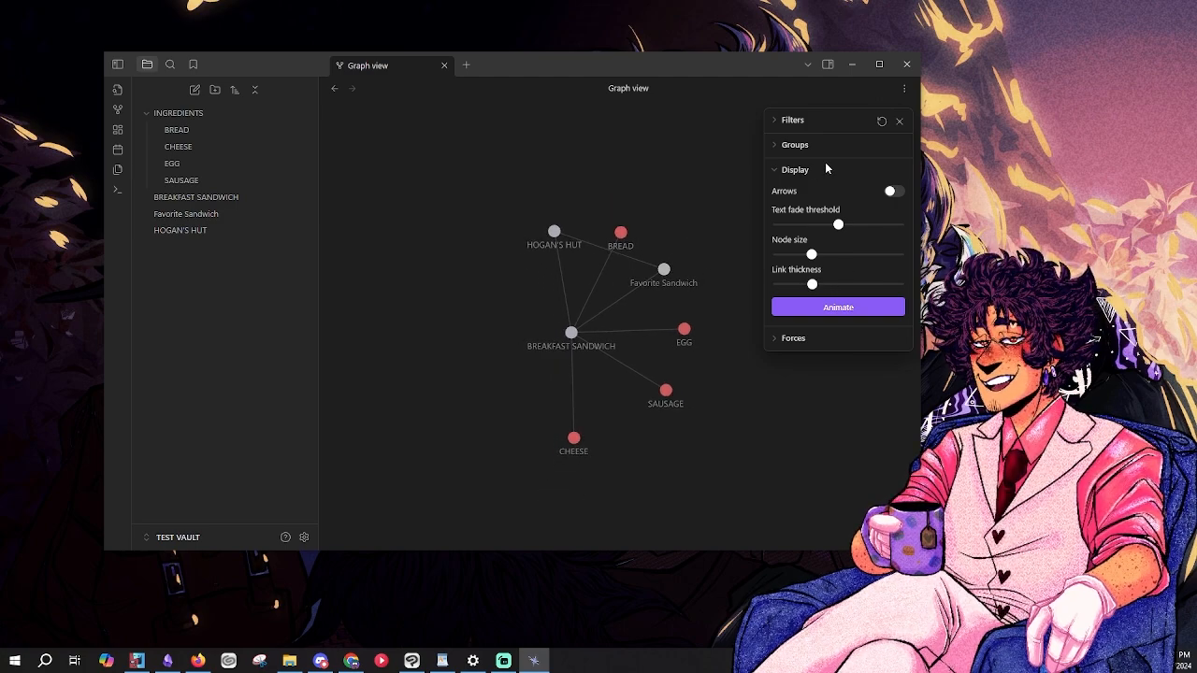
pyautogui.click(898, 122)
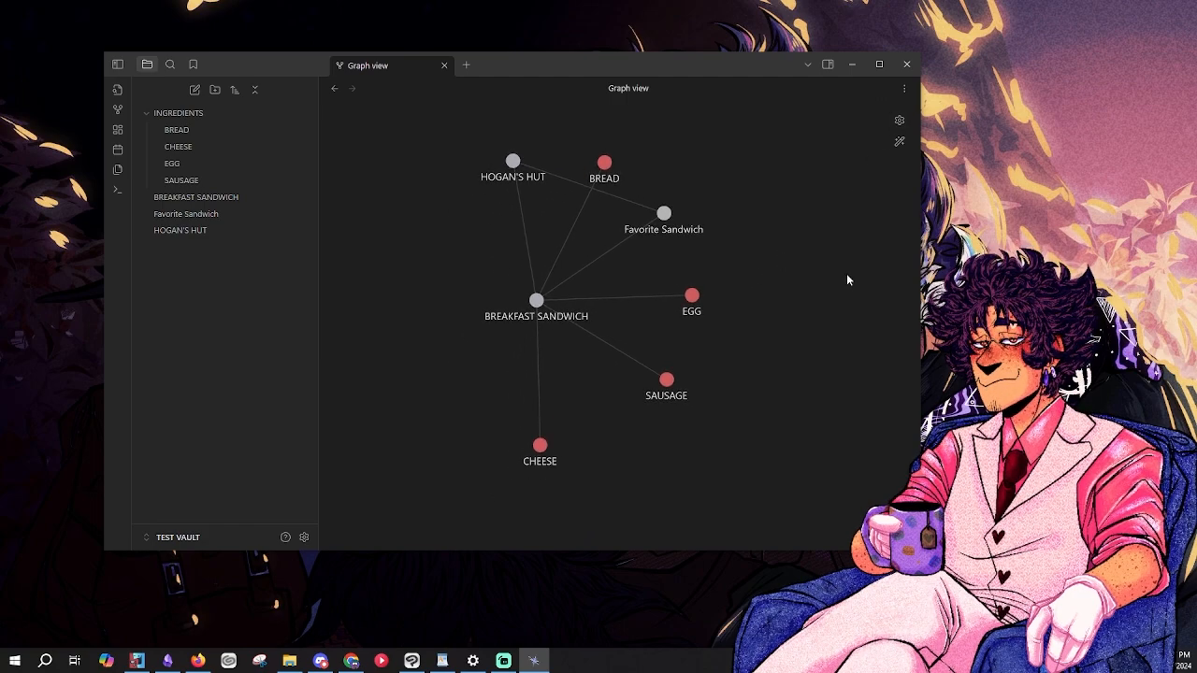
pyautogui.scroll(-1, 800, 310)
pyautogui.scroll(1, 748, 252)
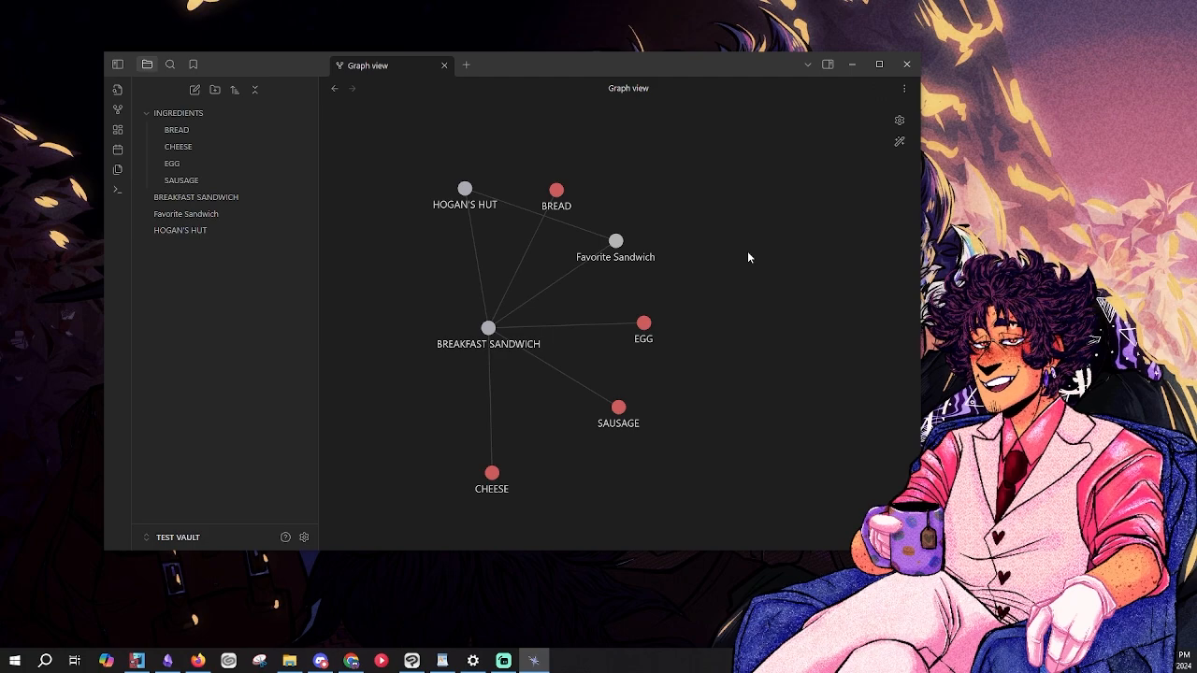
# - Create a folder named SANDWICHES in the vault and move the BREAKFAST SANDWICH note into it
pyautogui.click(216, 115)
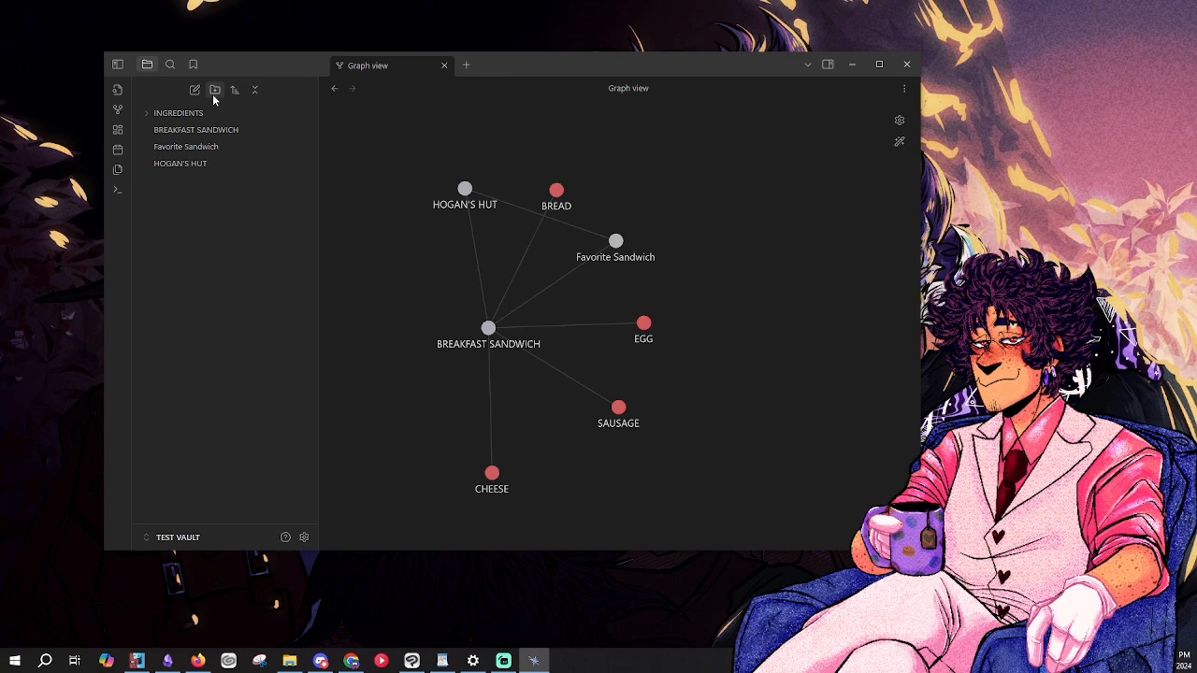
pyautogui.click(214, 91)
pyautogui.write('S')
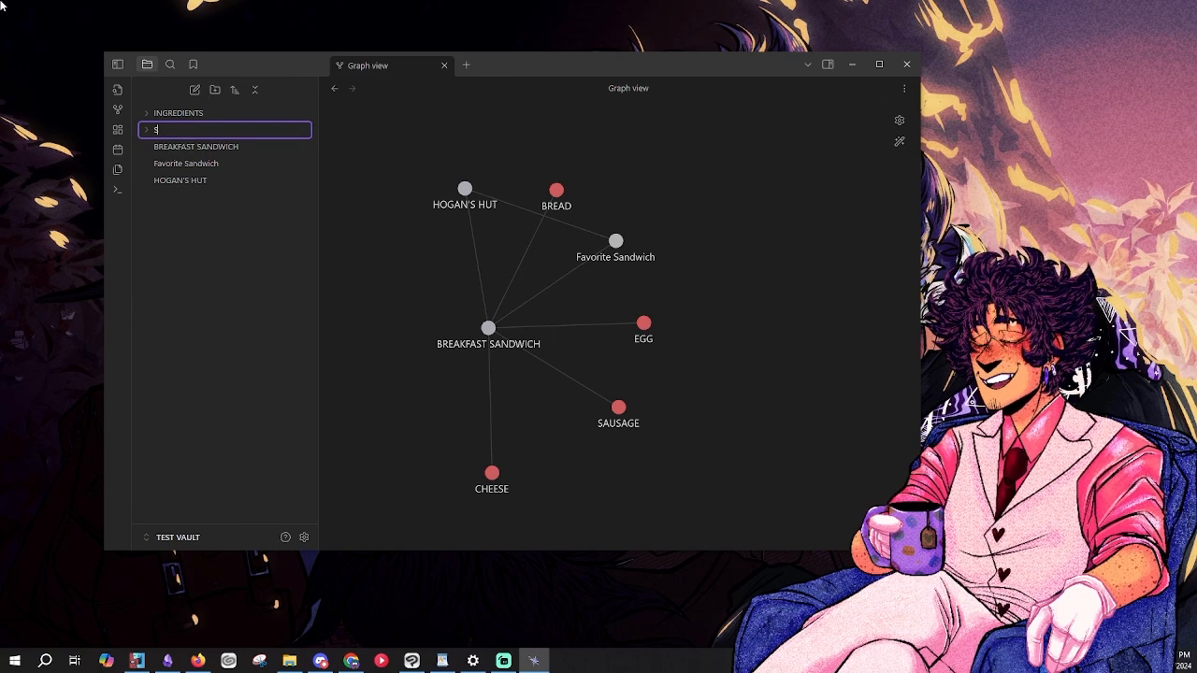
pyautogui.write('ANDWIC')
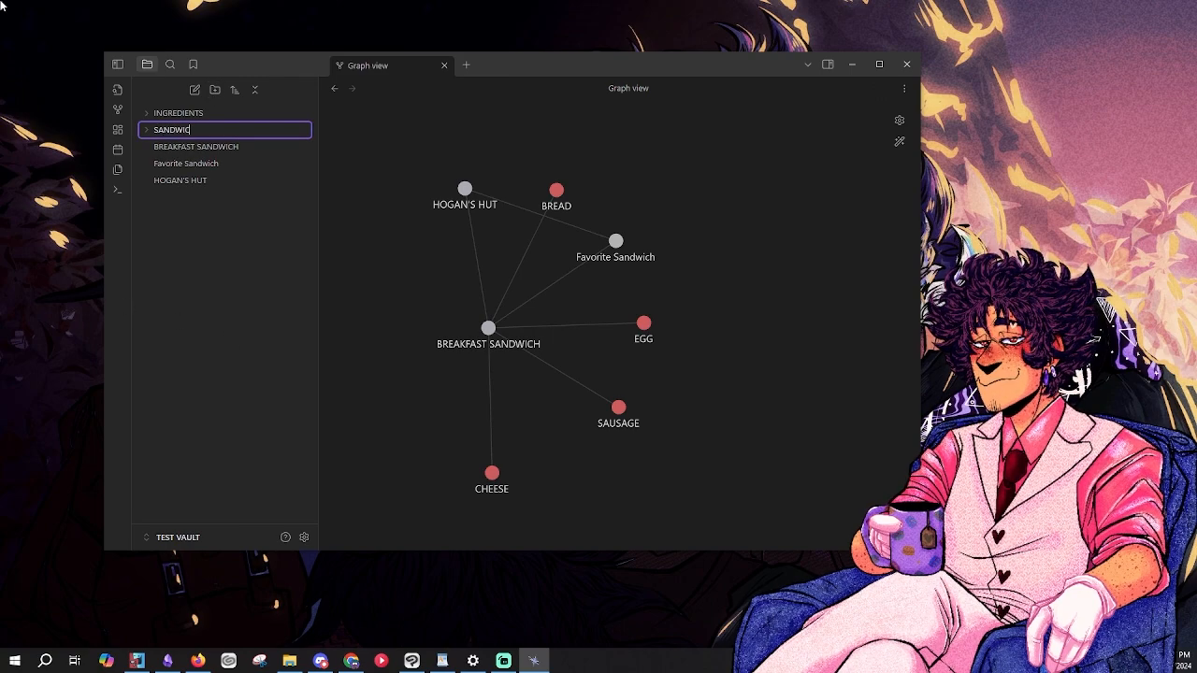
pyautogui.write('HES')
pyautogui.press('Return')
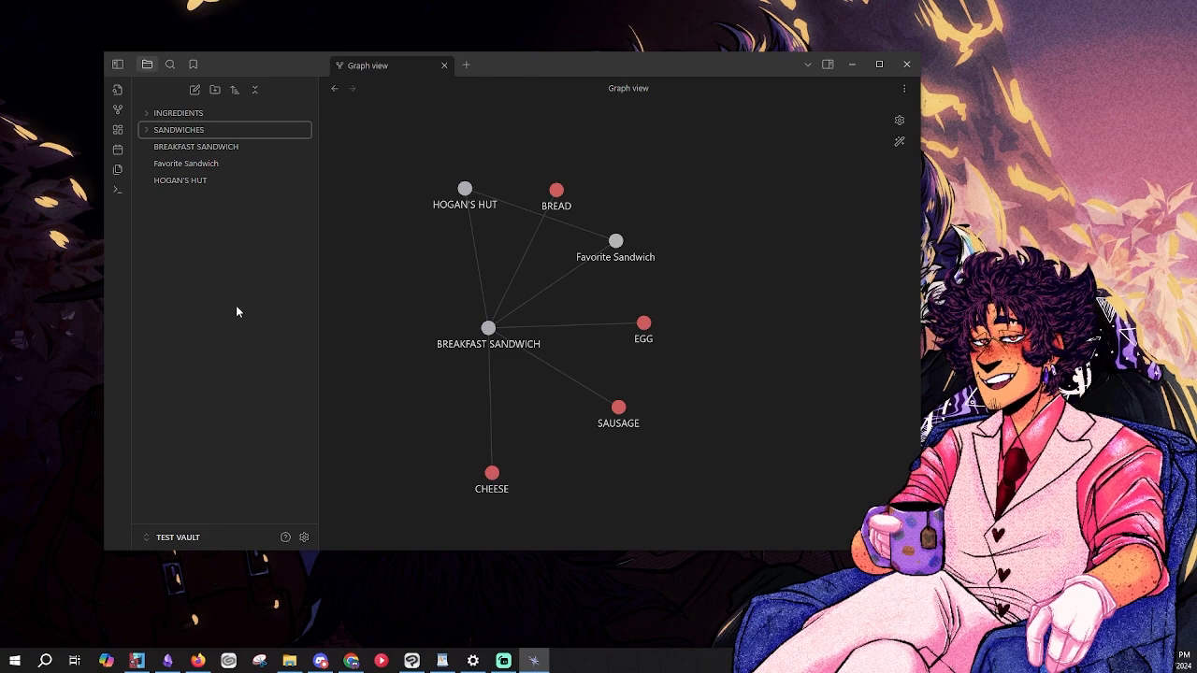
pyautogui.click(187, 146)
pyautogui.moveTo(190, 150); pyautogui.dragTo(183, 131)
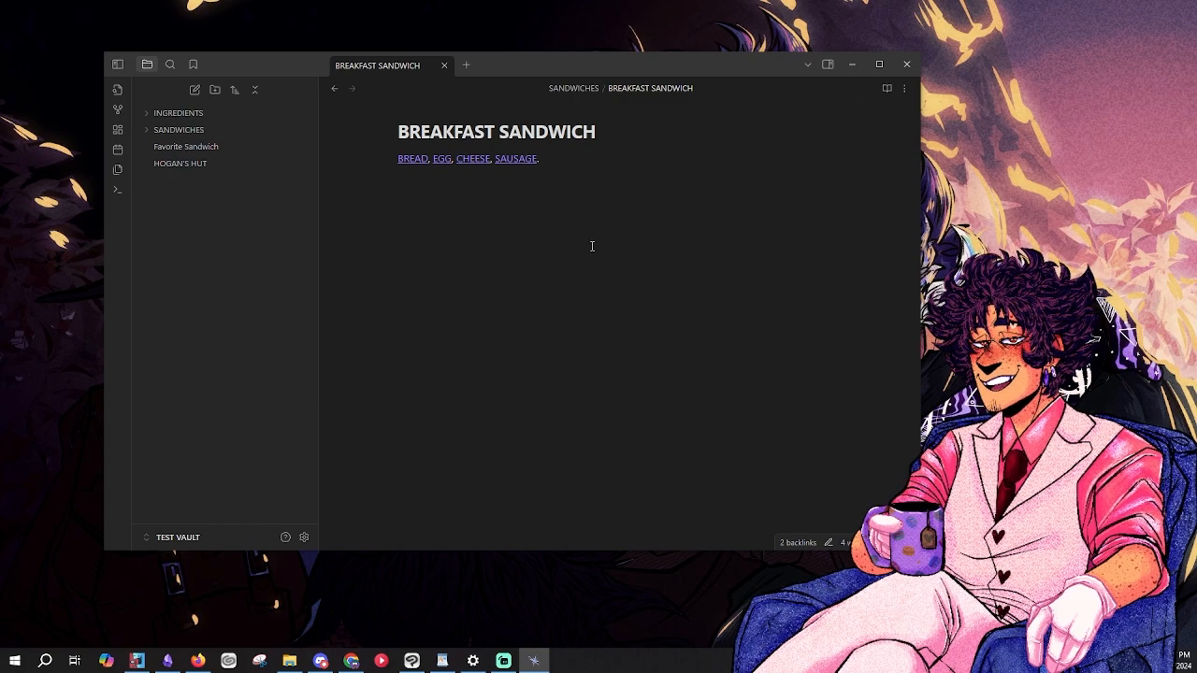
# - Create a new note in its own tab and title it SANDWICH TEMPLATE
pyautogui.click(466, 65)
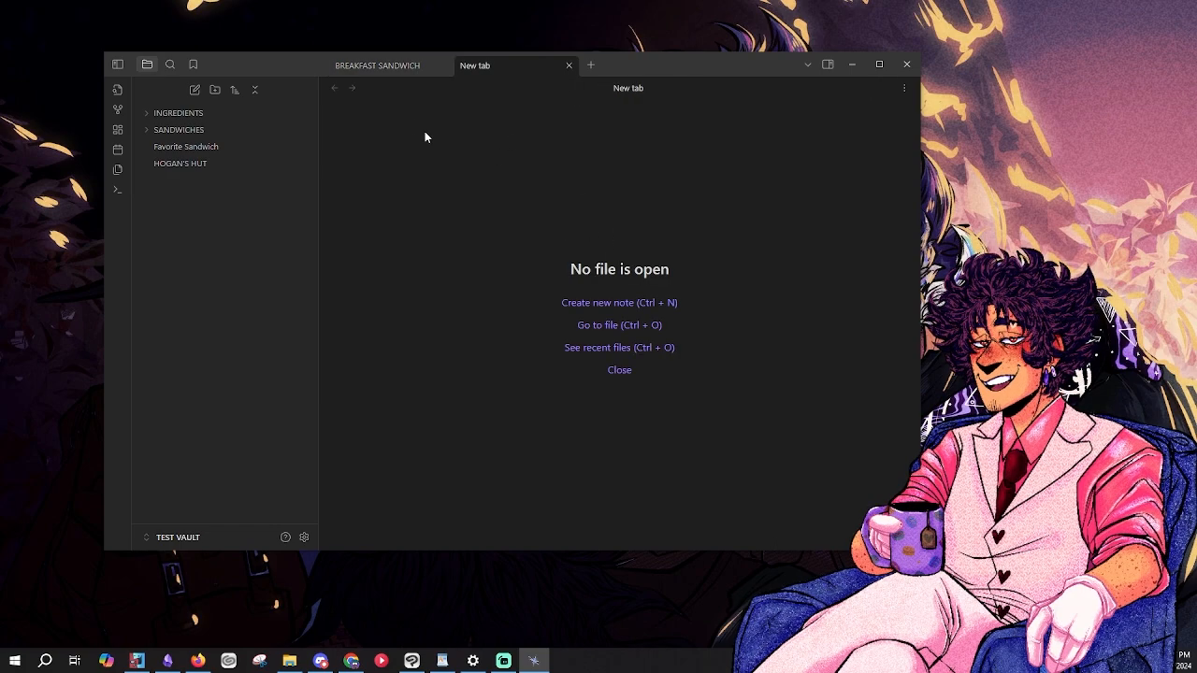
pyautogui.click(205, 91)
pyautogui.write('SA')
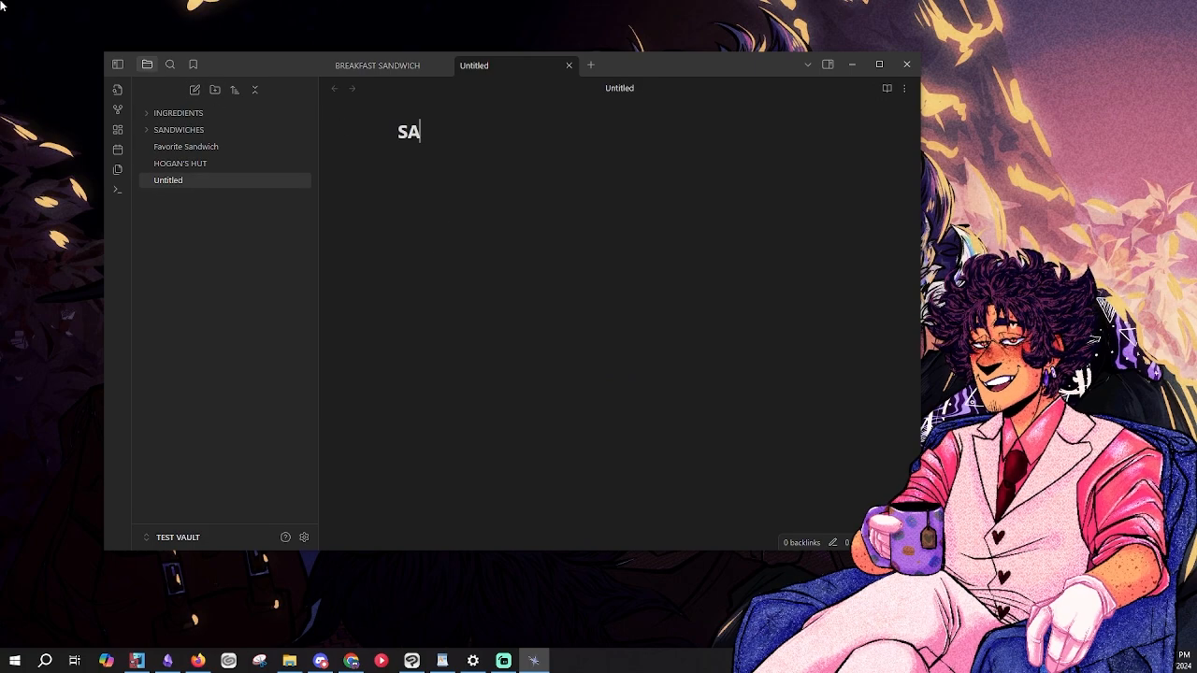
pyautogui.write('NDWICH TEMPLATY')
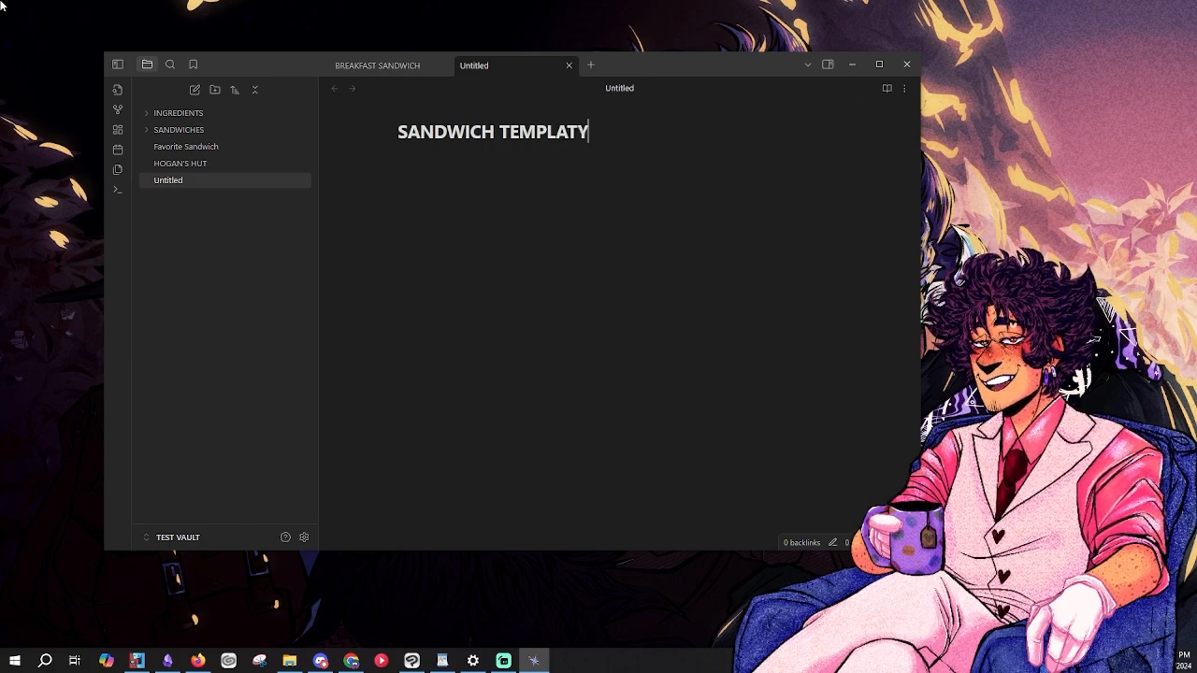
pyautogui.press('BackSpace')
pyautogui.write('E')
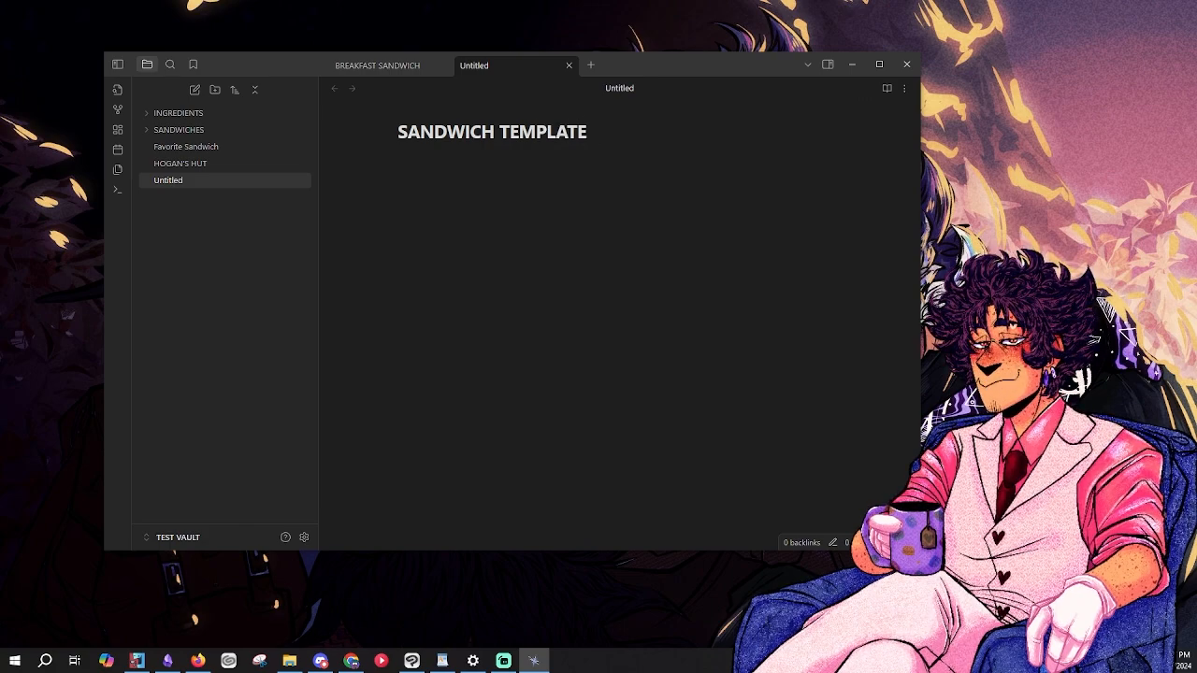
pyautogui.press('Return')
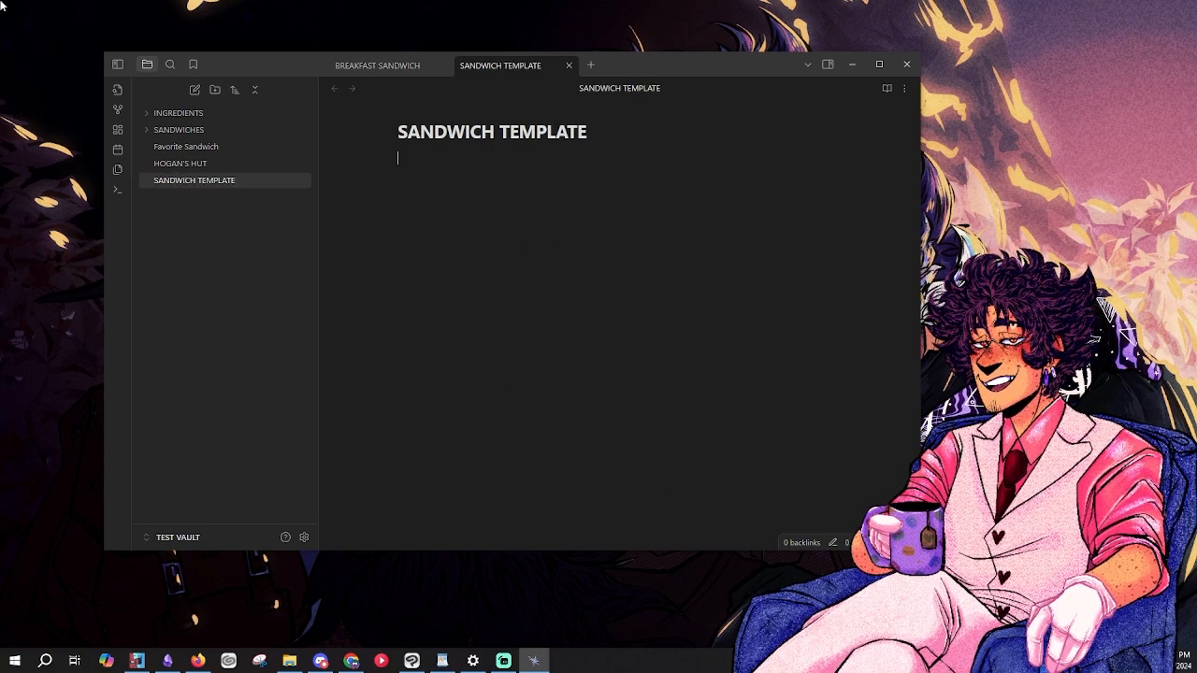
# - Fill the SANDWICH TEMPLATE note with the lines BREAD:, CONDIMENT(S):, MEAT:, CHEESE: and MEALTIME:, each on its own line
pyautogui.write('BREAD:')
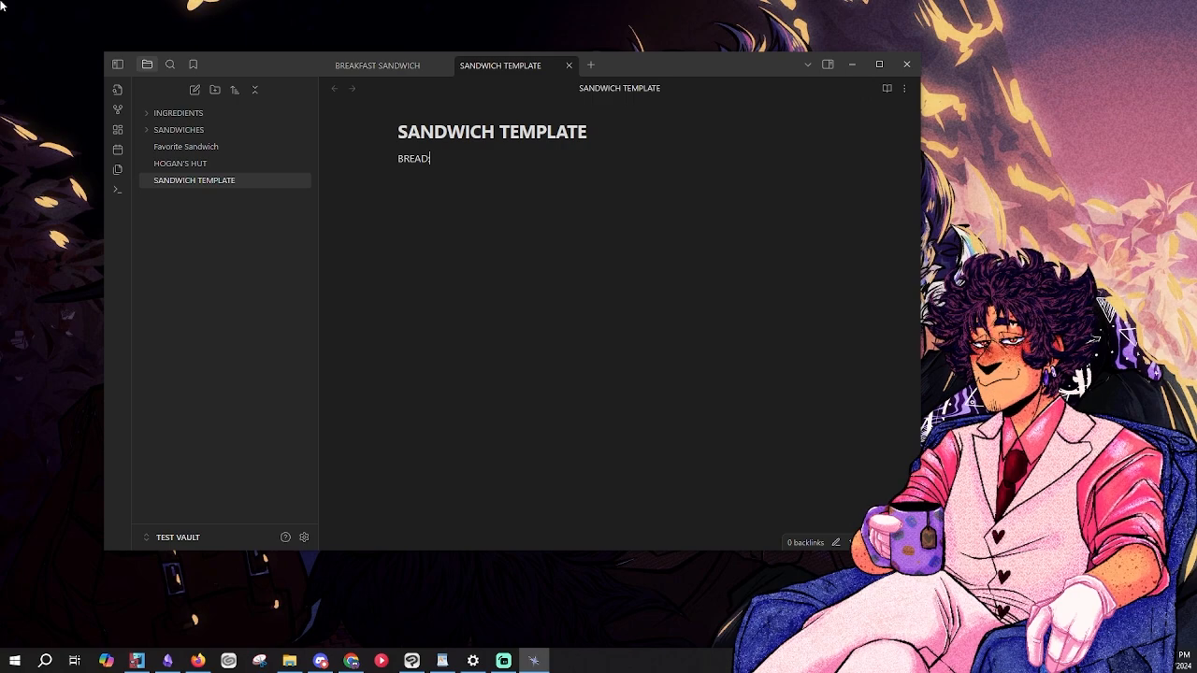
pyautogui.press('Return')
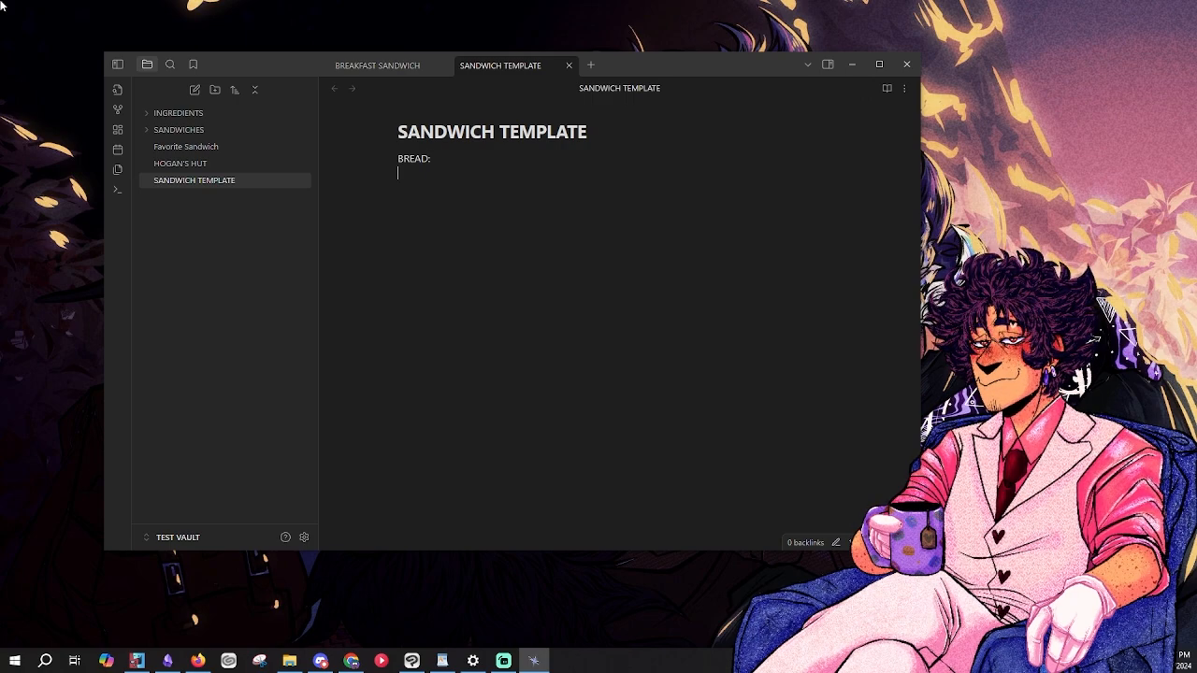
pyautogui.write('CON')
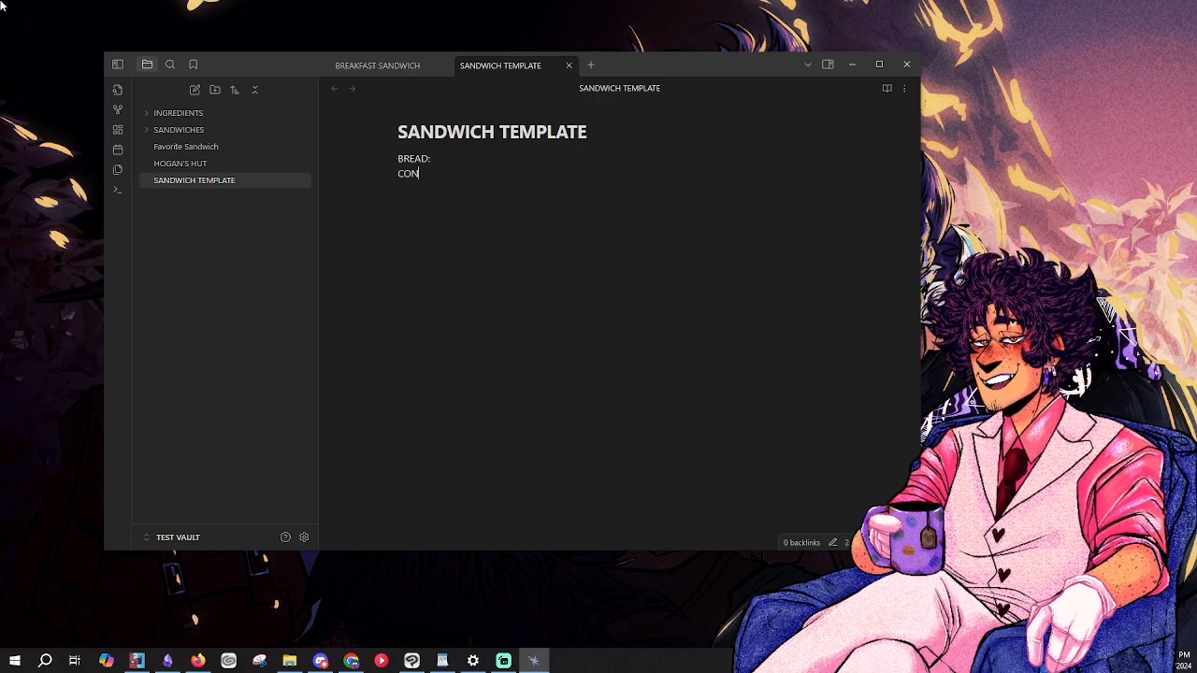
pyautogui.write('DI')
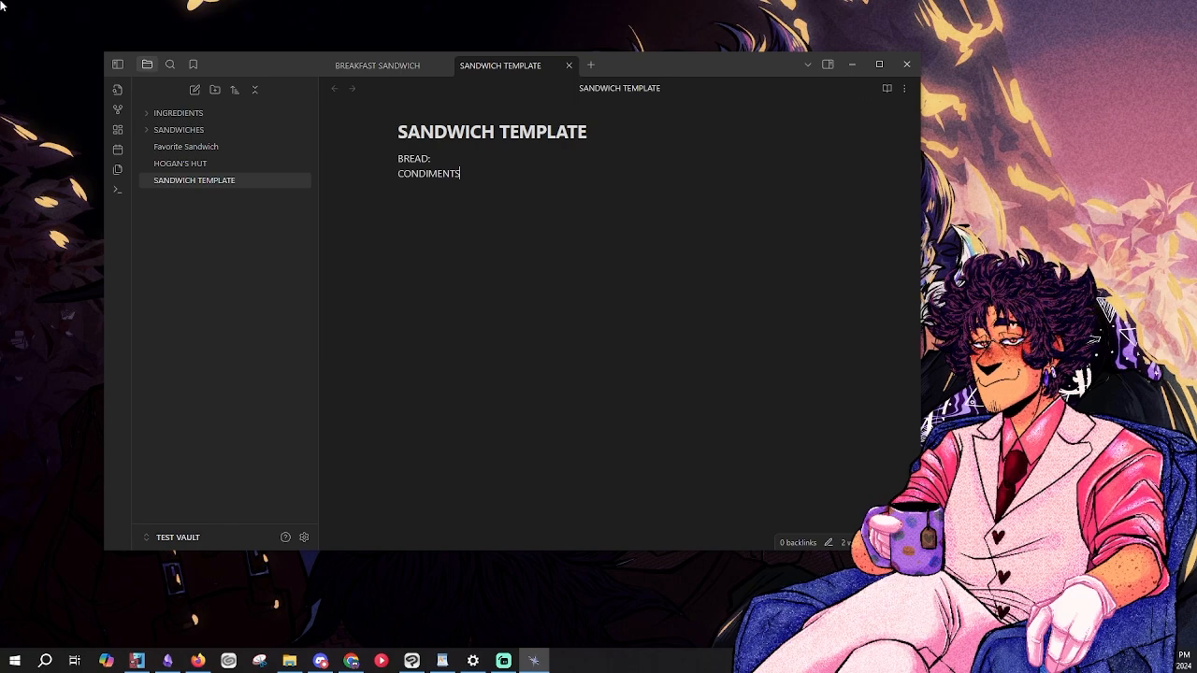
pyautogui.write('MENT(S')
pyautogui.press('BackSpace')
pyautogui.write('(S')
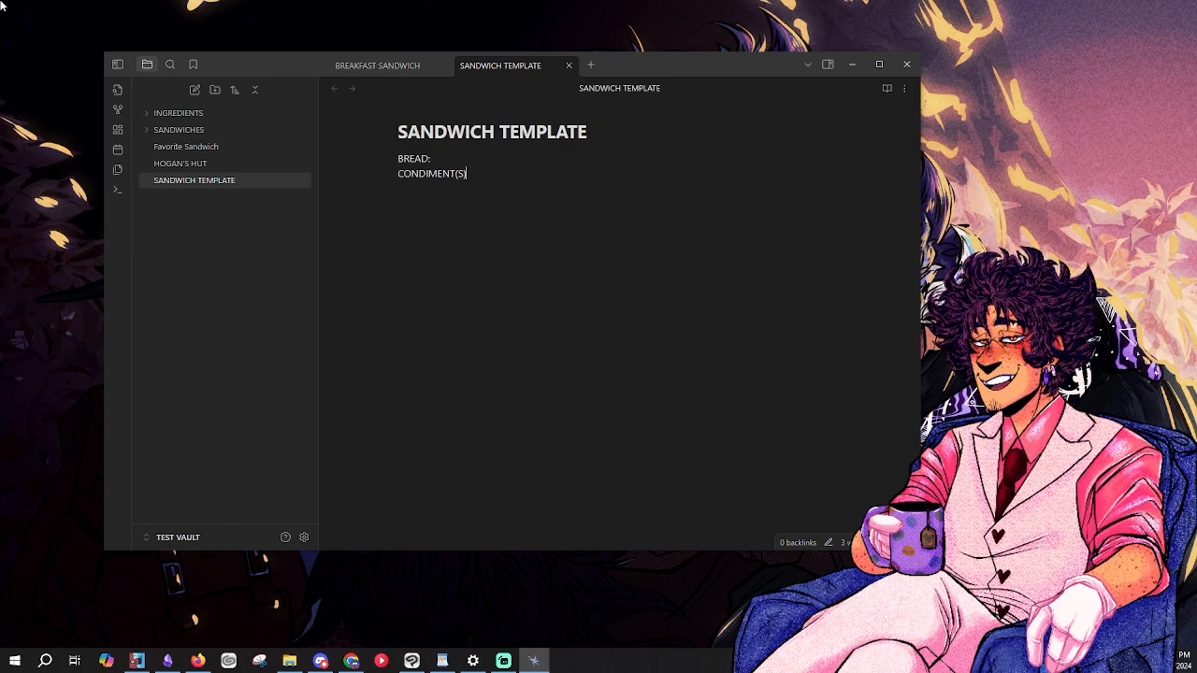
pyautogui.write('):')
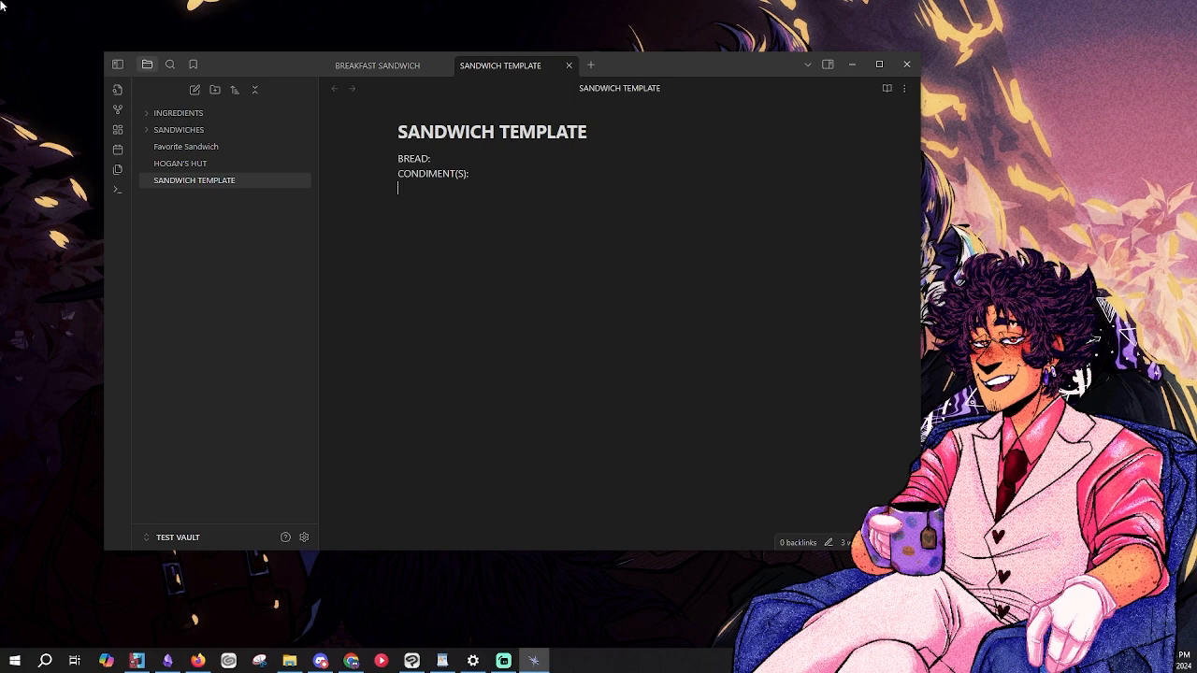
pyautogui.write('MEAT')
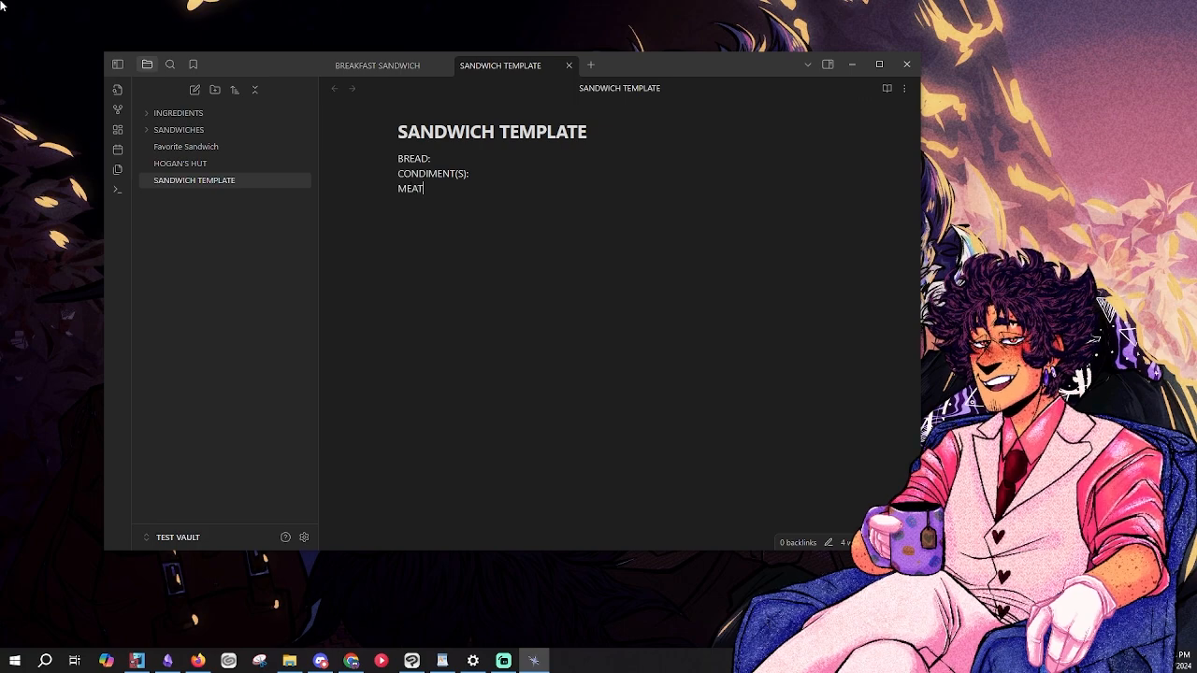
pyautogui.write(': CHEESE:')
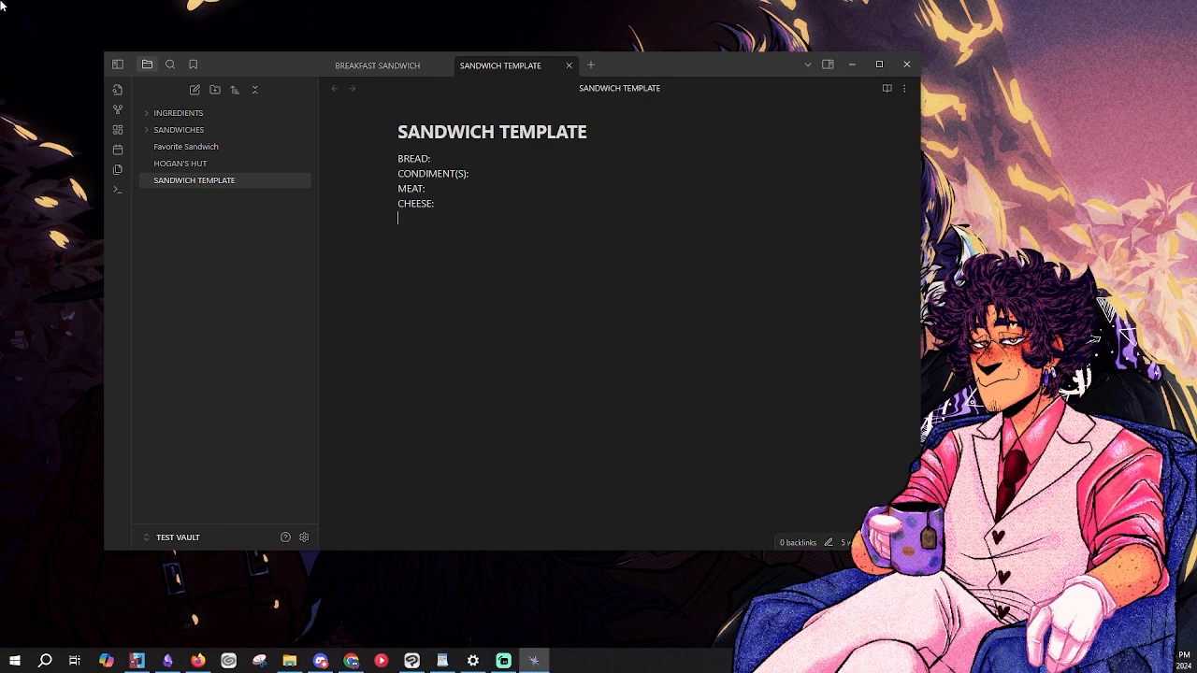
pyautogui.write('EALTIME:')
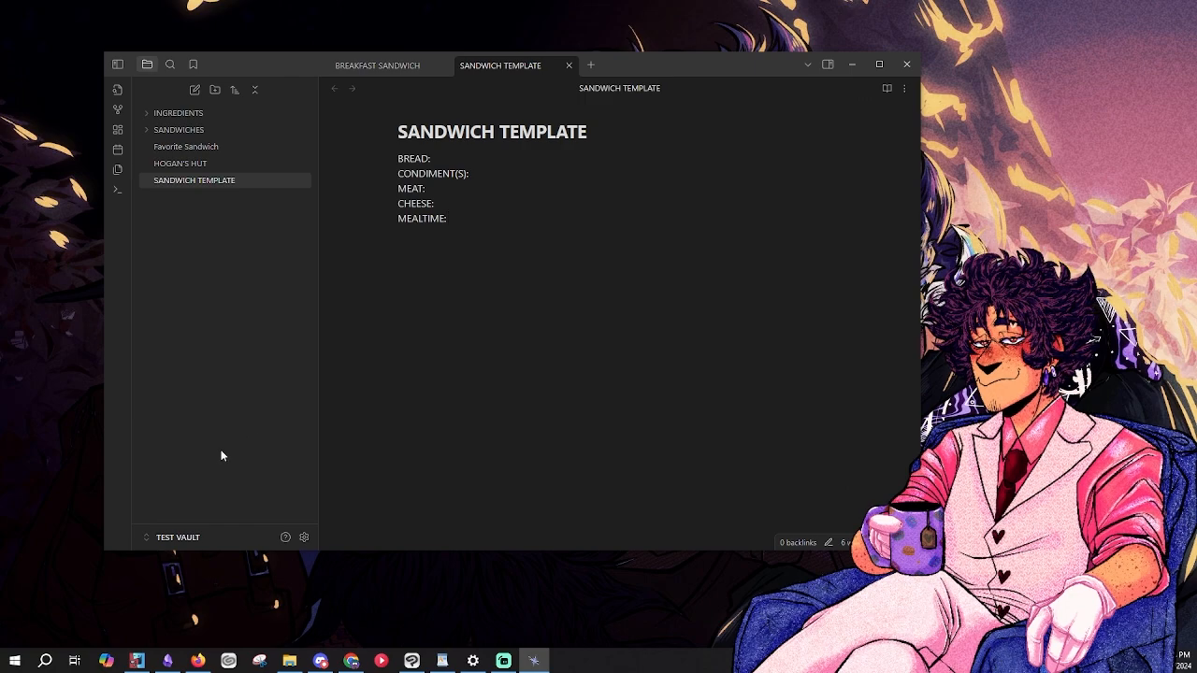
# - Look through the Files and links, General, Editor, Core plugins and Appearance settings for a template folder option
pyautogui.click(304, 536)
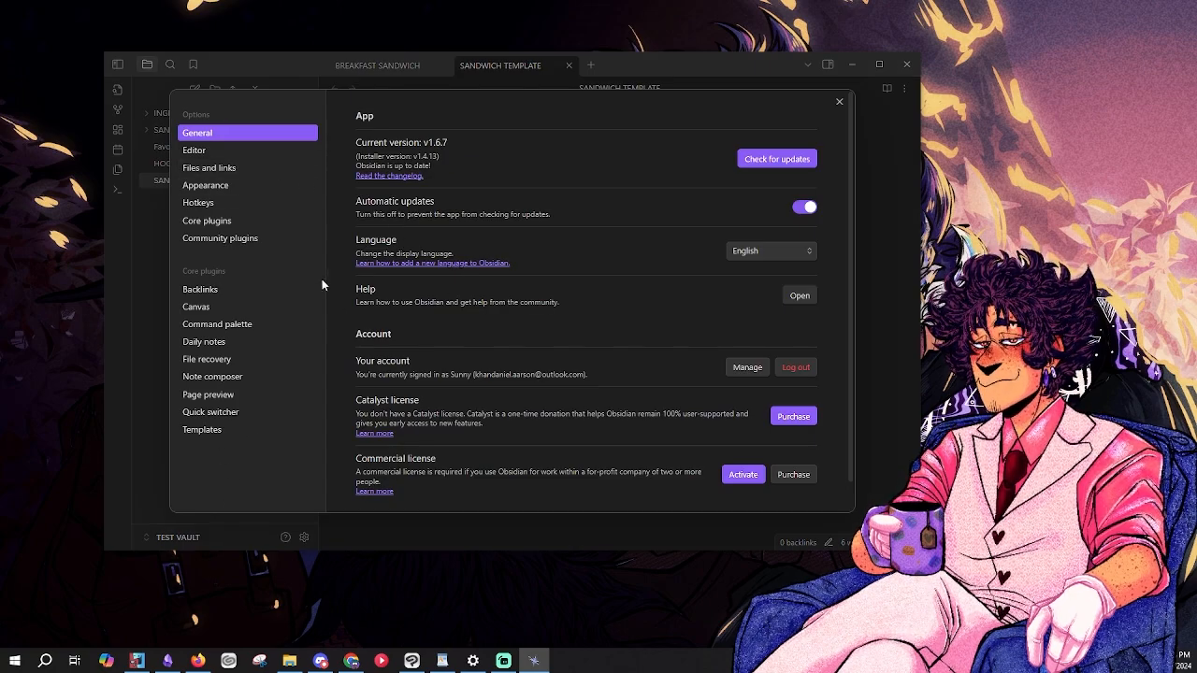
pyautogui.click(256, 172)
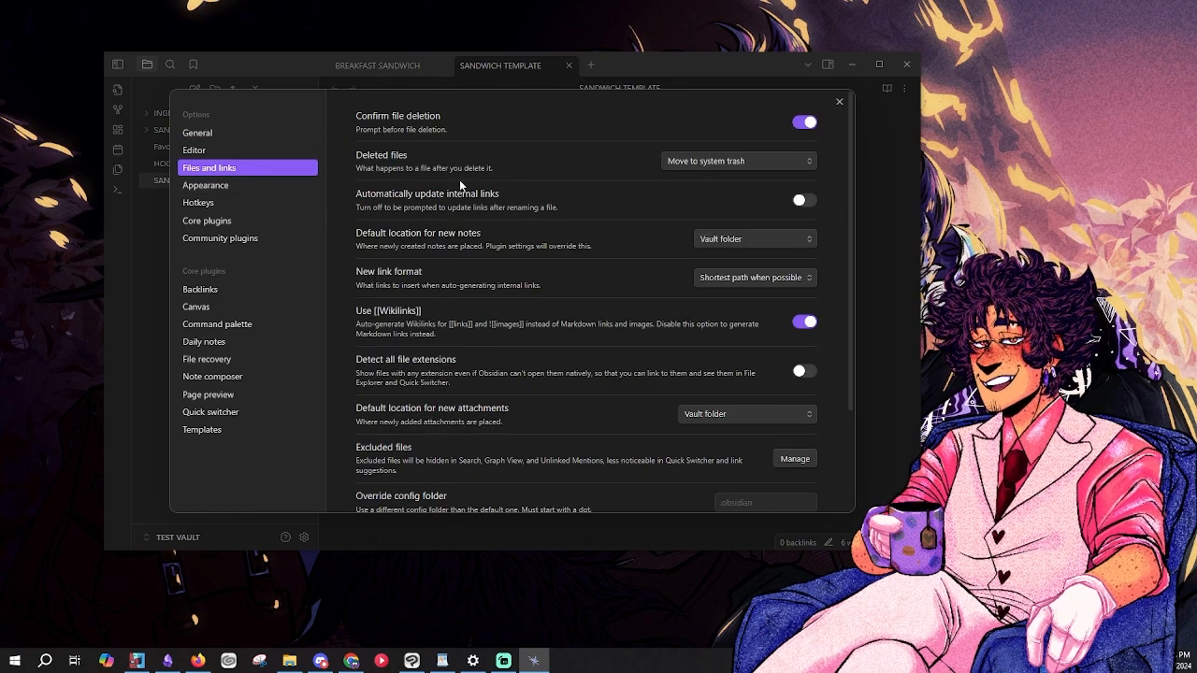
pyautogui.scroll(-3, 459, 179)
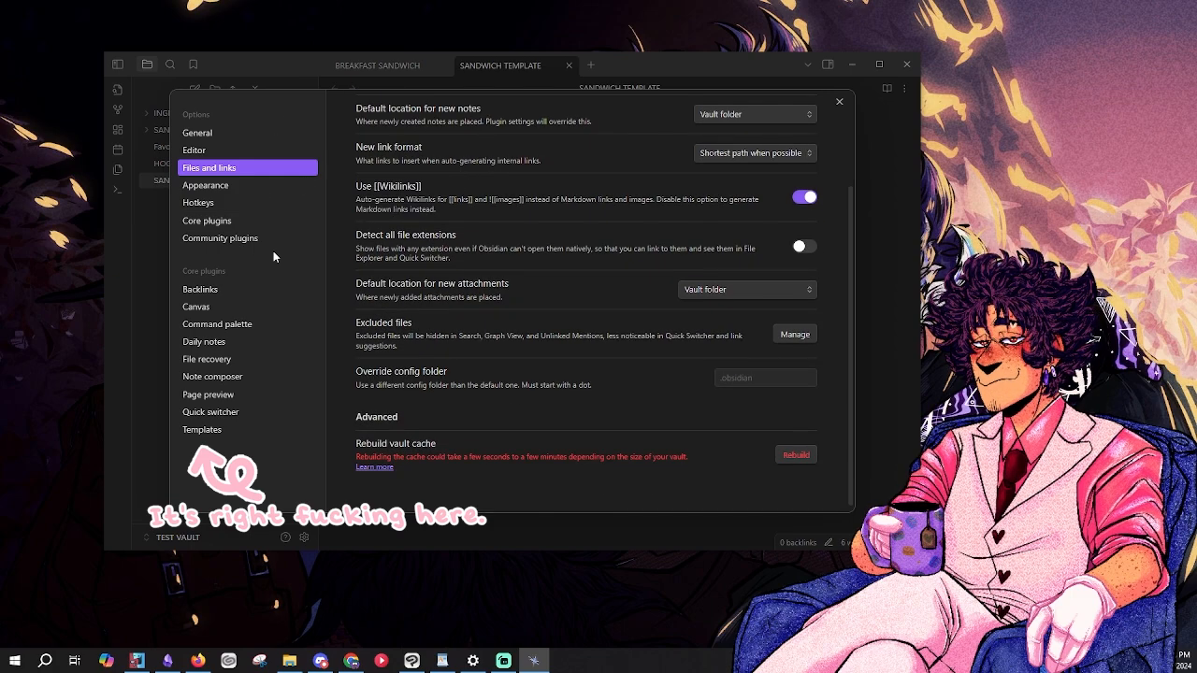
pyautogui.click(256, 137)
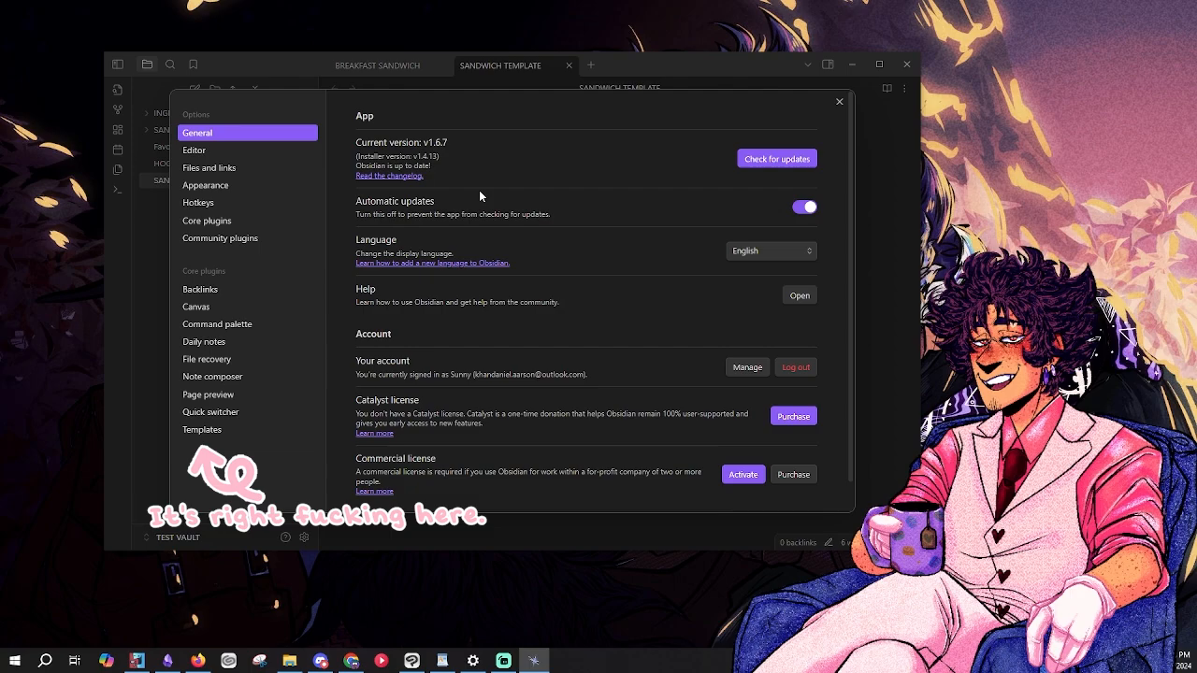
pyautogui.scroll(-1, 478, 190)
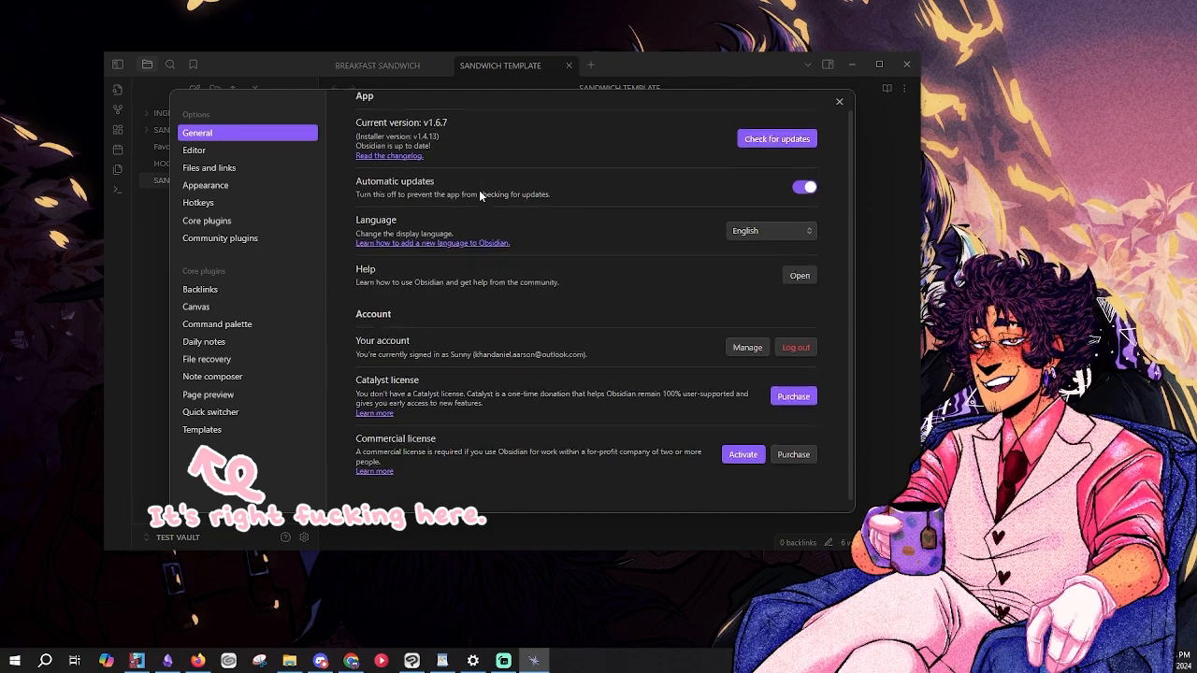
pyautogui.click(251, 152)
pyautogui.scroll(-3, 489, 271)
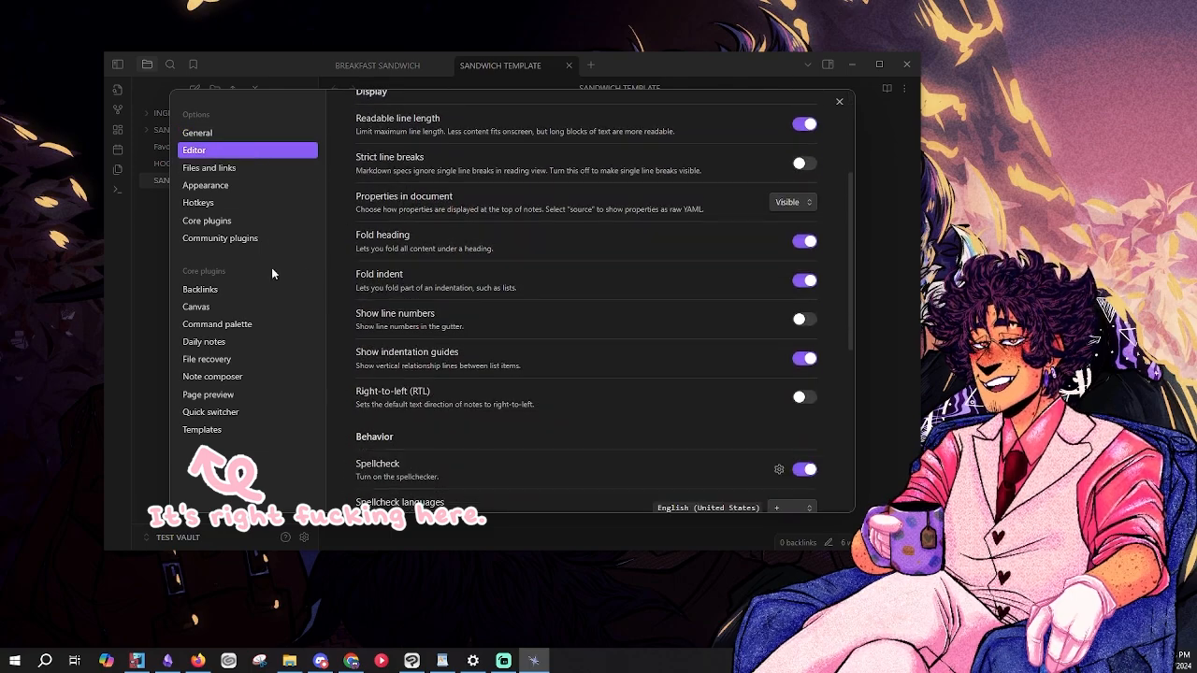
pyautogui.scroll(-5, 520, 273)
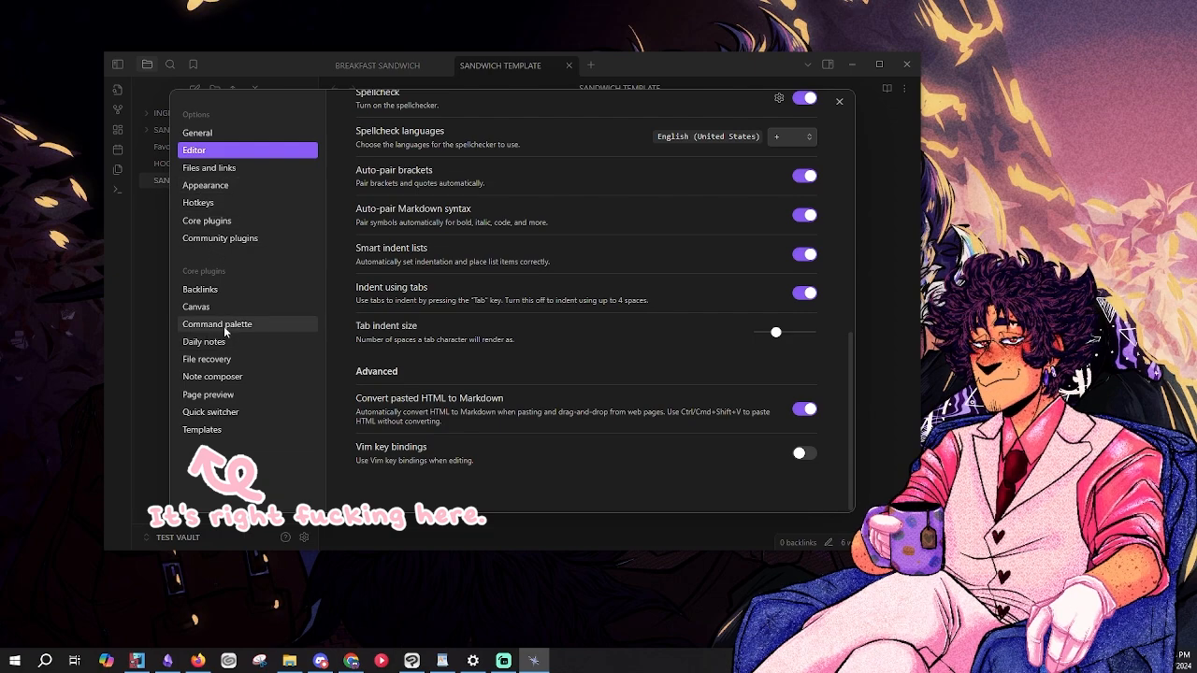
pyautogui.click(246, 239)
pyautogui.click(244, 218)
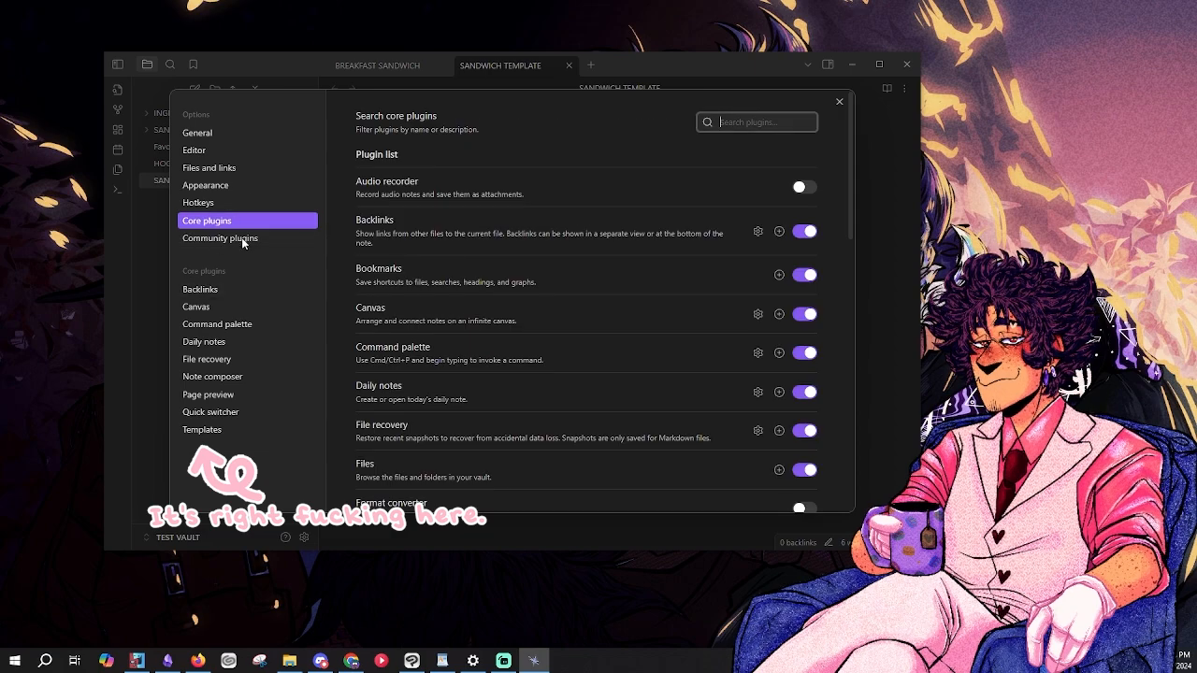
pyautogui.click(224, 186)
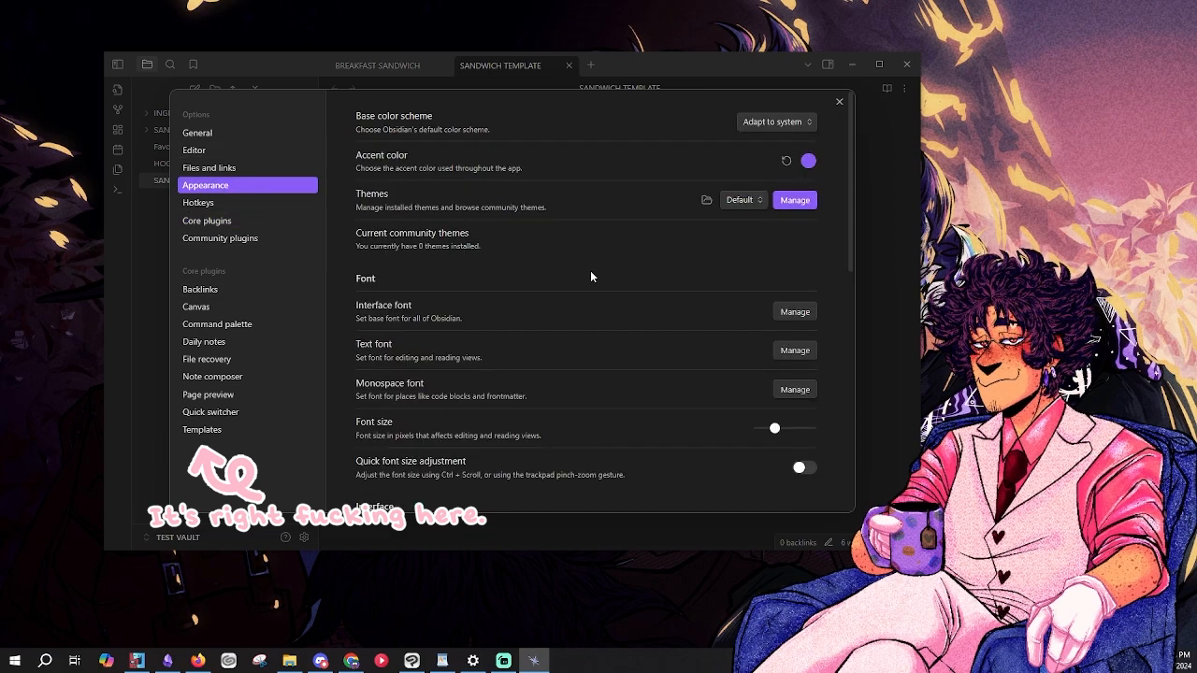
pyautogui.scroll(-2, 553, 256)
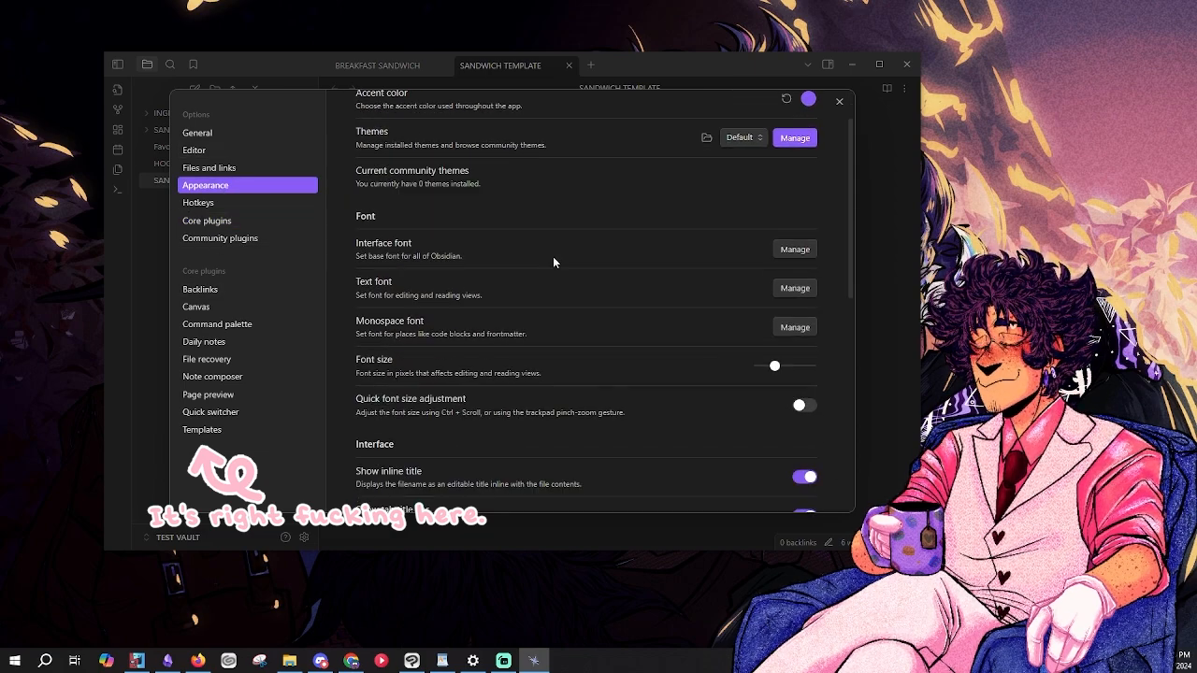
pyautogui.scroll(-6, 552, 259)
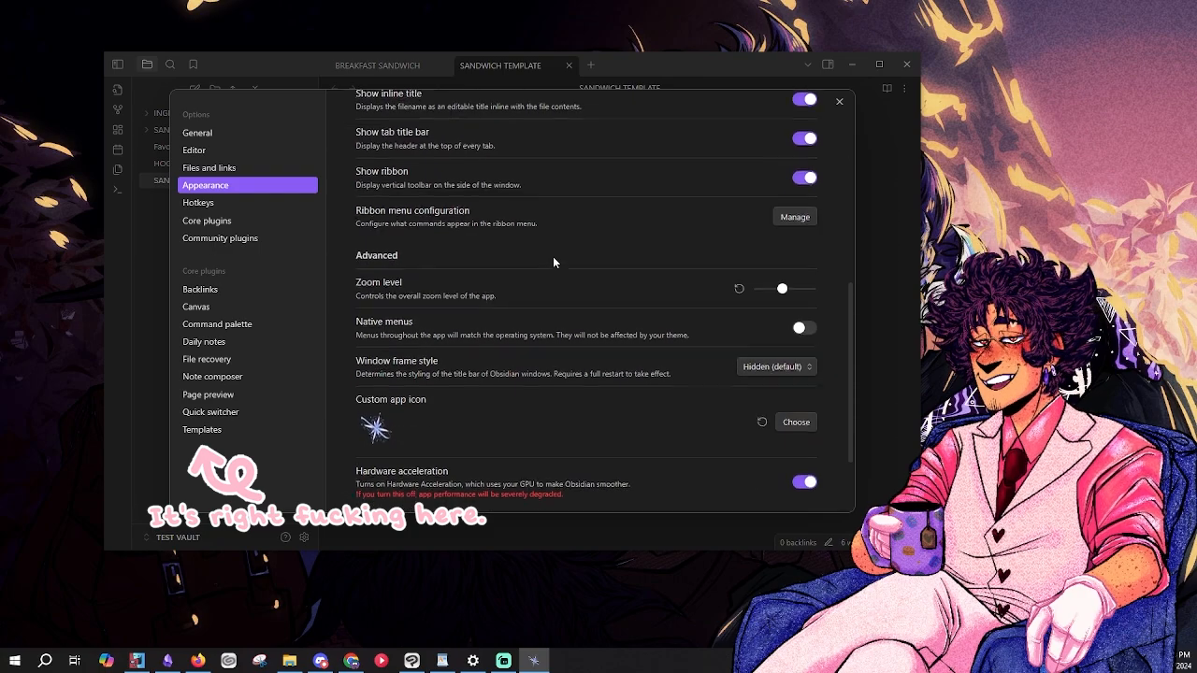
pyautogui.scroll(-1, 458, 290)
pyautogui.scroll(9, 462, 292)
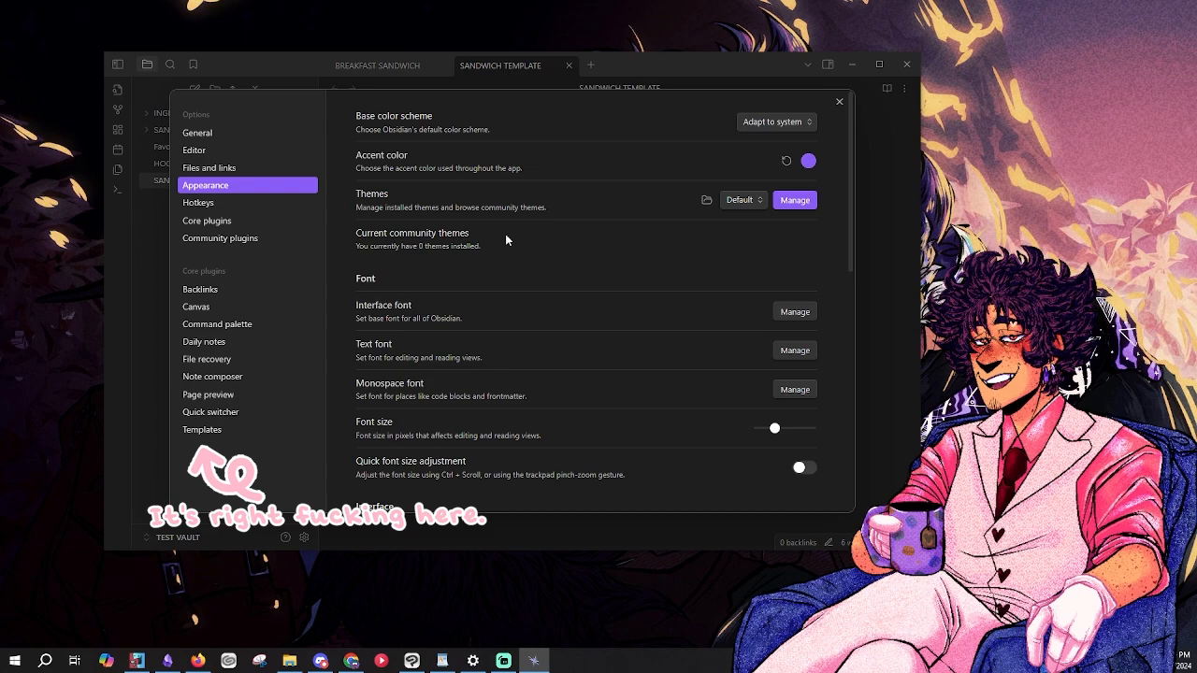
pyautogui.scroll(-1, 557, 240)
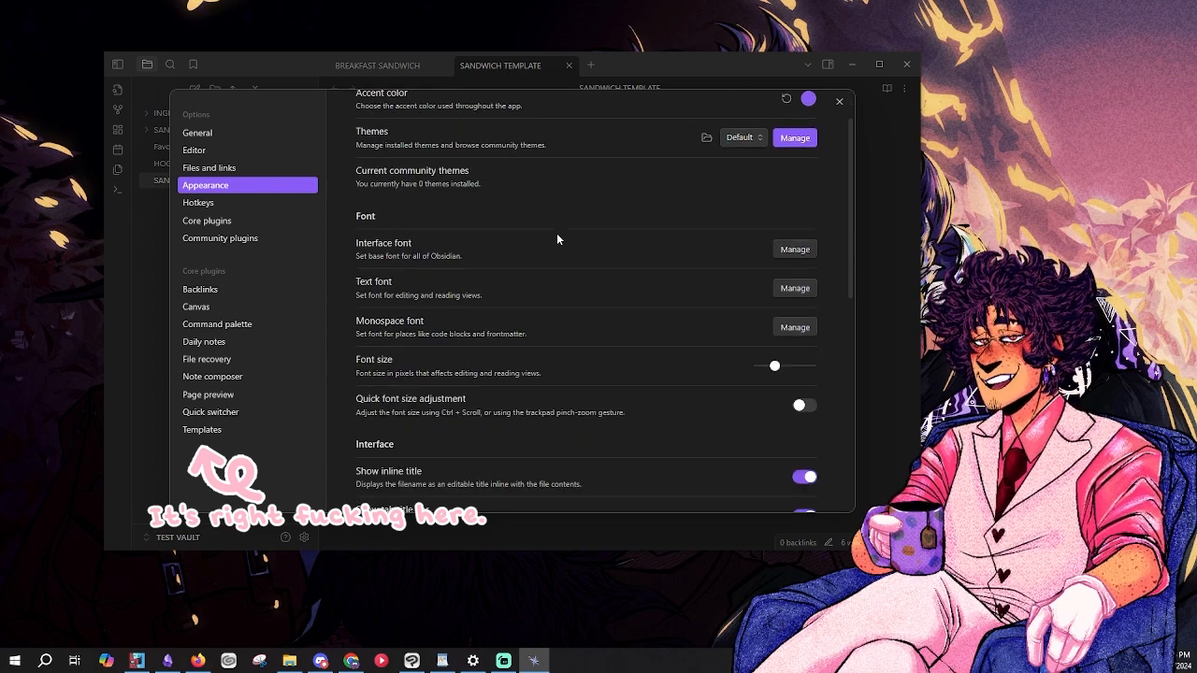
# - Recheck the General and Files and links settings for an option that controls templates
pyautogui.click(221, 133)
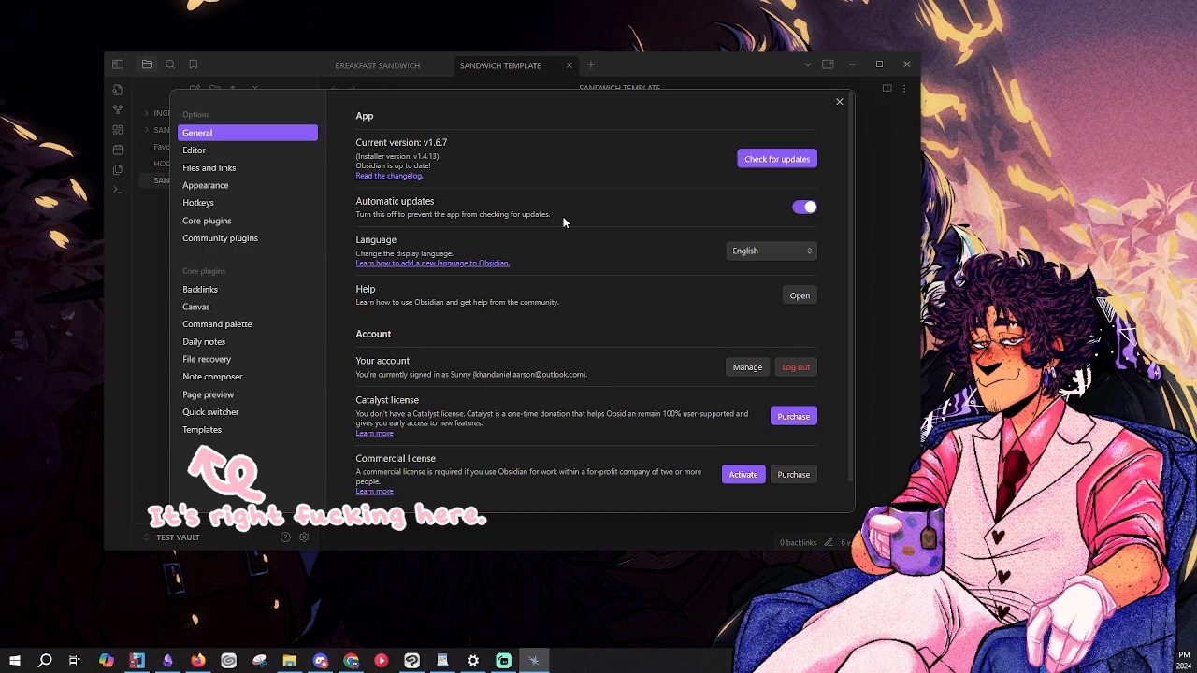
pyautogui.scroll(-1, 558, 219)
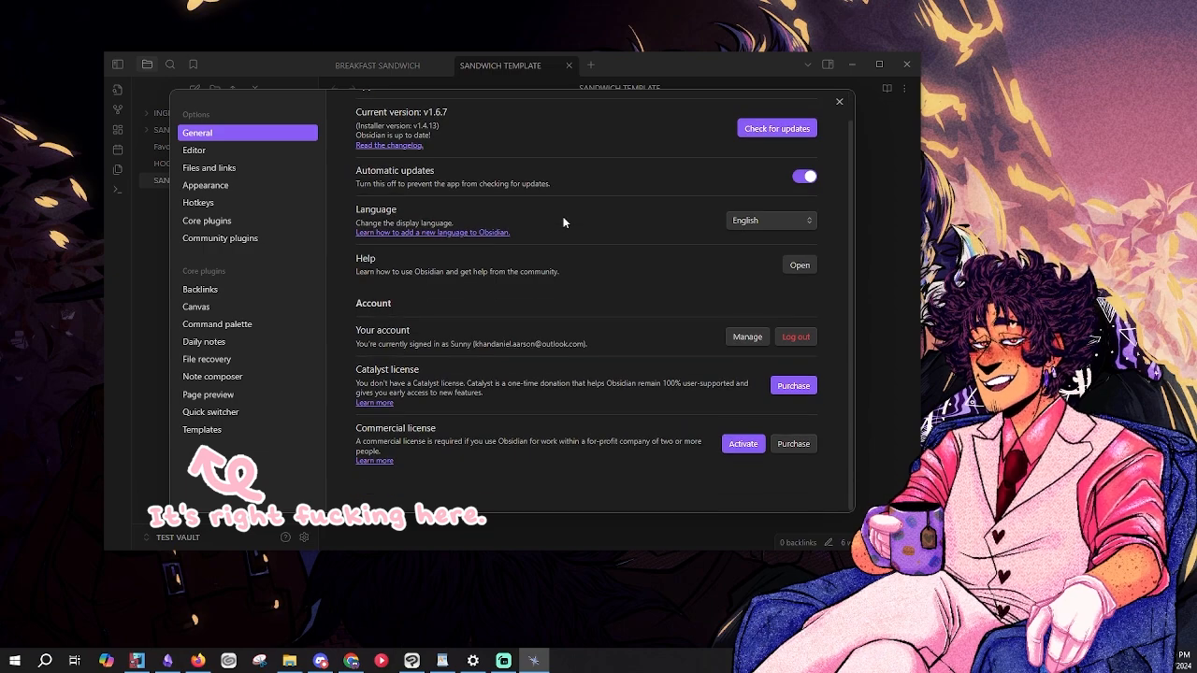
pyautogui.click(212, 150)
pyautogui.click(213, 169)
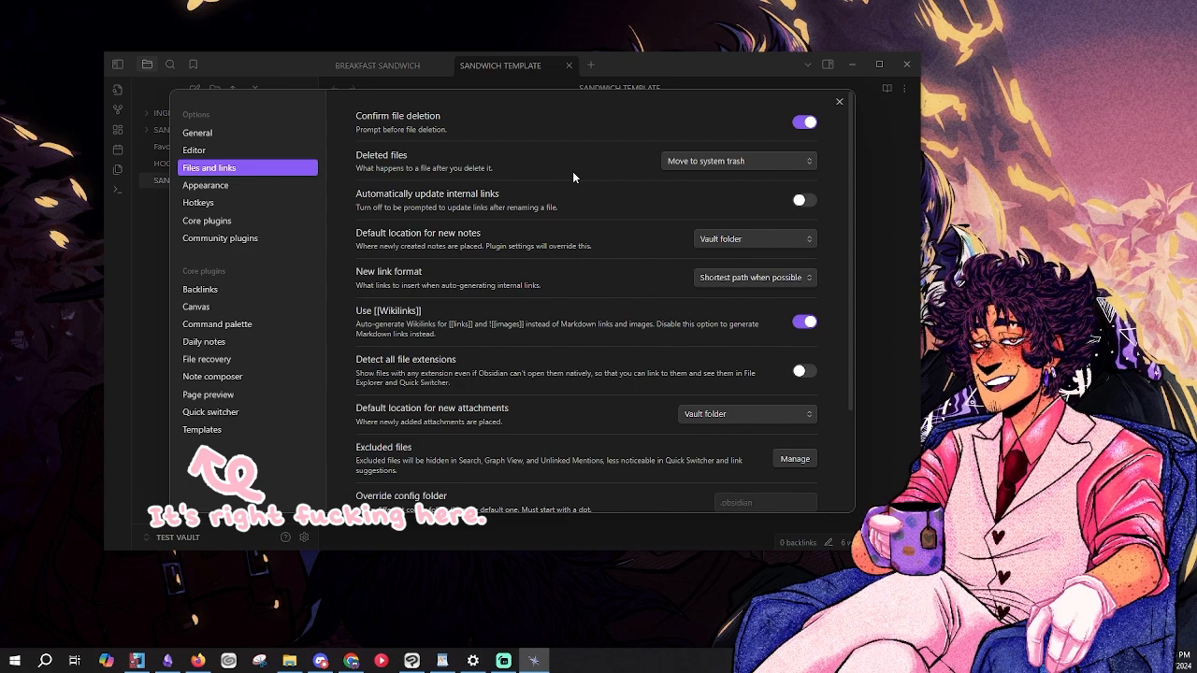
pyautogui.scroll(-3, 573, 177)
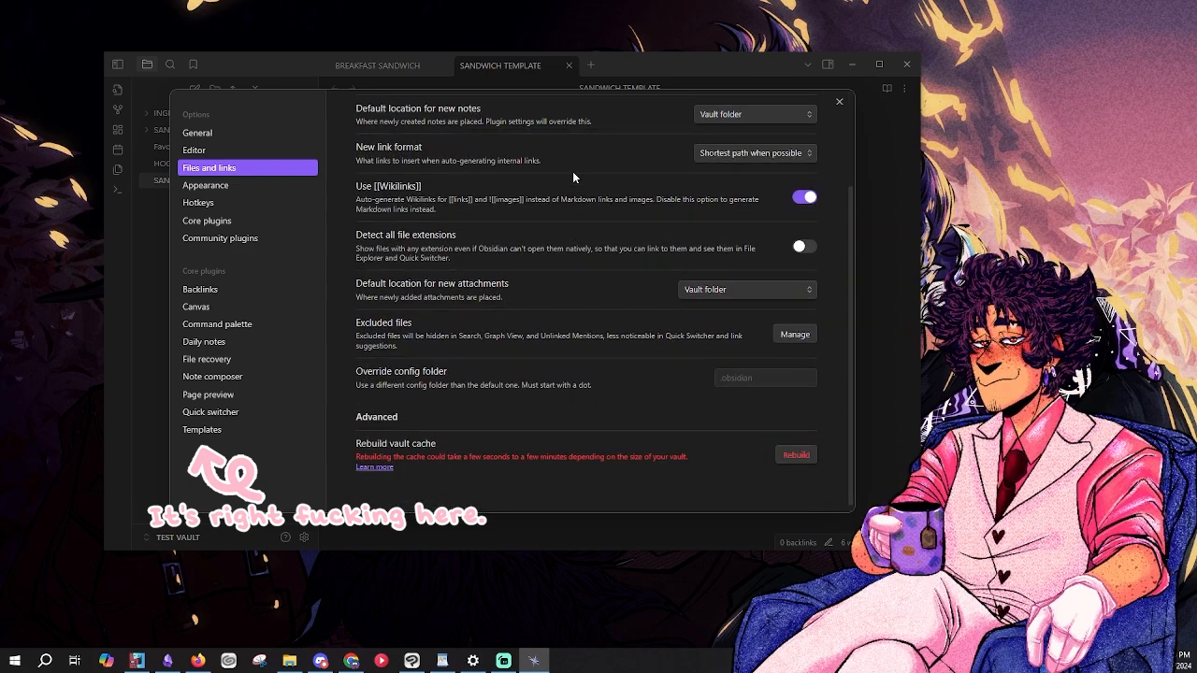
pyautogui.scroll(3, 573, 176)
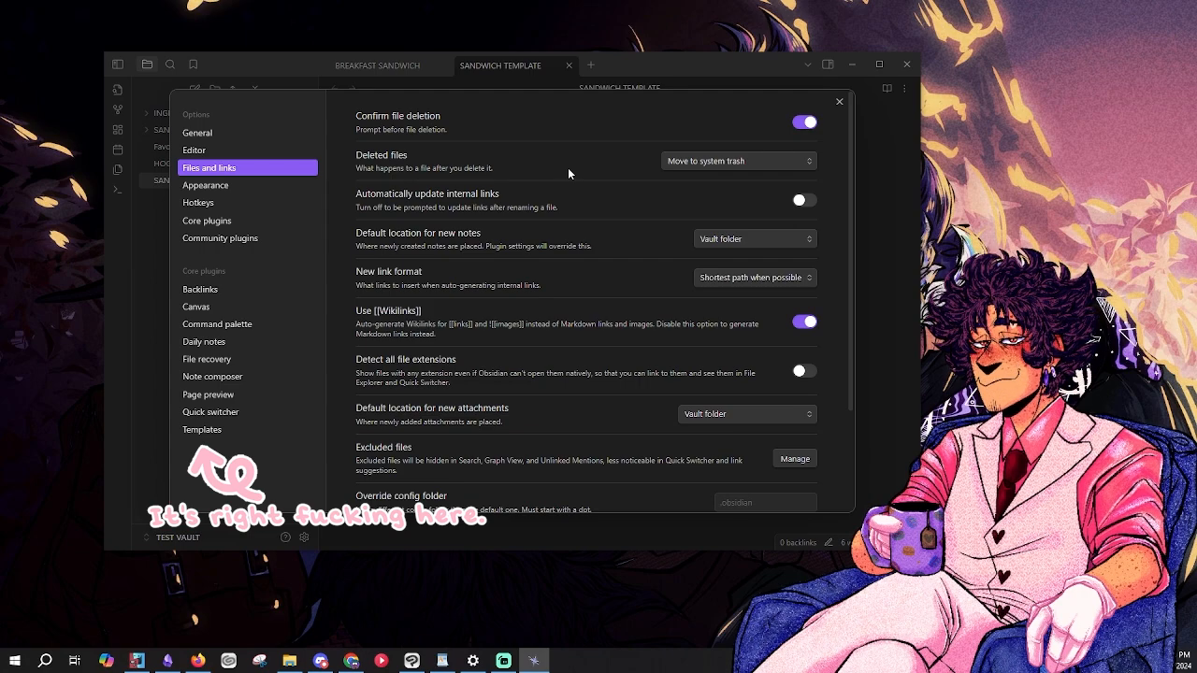
pyautogui.scroll(-1, 510, 229)
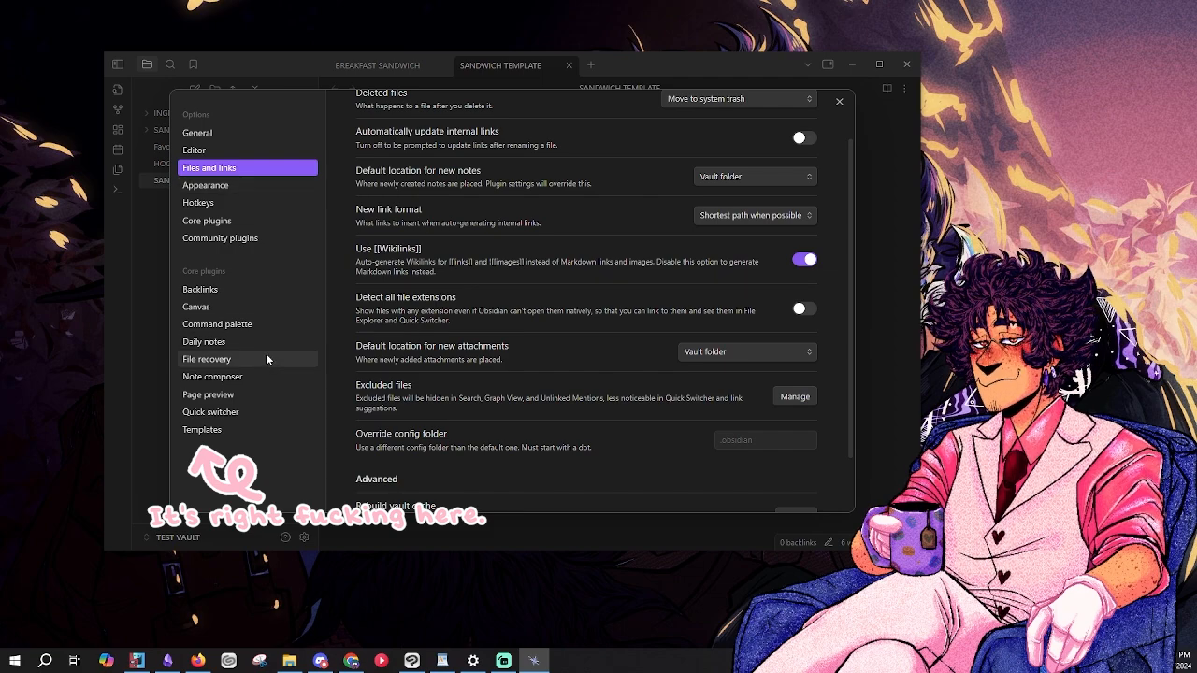
# - Check which vault folders the Templates settings offer for the template folder location
pyautogui.click(231, 431)
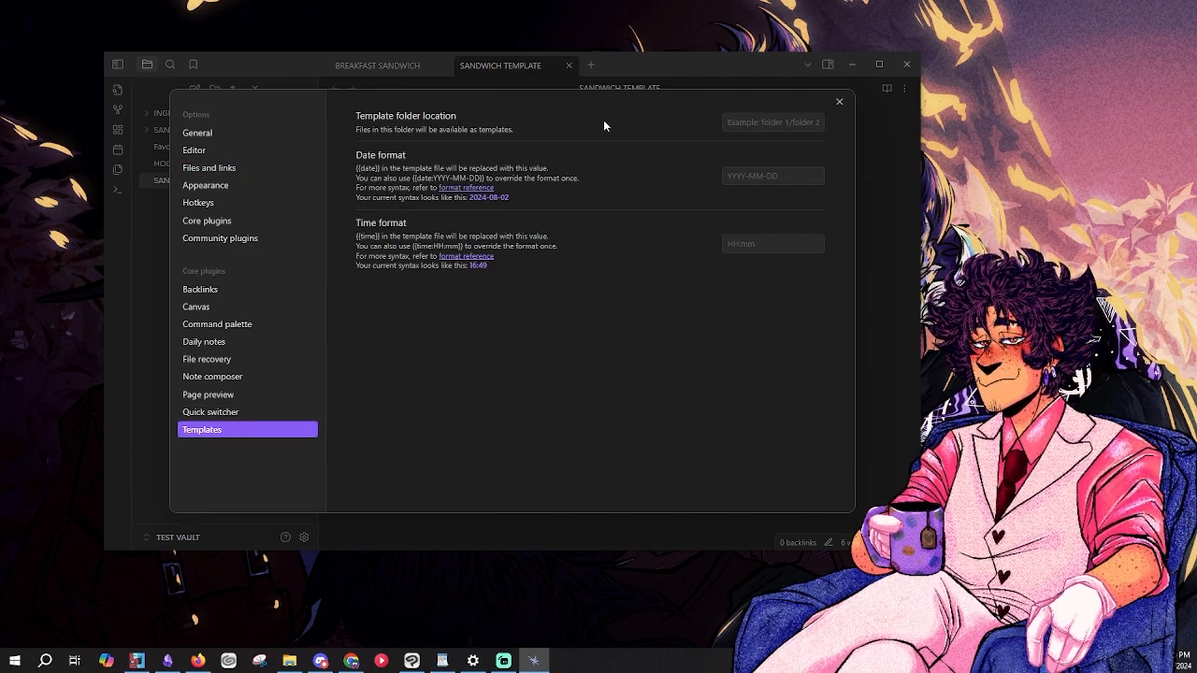
pyautogui.click(767, 125)
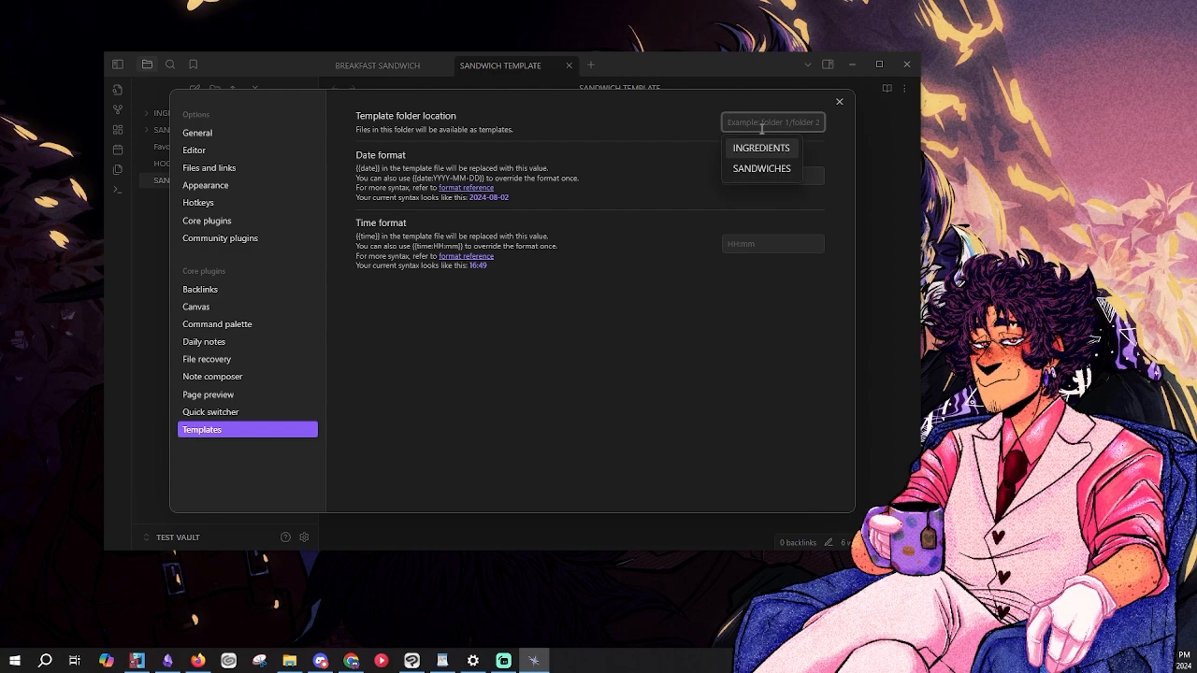
pyautogui.click(831, 161)
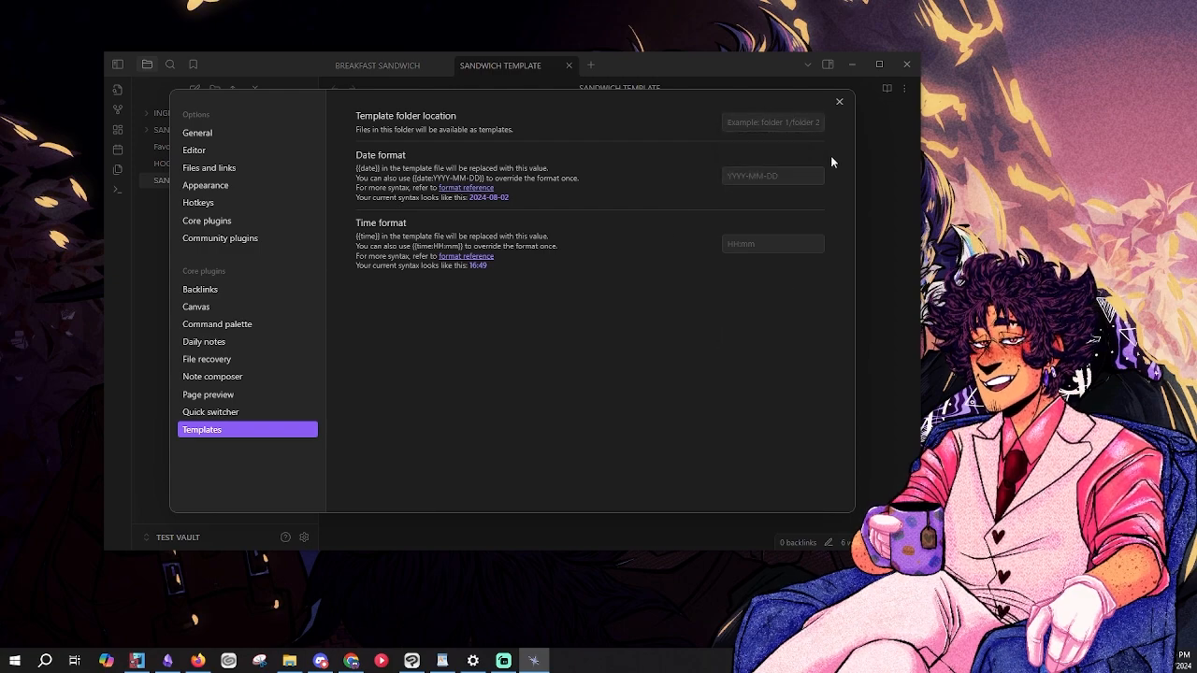
pyautogui.click(838, 101)
# - Create a folder named TEMPLATES in the vault and move the SANDWICH TEMPLATE note into it
pyautogui.click(214, 89)
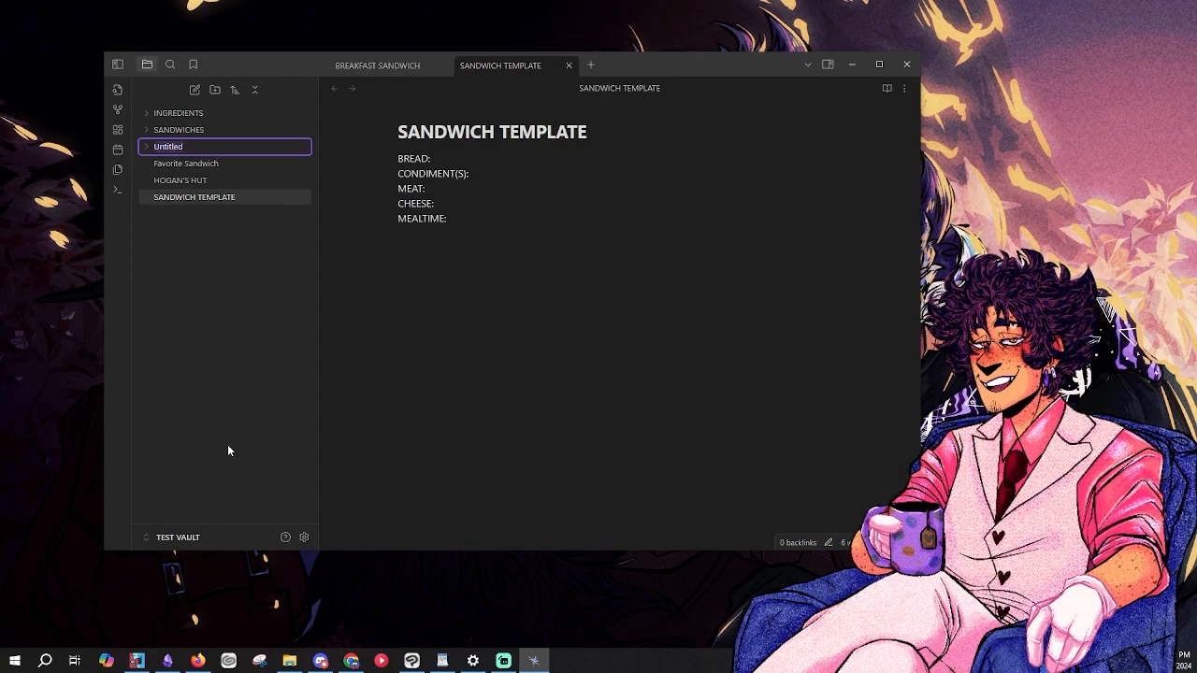
pyautogui.write('TEMP')
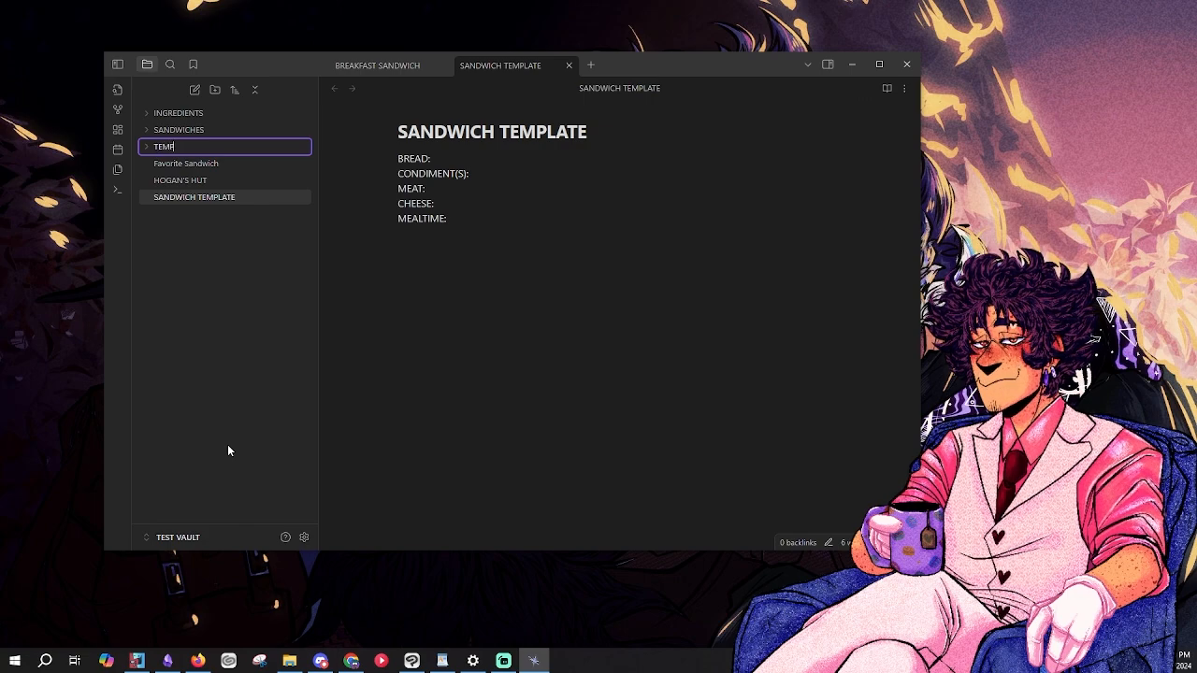
pyautogui.write('LATES')
pyautogui.press('Return')
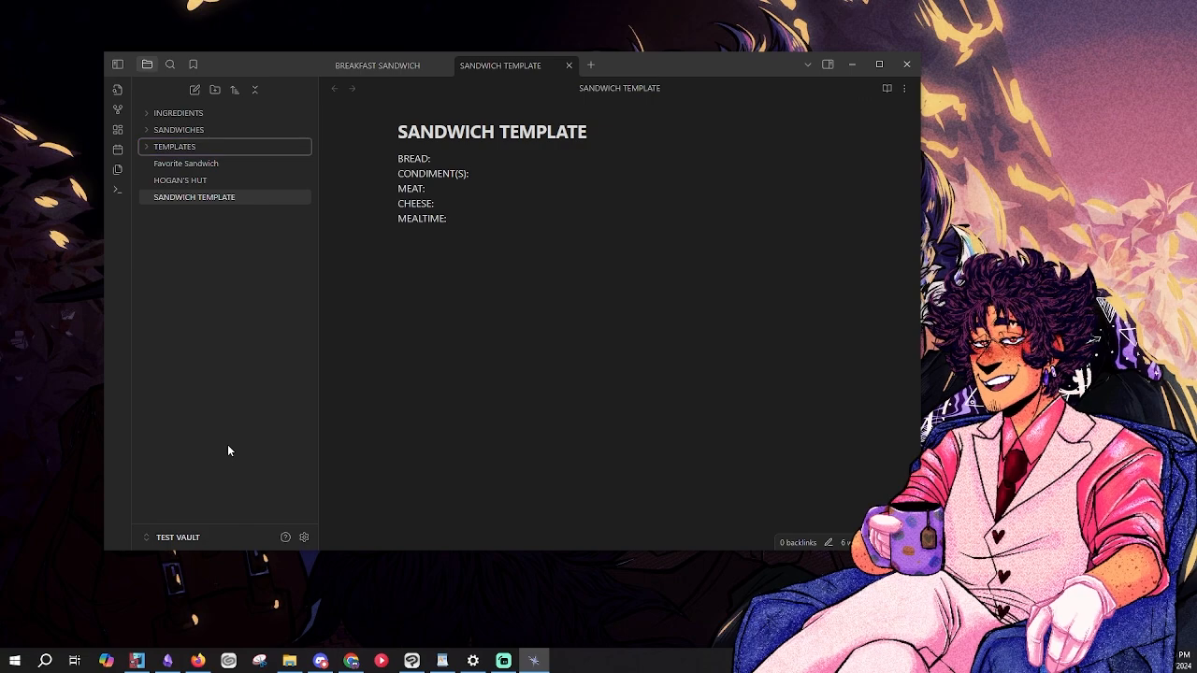
pyautogui.moveTo(186, 199); pyautogui.dragTo(184, 148)
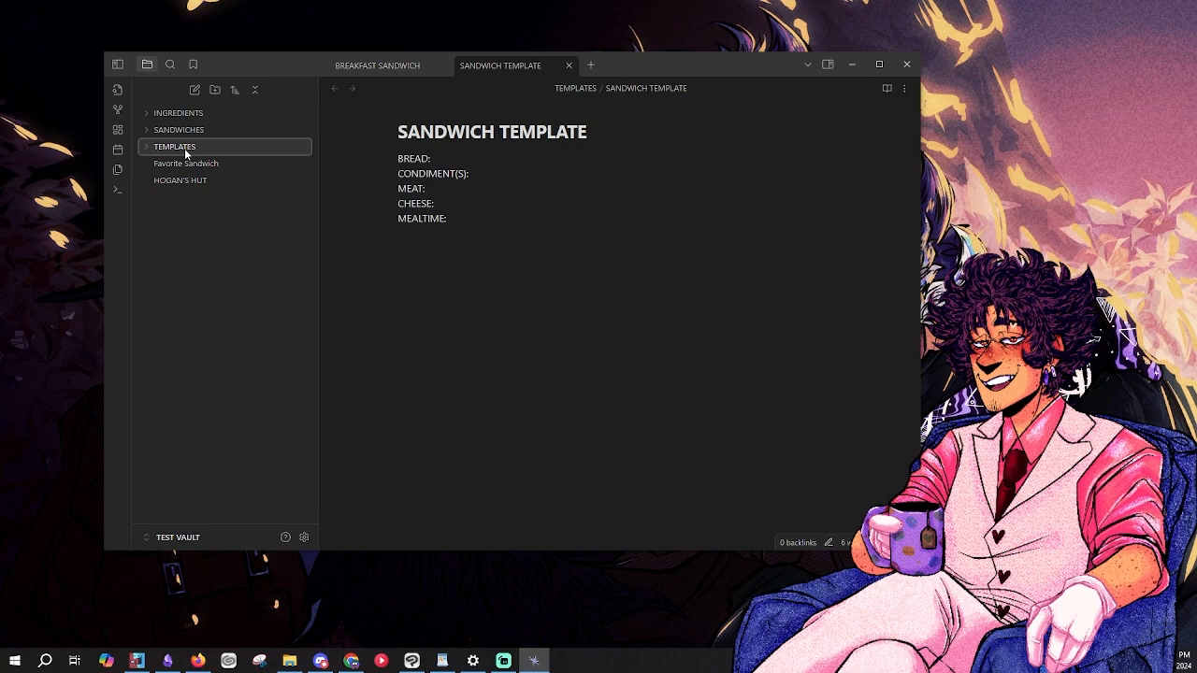
# - Set the template folder location to TEMPLATES in the Templates settings and close the settings
pyautogui.click(304, 538)
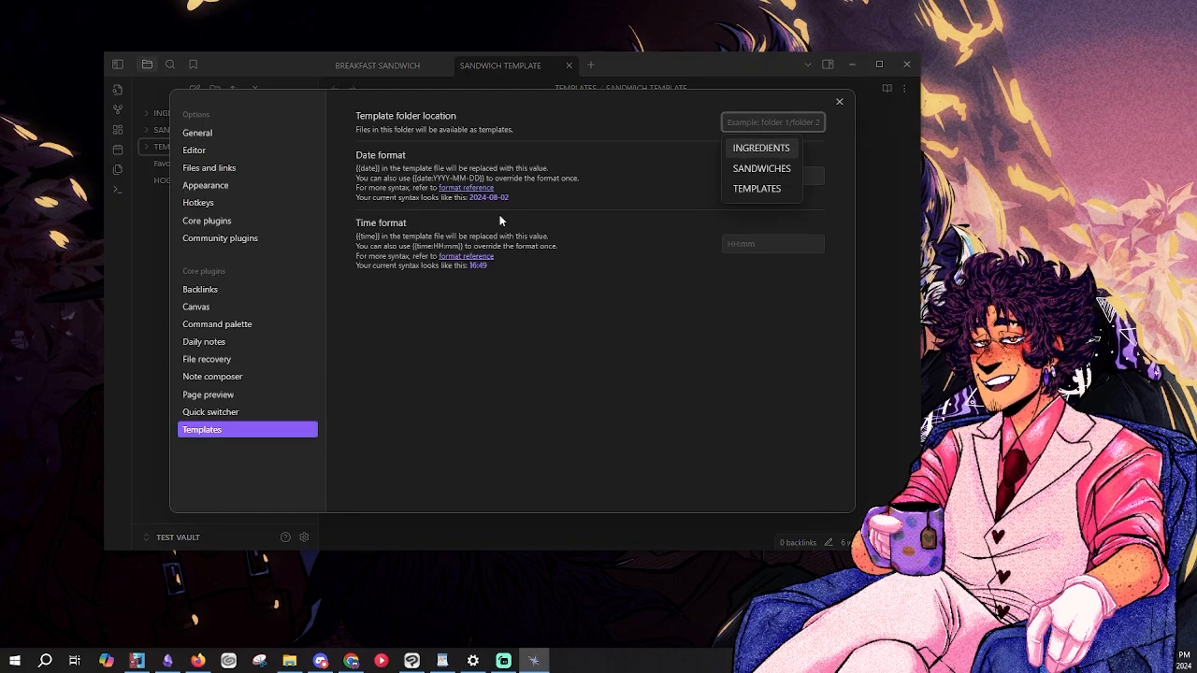
pyautogui.click(766, 190)
pyautogui.click(621, 309)
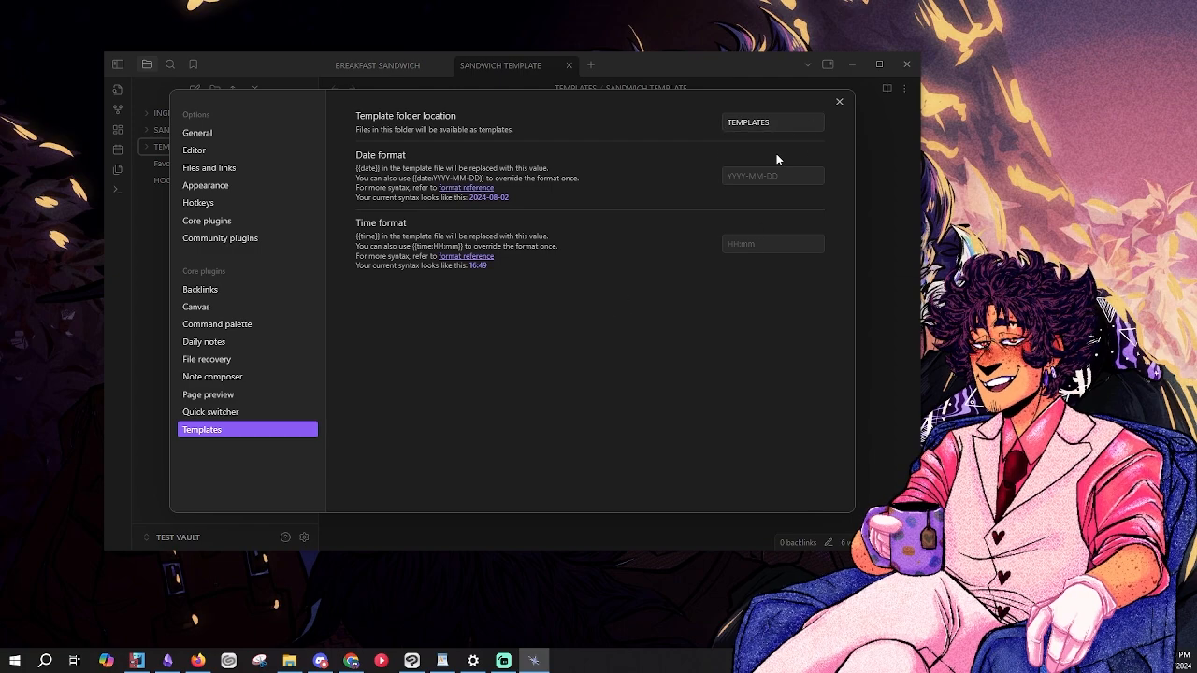
pyautogui.click(839, 101)
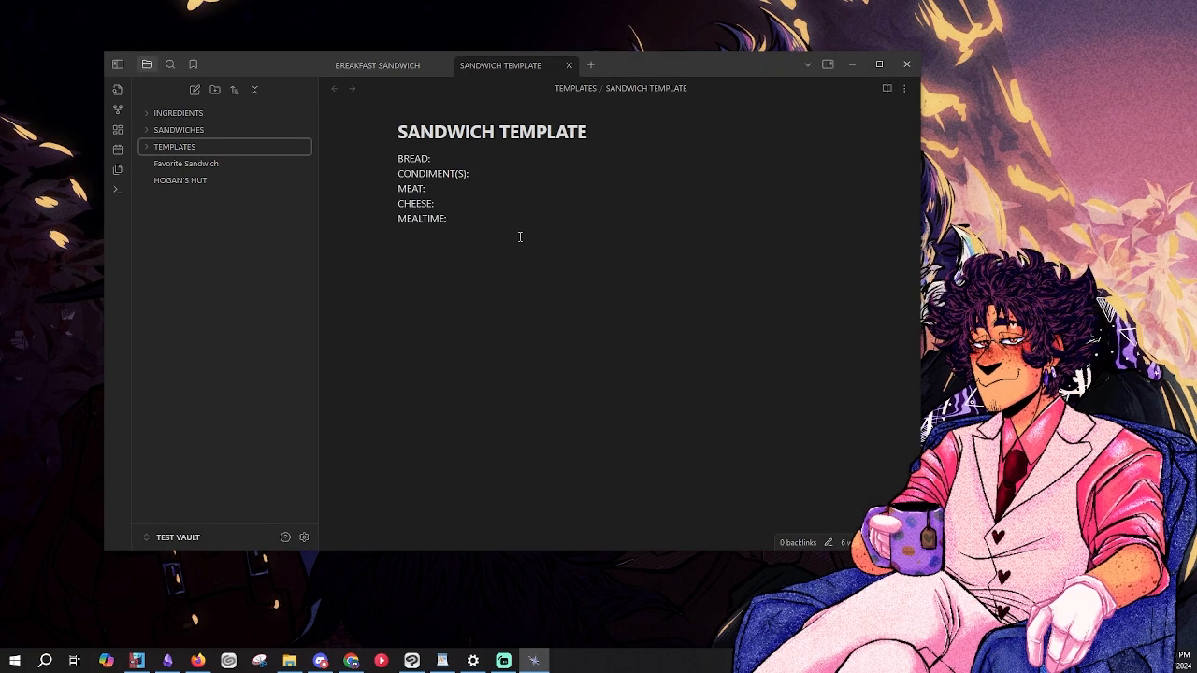
# - Expand the SANDWICHES folder, open the BREAKFAST SANDWICH note, and create a new note titled PHILLY CHEESESTEAK
pyautogui.click(195, 133)
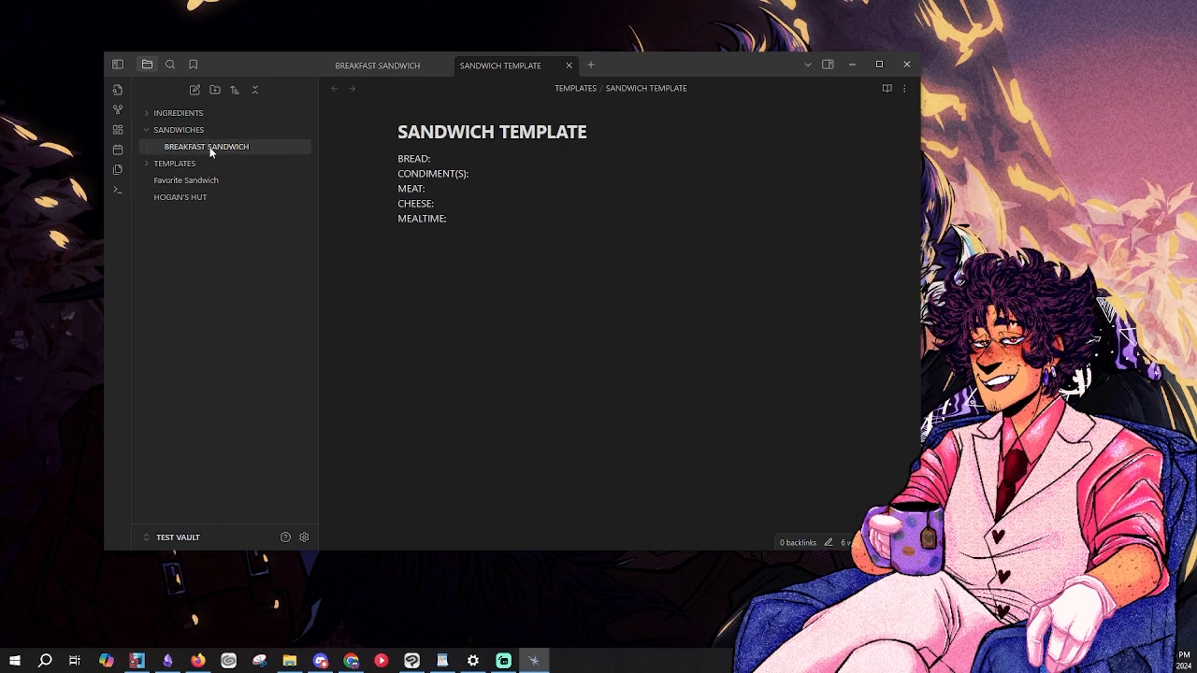
pyautogui.click(209, 147)
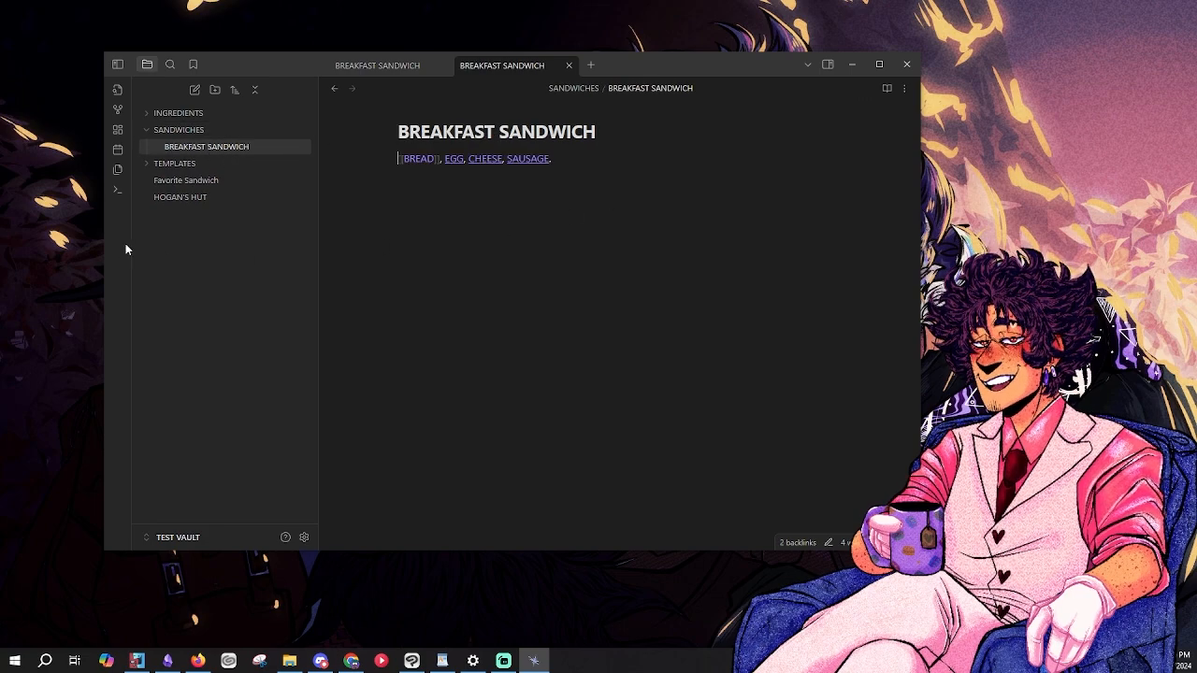
pyautogui.click(195, 89)
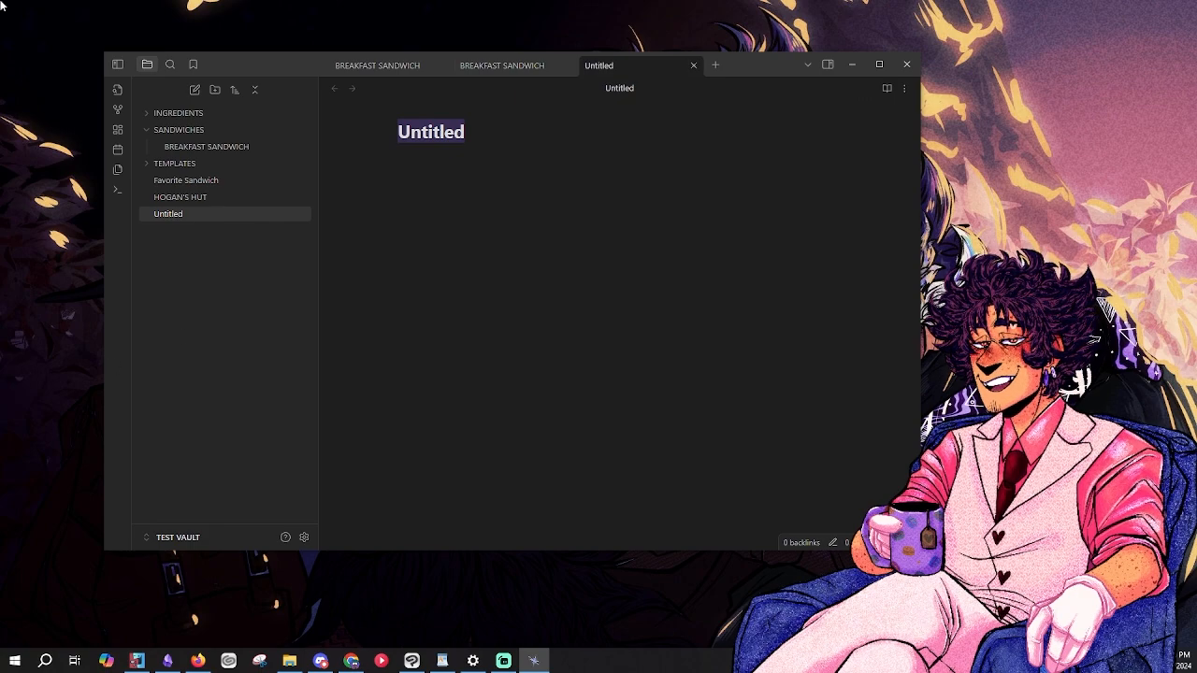
pyautogui.write('PH')
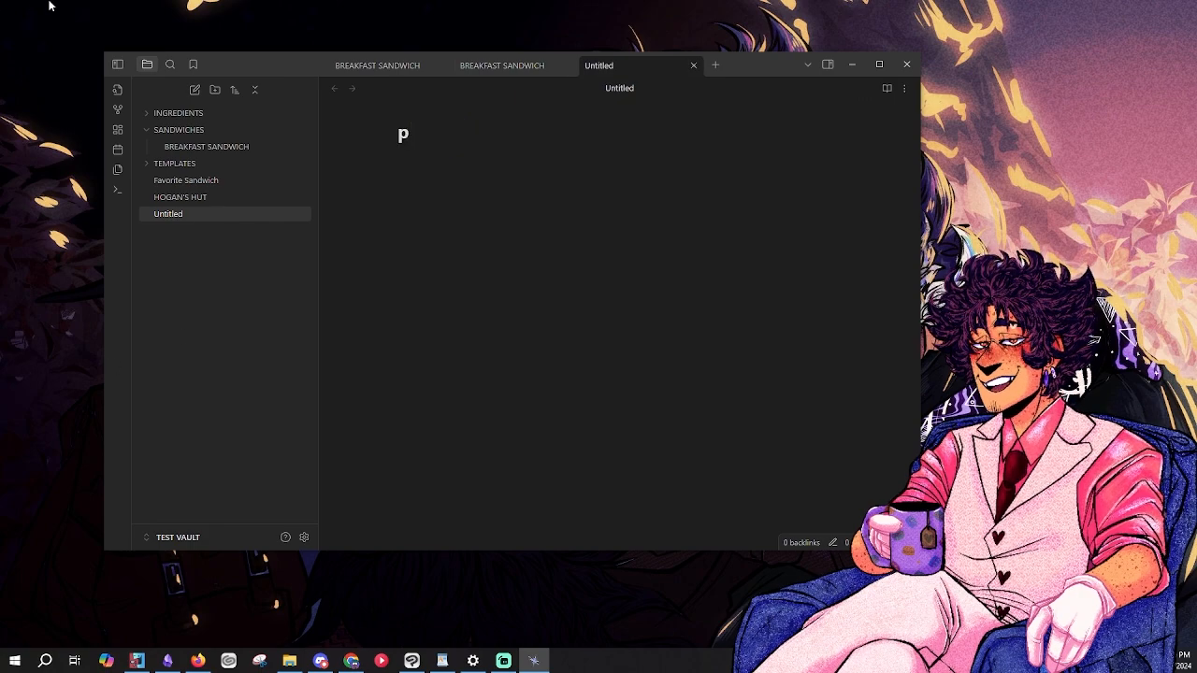
pyautogui.write('ILLY ')
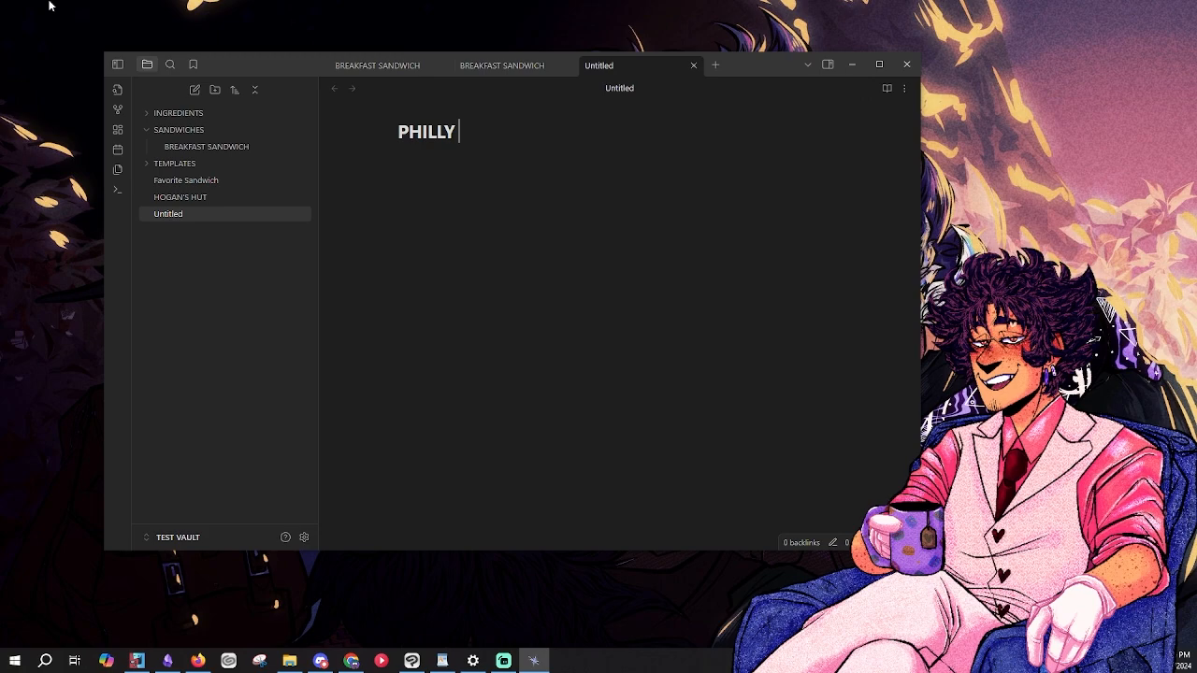
pyautogui.write('CHEESESTEAK')
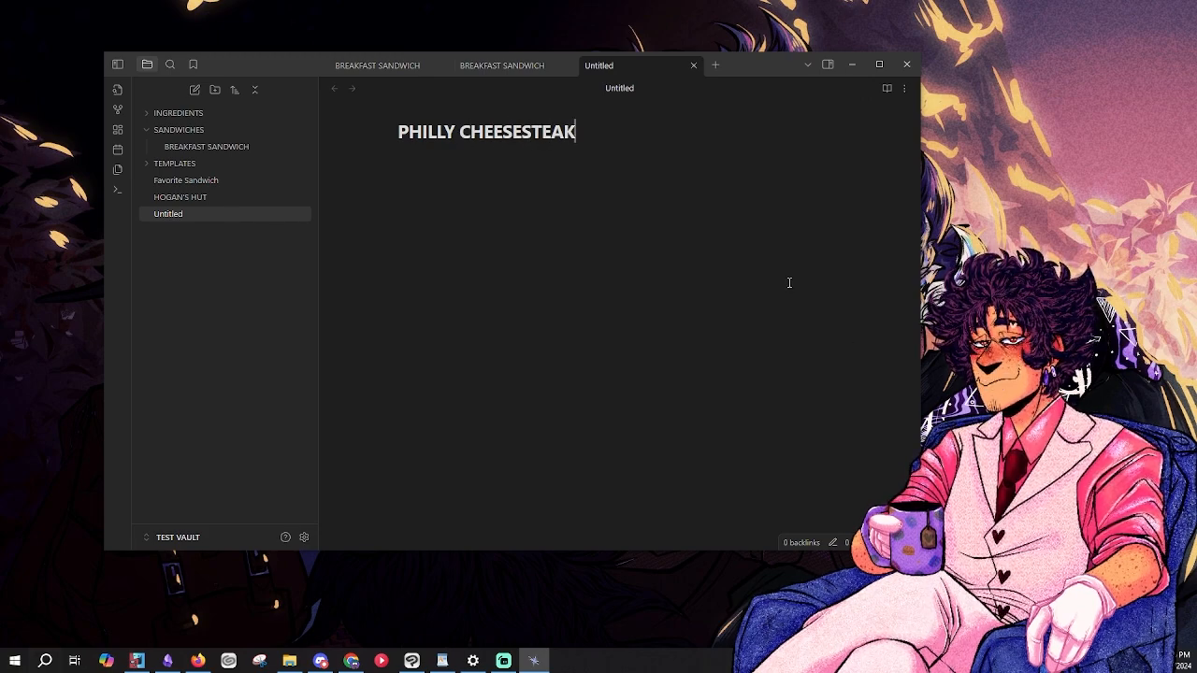
pyautogui.press('Return')
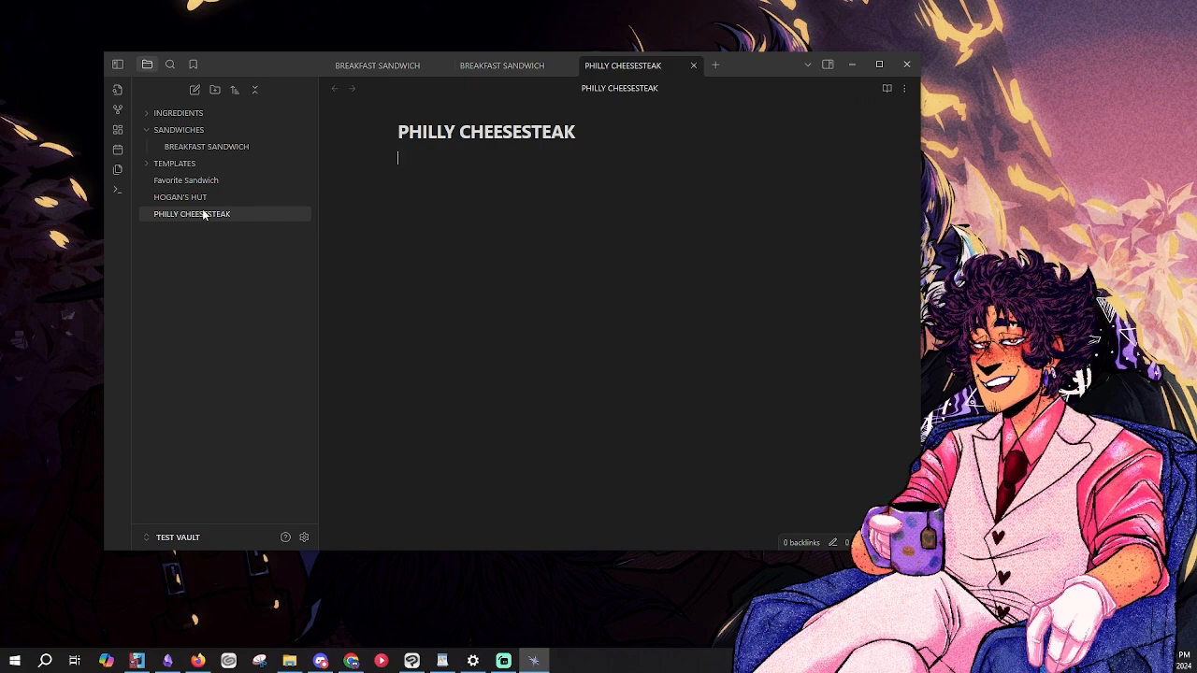
# - Insert the sandwich template into the PHILLY CHEESESTEAK note and move the note into the SANDWICHES folder
pyautogui.click(118, 189)
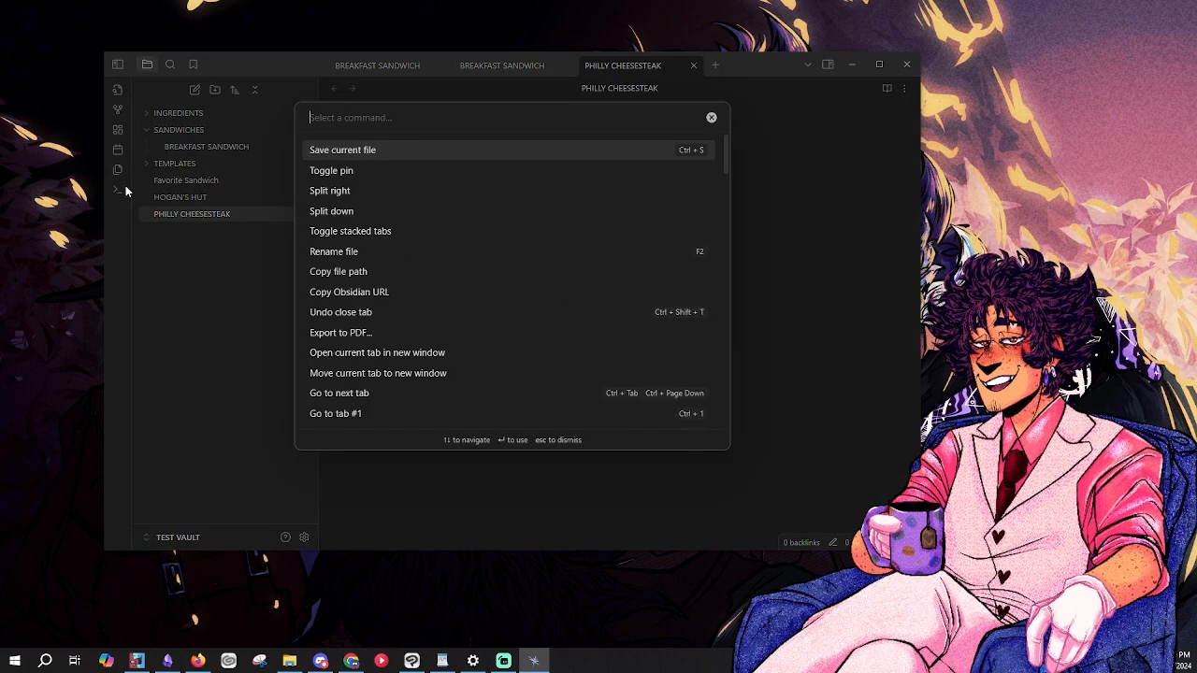
pyautogui.write('tem')
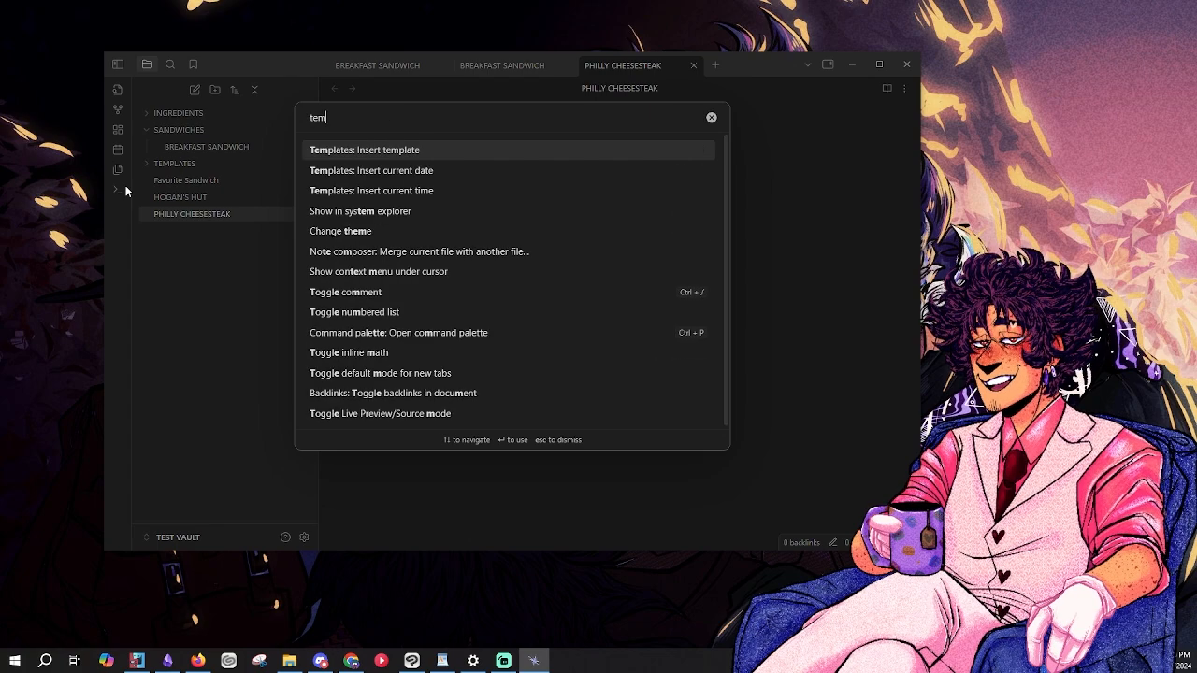
pyautogui.click(363, 151)
pyautogui.click(339, 153)
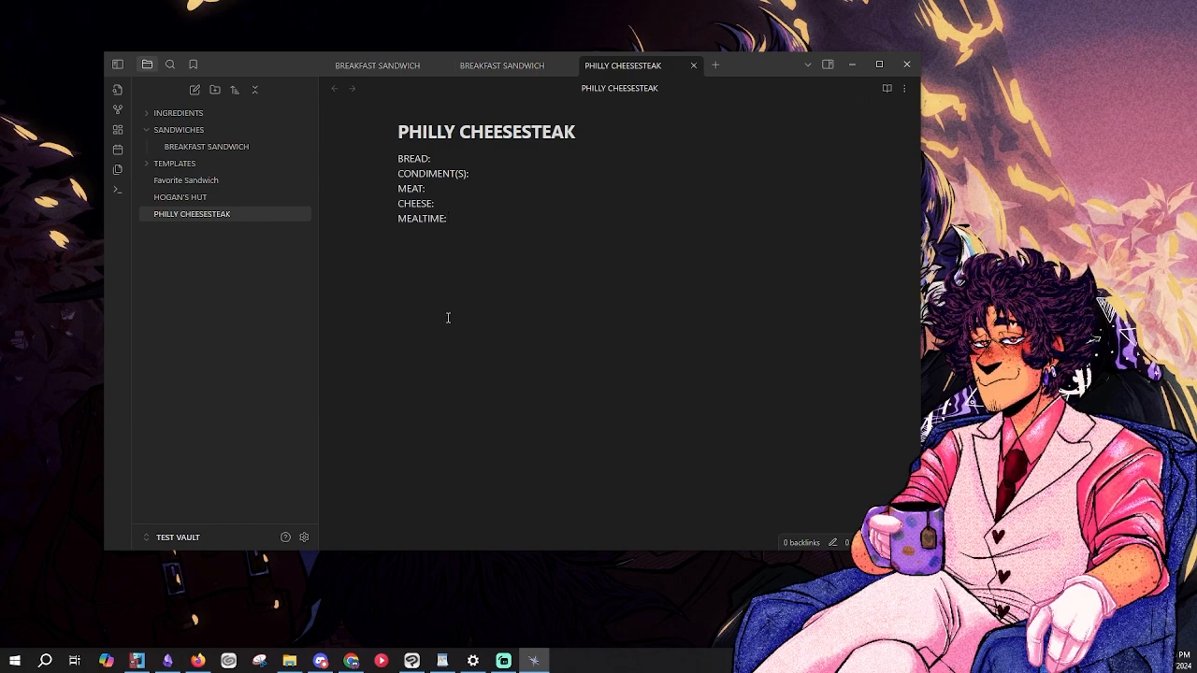
pyautogui.moveTo(177, 215); pyautogui.dragTo(183, 129)
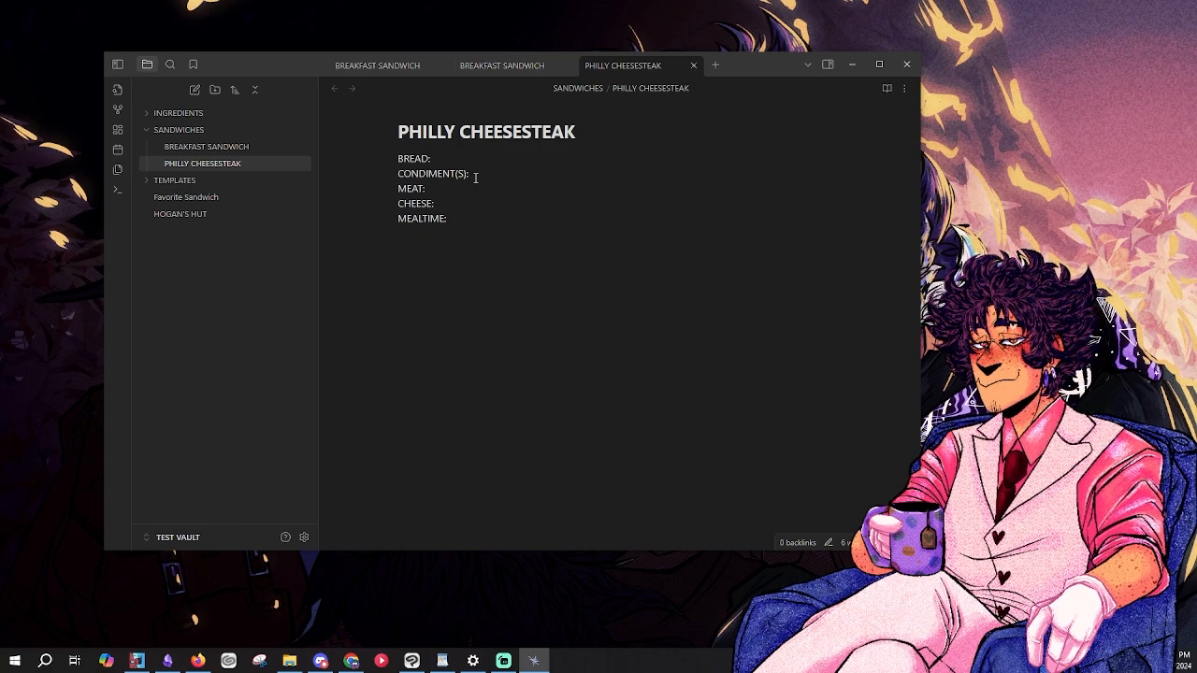
pyautogui.click(204, 129)
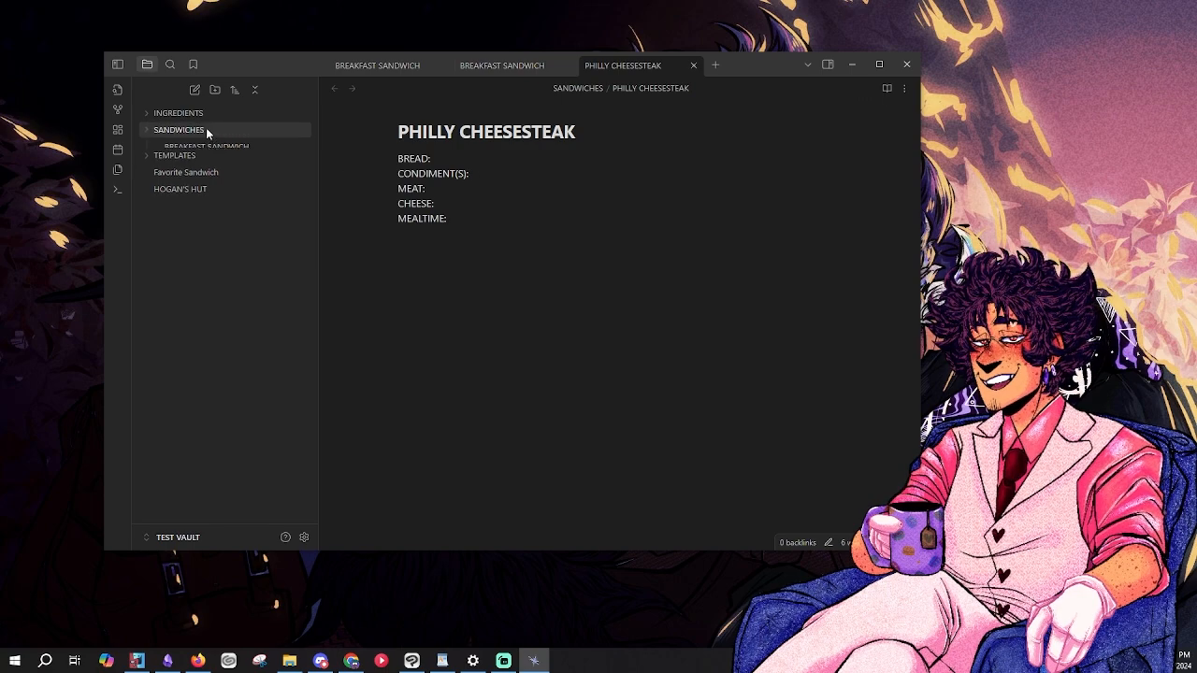
# - Open the graph view and reposition the Favorite Sandwich node below BREAKFAST SANDWICH and the PHILLY CHEESESTEAK node between EGG and CHEESE
pyautogui.click(121, 111)
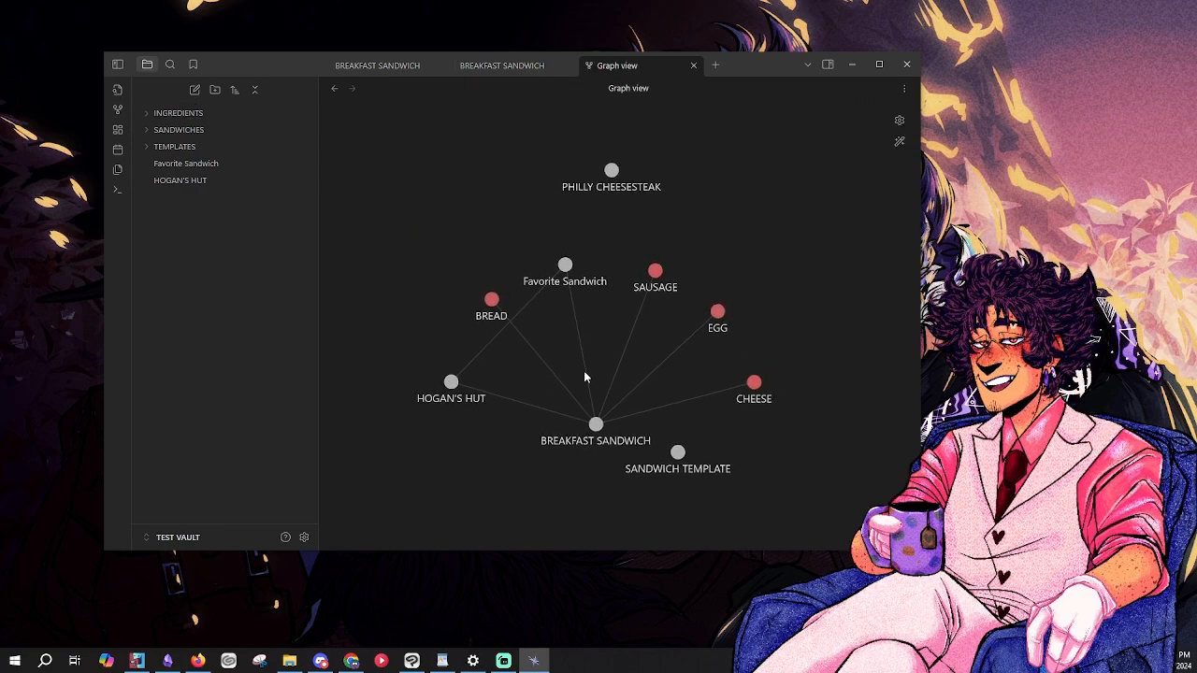
pyautogui.moveTo(563, 261); pyautogui.dragTo(571, 486)
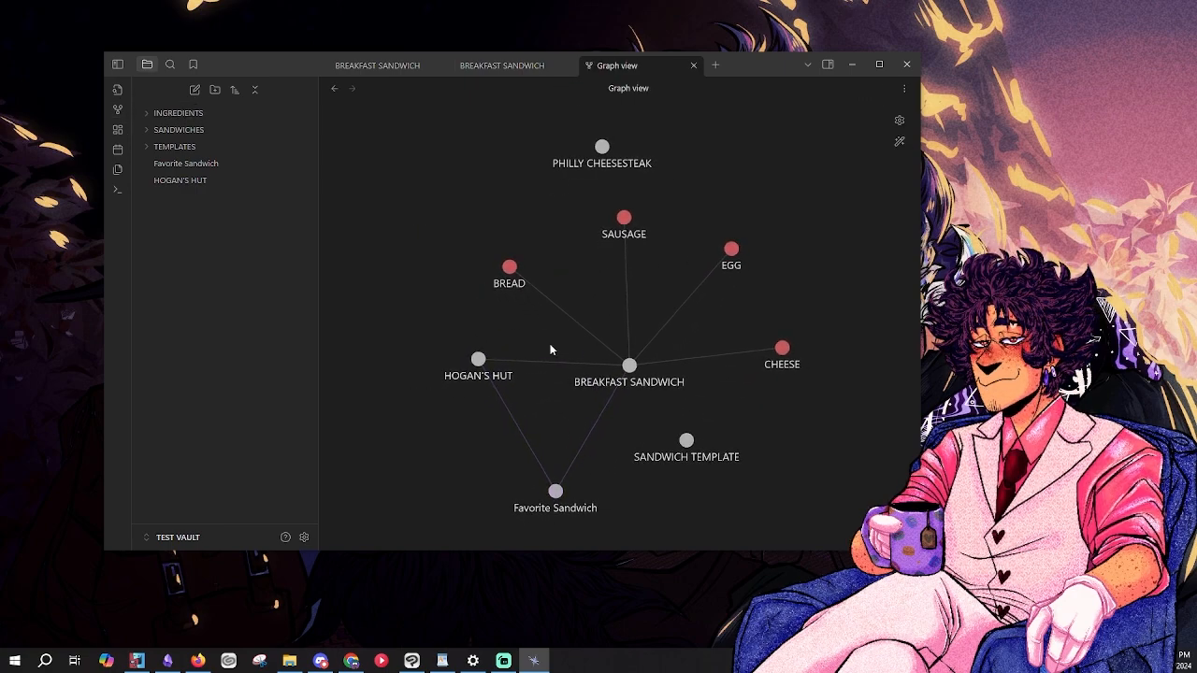
pyautogui.scroll(-1, 582, 356)
pyautogui.scroll(1, 583, 363)
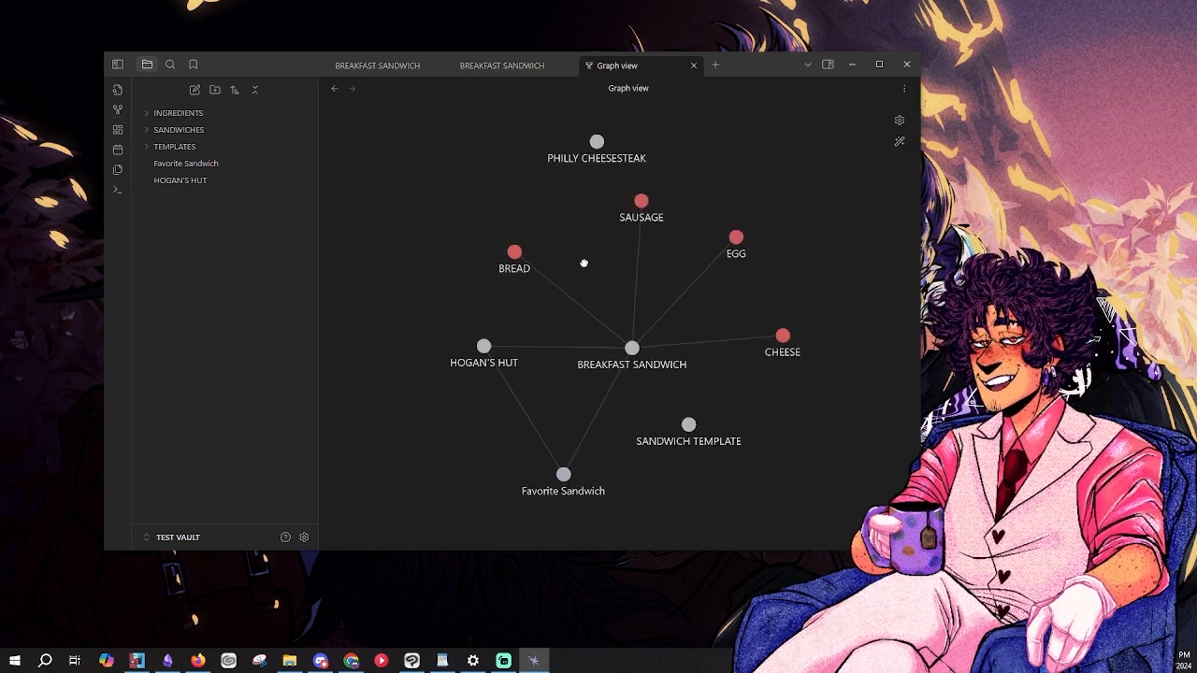
pyautogui.moveTo(583, 262); pyautogui.dragTo(574, 254)
pyautogui.moveTo(572, 146); pyautogui.dragTo(795, 363)
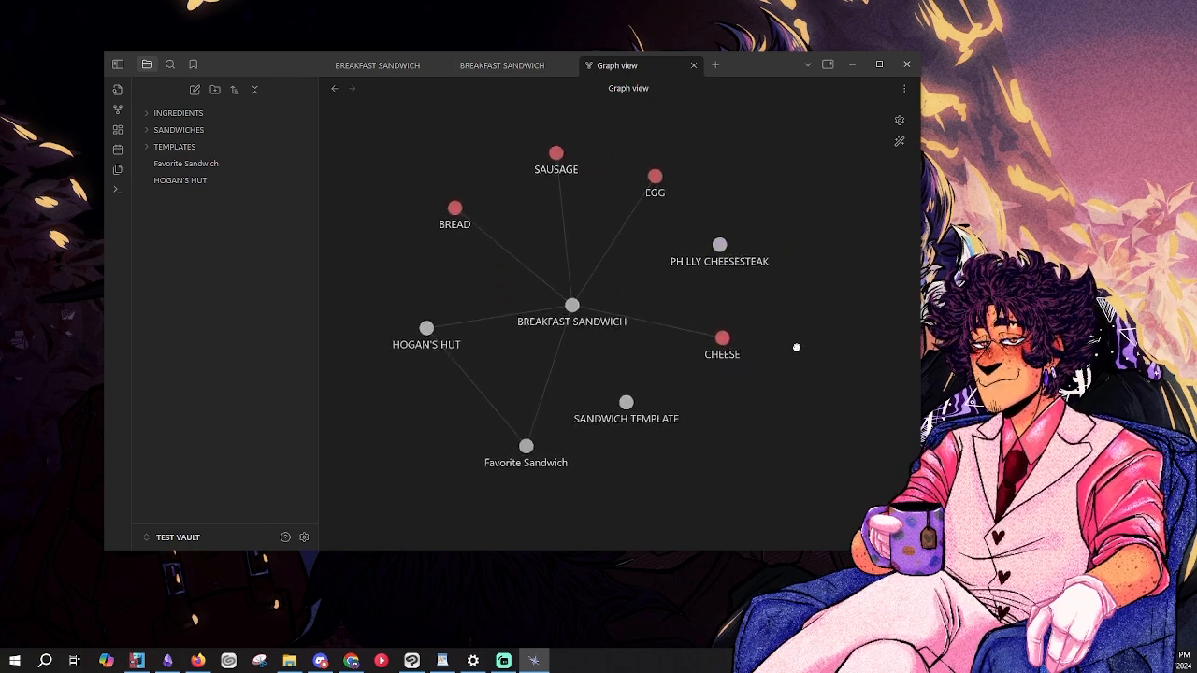
pyautogui.scroll(-2, 652, 346)
pyautogui.scroll(3, 610, 320)
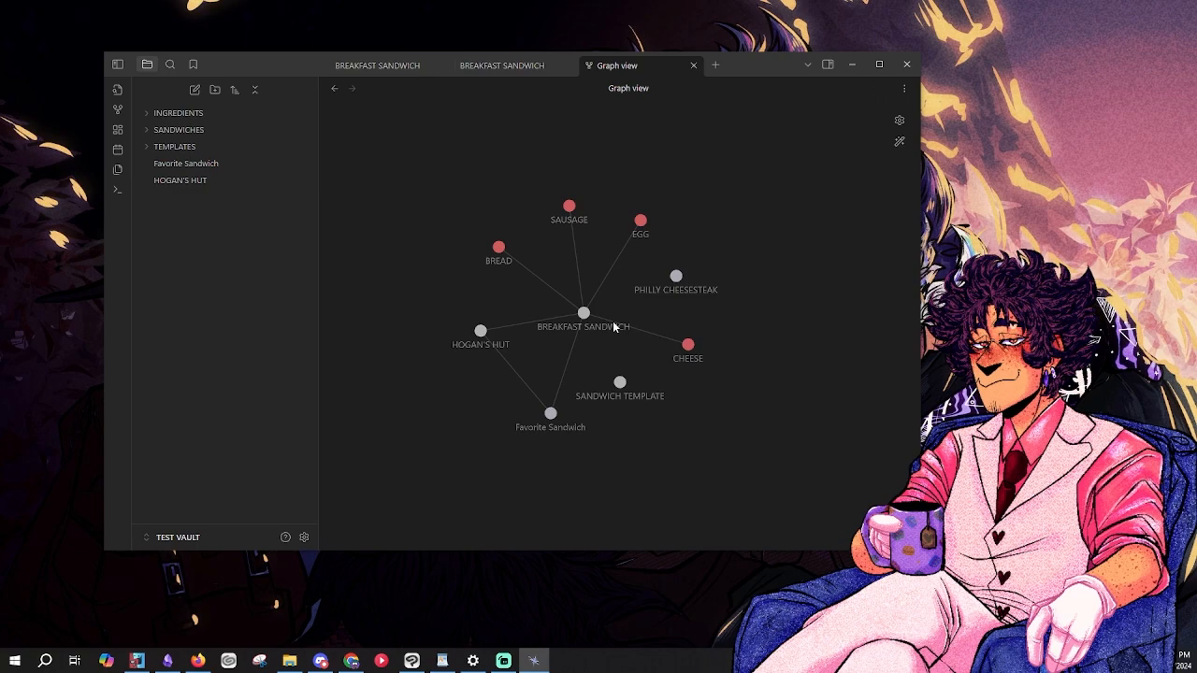
pyautogui.scroll(3, 655, 365)
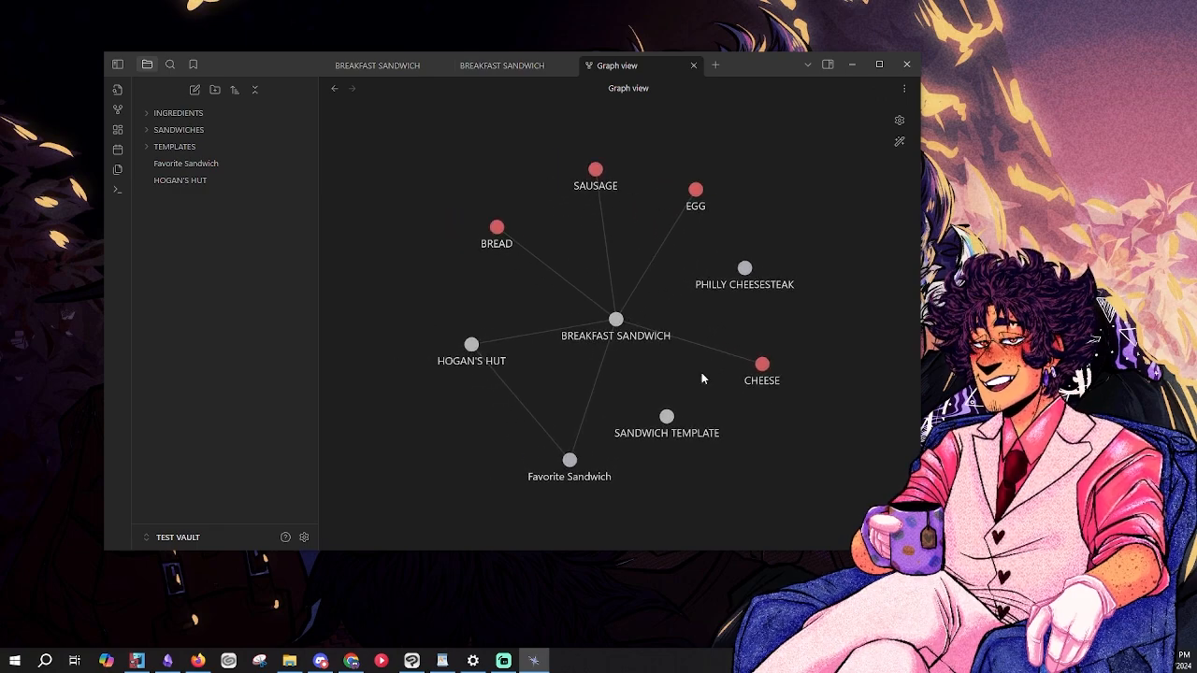
pyautogui.scroll(-3, 608, 339)
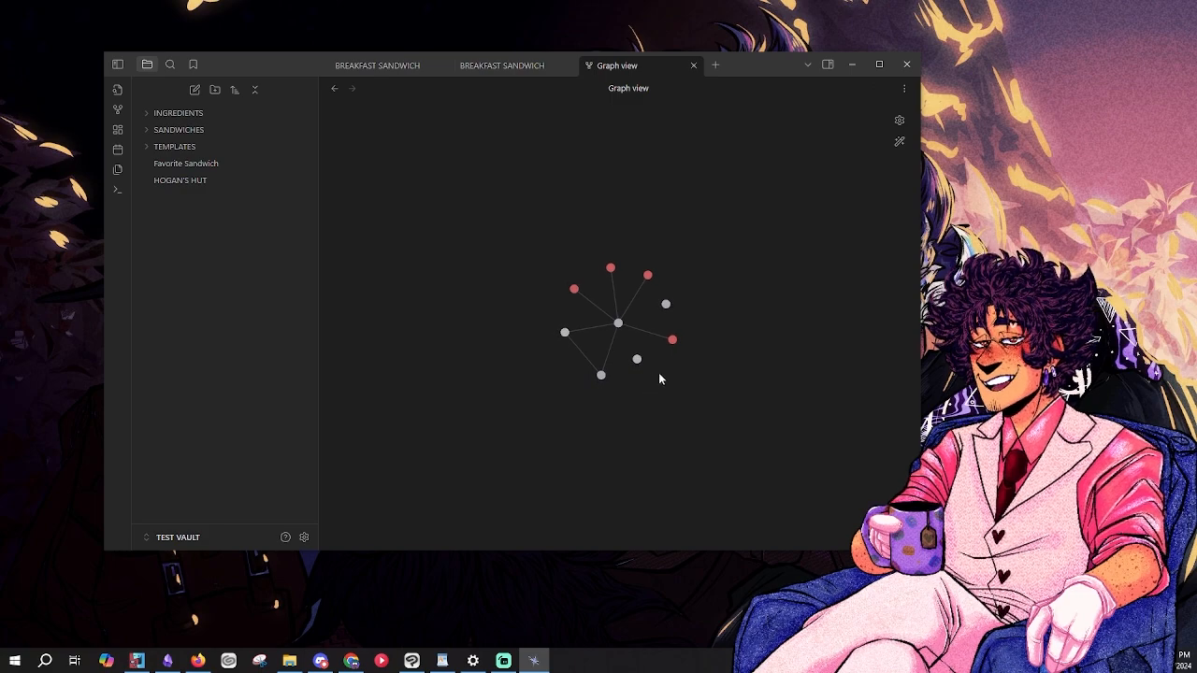
pyautogui.scroll(1, 699, 346)
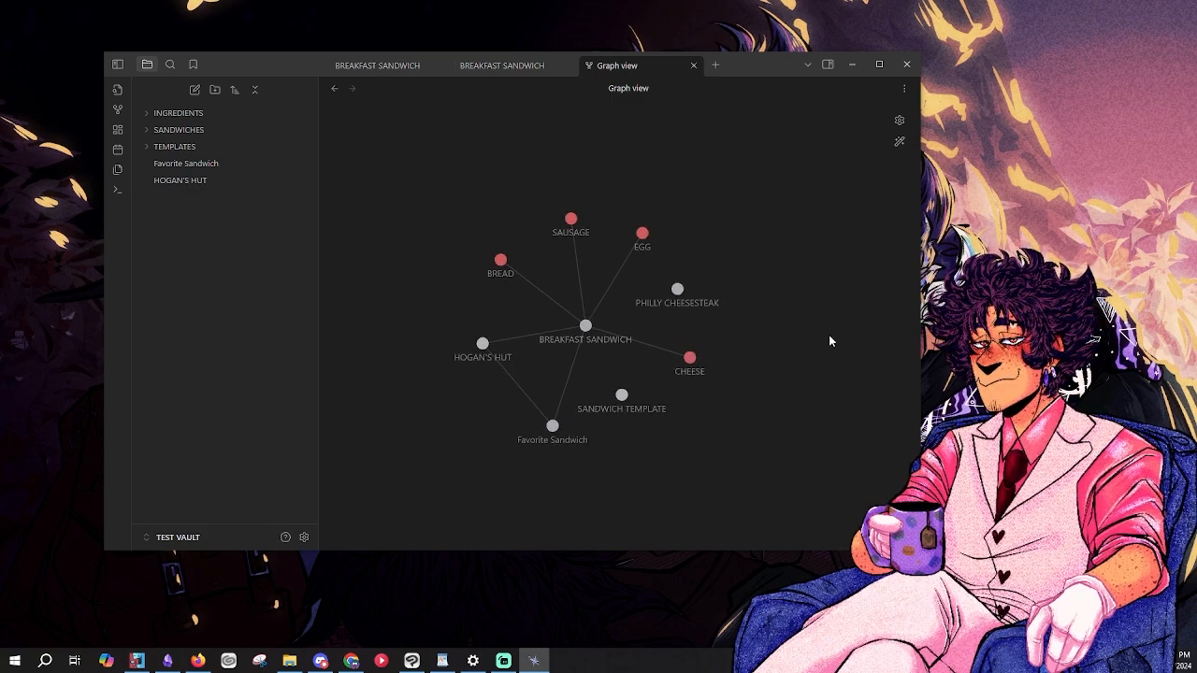
pyautogui.scroll(-3, 667, 346)
pyautogui.scroll(3, 655, 338)
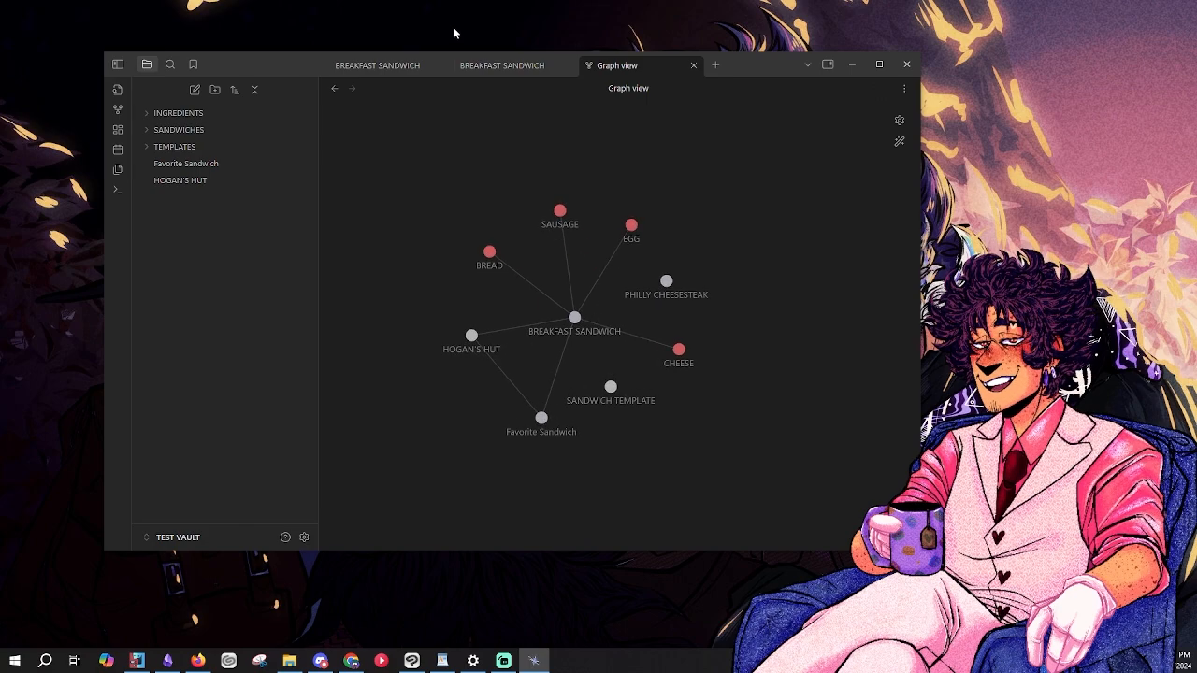
# - Close both BREAKFAST SANDWICH tabs so that only the graph view stays open
pyautogui.click(416, 66)
pyautogui.click(444, 65)
pyautogui.click(444, 66)
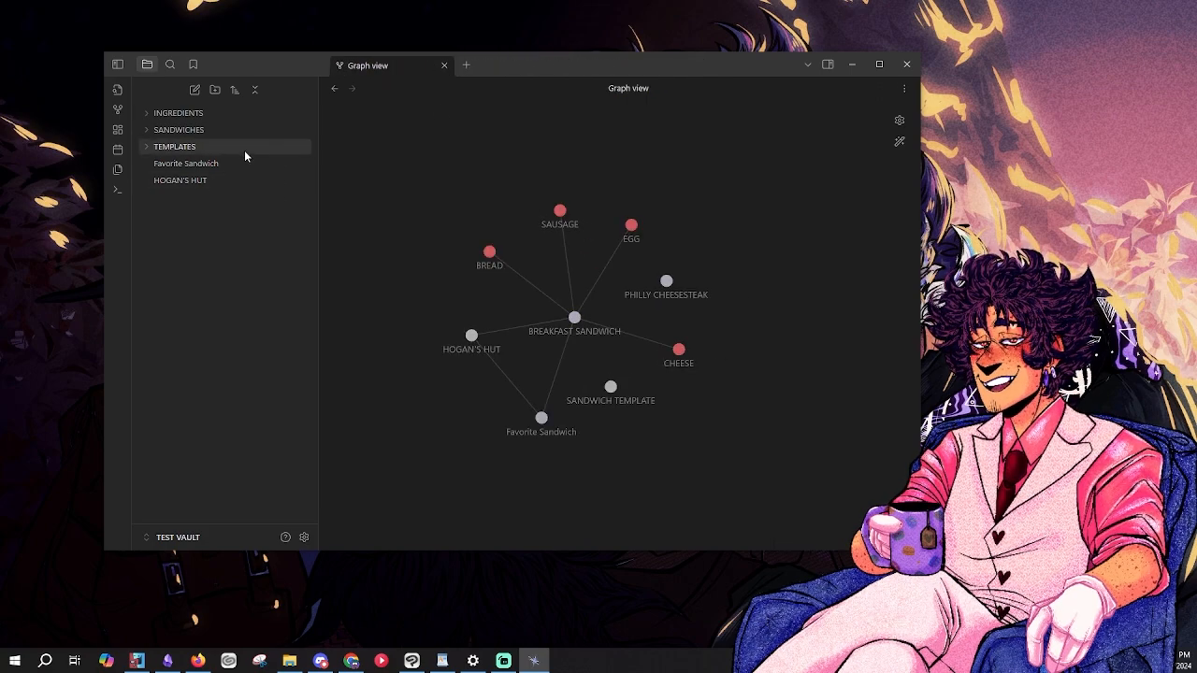
# - Open the BREAKFAST SANDWICH note and begin an italic line below the ingredients with a person's first name followed by "at"
pyautogui.click(191, 129)
pyautogui.click(193, 147)
pyautogui.click(574, 234)
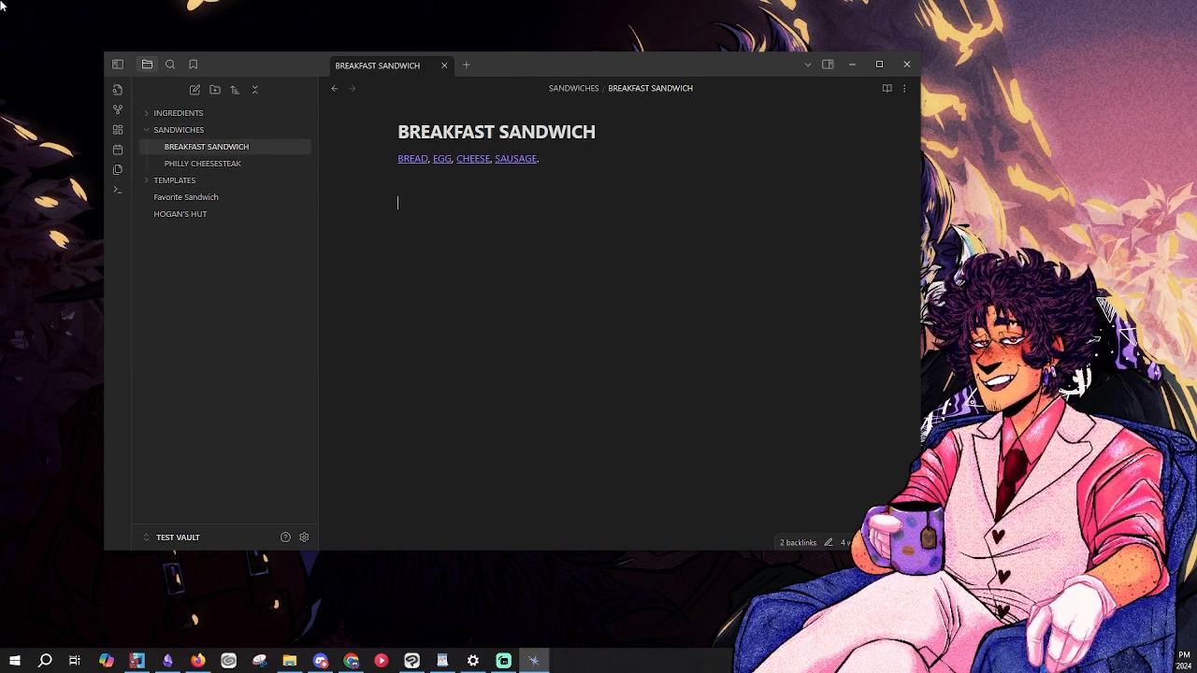
pyautogui.write('**')
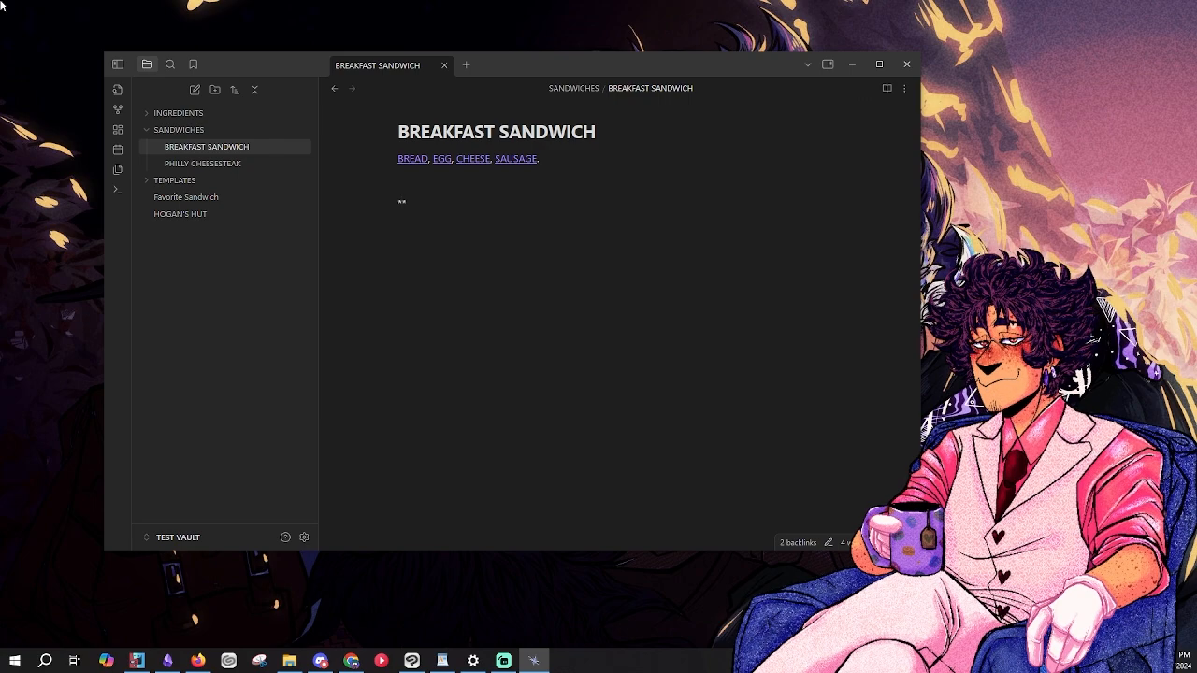
pyautogui.write('Sally')
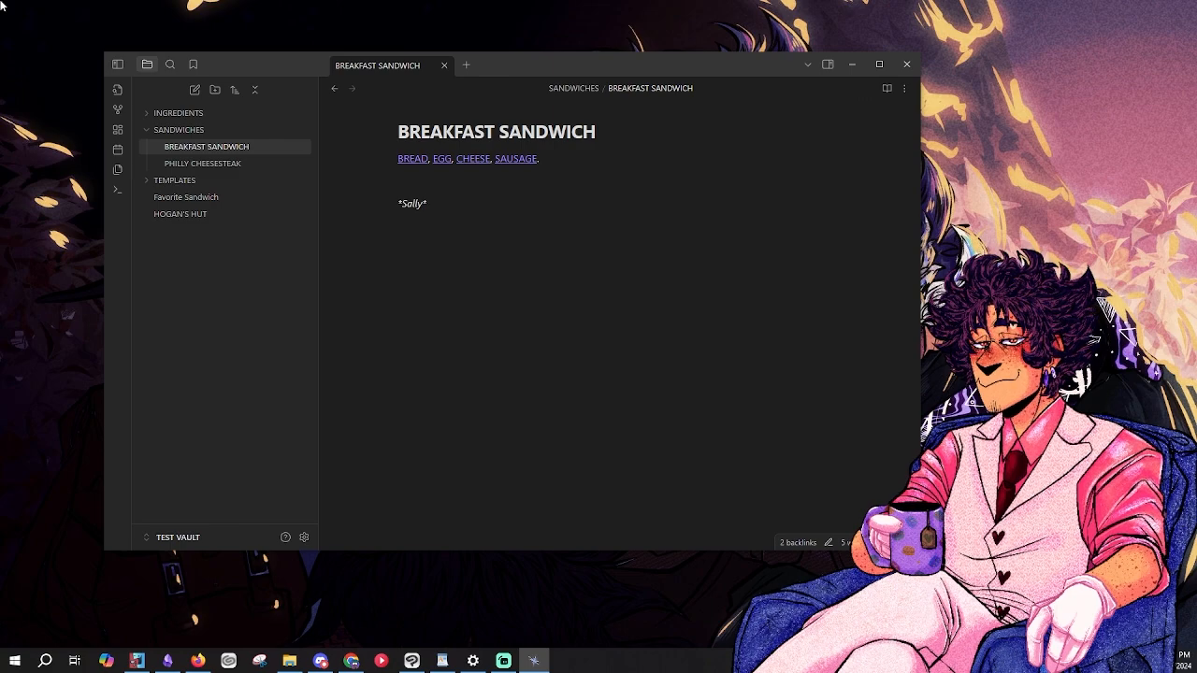
pyautogui.write(' at')
# - Complete the italic line with an internal link to HOGAN'S HUT and the words "is the best at this."
pyautogui.write(' Hogan')
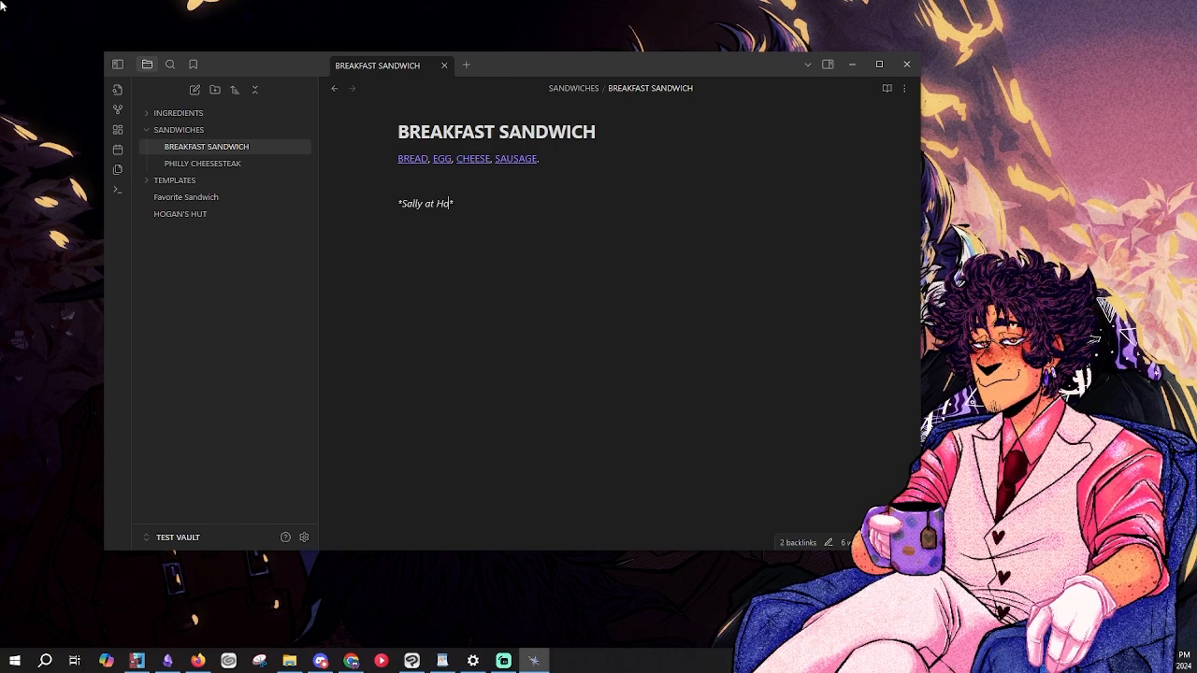
pyautogui.press('BackSpace')
pyautogui.press('BackSpace')
pyautogui.press('BackSpace')
pyautogui.press('BackSpace')
pyautogui.press('BackSpace')
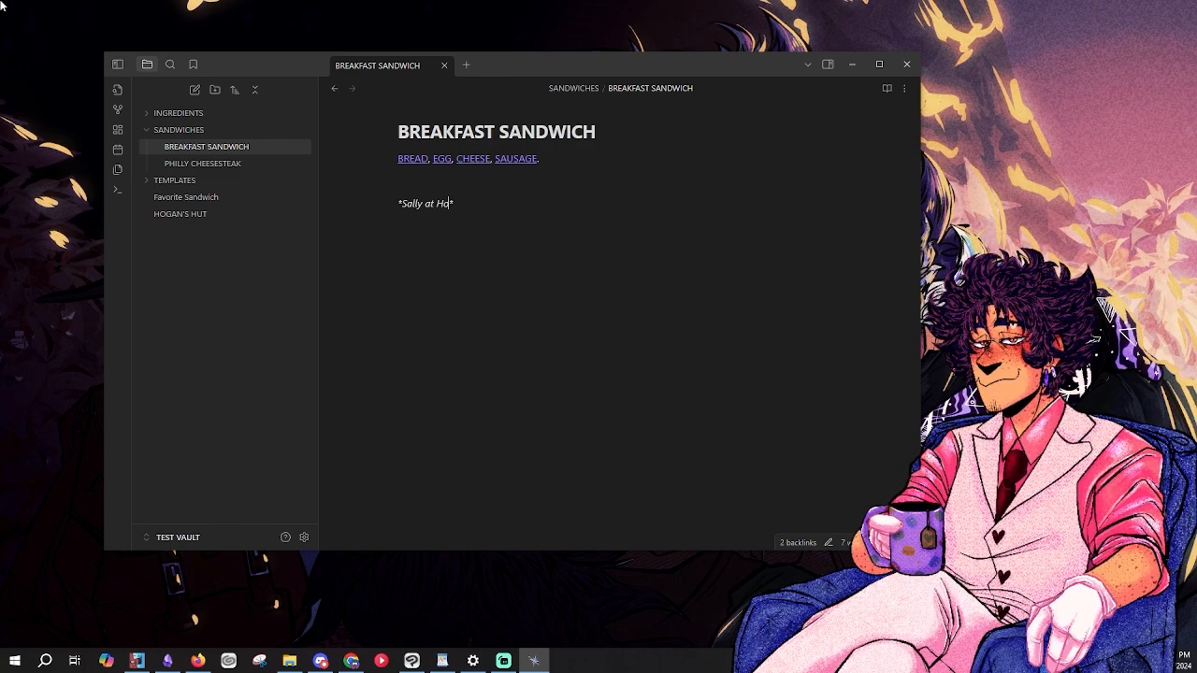
pyautogui.write('[[Hogan')
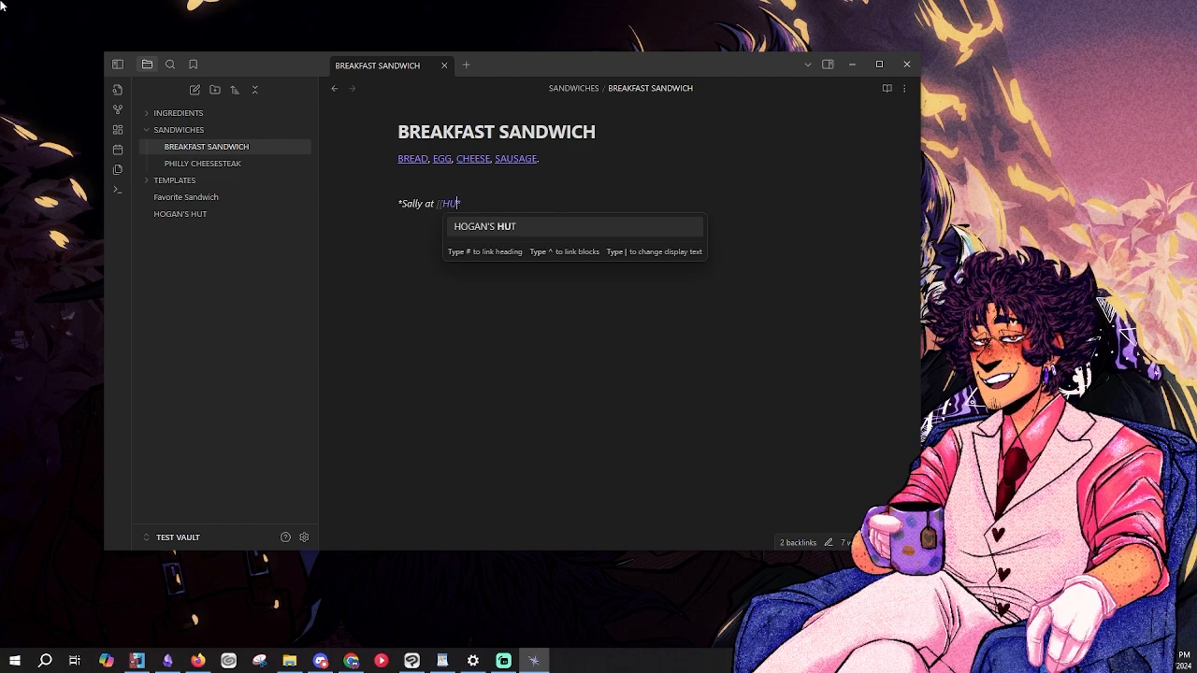
pyautogui.press('Return')
pyautogui.write('is')
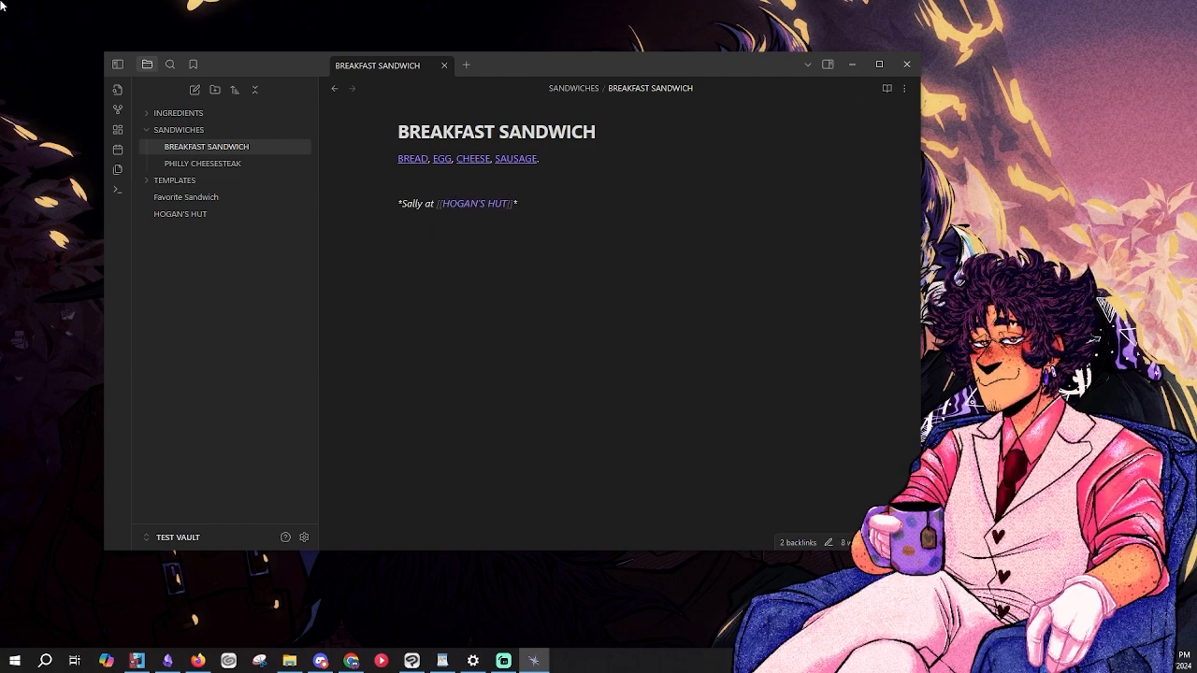
pyautogui.write(' the best at this')
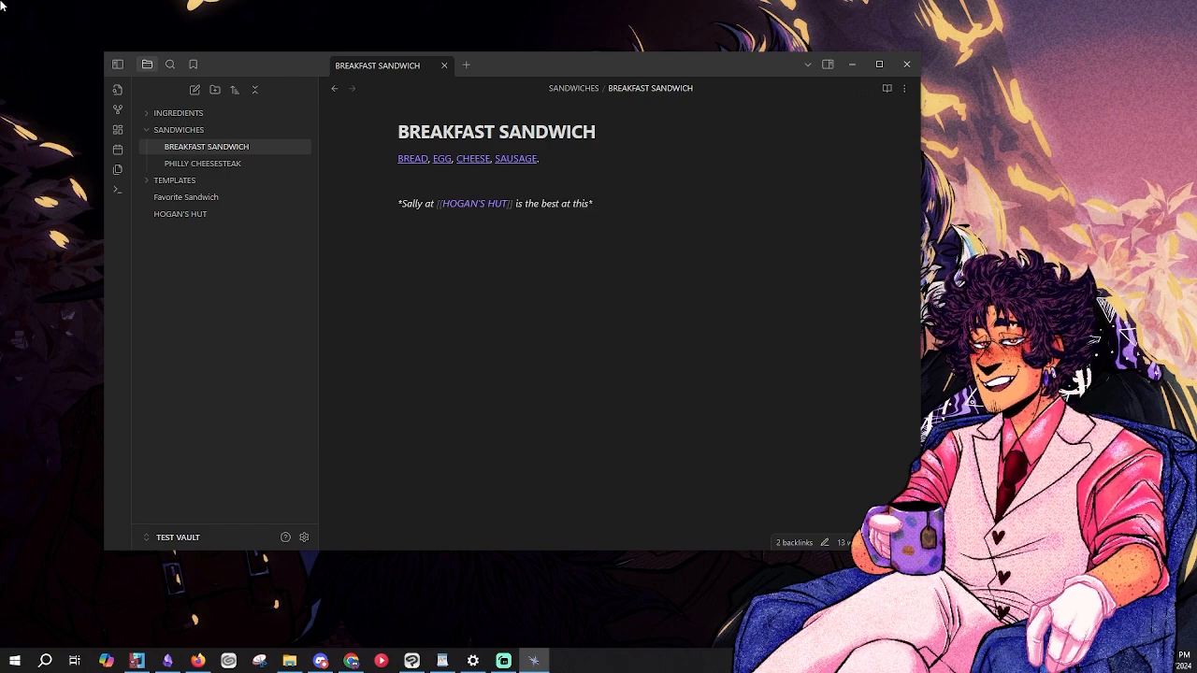
pyautogui.press('End')
pyautogui.write('.')
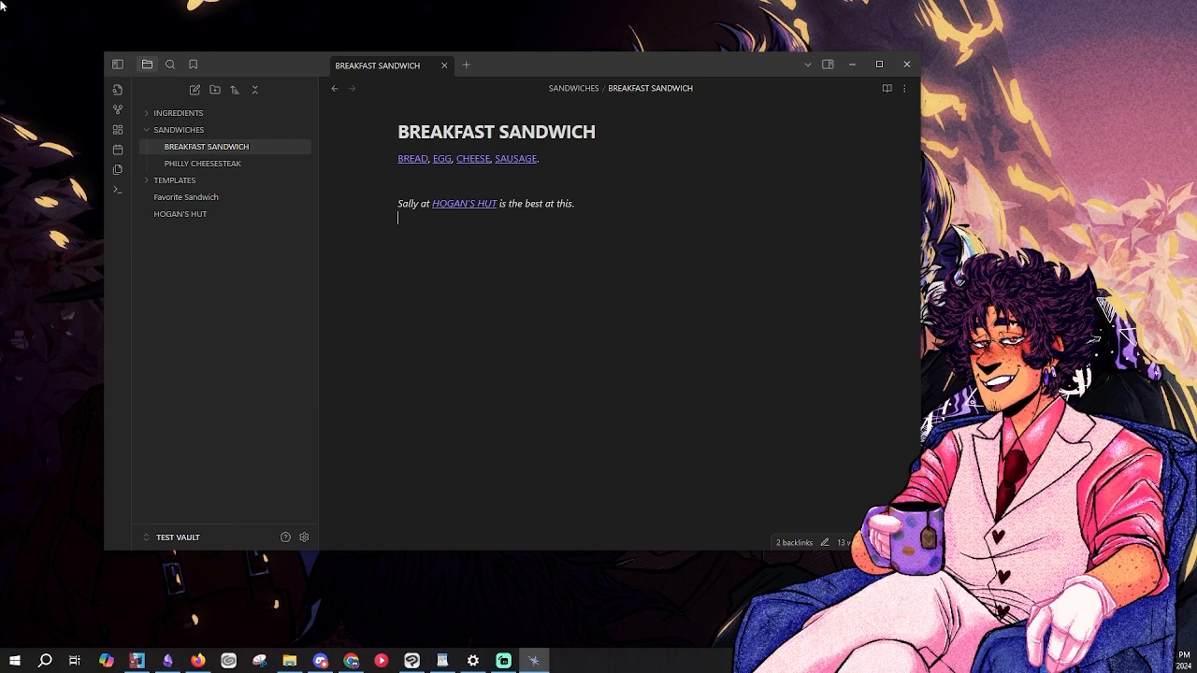
pyautogui.write('[')
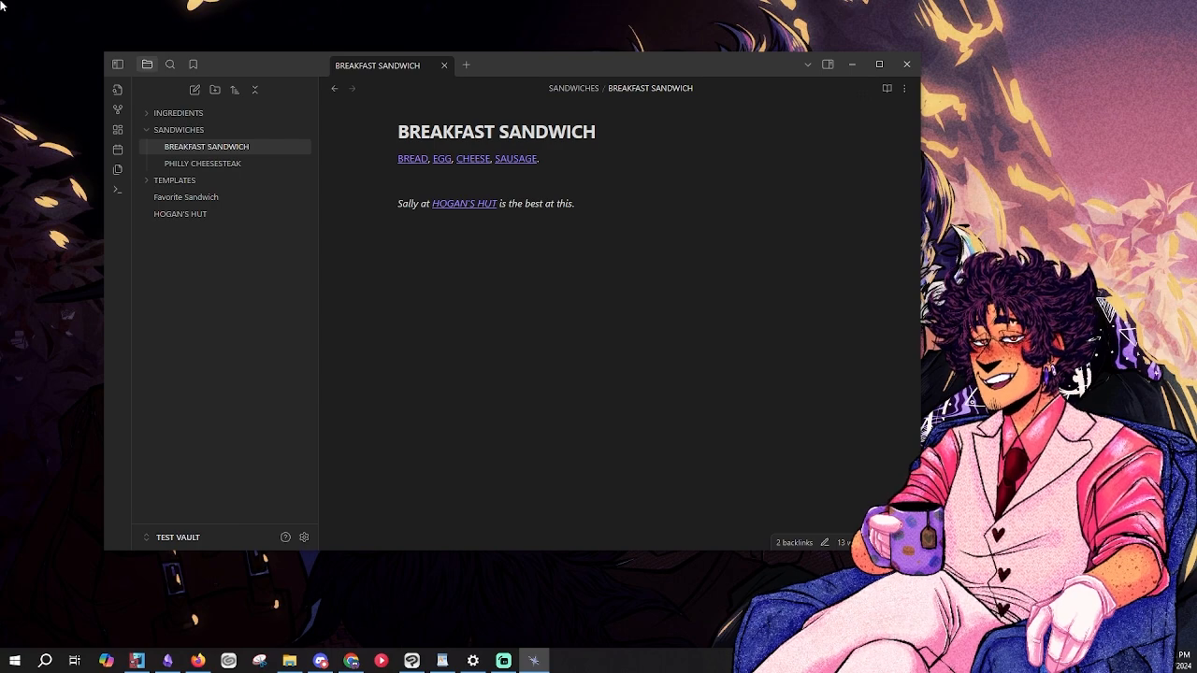
pyautogui.write('!')
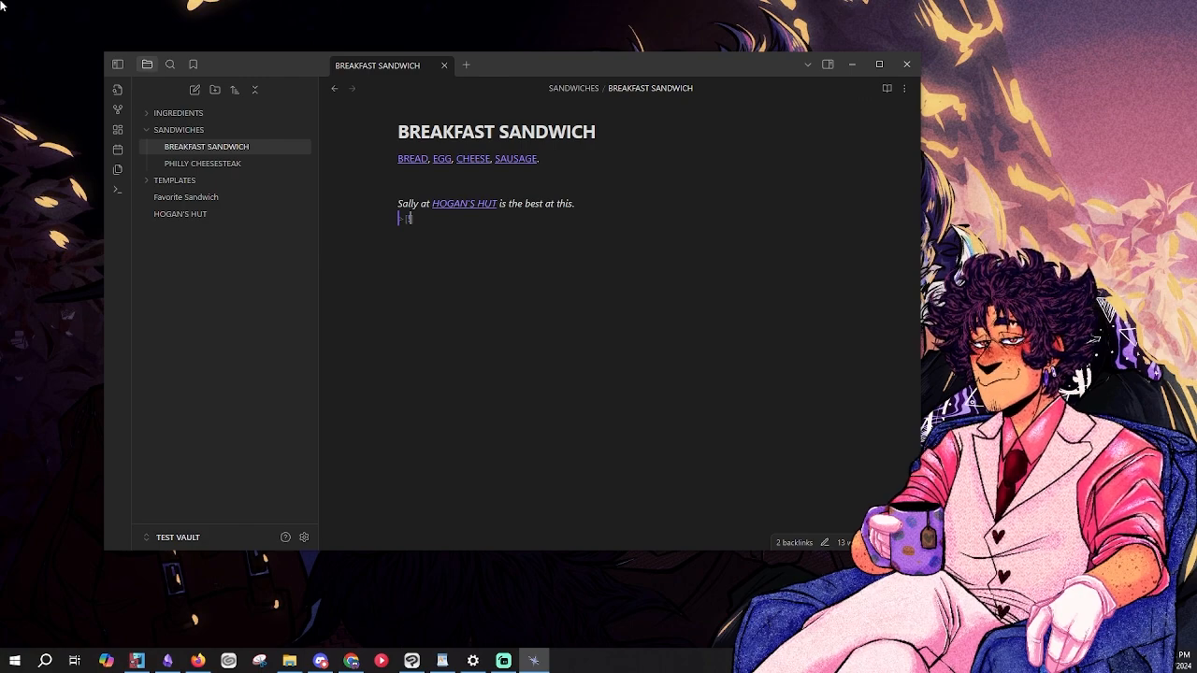
pyautogui.press('BackSpace')
pyautogui.press('BackSpace')
pyautogui.press('BackSpace')
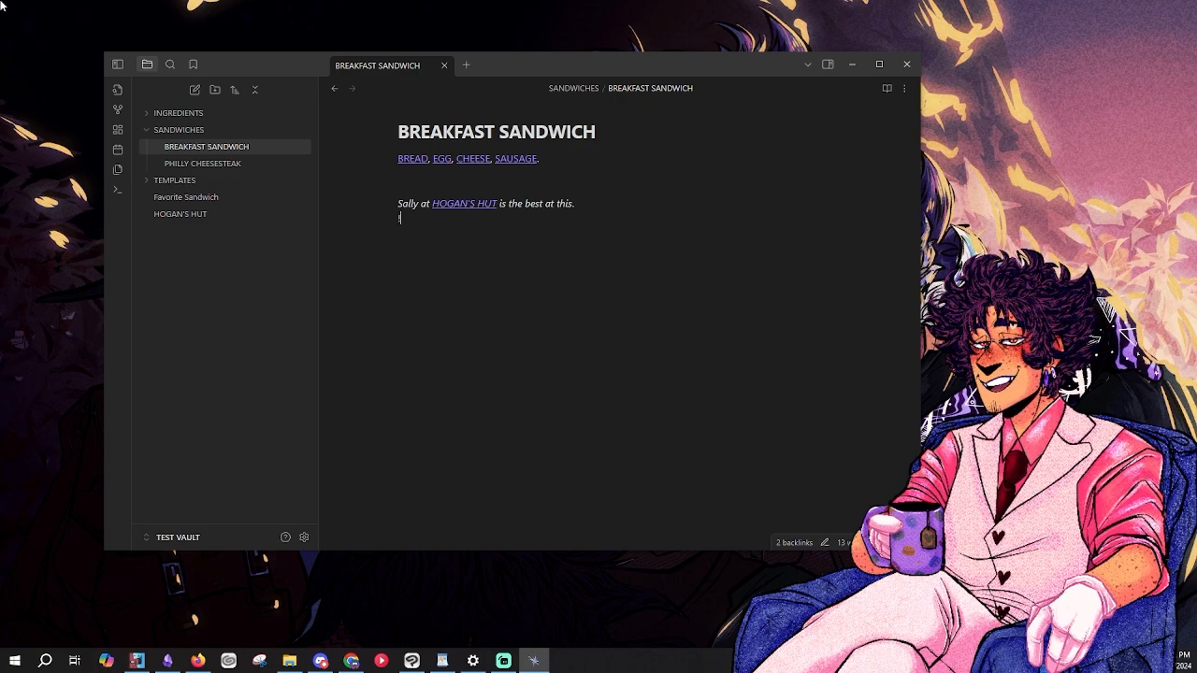
pyautogui.write('[')
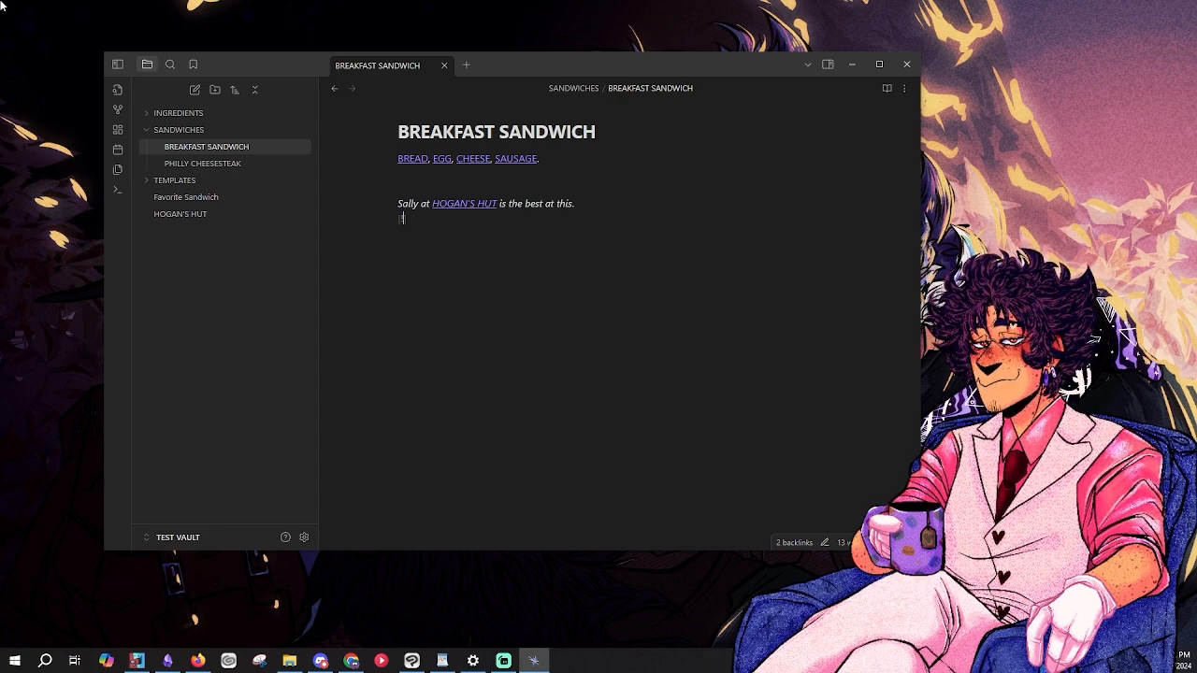
pyautogui.write('!')
pyautogui.press('BackSpace')
pyautogui.press('BackSpace')
pyautogui.press('BackSpace')
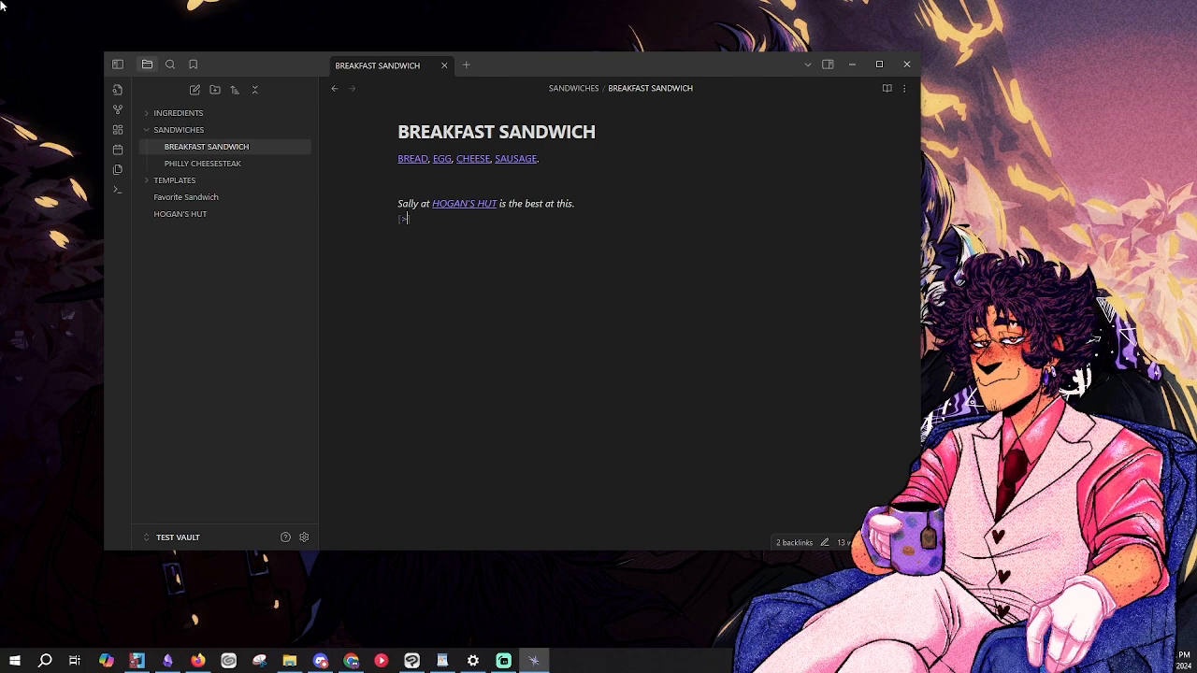
# - Add a danger callout directly below the italic line, using the Markdown syntax >[!danger]
pyautogui.write('!')
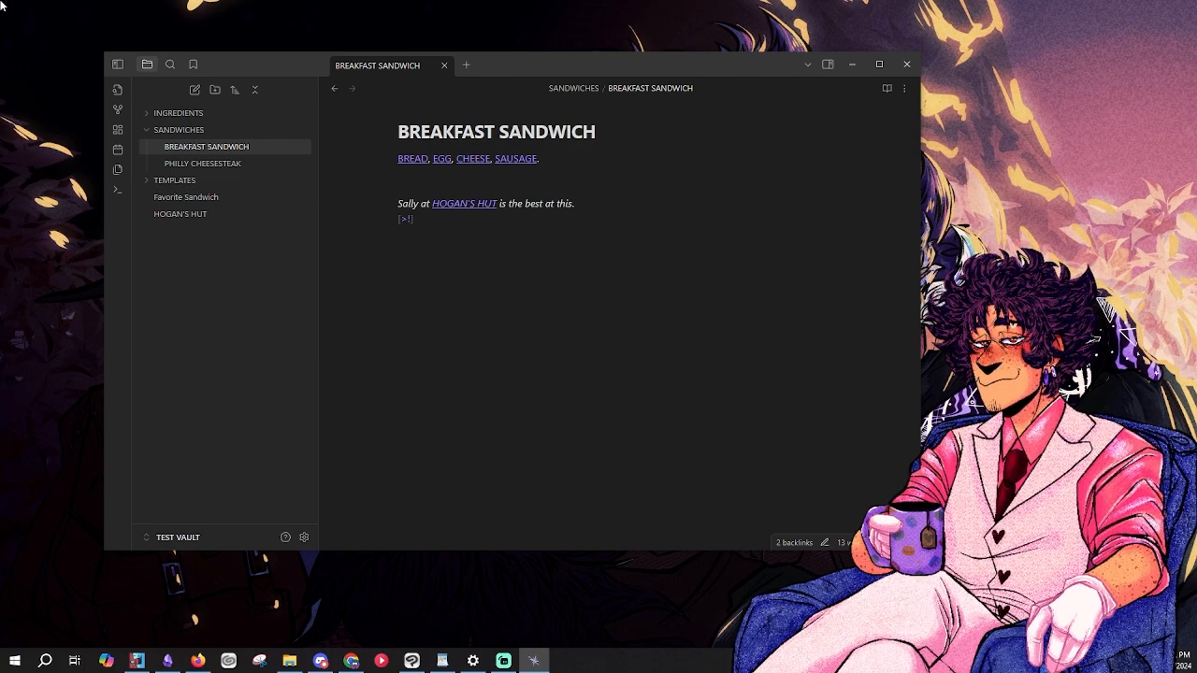
pyautogui.write('danger]')
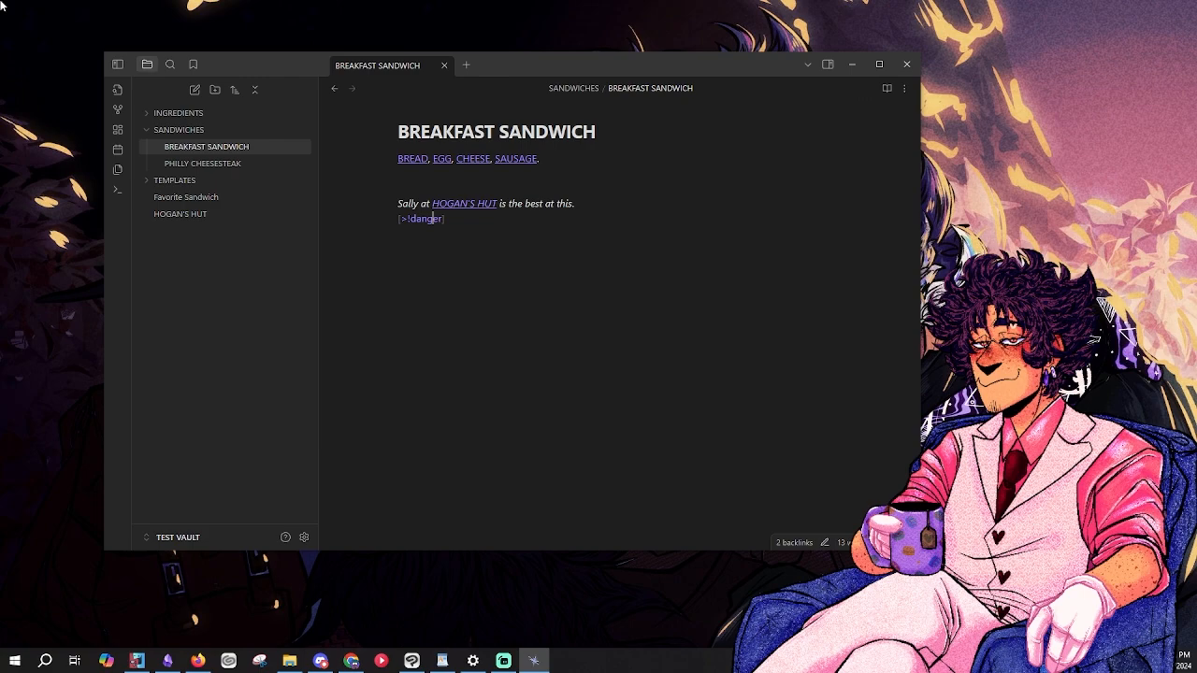
pyautogui.press('BackSpace')
pyautogui.press('Left')
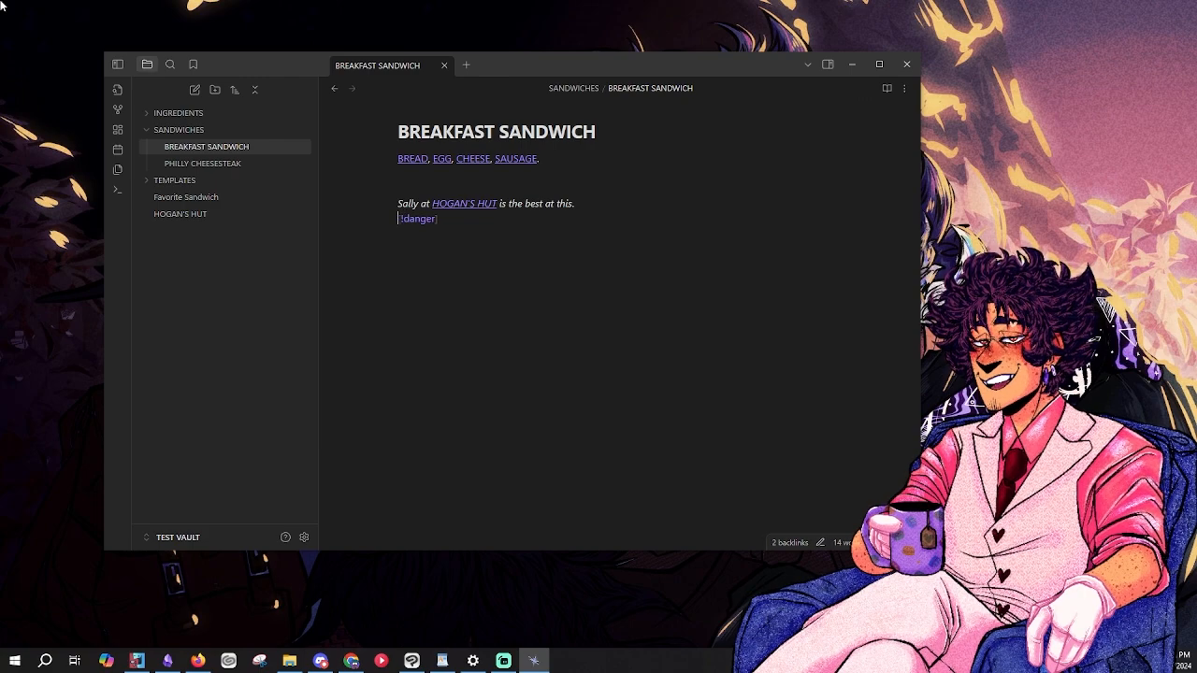
pyautogui.write('>')
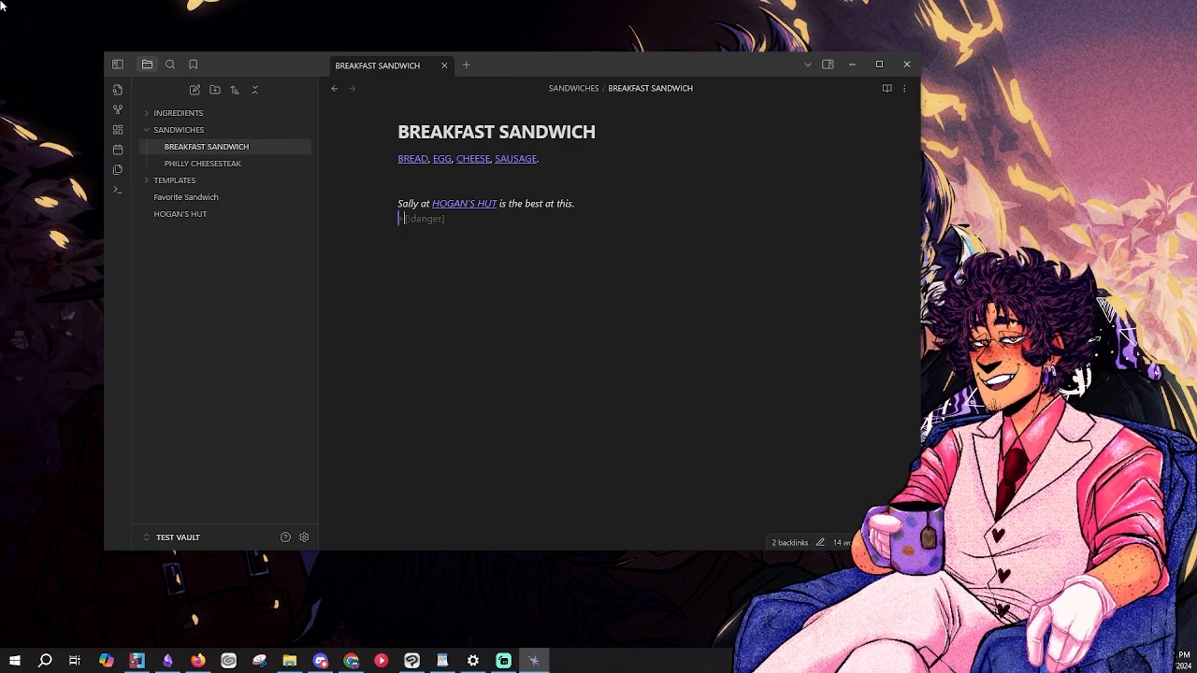
pyautogui.press('Left')
pyautogui.press('Left')
pyautogui.press('Left')
pyautogui.press('Left')
pyautogui.press('Left')
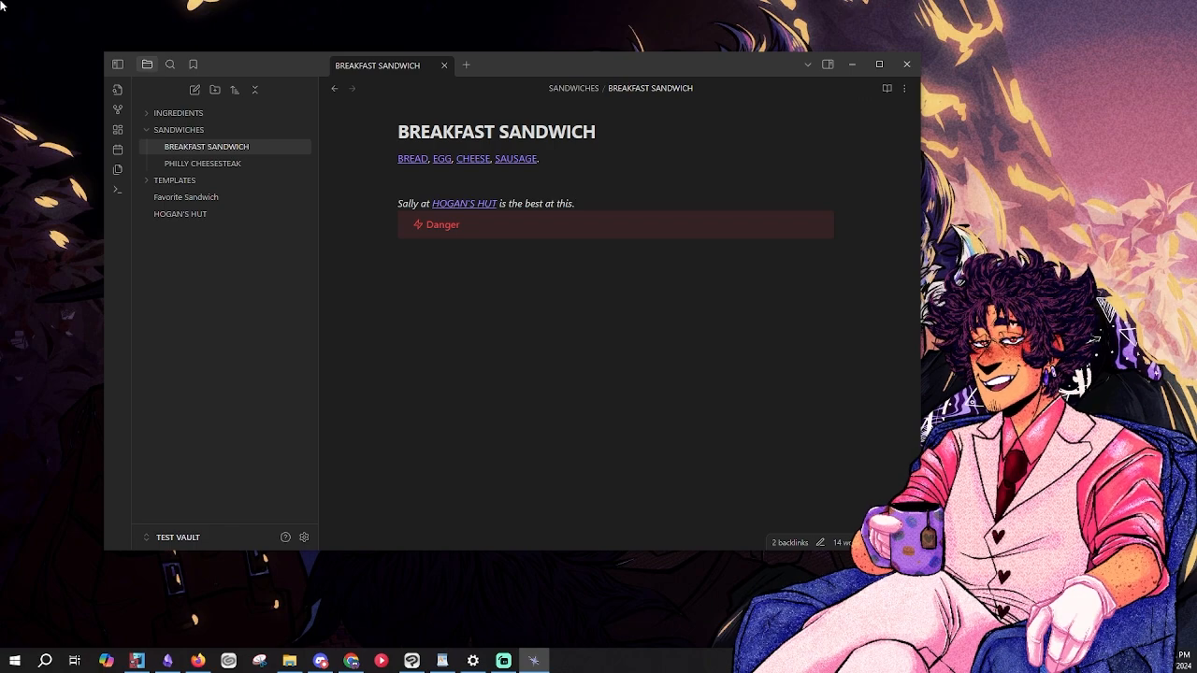
# - Title the danger callout "DO NOT EAT SANDWHICHES MADE BY", ending with an internal link containing a person's first name
pyautogui.click(494, 221)
pyautogui.click(449, 223)
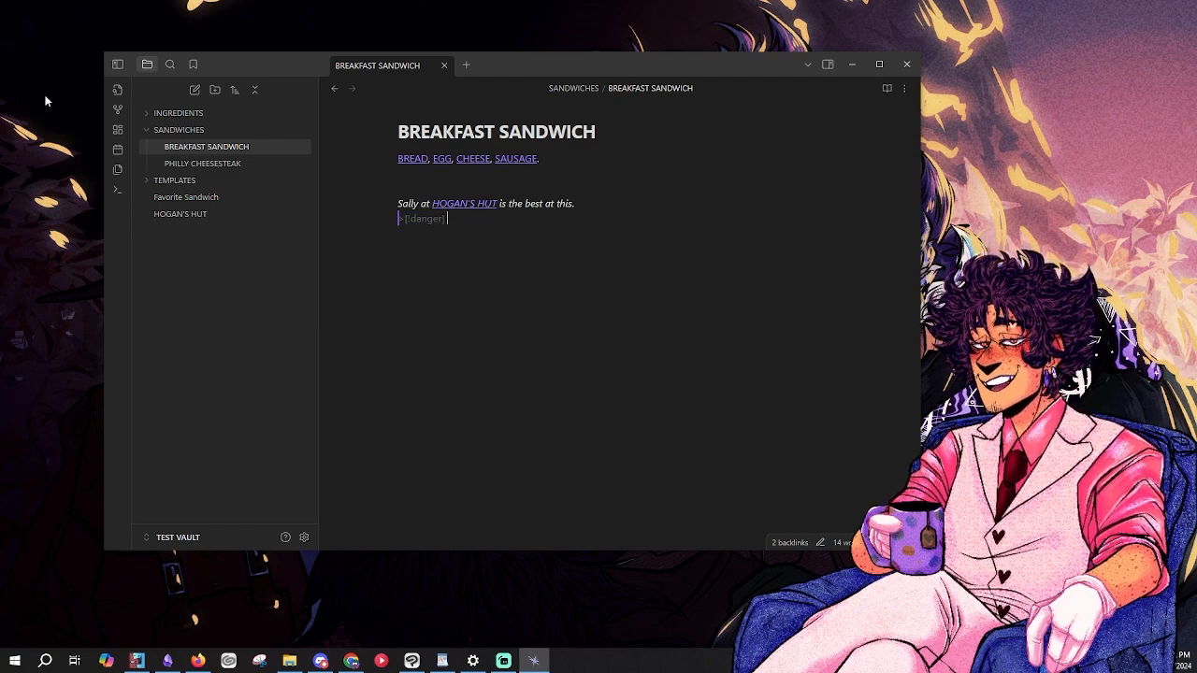
pyautogui.write('DO NOT EAT')
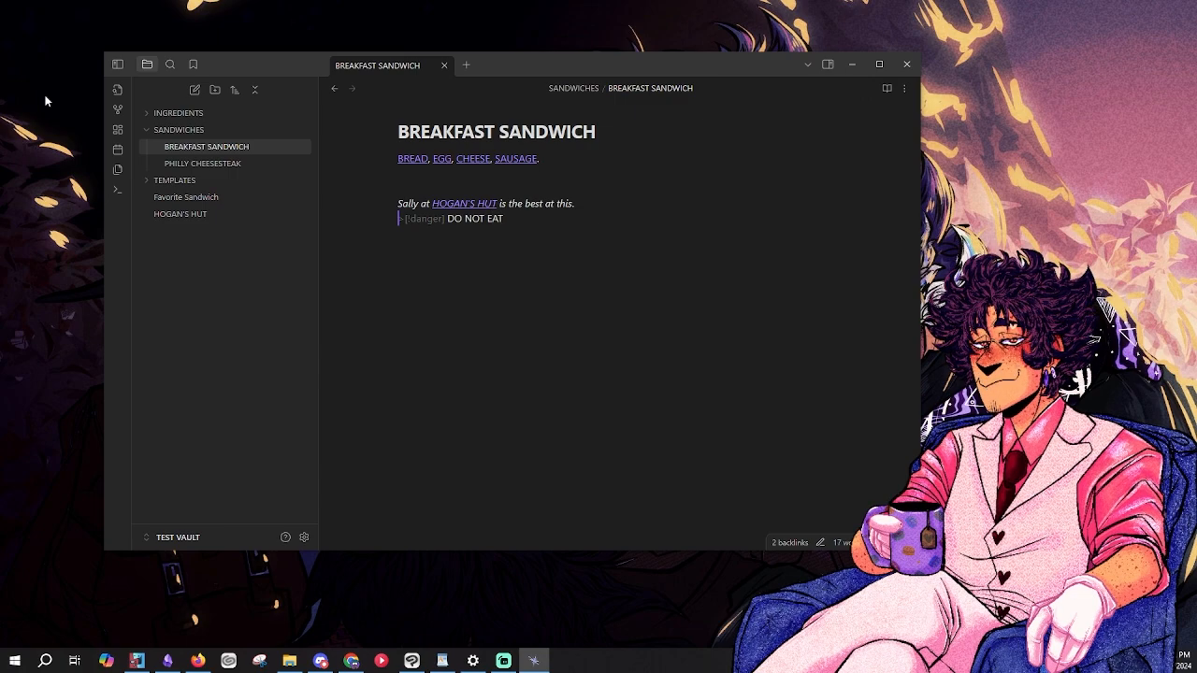
pyautogui.write(' SANDIWH')
pyautogui.press('BackSpace')
pyautogui.press('BackSpace')
pyautogui.press('BackSpace')
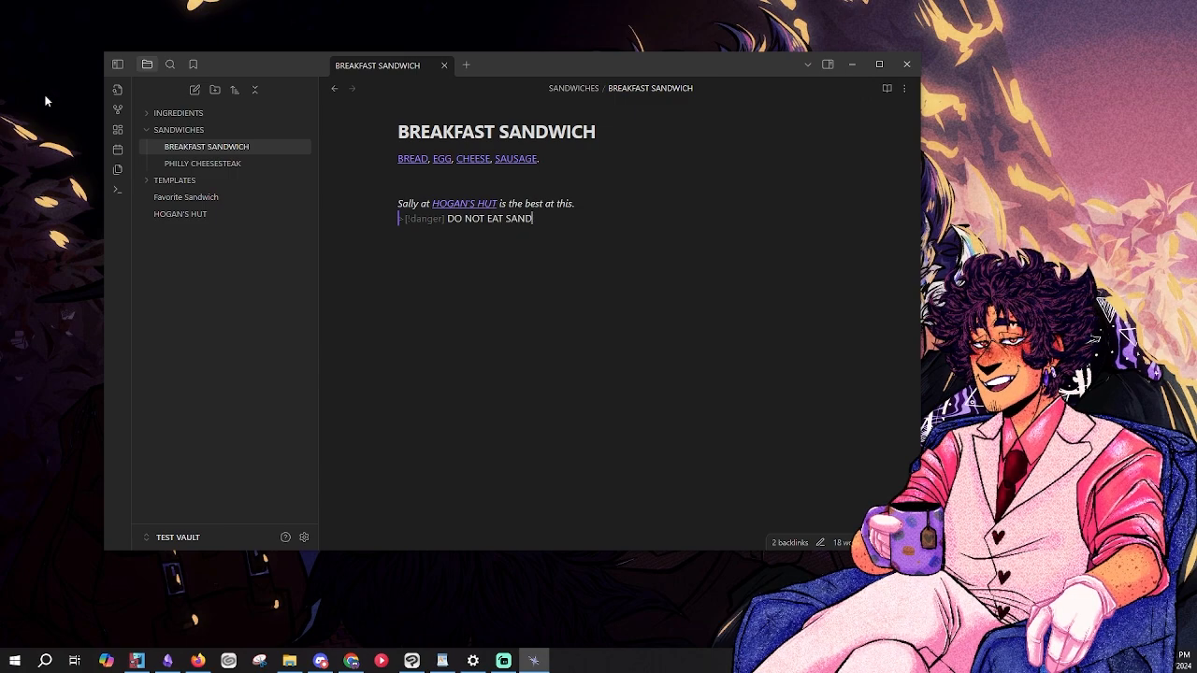
pyautogui.write('WHICHES MA')
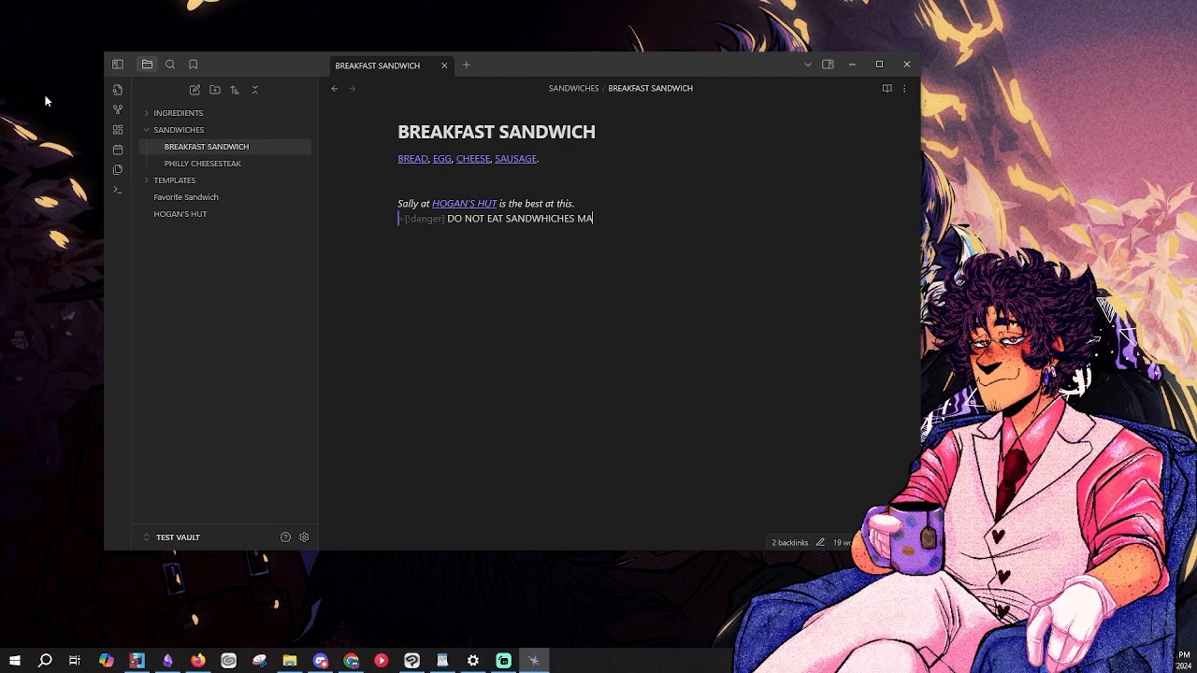
pyautogui.write('DE BY [[FRE')
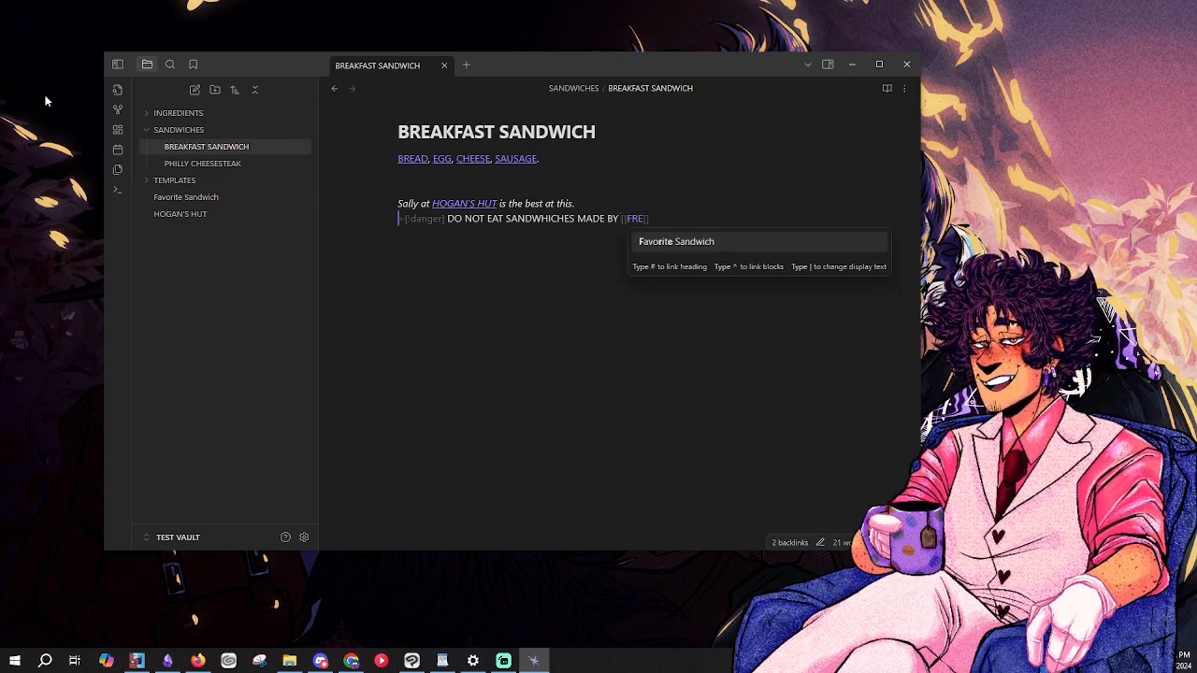
pyautogui.write('D.')
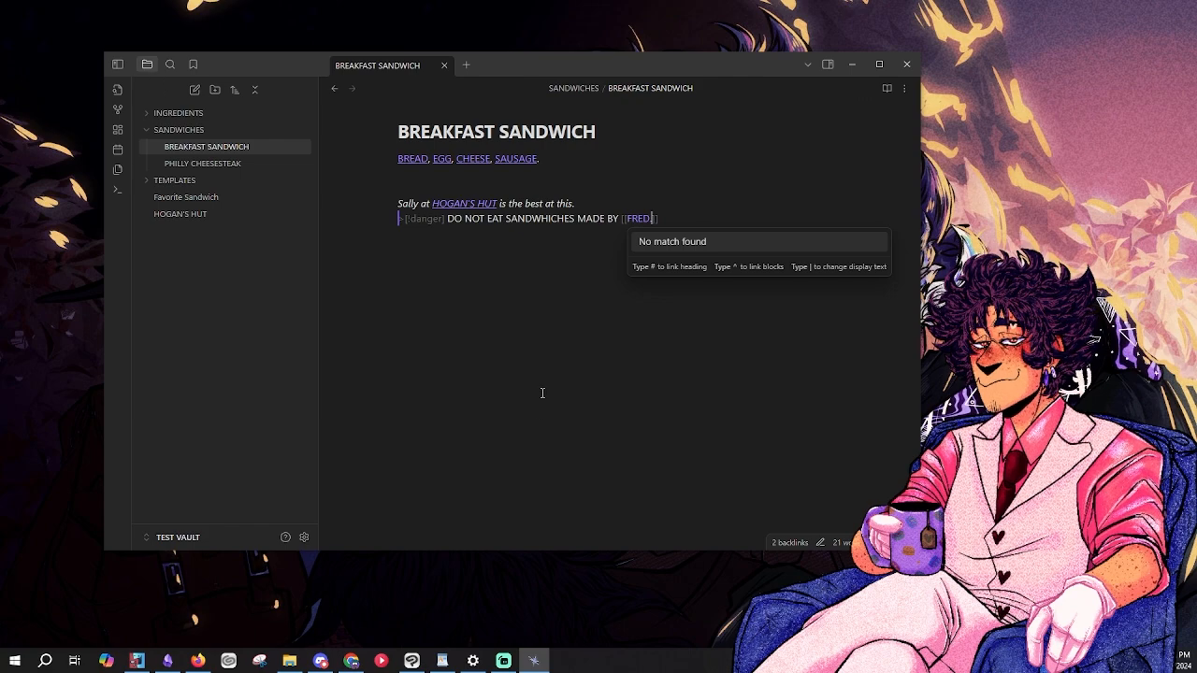
pyautogui.press('Escape')
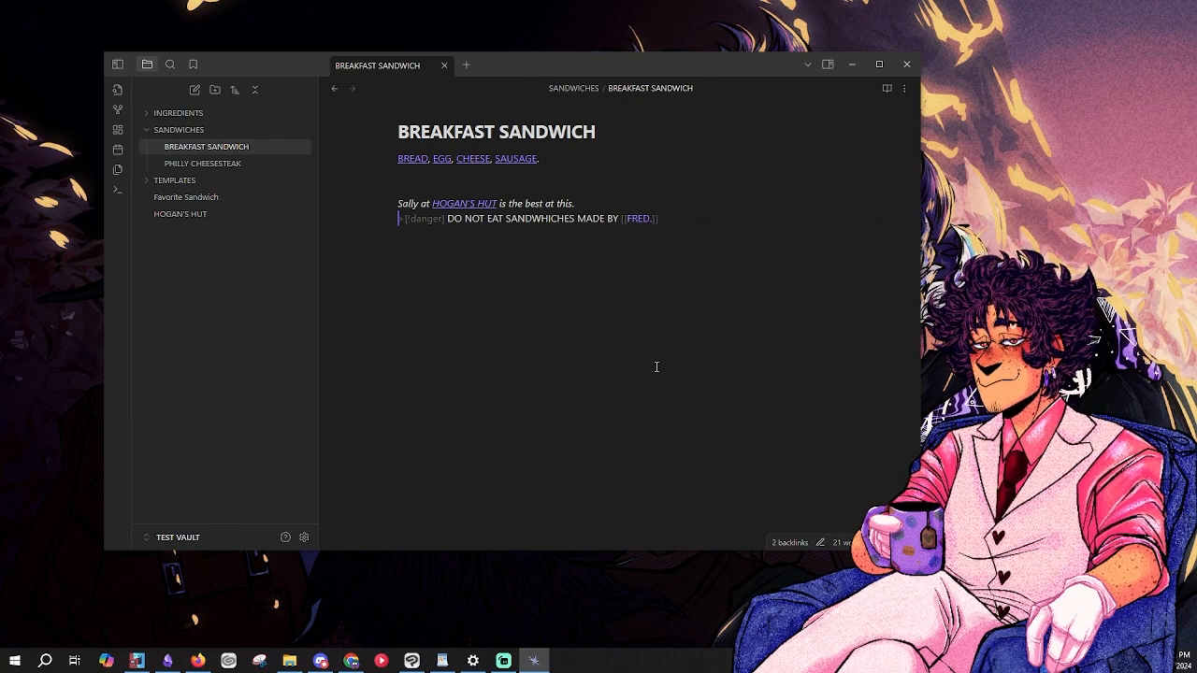
pyautogui.press('Return')
pyautogui.press('Return')
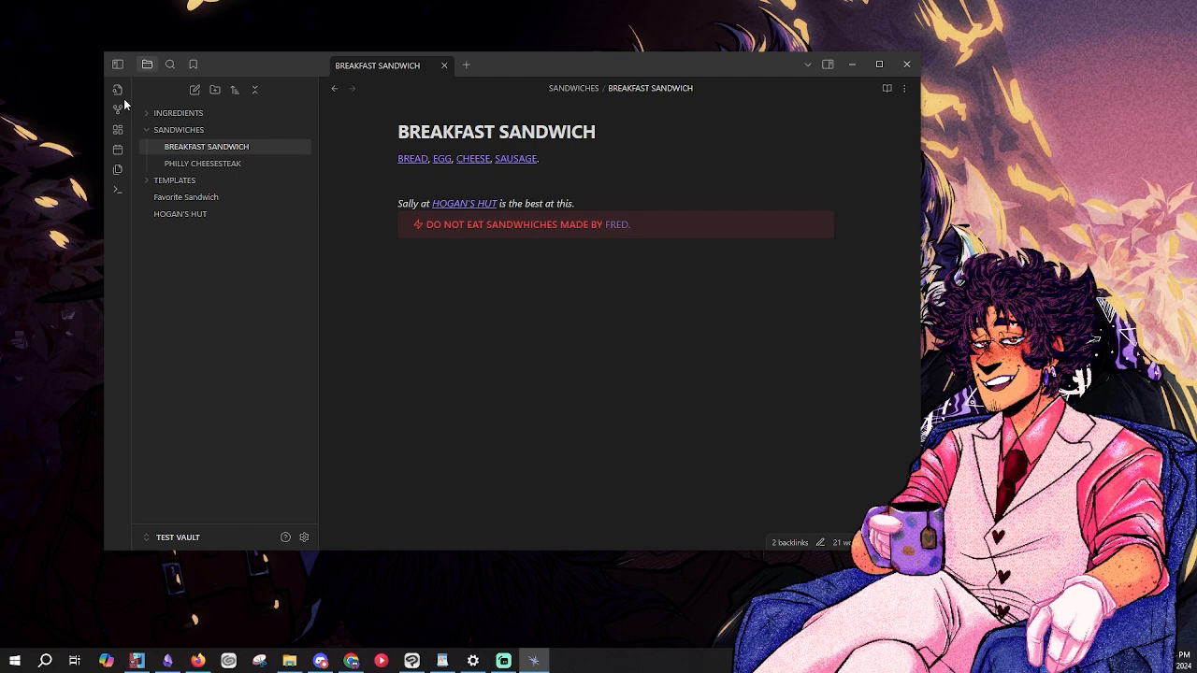
# - Turn on community plugins in the vault settings
pyautogui.click(304, 538)
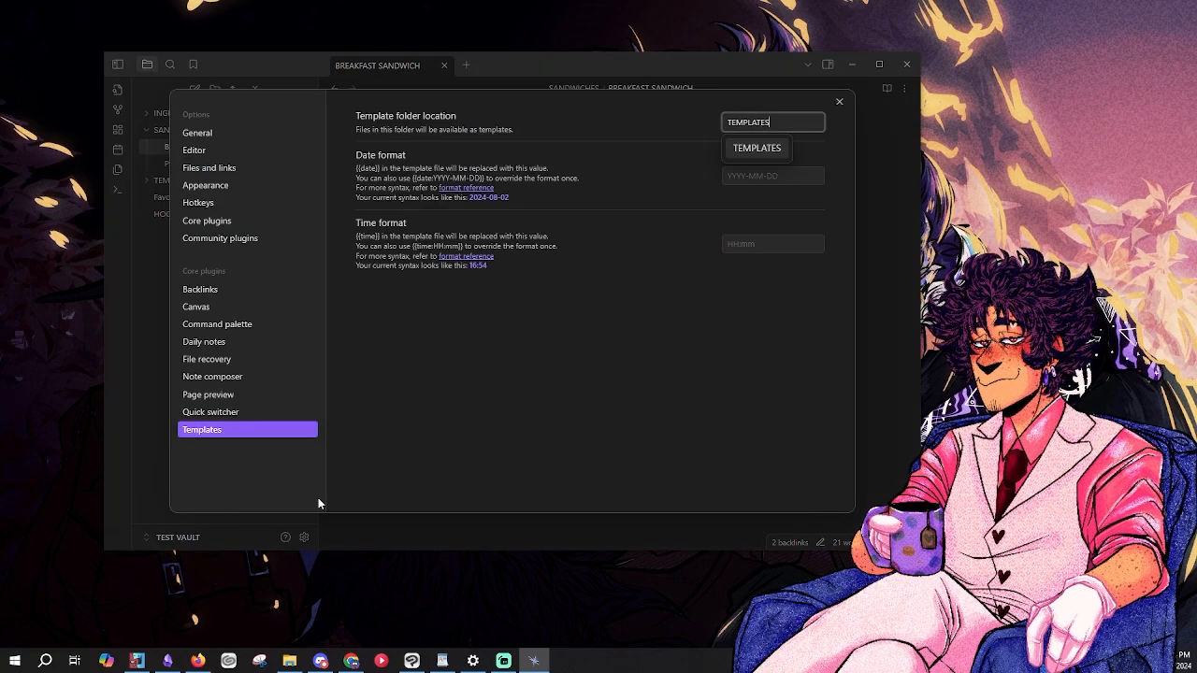
pyautogui.click(234, 236)
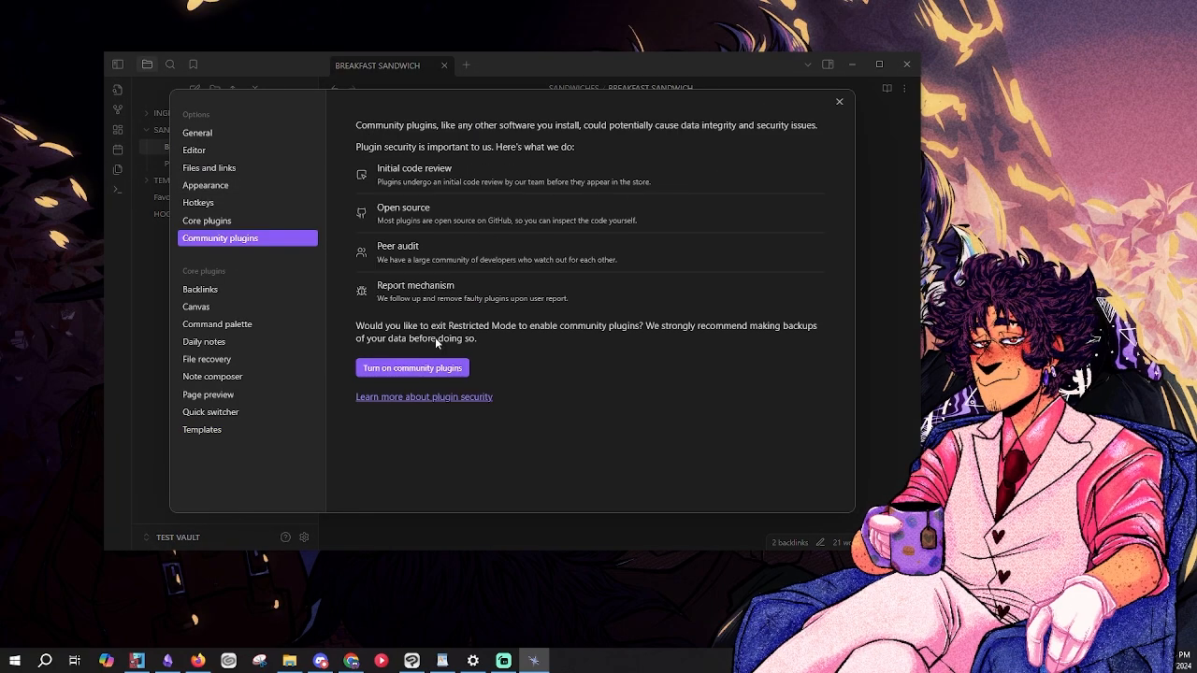
pyautogui.click(421, 367)
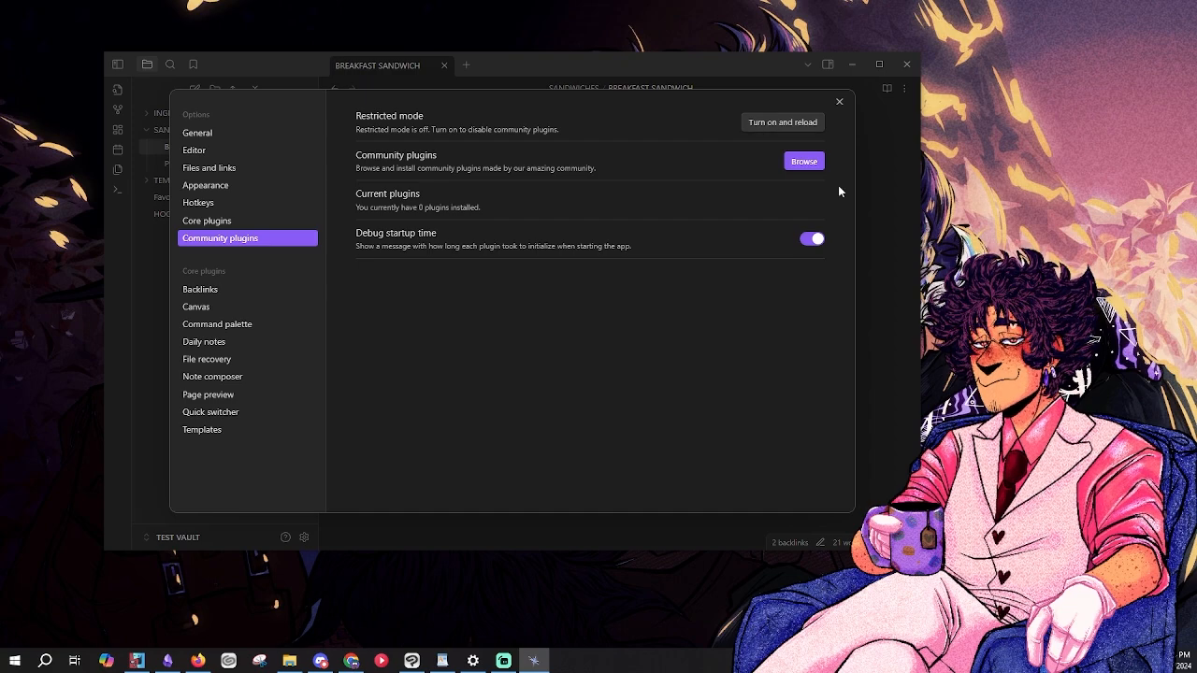
# - Search the community plugins for "KAN", then install the Kanban plugin and enable it
pyautogui.click(801, 161)
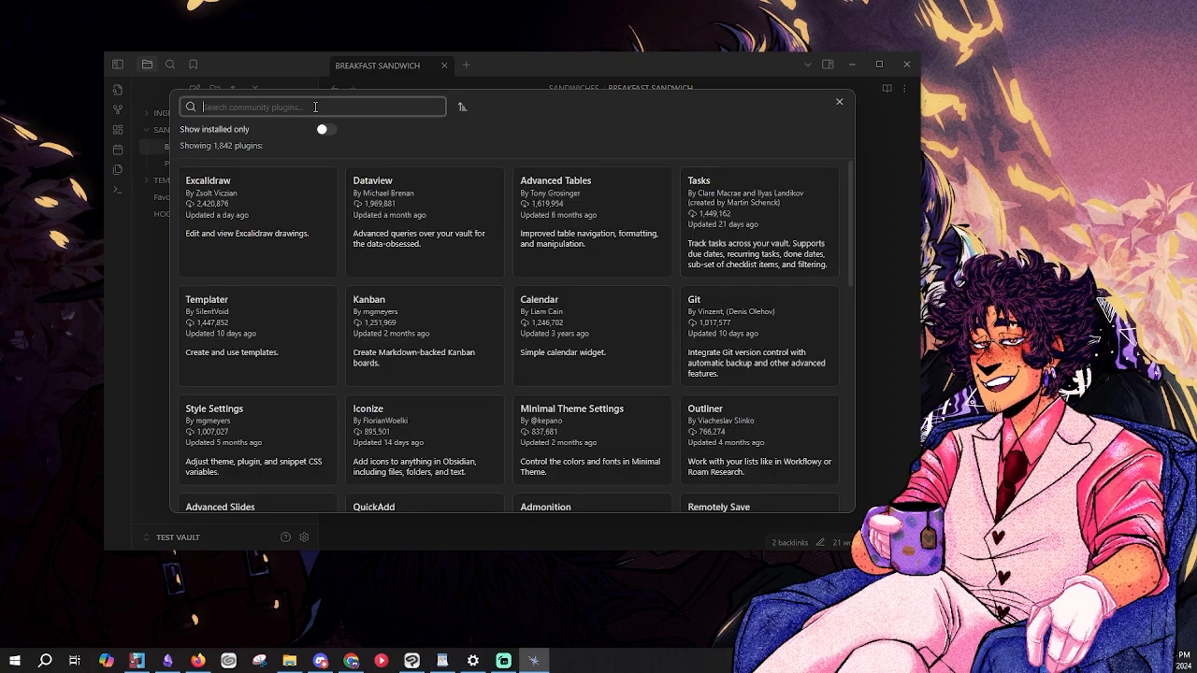
pyautogui.write('KAN')
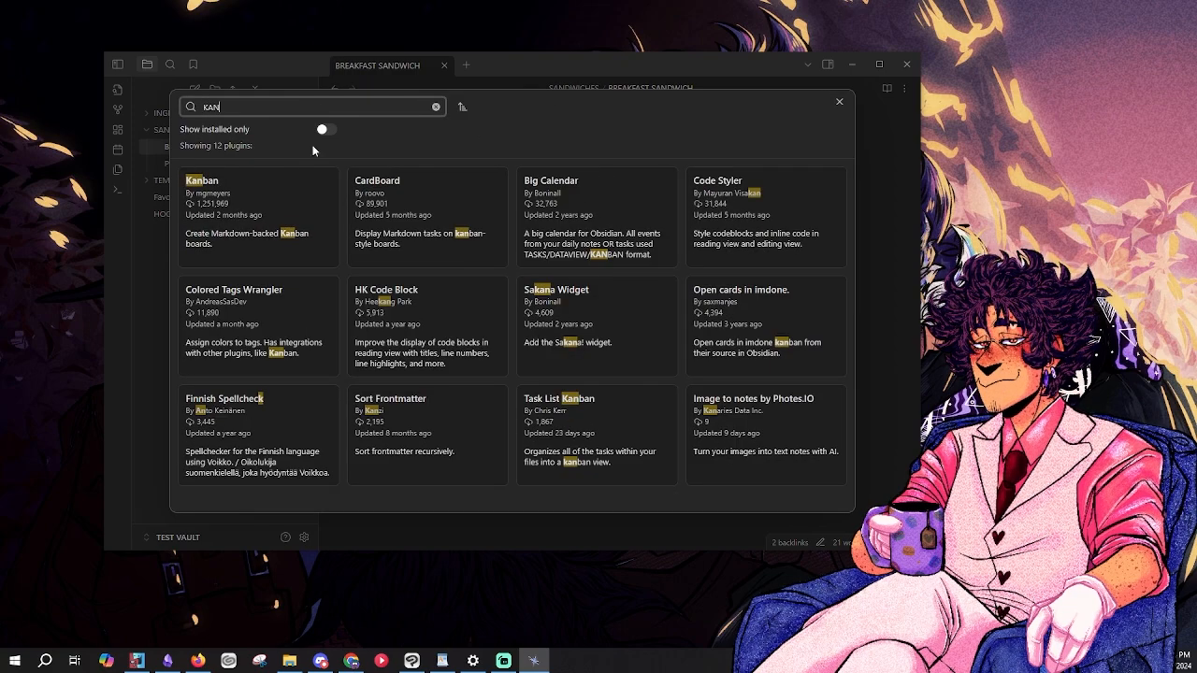
pyautogui.click(295, 214)
pyautogui.click(400, 274)
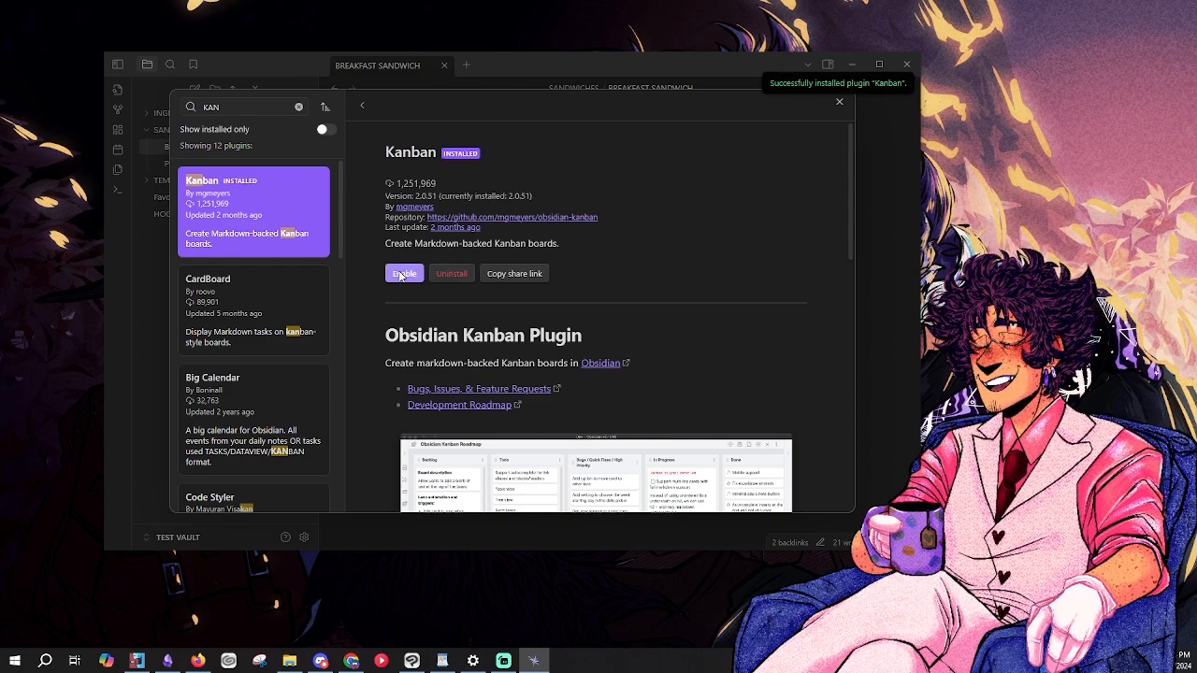
pyautogui.click(838, 101)
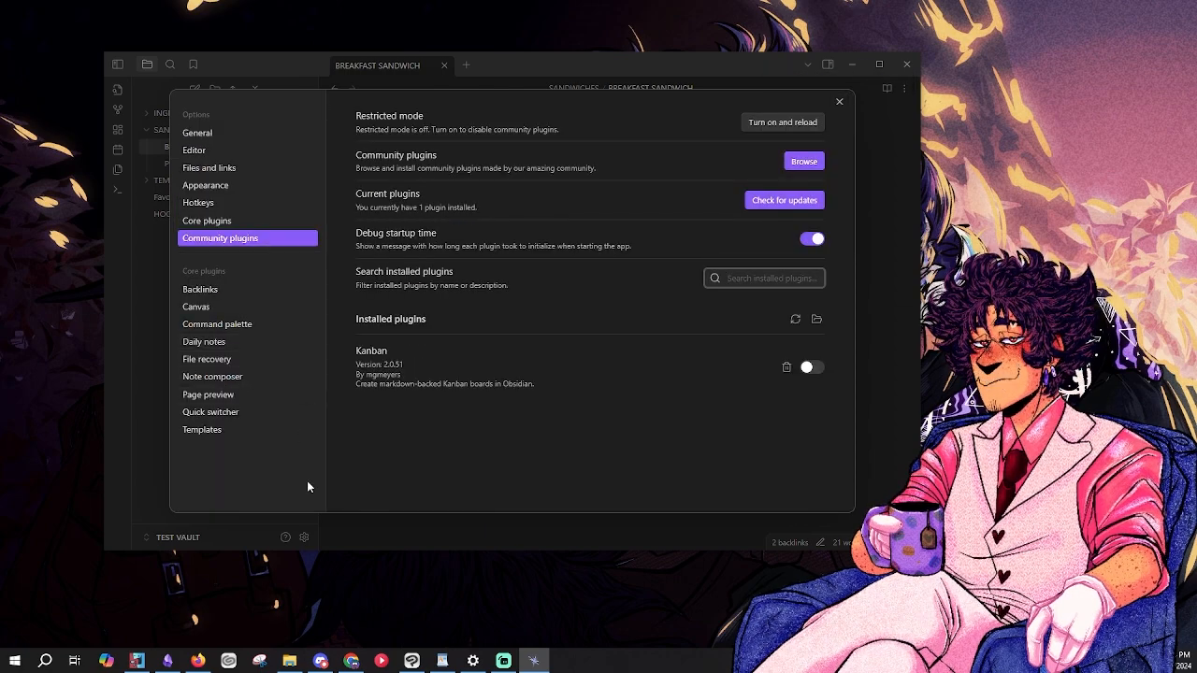
pyautogui.click(819, 366)
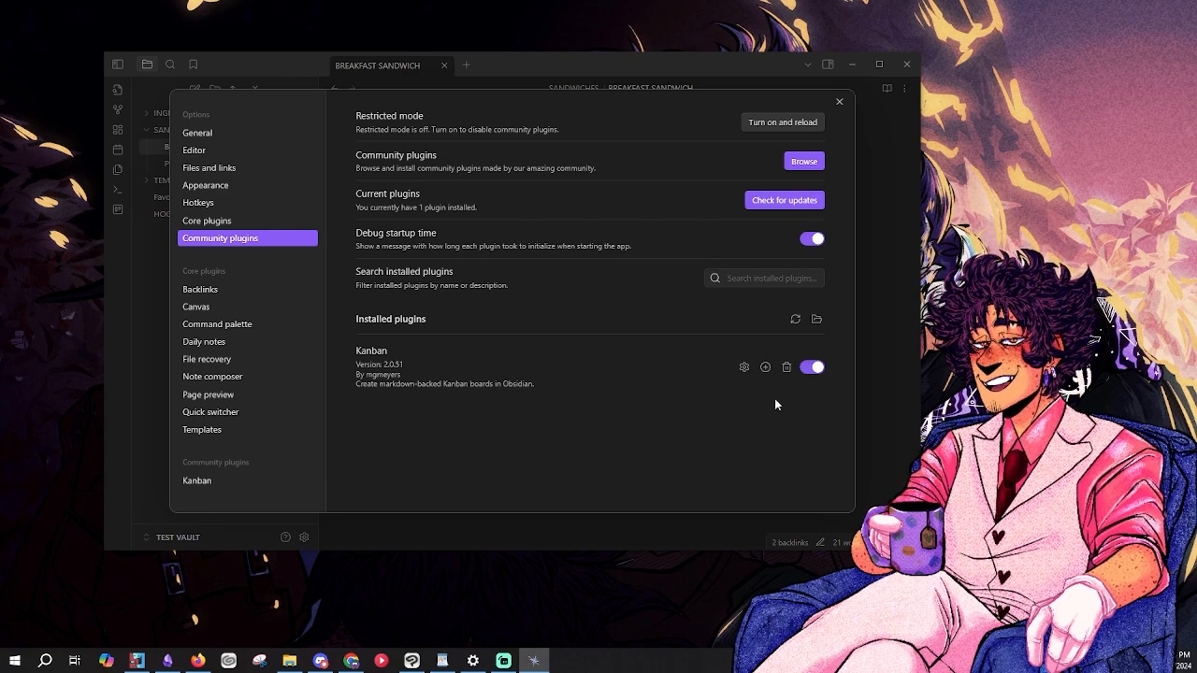
# - Leave the settings and create a new Kanban board with a first list titled "SANDWICH LORE"
pyautogui.click(839, 101)
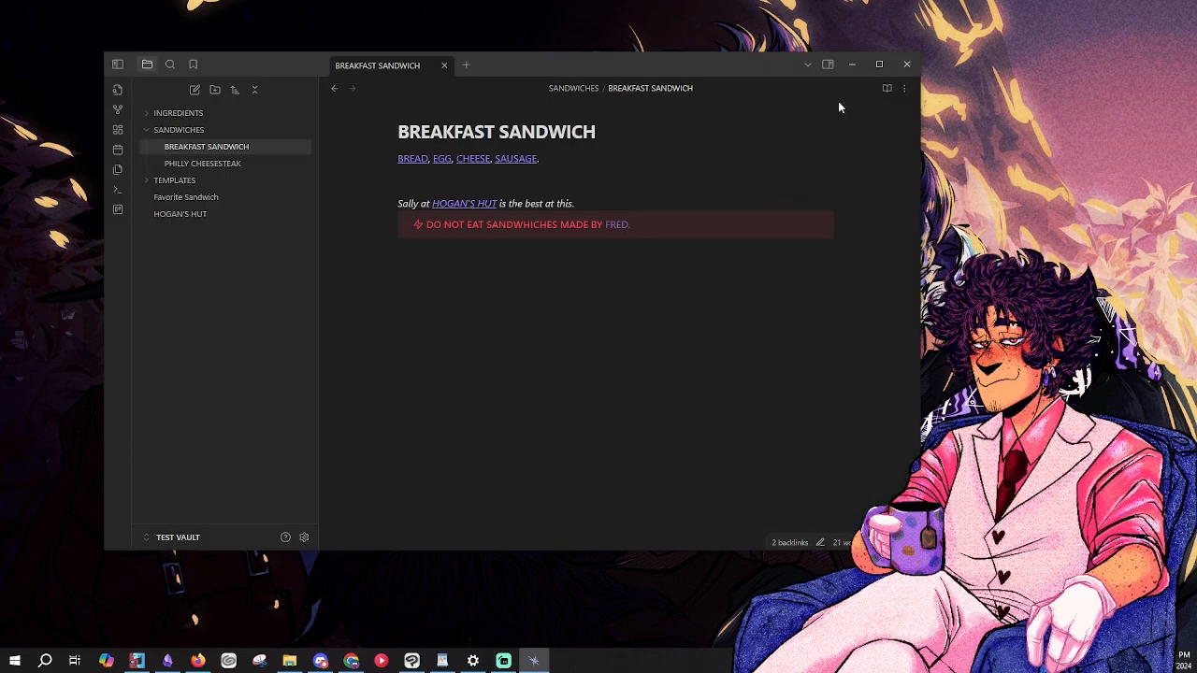
pyautogui.click(115, 210)
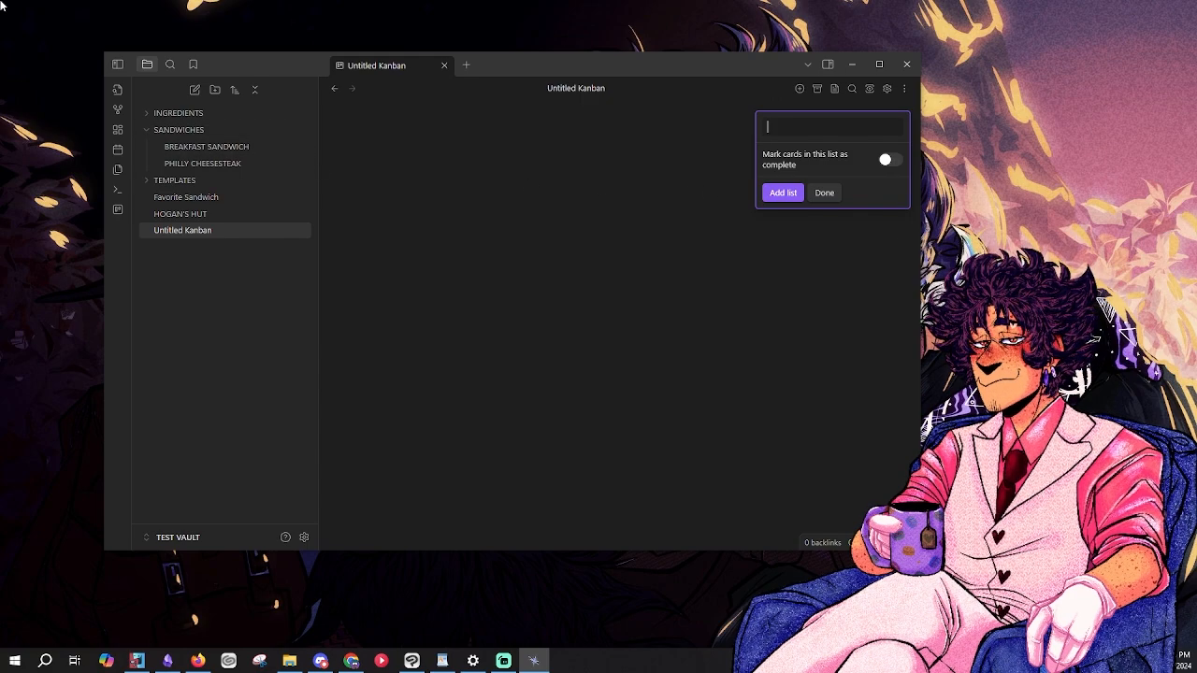
pyautogui.write('and')
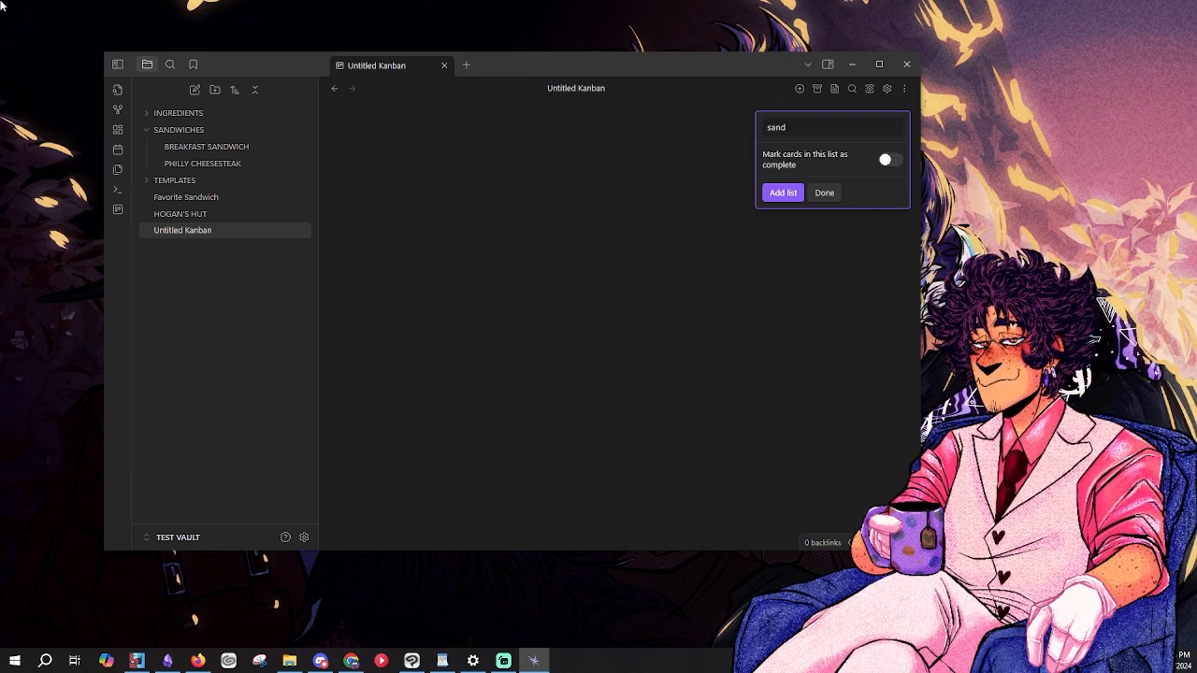
pyautogui.press('BackSpace')
pyautogui.press('BackSpace')
pyautogui.press('BackSpace')
pyautogui.write('a')
pyautogui.press('BackSpace')
pyautogui.press('BackSpace')
pyautogui.write('SA')
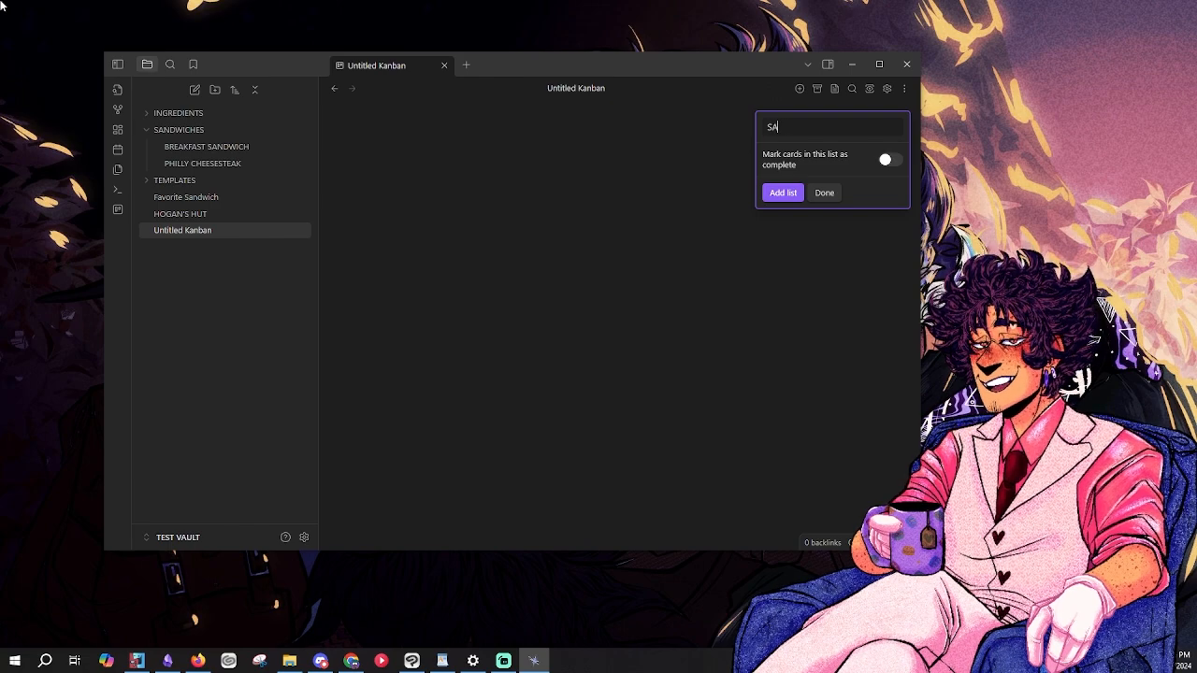
pyautogui.write('NDWICH LORE')
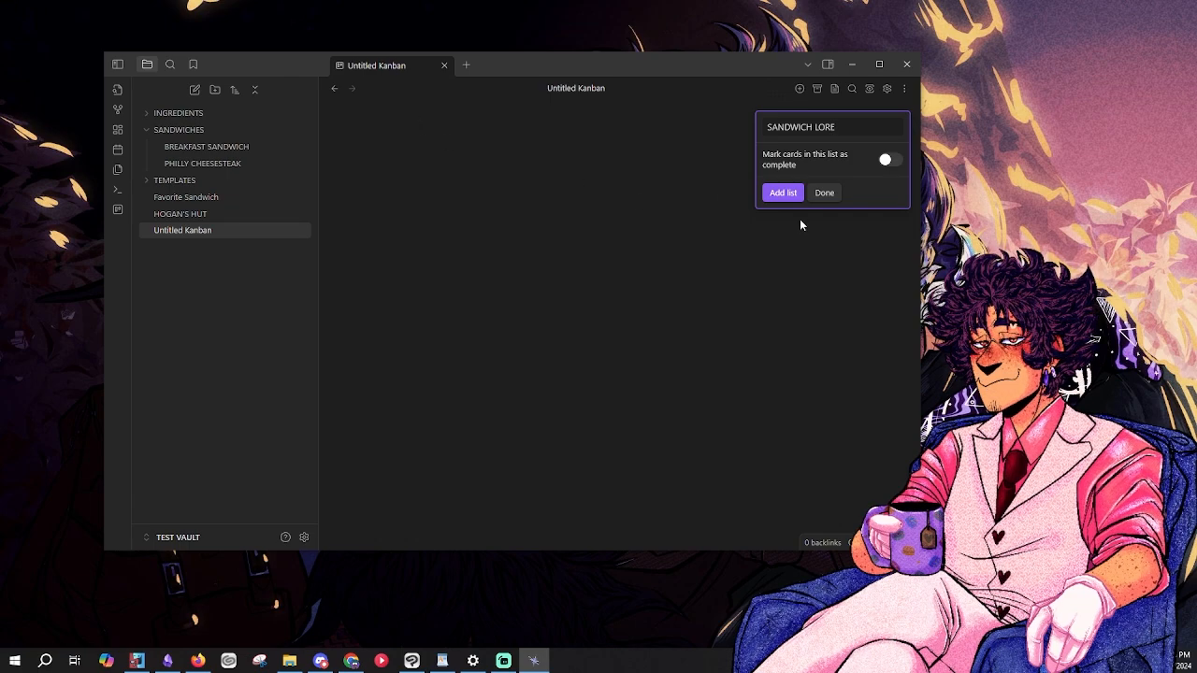
pyautogui.click(782, 194)
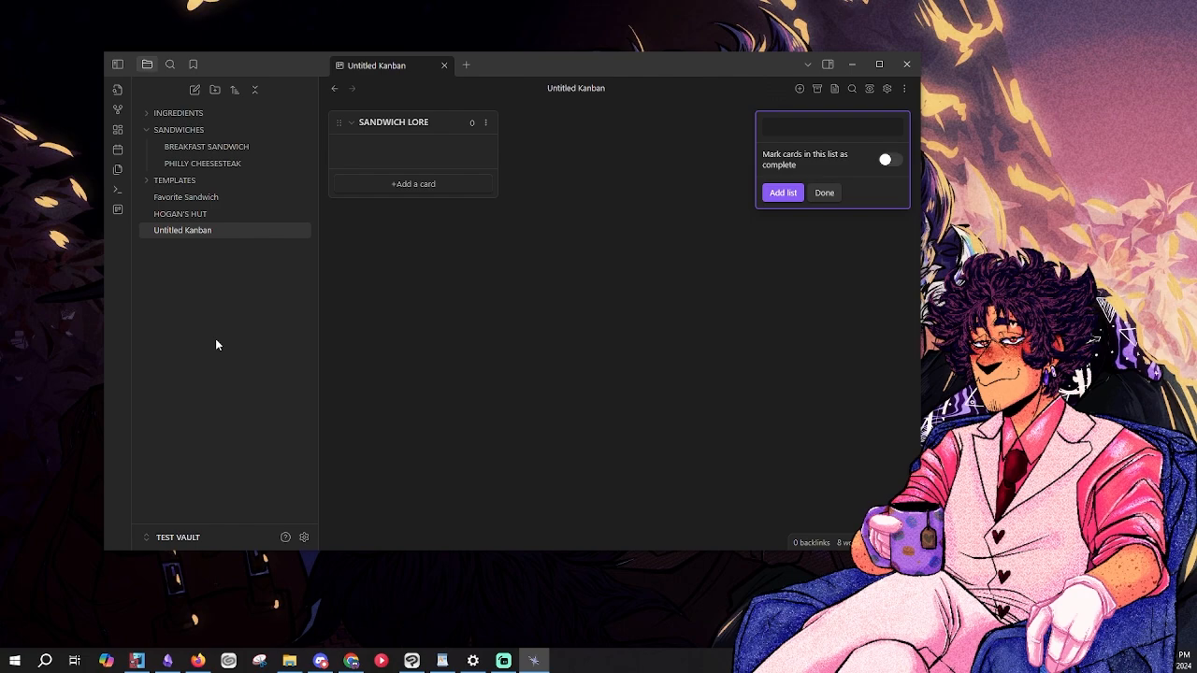
# - Add a second list titled "BOSSES" to the Kanban board
pyautogui.write('bre')
pyautogui.press('BackSpace')
pyautogui.press('BackSpace')
pyautogui.press('BackSpace')
pyautogui.write('B')
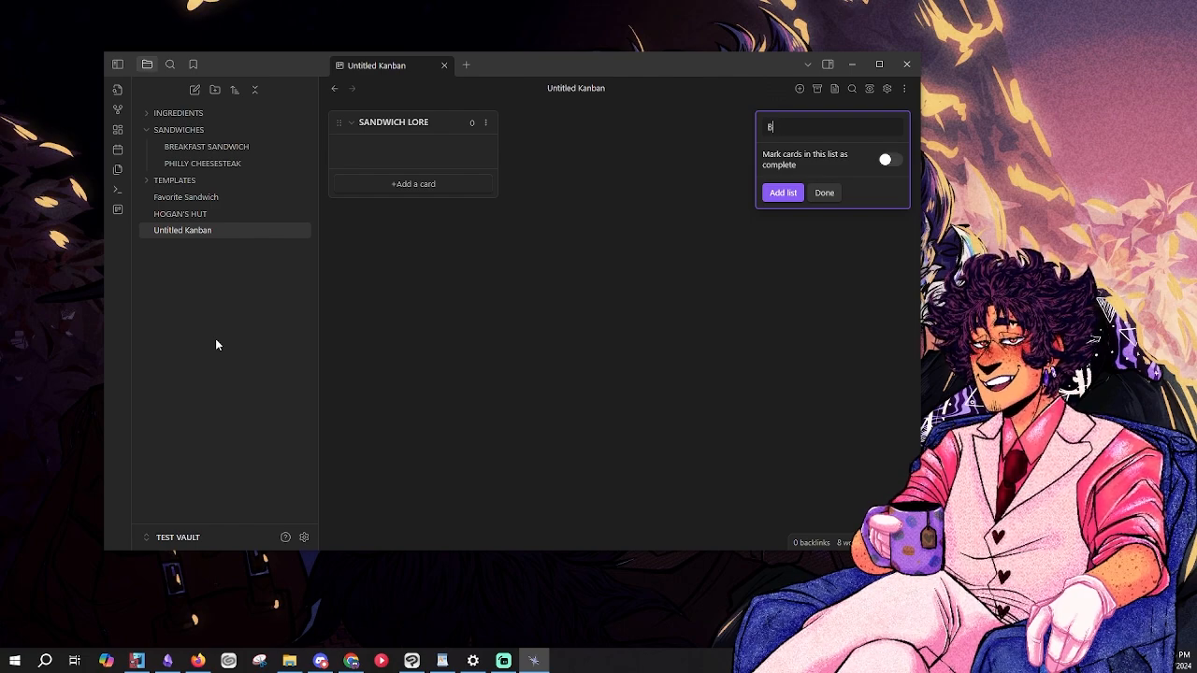
pyautogui.write('OSSES')
pyautogui.press('Return')
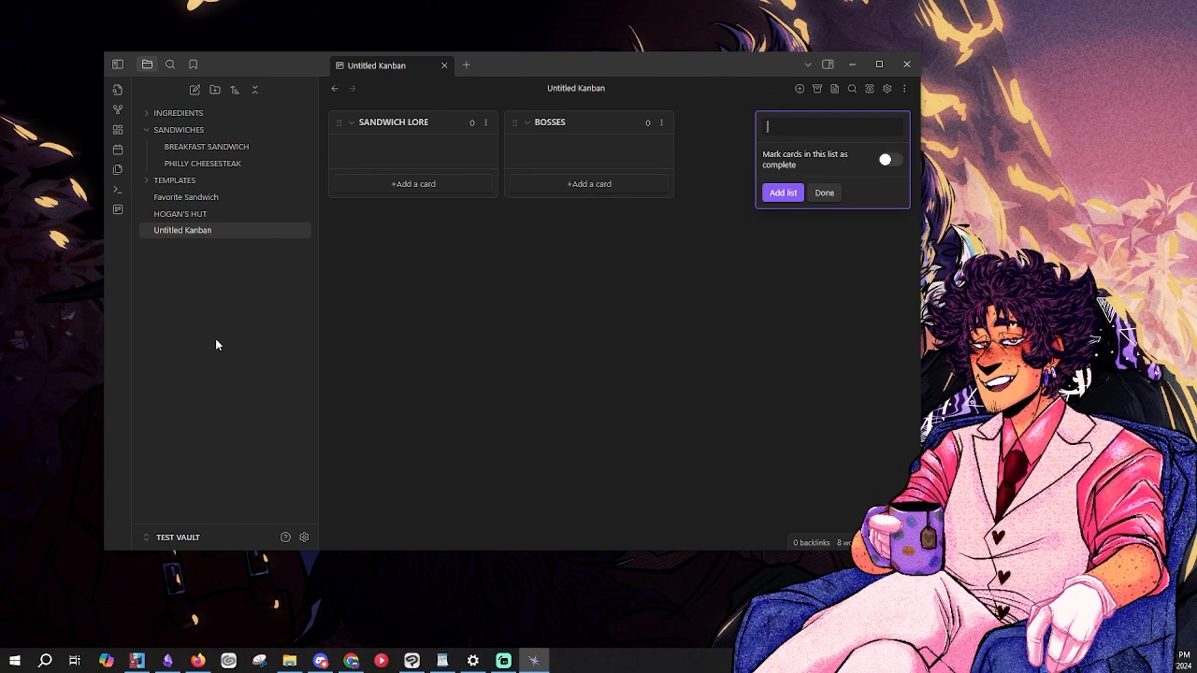
# - Add a card to the SANDWICH LORE list reading "WHAT'S UP WITH", followed by a person's first name and "????"
pyautogui.click(440, 185)
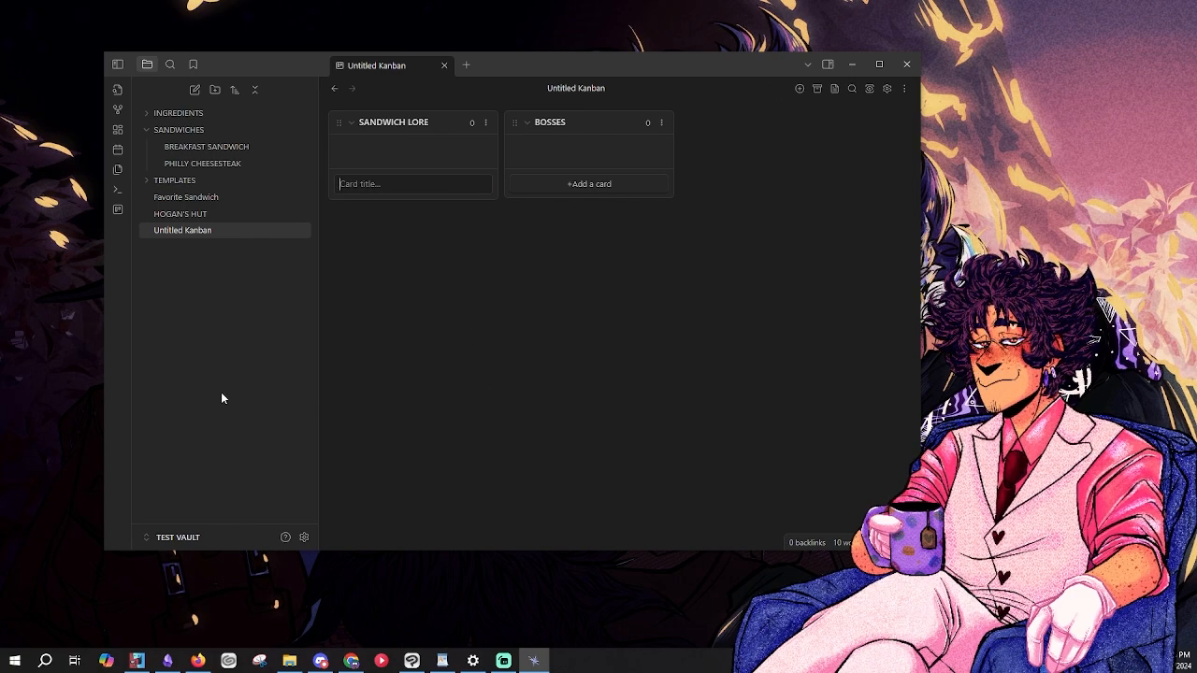
pyautogui.write('WHAT')
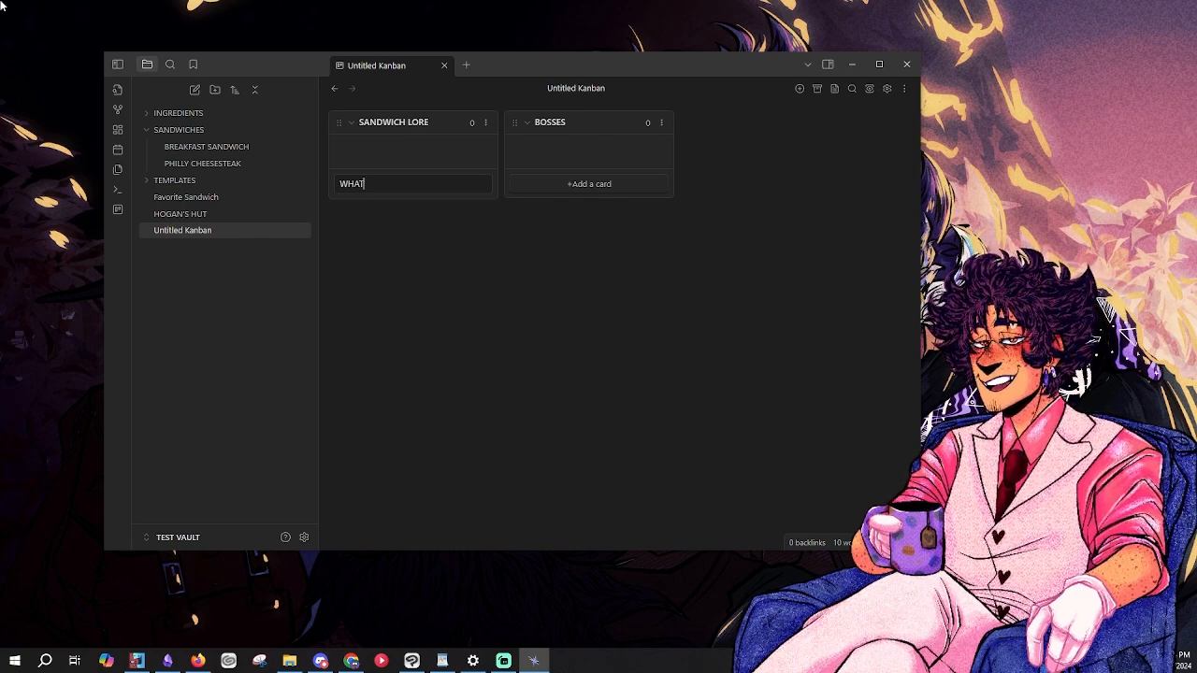
pyautogui.write("'S UP WITH ")
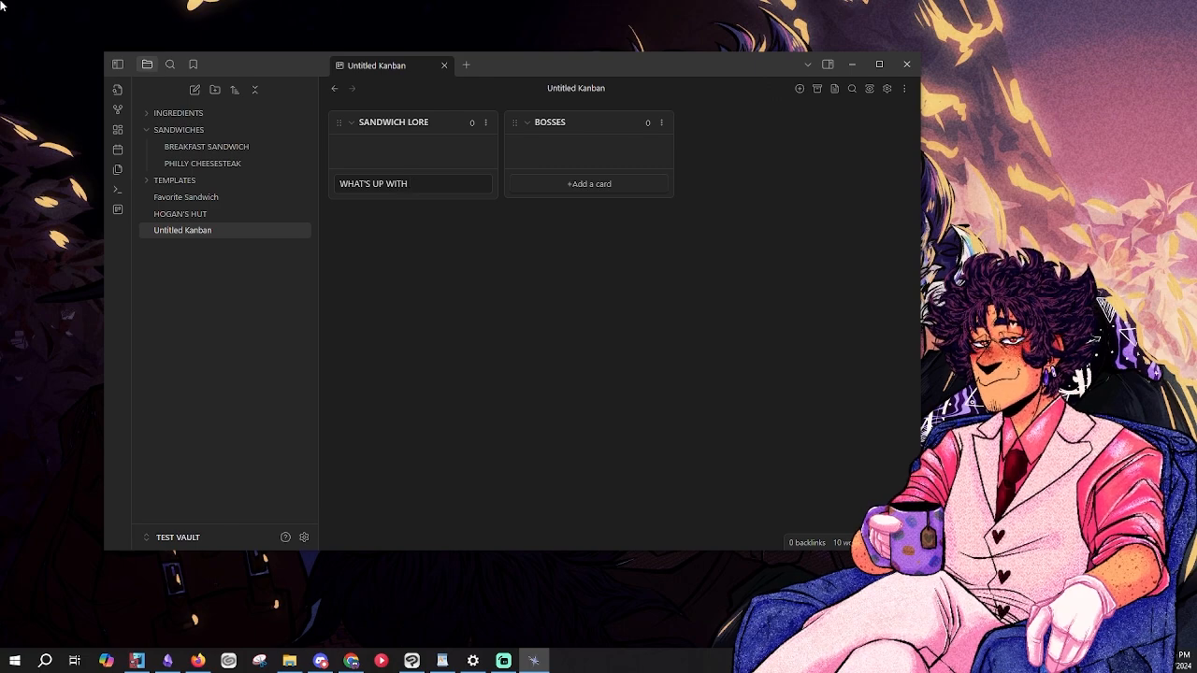
pyautogui.write('FRED????')
pyautogui.press('Return')
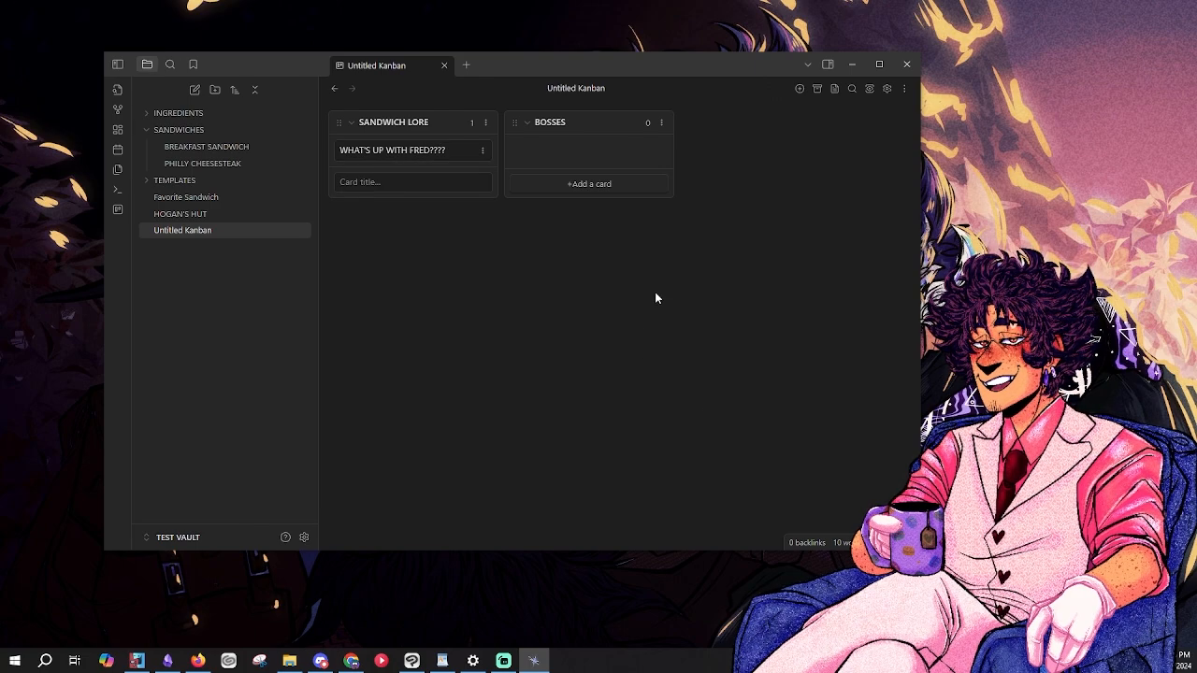
pyautogui.click(557, 288)
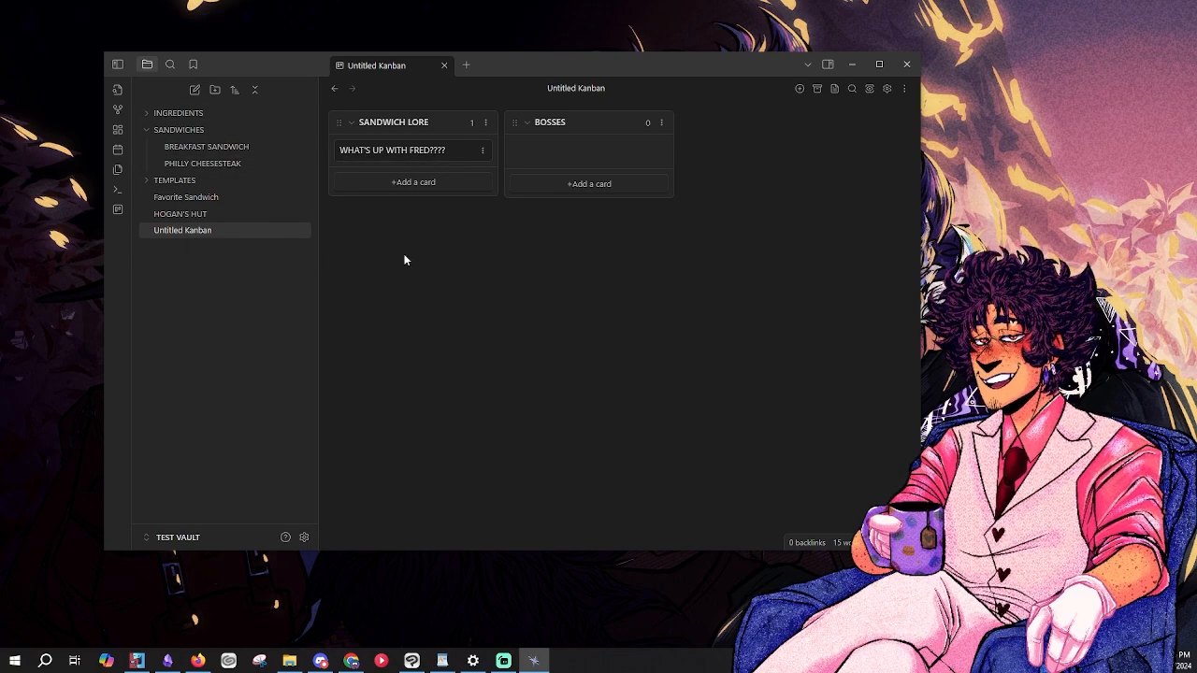
# - Create a new canvas with a text card reading "1987", shrunk to fit its text and placed near the upper middle of the canvas
pyautogui.click(119, 131)
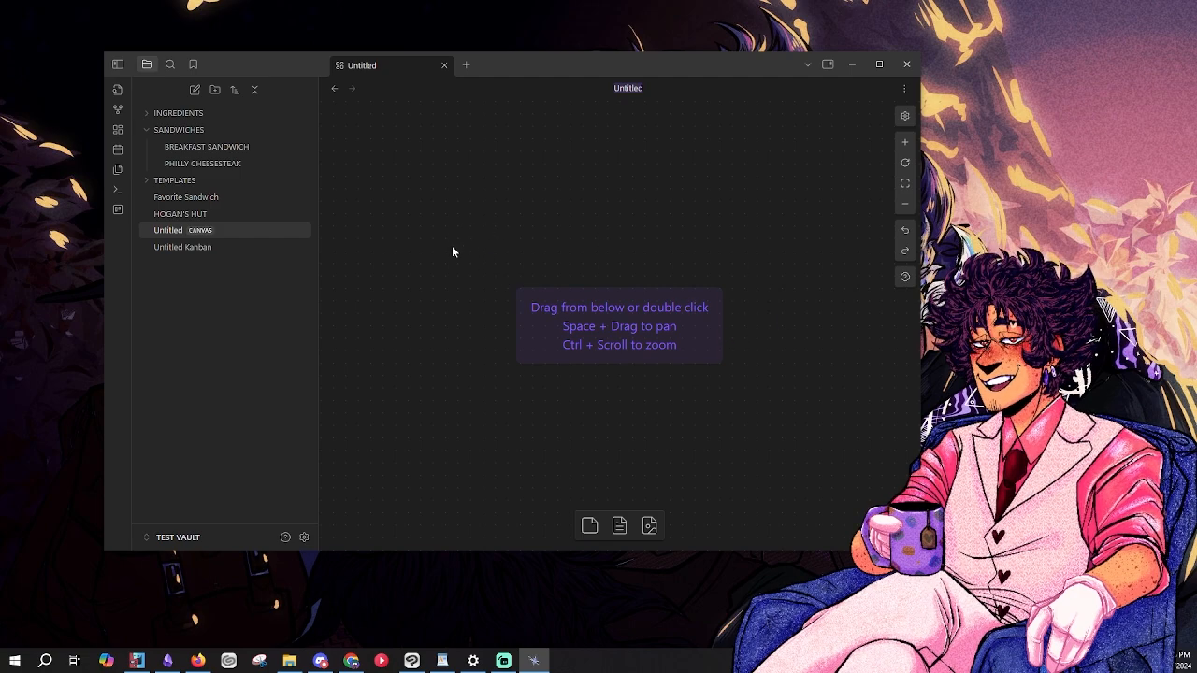
pyautogui.click(589, 525)
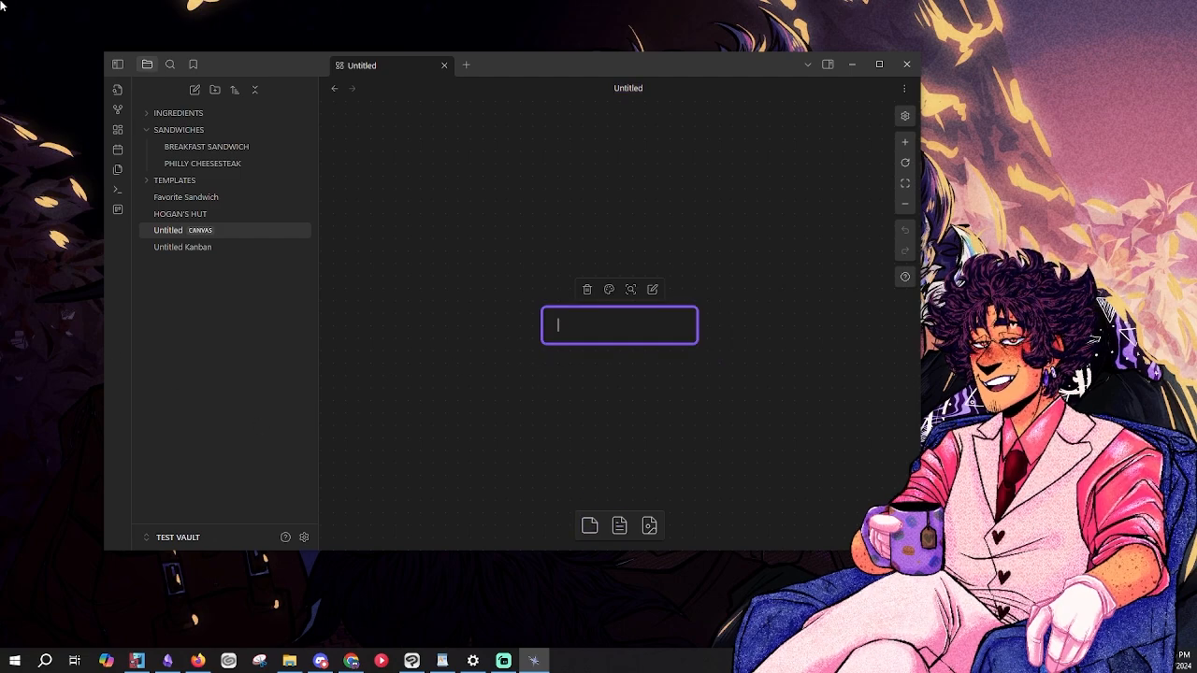
pyautogui.write('19')
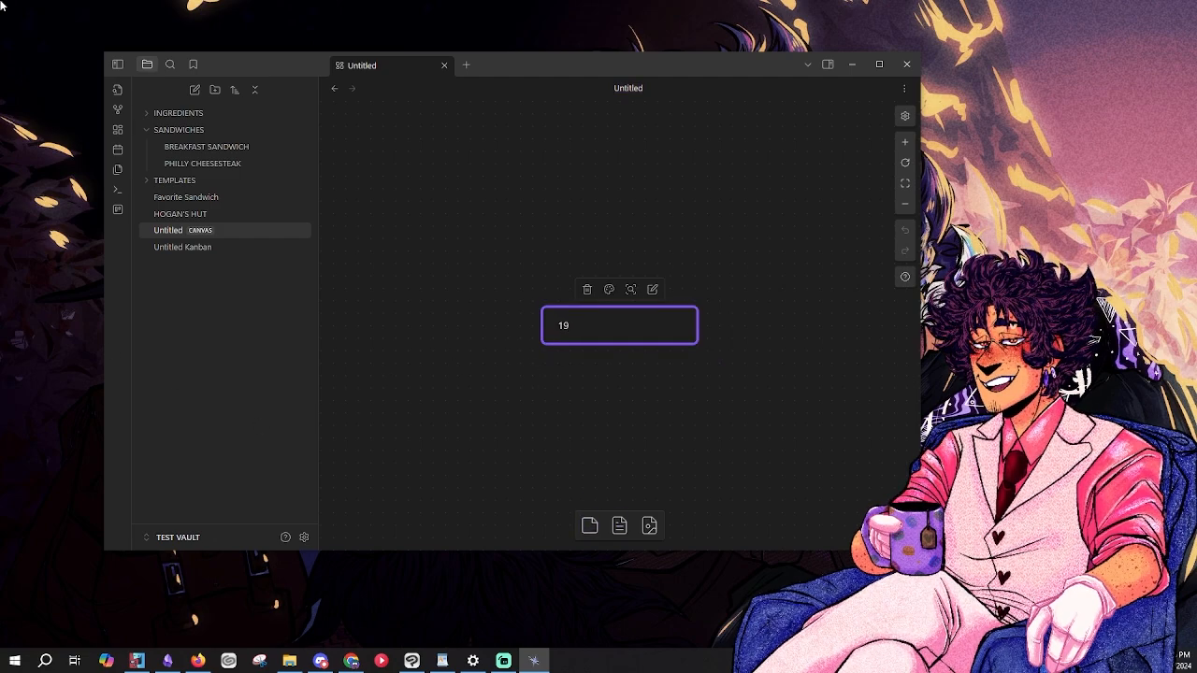
pyautogui.write('87')
pyautogui.click(681, 358)
pyautogui.moveTo(694, 341); pyautogui.dragTo(610, 163)
pyautogui.click(614, 305)
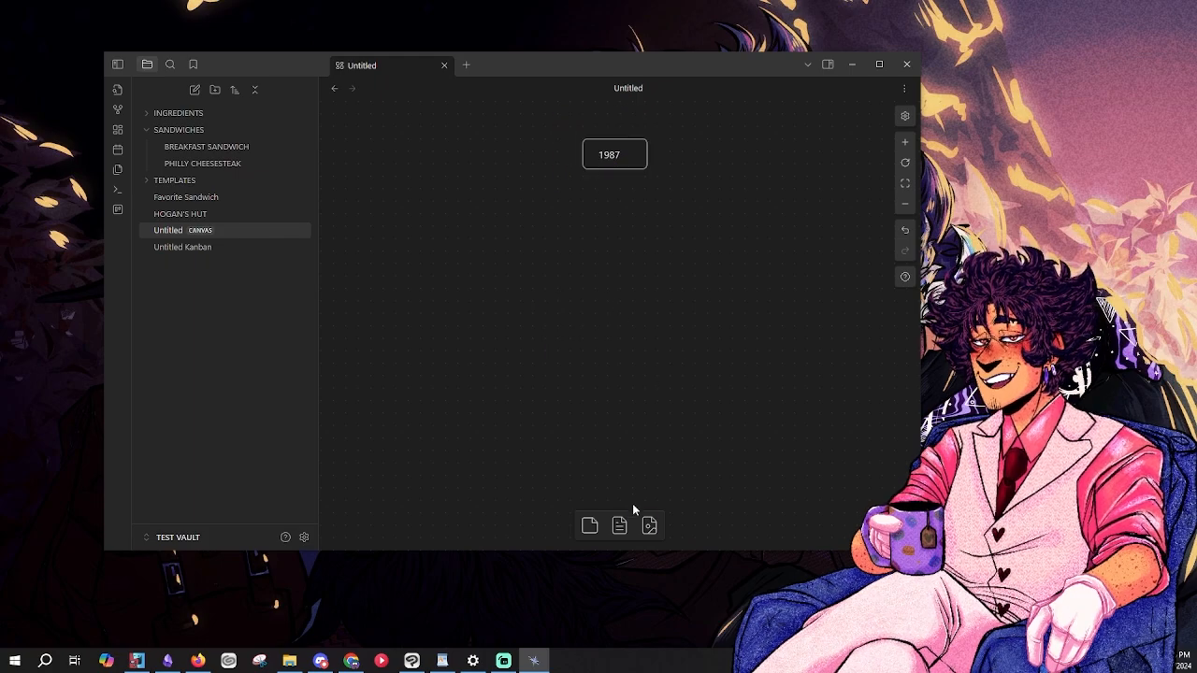
# - Add the HOGAN'S HUT note to the canvas, place it below and left of the 1987 card, and shrink it to fit its text
pyautogui.click(621, 526)
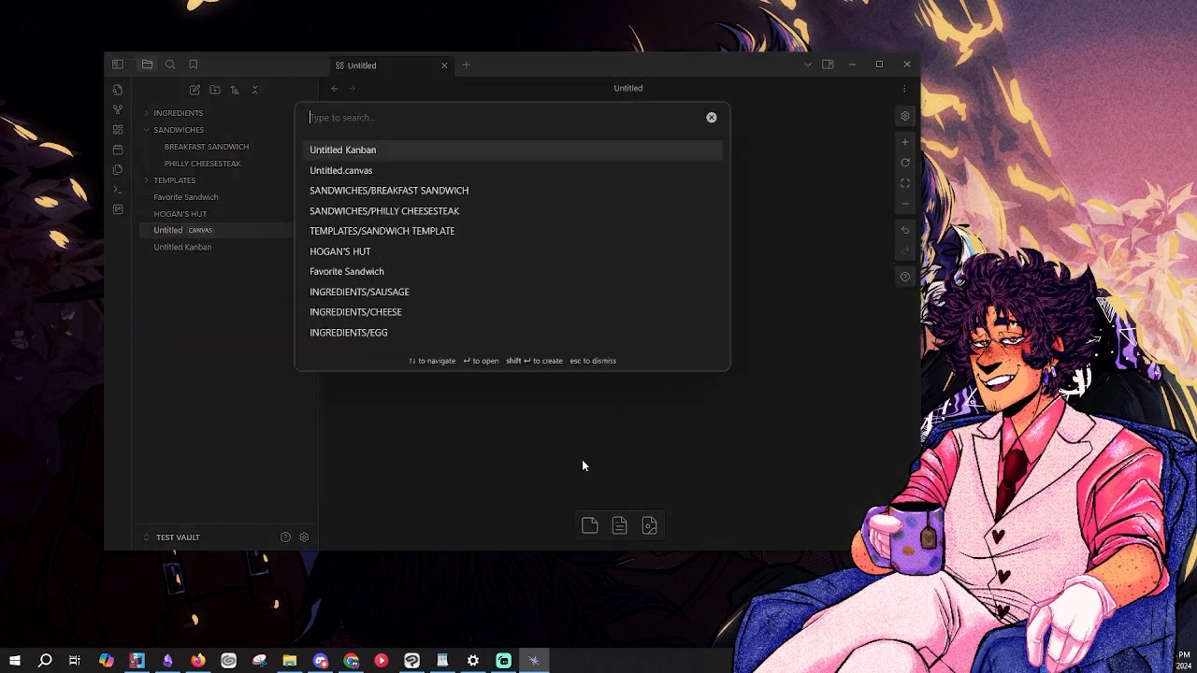
pyautogui.click(440, 247)
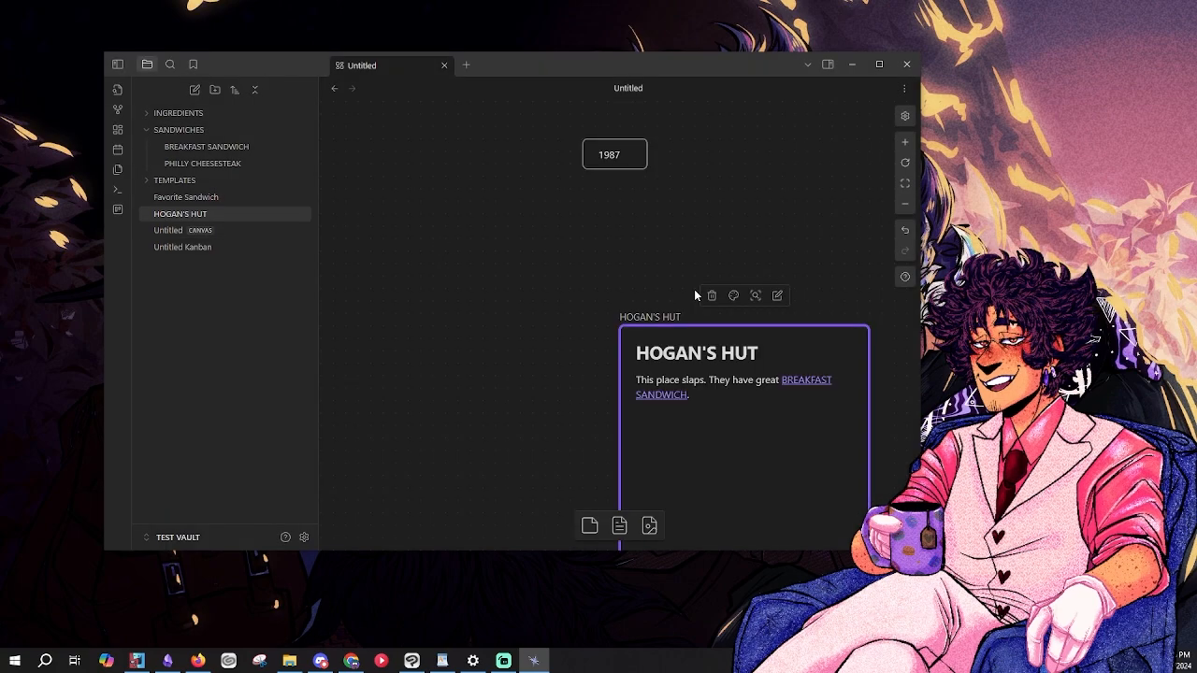
pyautogui.moveTo(748, 436); pyautogui.dragTo(512, 298)
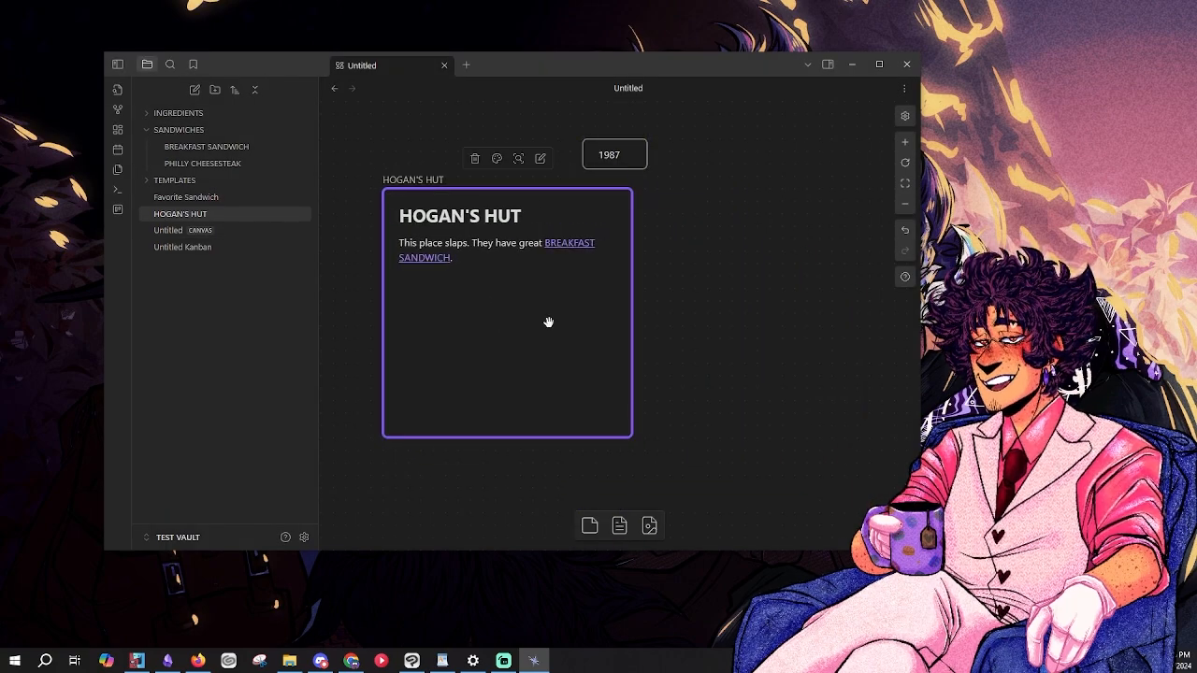
pyautogui.moveTo(625, 441); pyautogui.dragTo(559, 274)
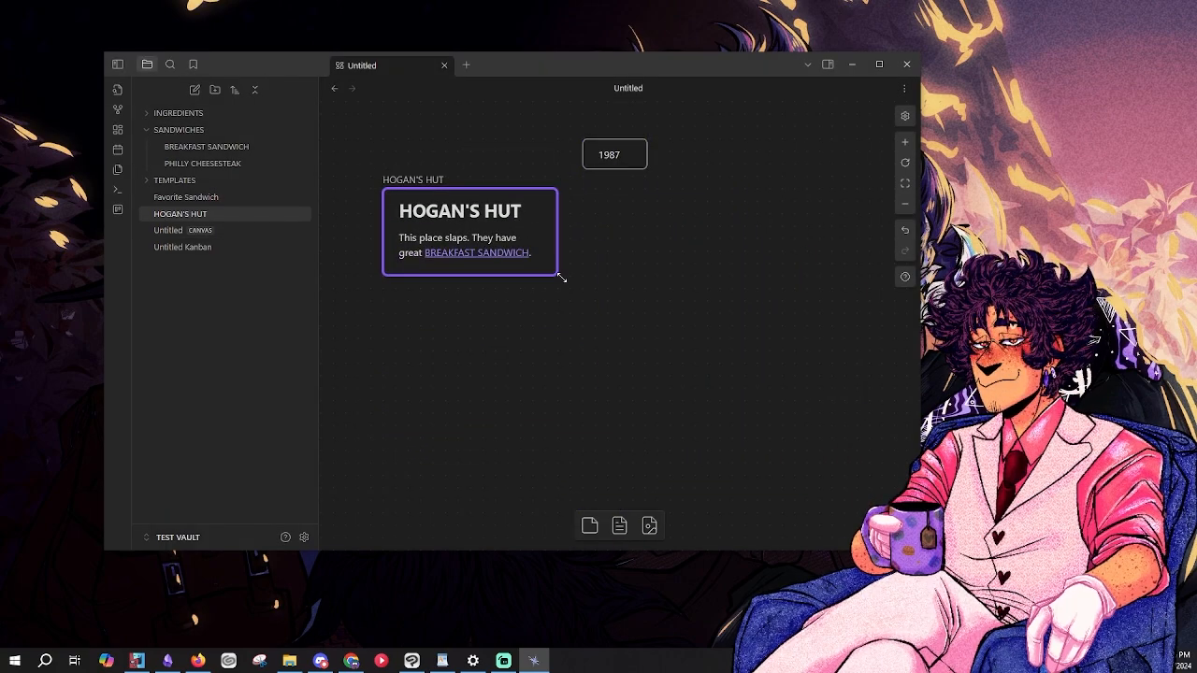
pyautogui.click(651, 290)
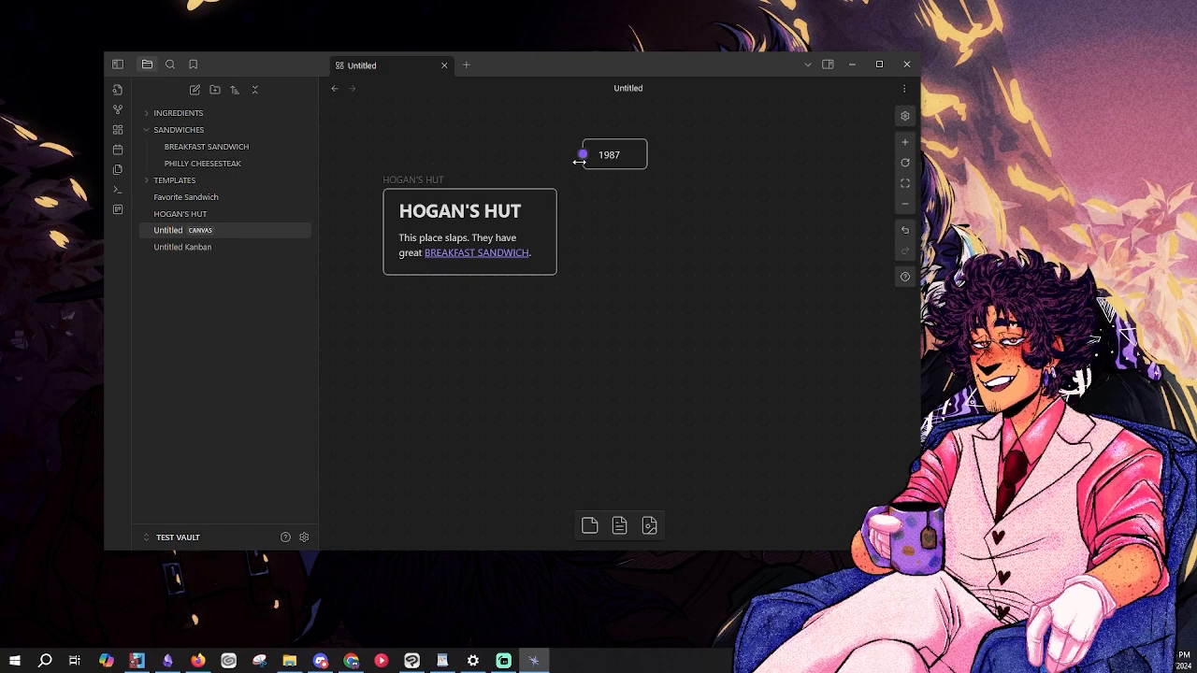
# - Connect the 1987 card to the top of the lowered HOGAN'S HUT card with an arrow labelled "YOU DONT WANNA KNOW"
pyautogui.moveTo(581, 155); pyautogui.dragTo(471, 187)
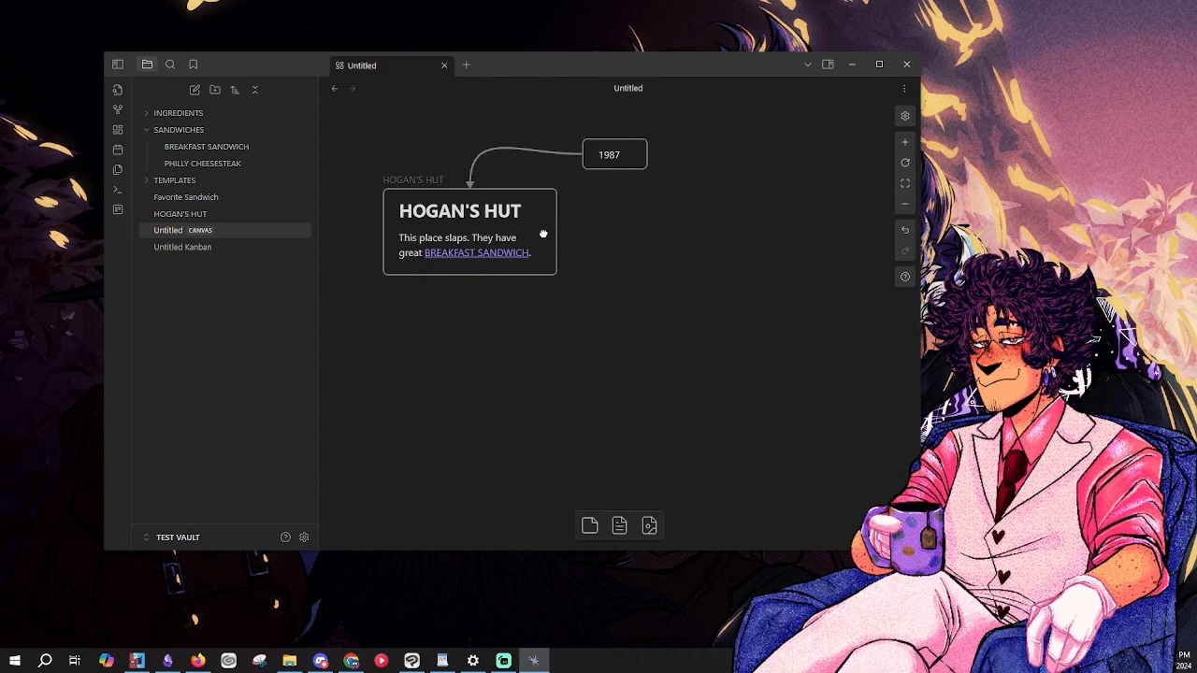
pyautogui.moveTo(542, 234); pyautogui.dragTo(544, 298)
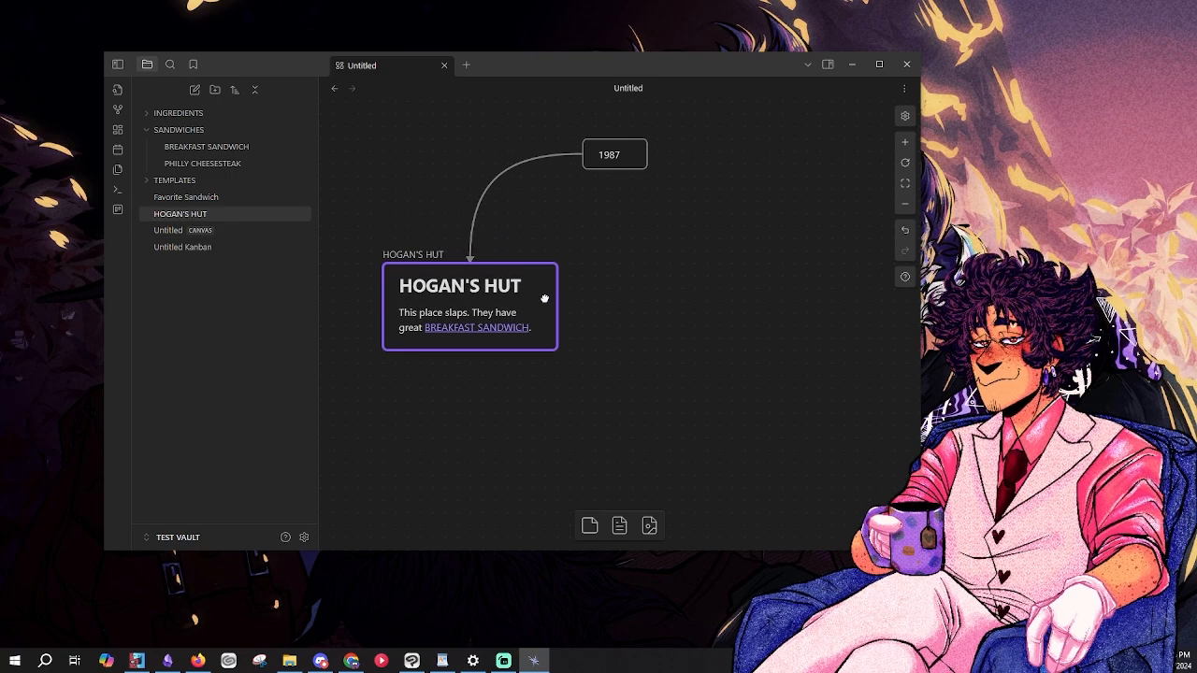
pyautogui.click(493, 180)
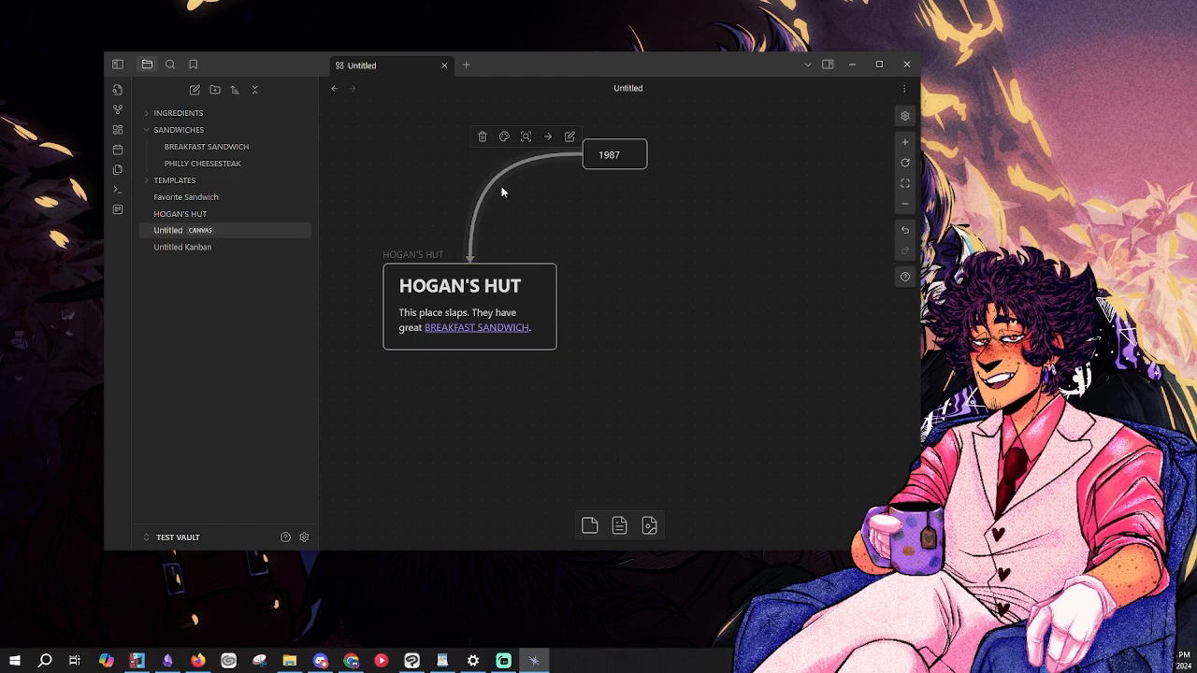
pyautogui.doubleClick(495, 180)
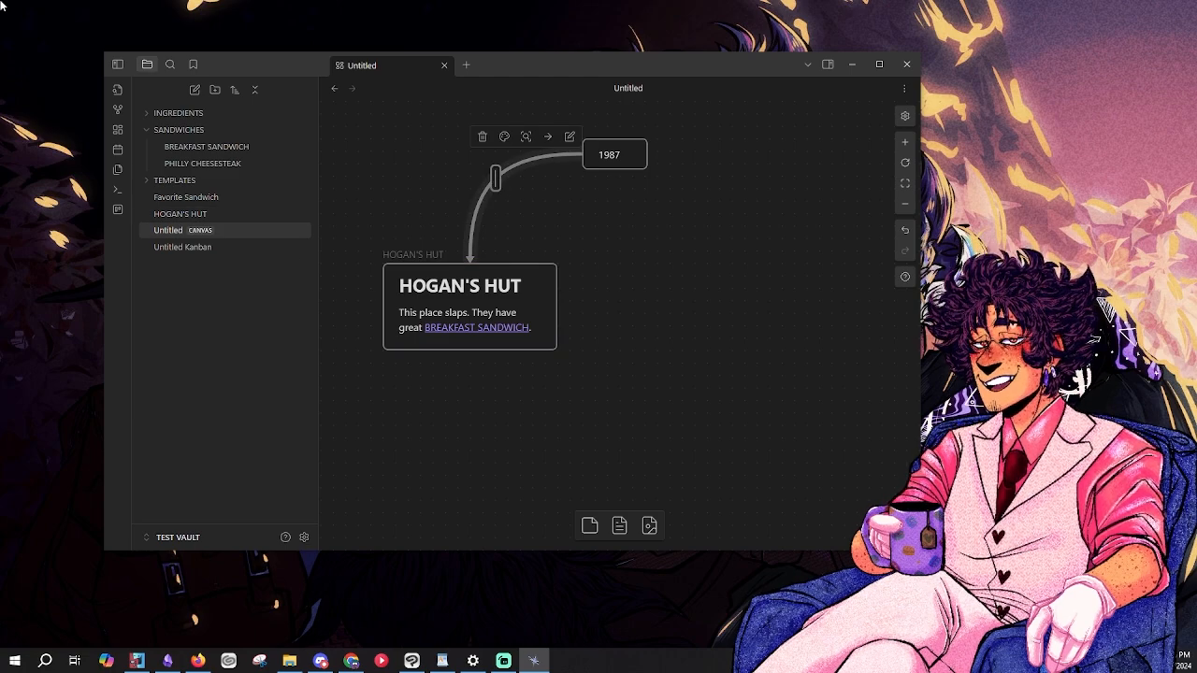
pyautogui.write('you')
pyautogui.press('BackSpace')
pyautogui.press('BackSpace')
pyautogui.press('BackSpace')
pyautogui.write('YOU ')
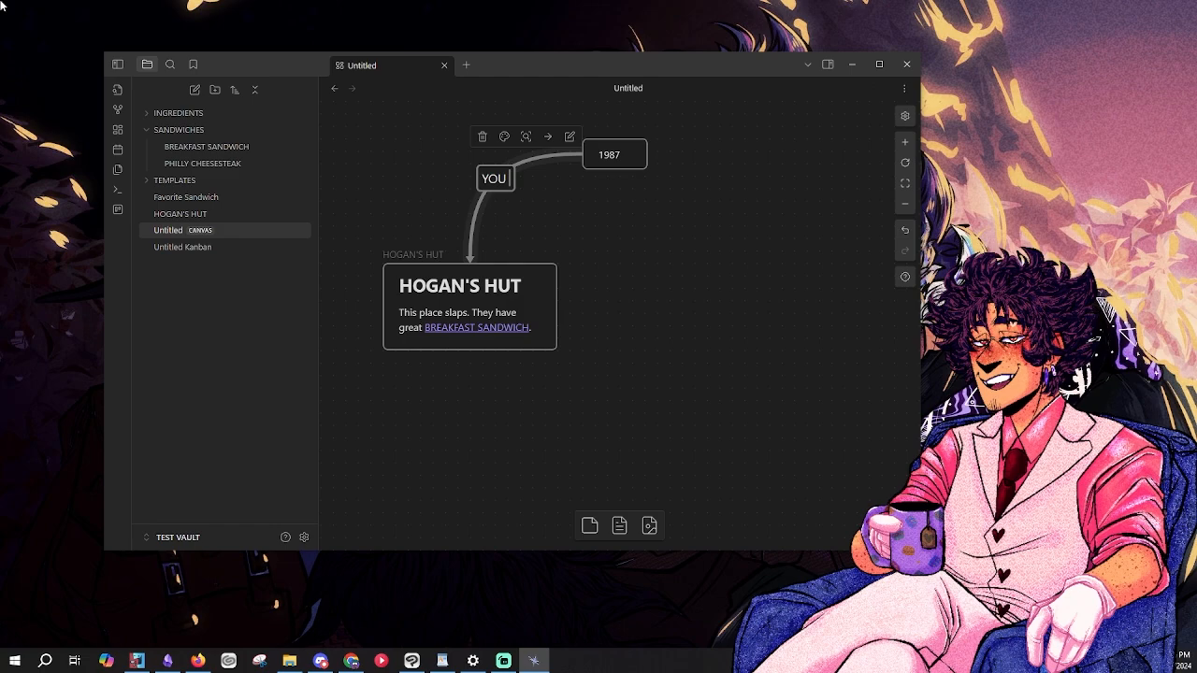
pyautogui.write('DONT WANNA')
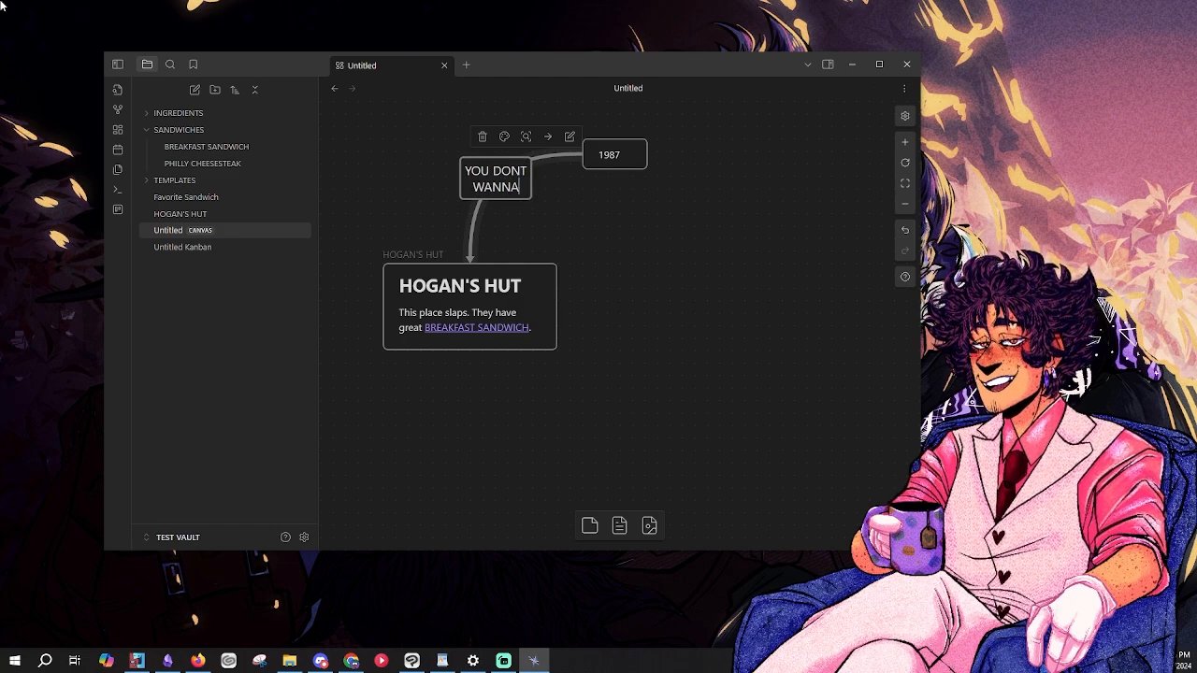
pyautogui.write(' KNOW')
pyautogui.click(525, 428)
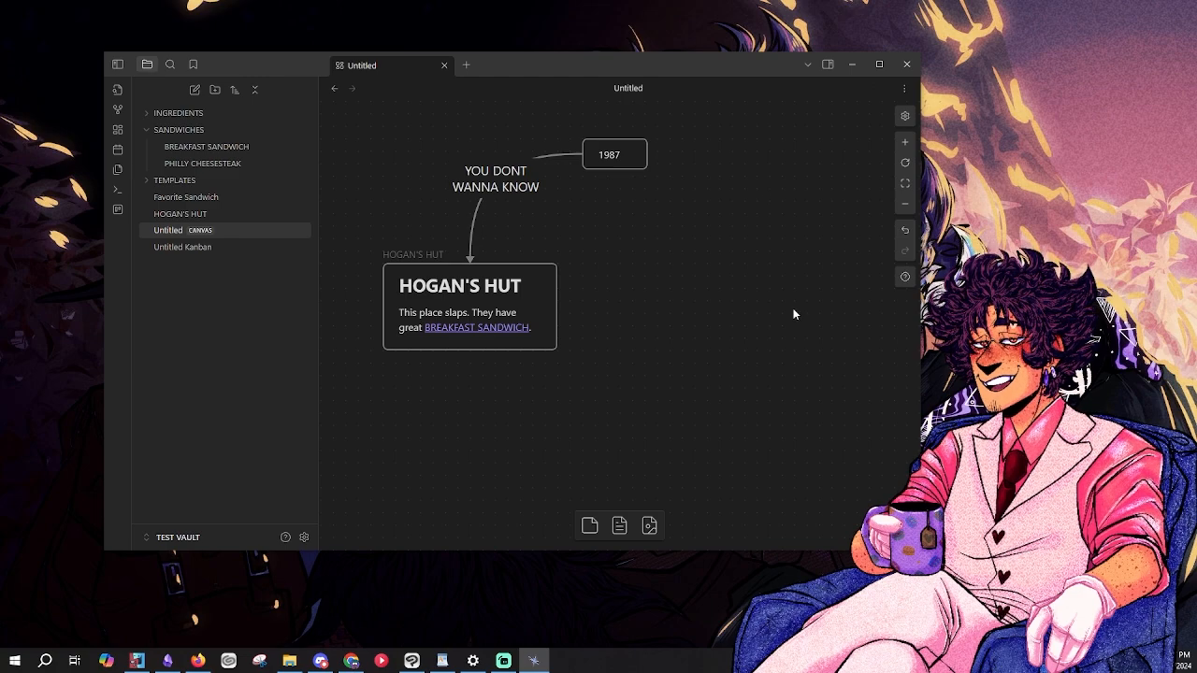
pyautogui.scroll(-2, 647, 371)
pyautogui.scroll(3, 647, 370)
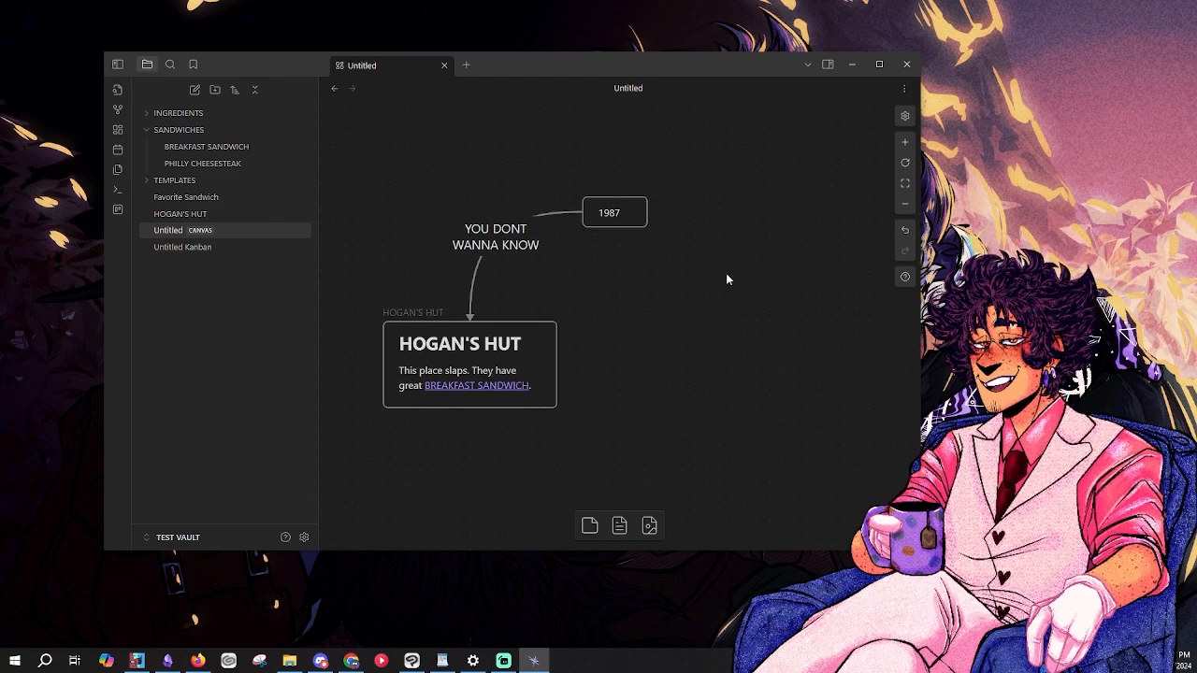
pyautogui.scroll(-5, 701, 272)
pyautogui.scroll(2, 629, 399)
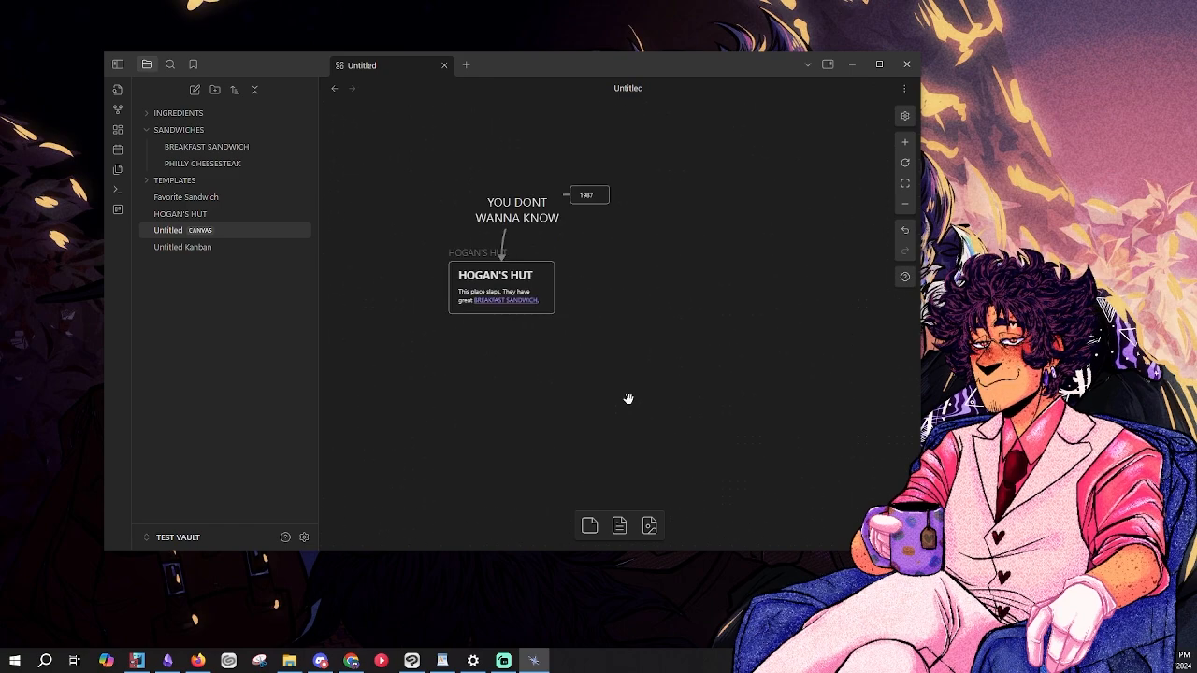
pyautogui.scroll(3, 630, 388)
pyautogui.moveTo(641, 325); pyautogui.dragTo(788, 475)
pyautogui.moveTo(788, 389); pyautogui.dragTo(703, 322)
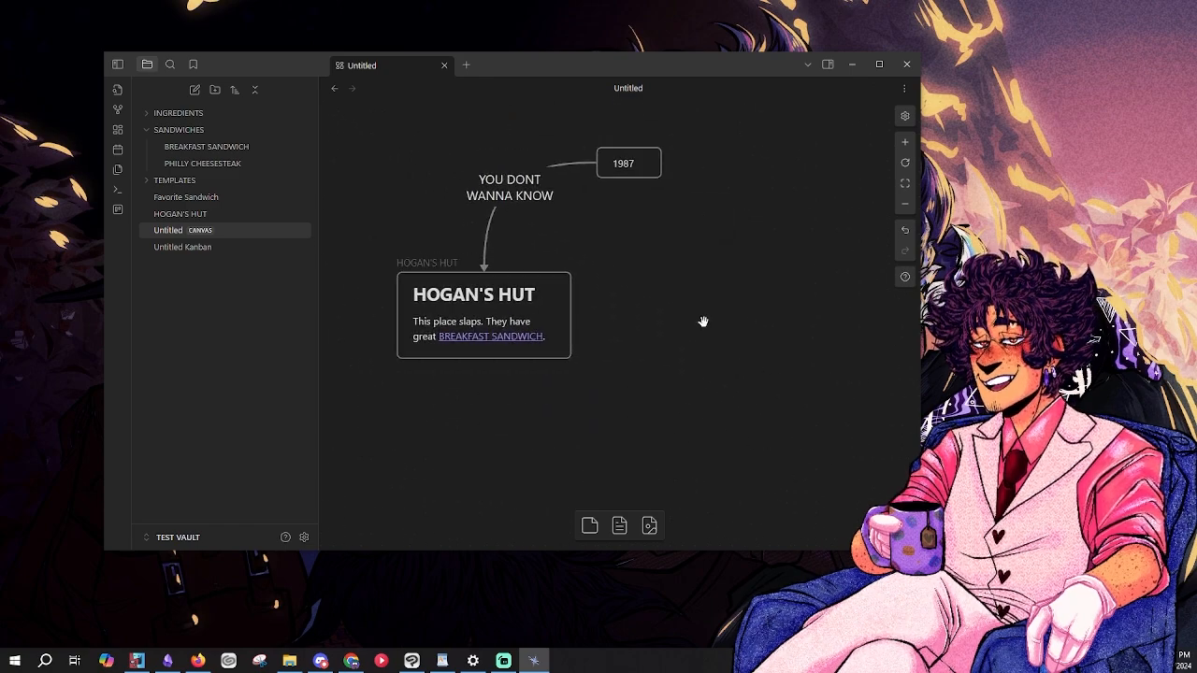
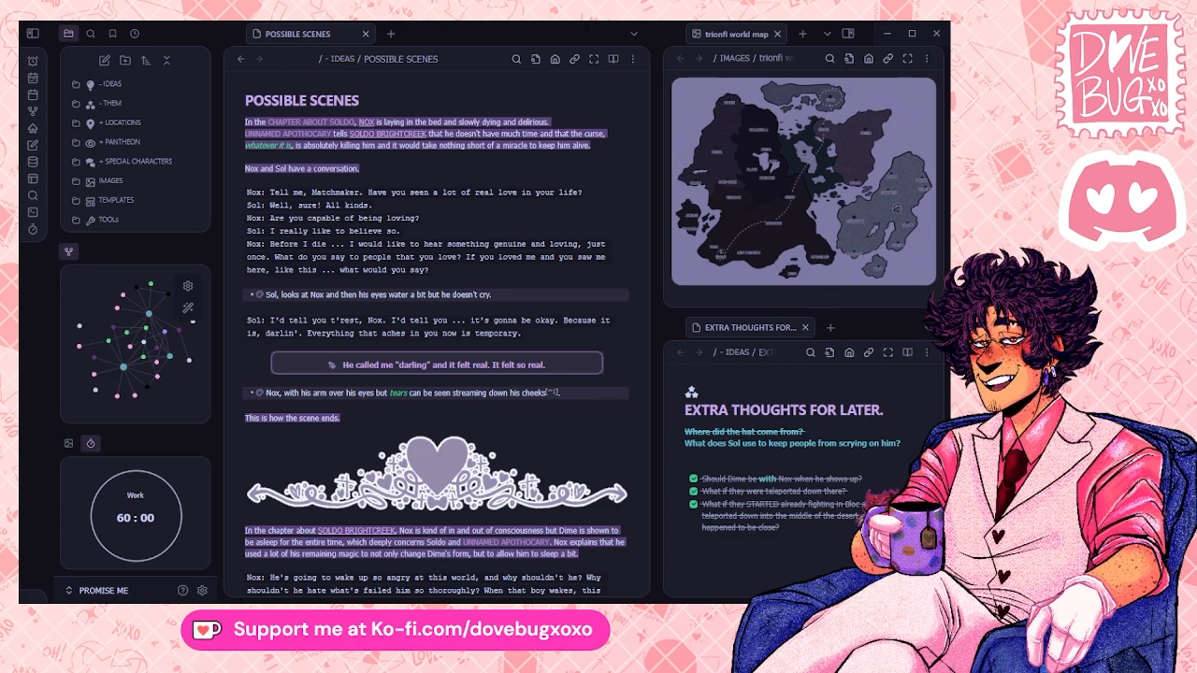
# - In the PROMISE ME vault, enlarge the extra-thoughts note pane at the world map's expense and reduce the overall window height
pyautogui.moveTo(818, 313); pyautogui.dragTo(819, 303)
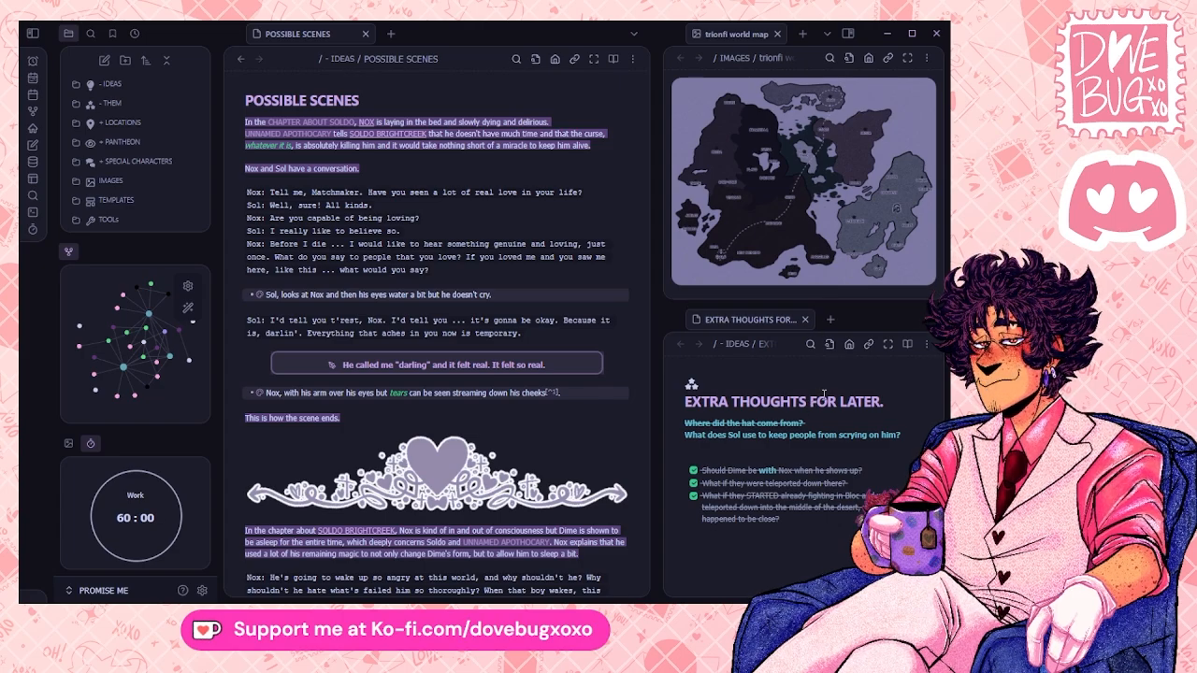
pyautogui.moveTo(679, 598); pyautogui.dragTo(709, 494)
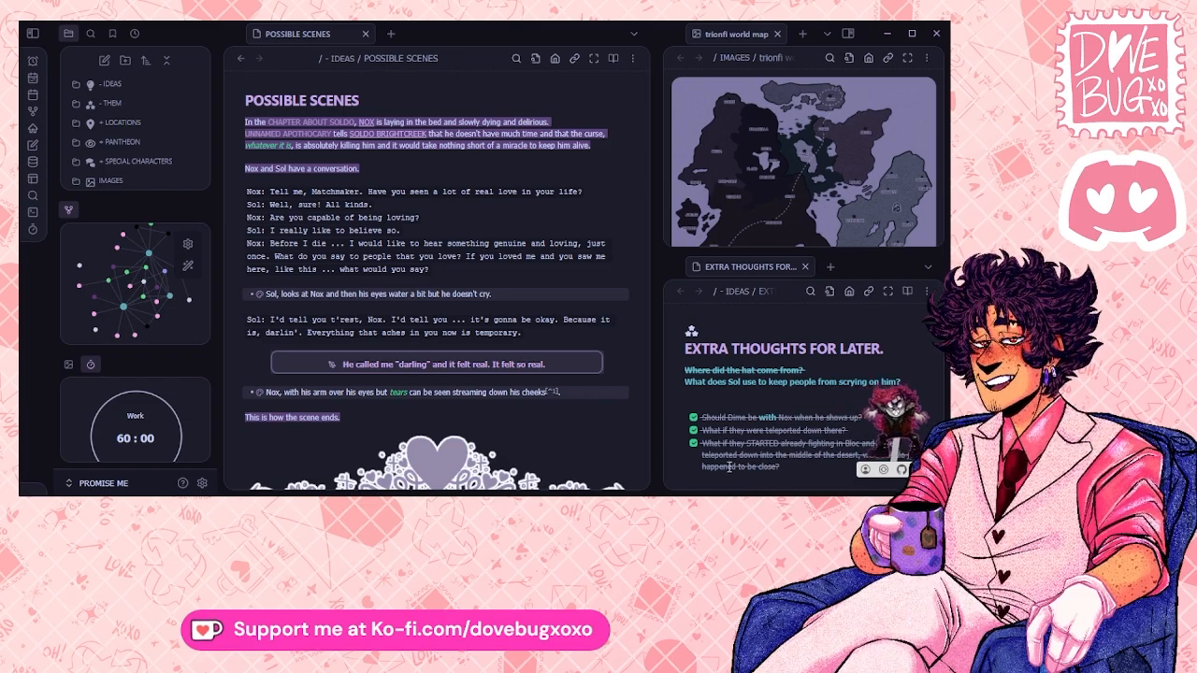
# - Increase the PROMISE ME window's height to show more of the POSSIBLE SCENES note and both side panes
pyautogui.moveTo(645, 490); pyautogui.dragTo(642, 600)
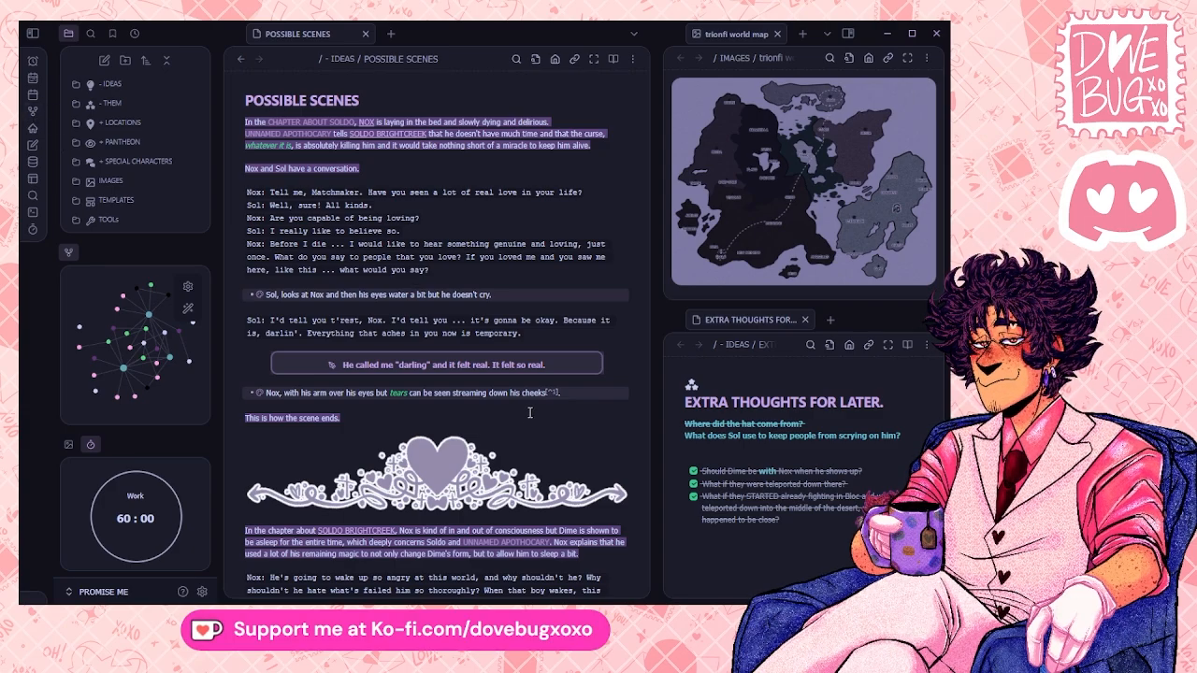
pyautogui.scroll(-3, 490, 340)
pyautogui.scroll(3, 490, 341)
pyautogui.scroll(-1, 490, 341)
pyautogui.scroll(2, 490, 340)
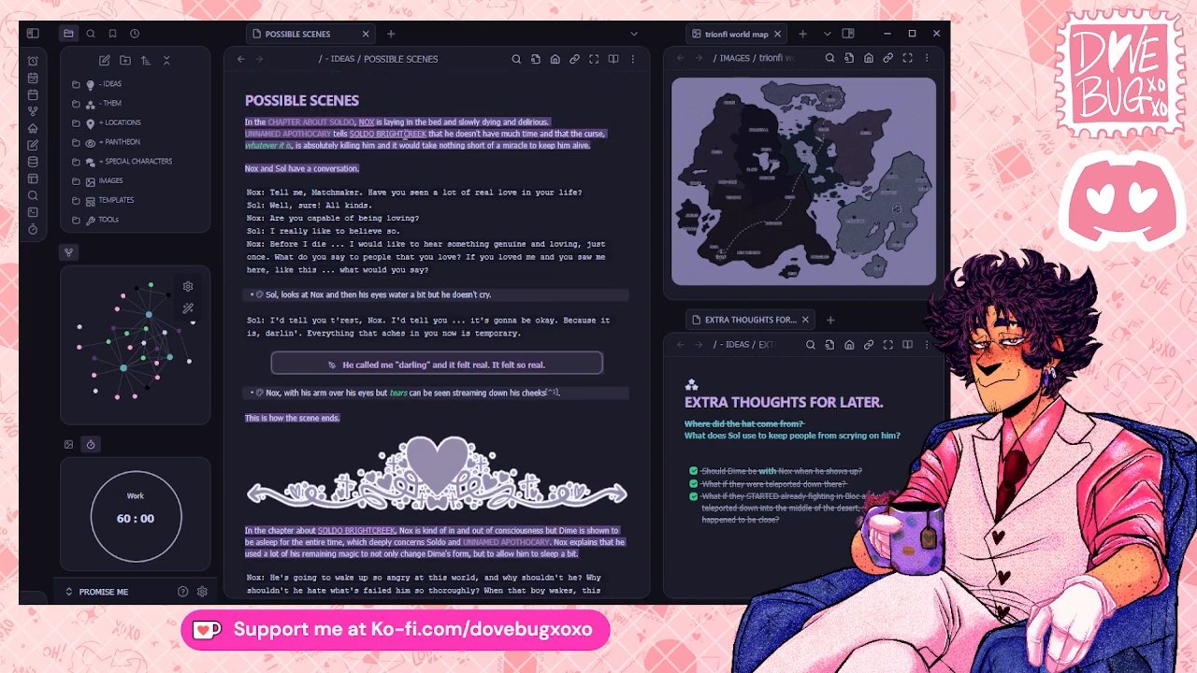
# - Open the vault's graph view in a new tab and examine the note nodes around KING HORSE and CEARGRIM
pyautogui.click(391, 34)
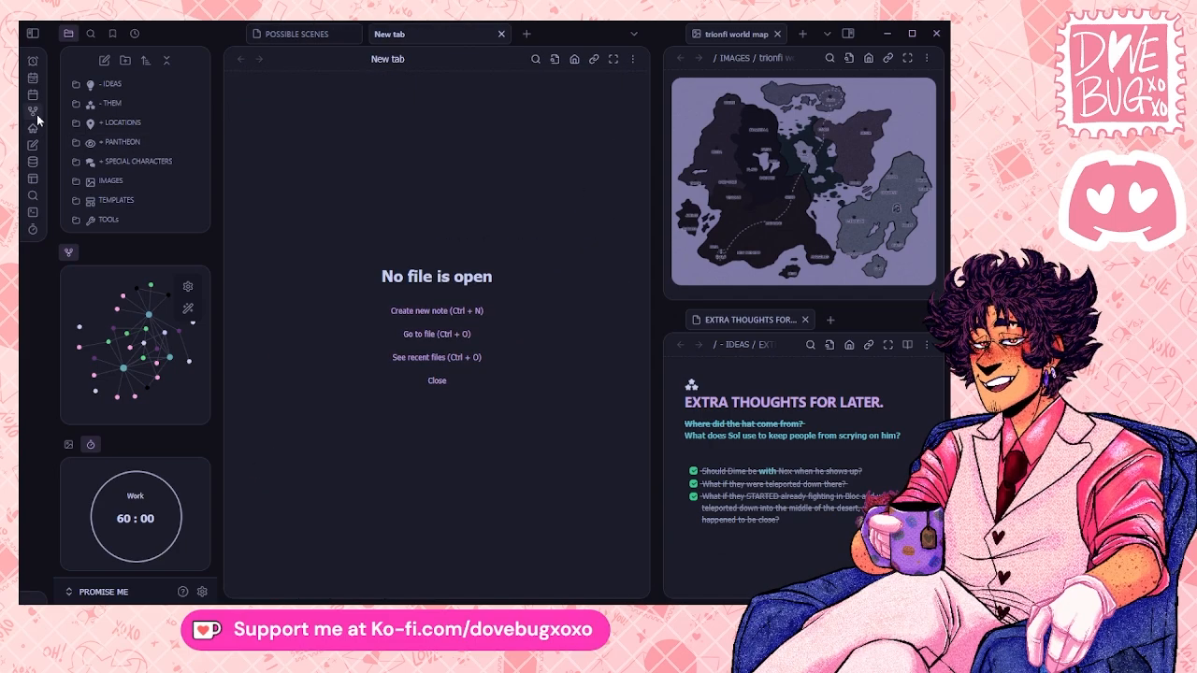
pyautogui.click(33, 112)
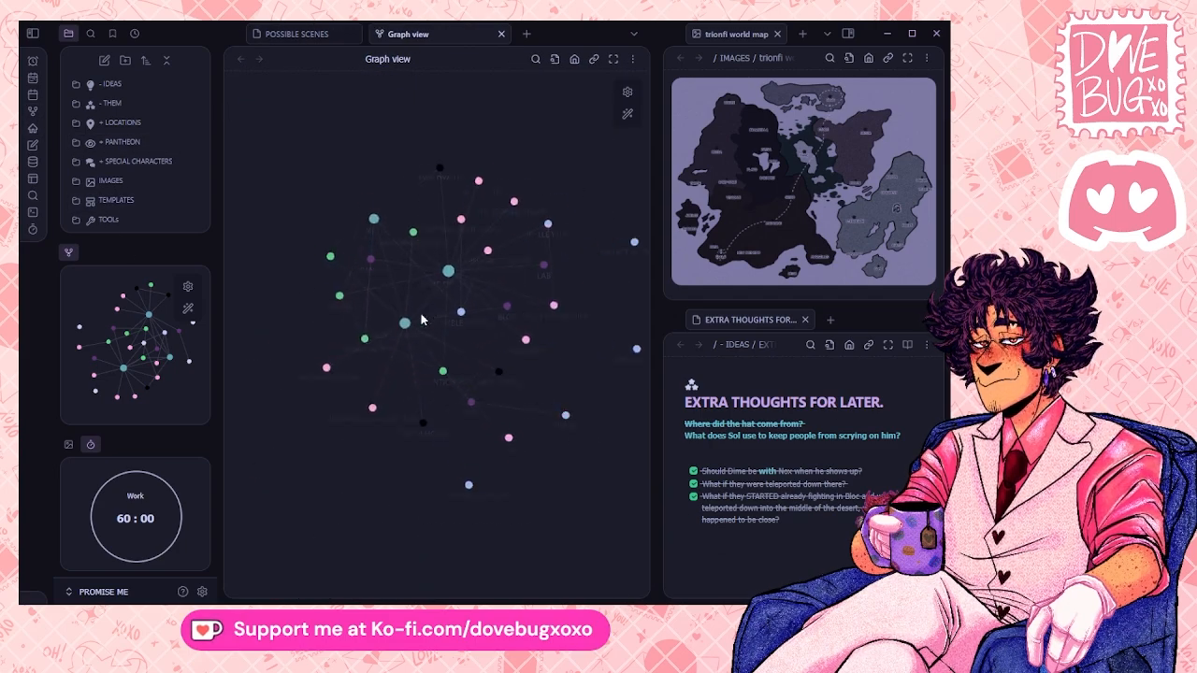
pyautogui.scroll(5, 421, 320)
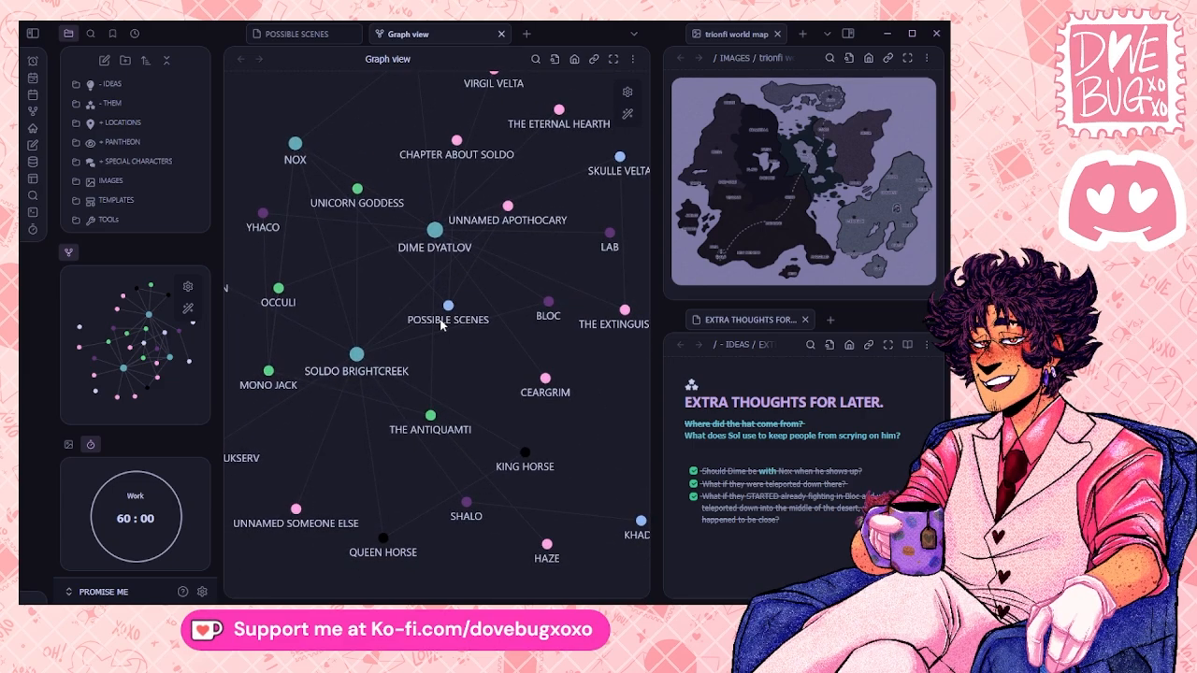
pyautogui.scroll(2, 473, 352)
pyautogui.scroll(5, 538, 423)
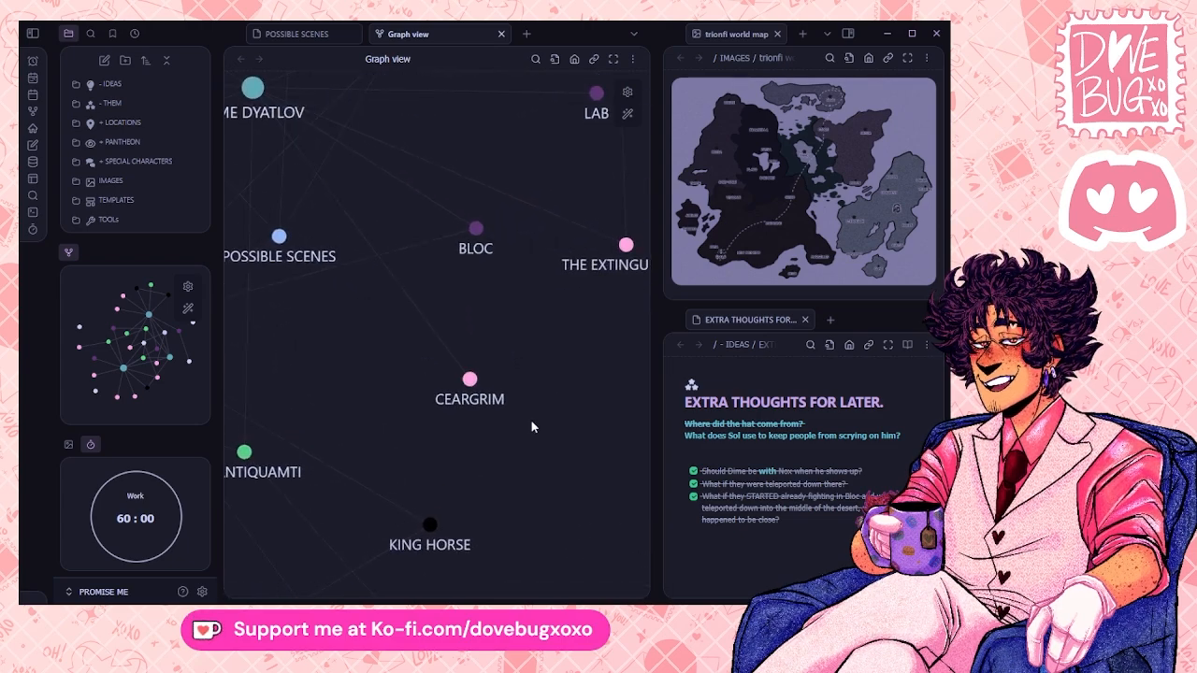
pyautogui.moveTo(533, 342); pyautogui.dragTo(546, 228)
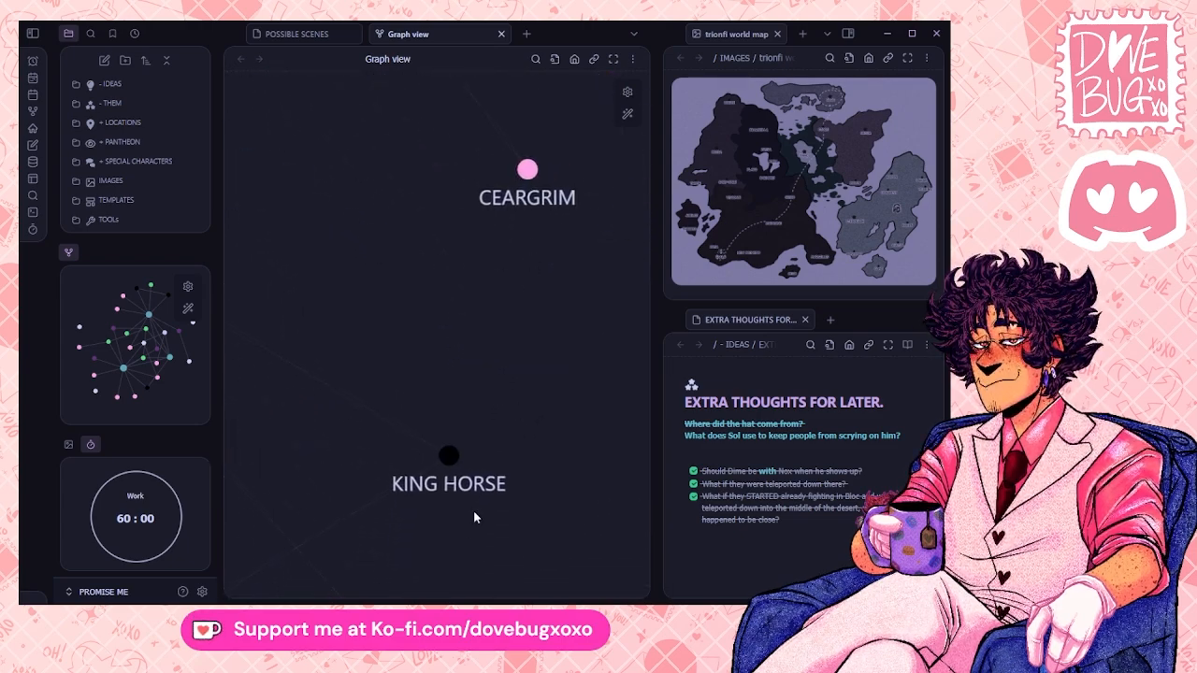
pyautogui.scroll(2, 460, 519)
pyautogui.moveTo(445, 525); pyautogui.dragTo(494, 455)
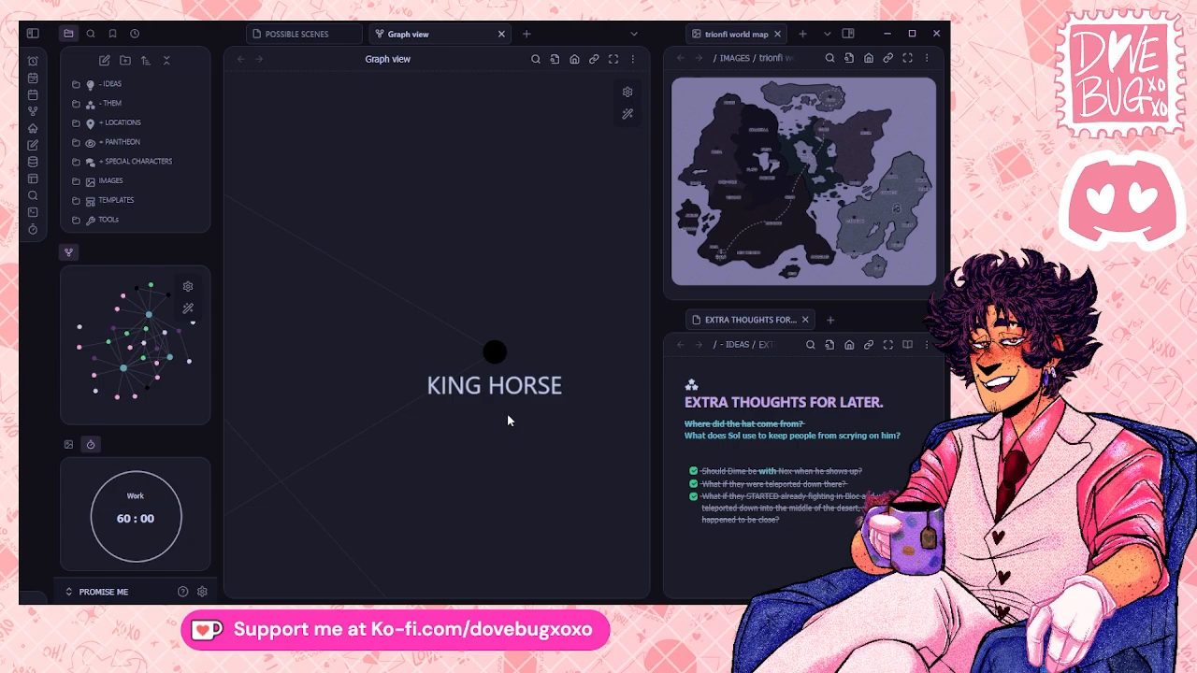
pyautogui.scroll(-6, 413, 485)
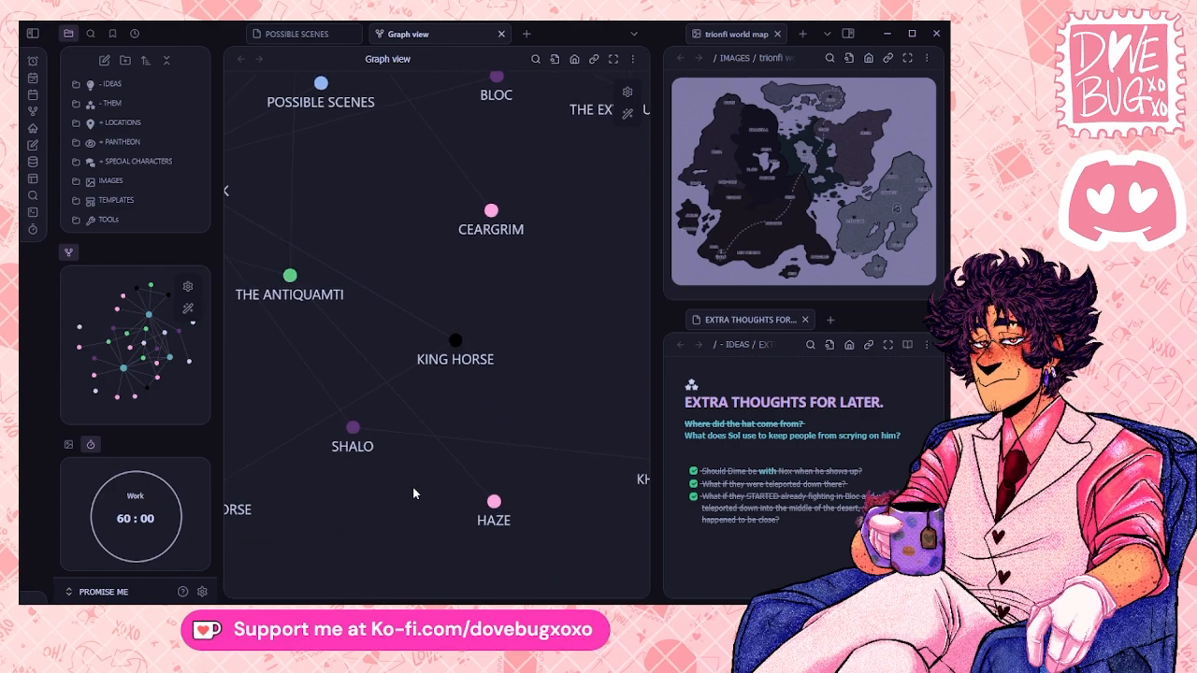
pyautogui.moveTo(385, 392); pyautogui.dragTo(430, 434)
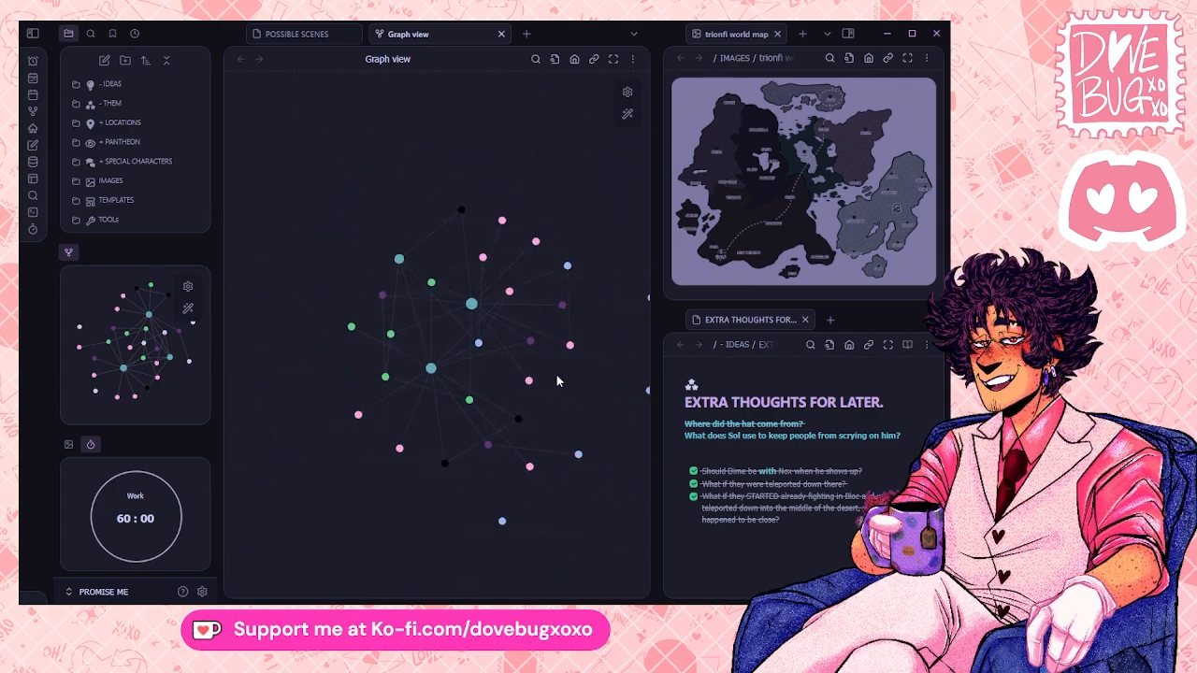
# - Explore the note connections in the graph by pulling the ARTYPHAN, DIME DYATLOV and NOX nodes to new positions
pyautogui.scroll(1, 561, 377)
pyautogui.moveTo(461, 331); pyautogui.dragTo(476, 334)
pyautogui.scroll(4, 401, 344)
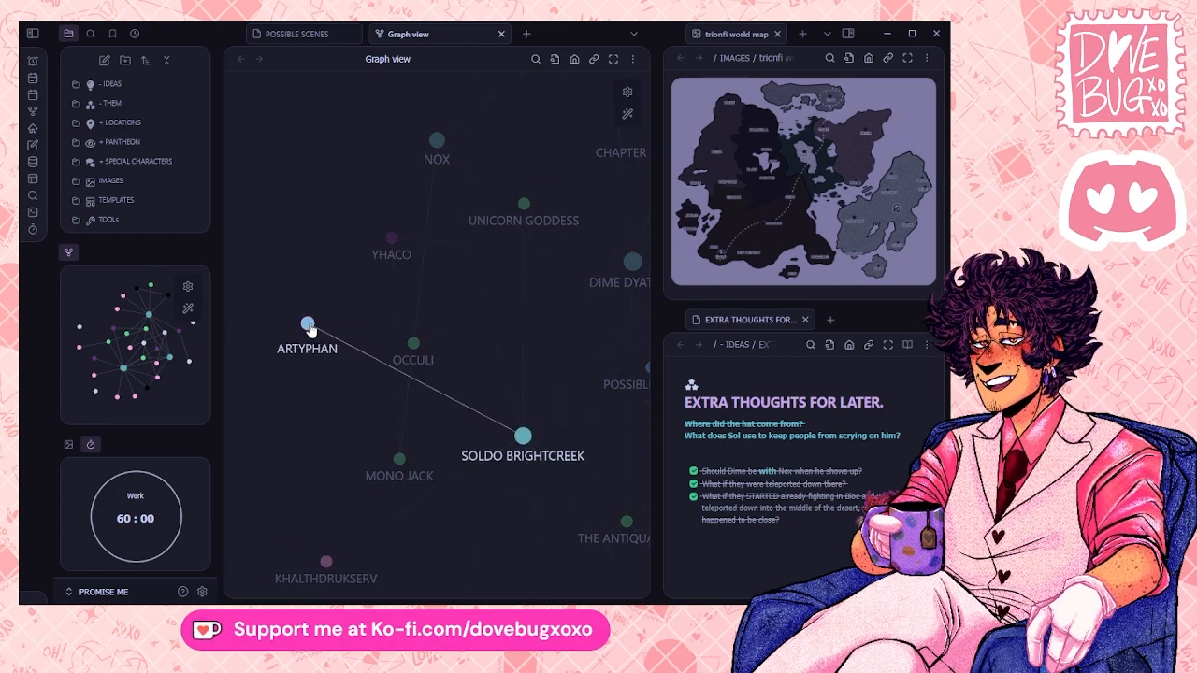
pyautogui.moveTo(308, 323); pyautogui.dragTo(334, 342)
pyautogui.moveTo(446, 372); pyautogui.dragTo(353, 374)
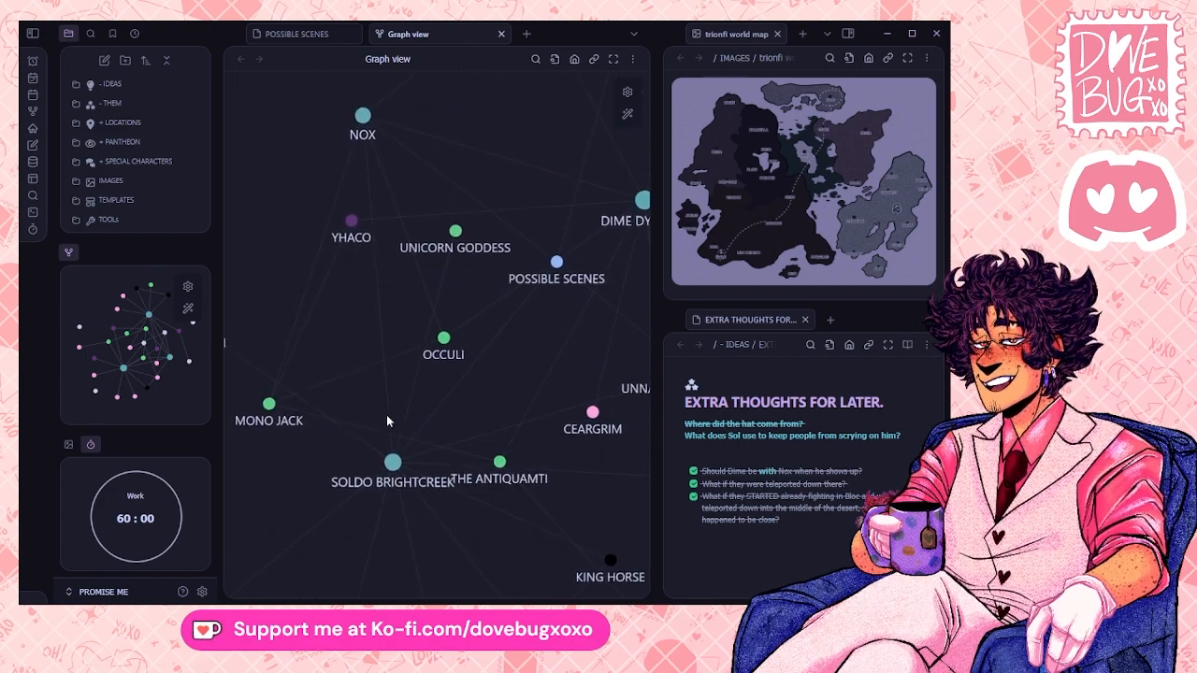
pyautogui.scroll(-2, 387, 393)
pyautogui.moveTo(490, 412); pyautogui.dragTo(437, 392)
pyautogui.scroll(-1, 436, 391)
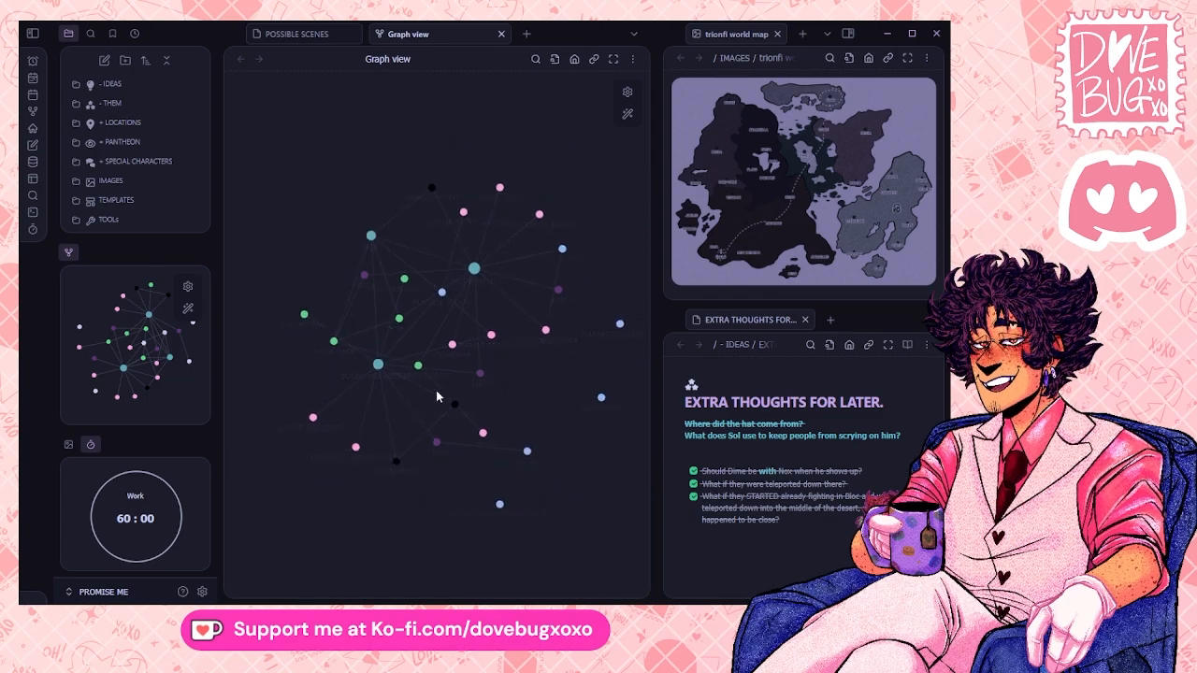
pyautogui.scroll(1, 478, 384)
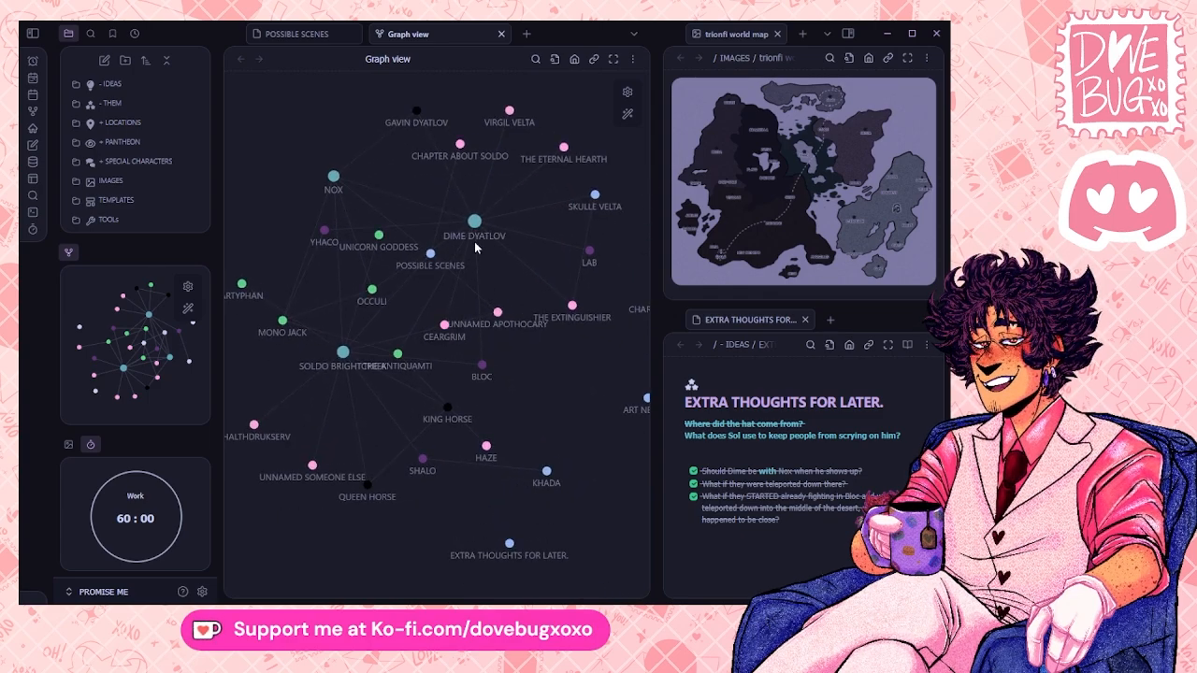
pyautogui.moveTo(476, 223); pyautogui.dragTo(482, 297)
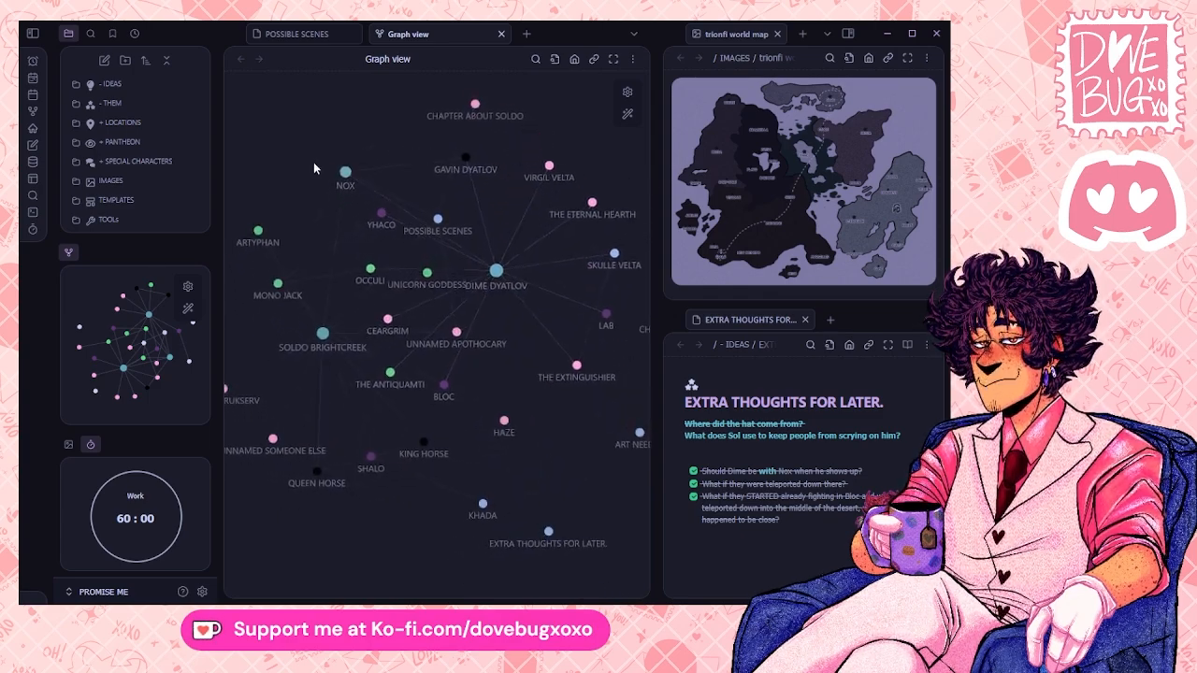
pyautogui.moveTo(345, 176); pyautogui.dragTo(505, 313)
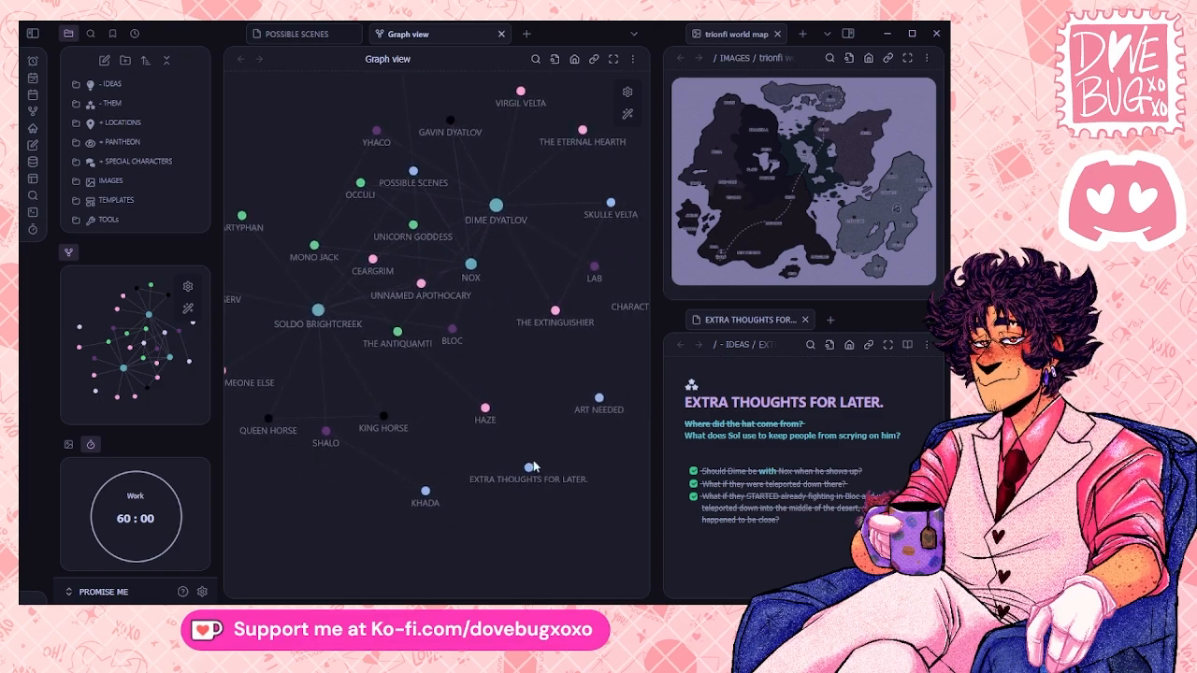
pyautogui.scroll(-2, 533, 464)
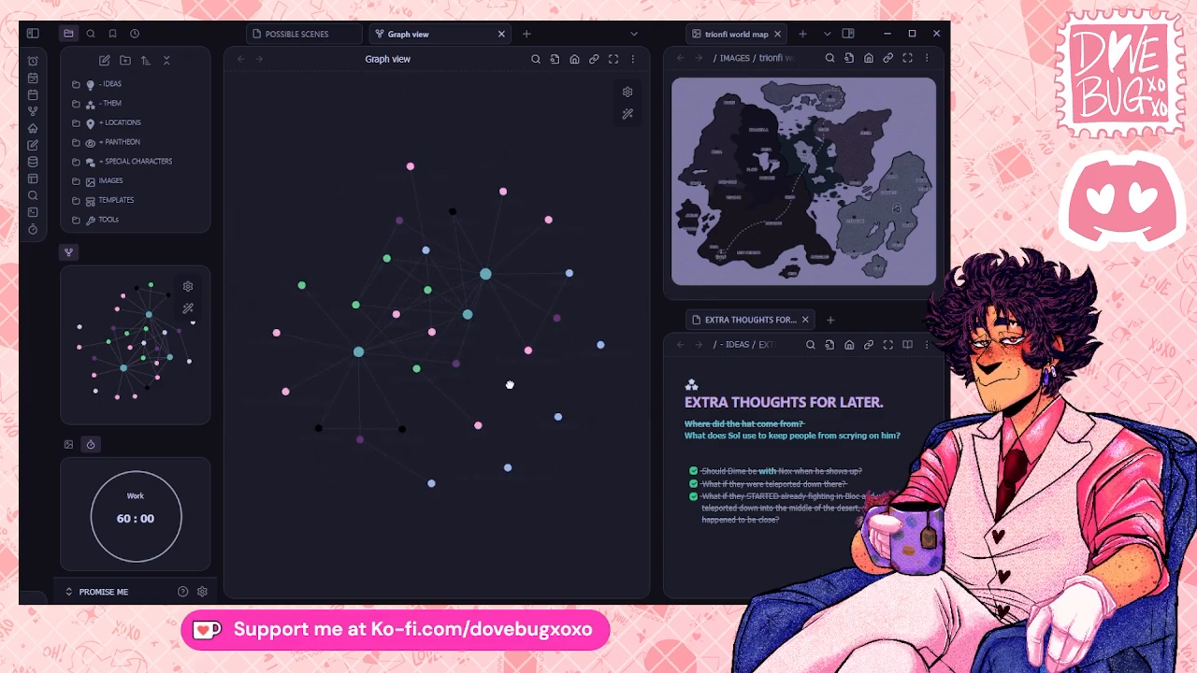
# - Close the graph view and open the DIME DYATLOV note from the - THEM folder in reading view
pyautogui.click(111, 103)
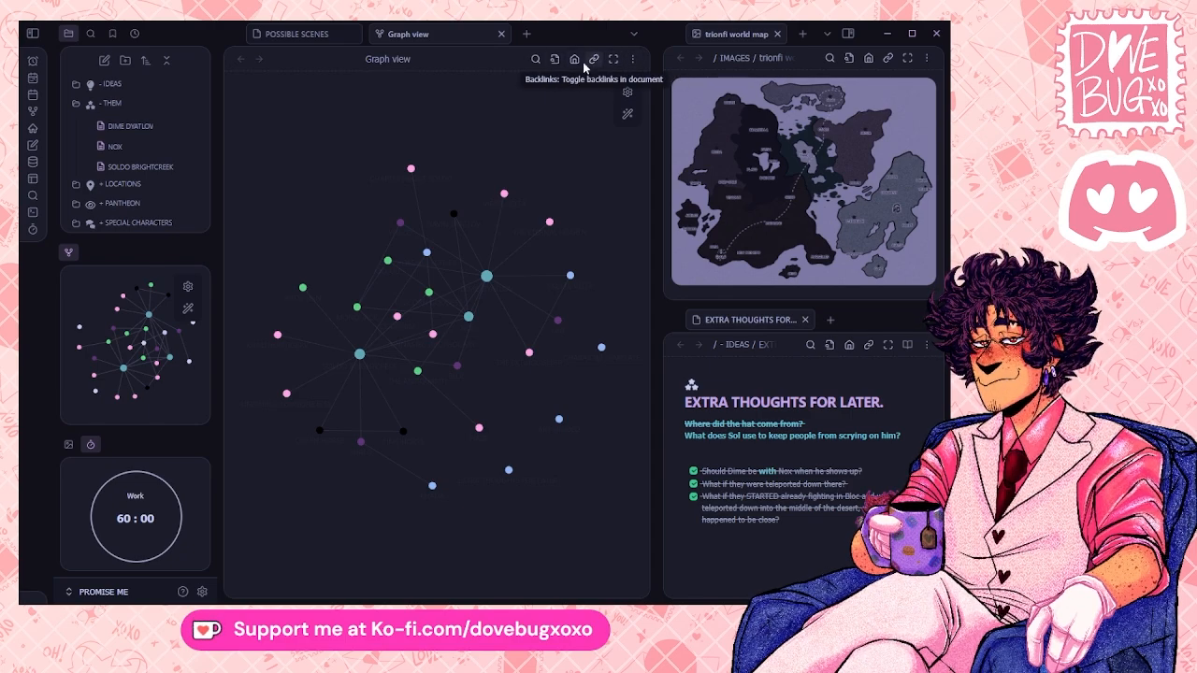
pyautogui.click(501, 36)
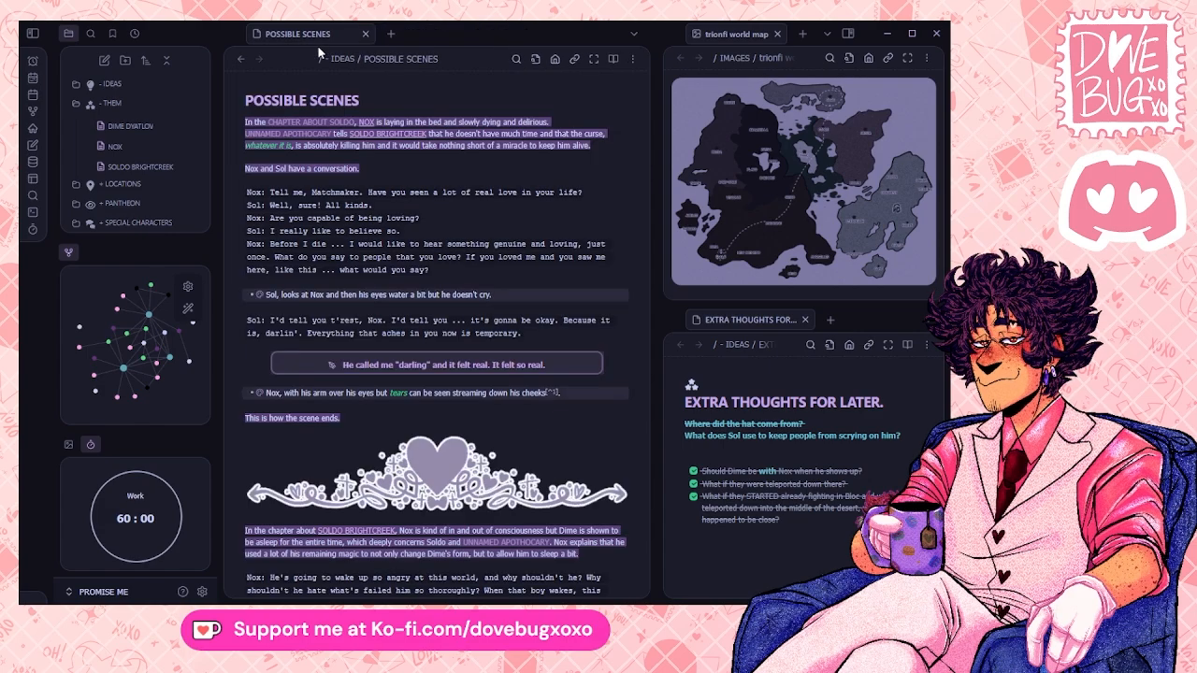
pyautogui.click(613, 58)
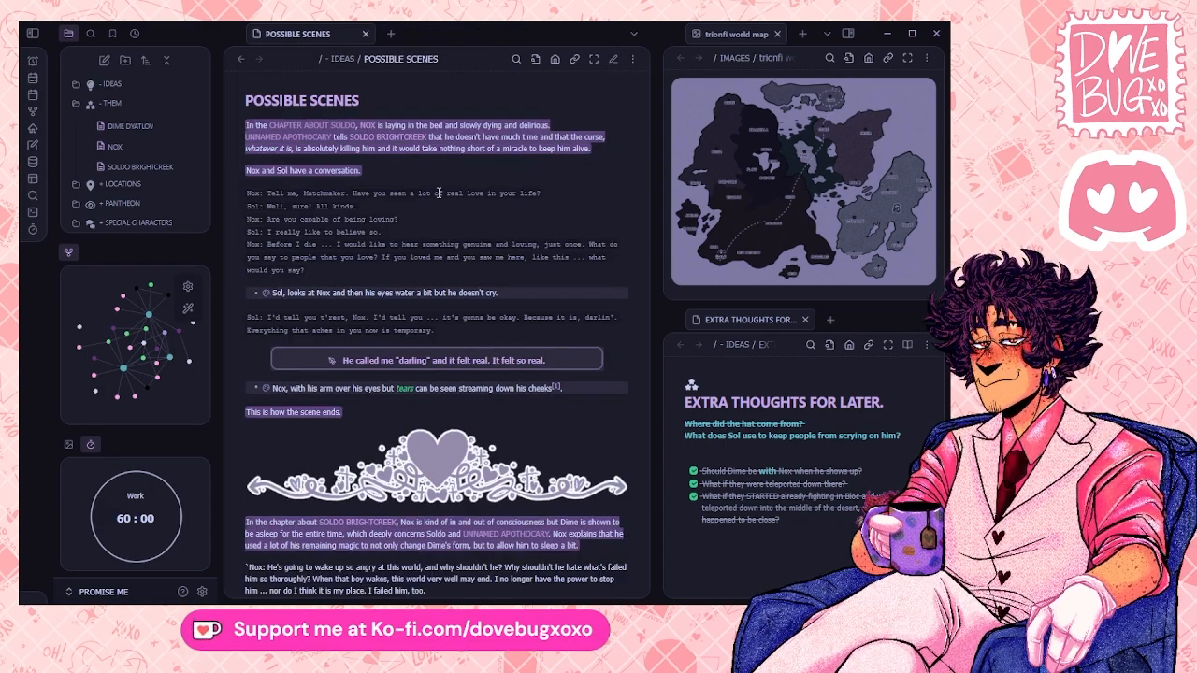
pyautogui.click(130, 125)
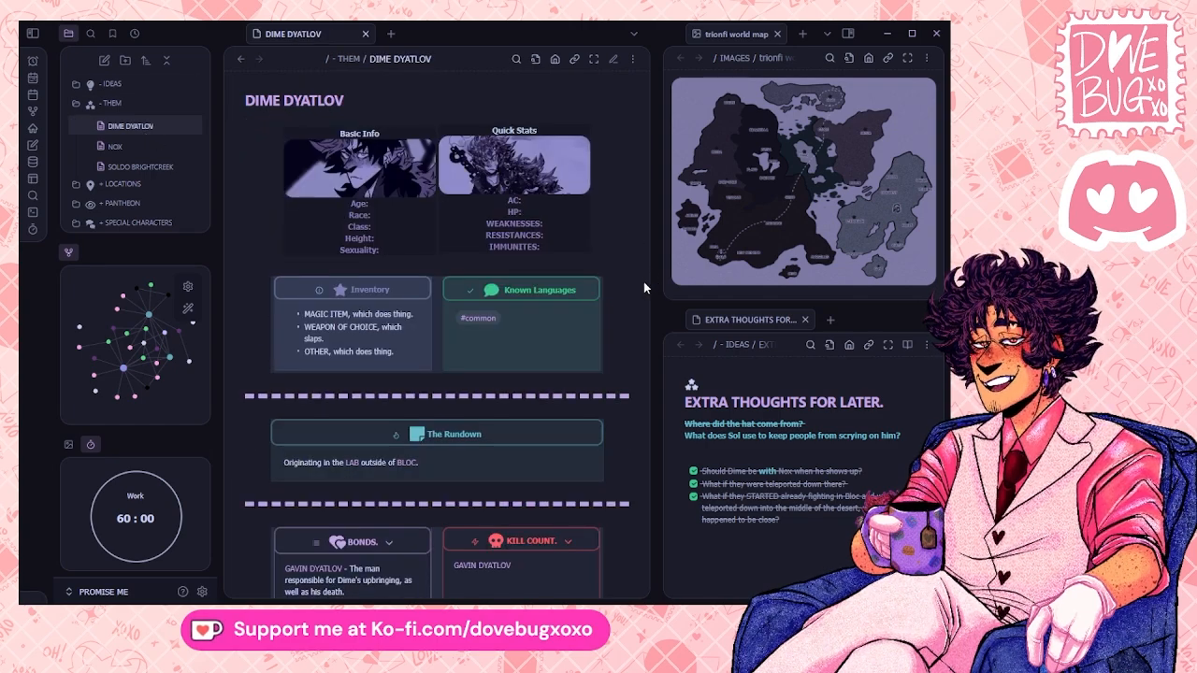
# - Open the SOLDO BRIGHTCREEK note from the - THEM folder and skim its sections down to Fun Facts
pyautogui.click(158, 162)
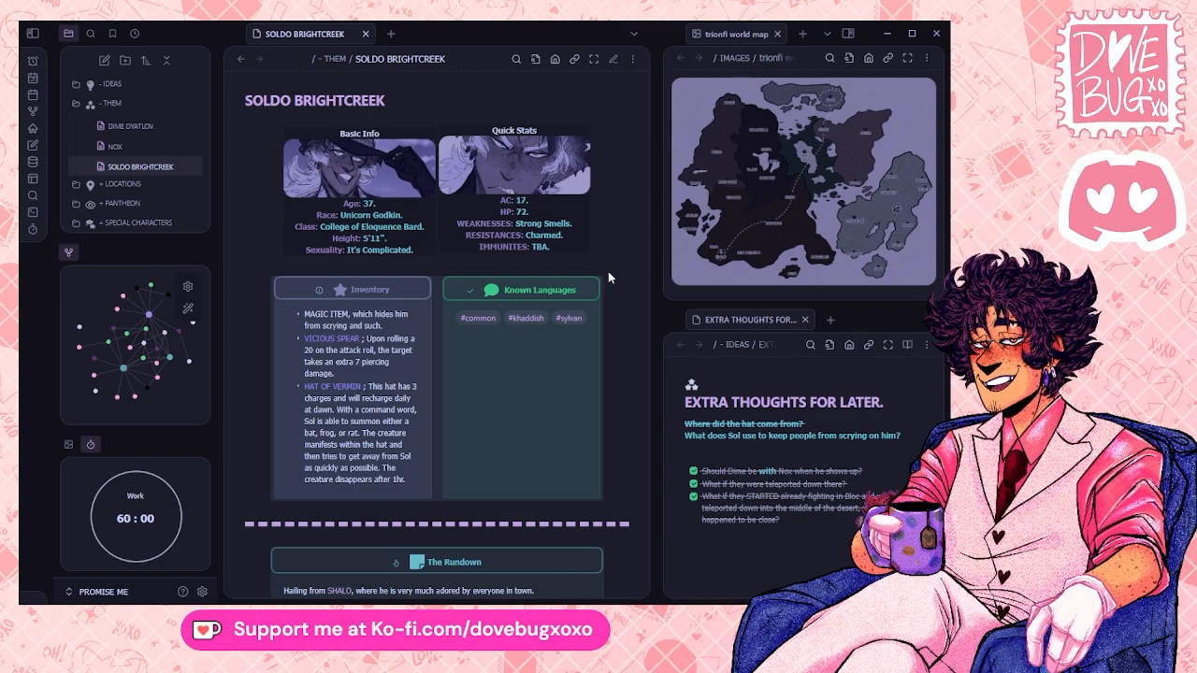
pyautogui.scroll(-5, 608, 271)
pyautogui.scroll(-4, 608, 271)
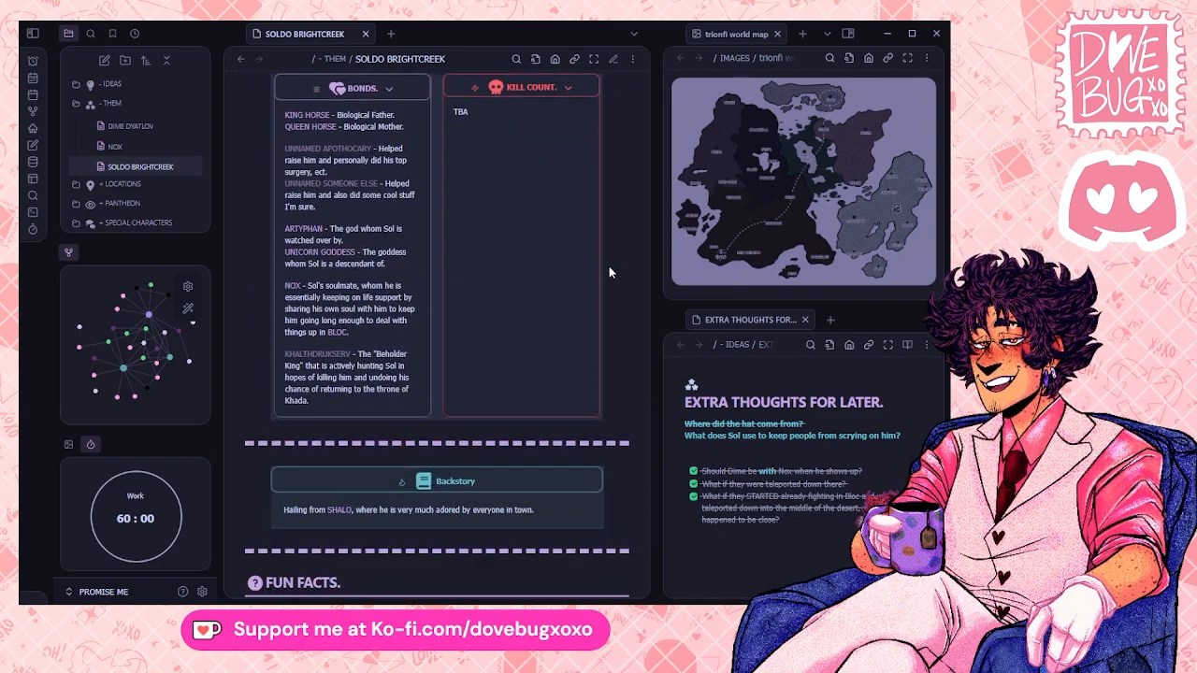
pyautogui.scroll(10, 608, 265)
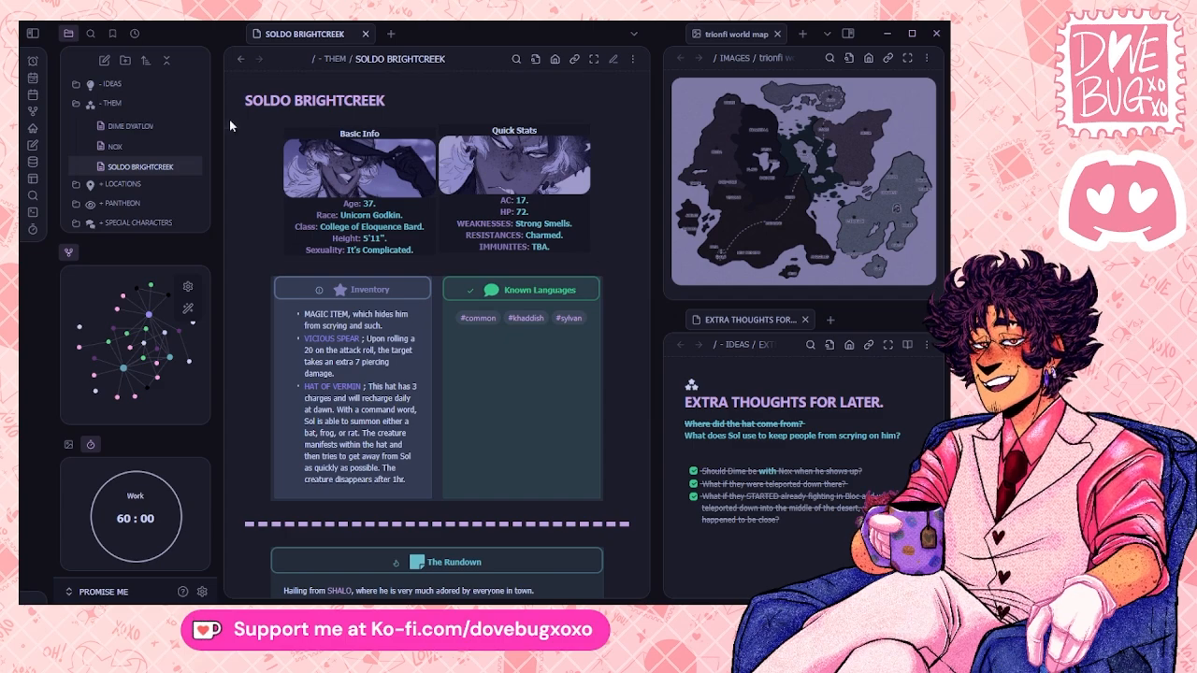
pyautogui.click(152, 107)
pyautogui.click(156, 102)
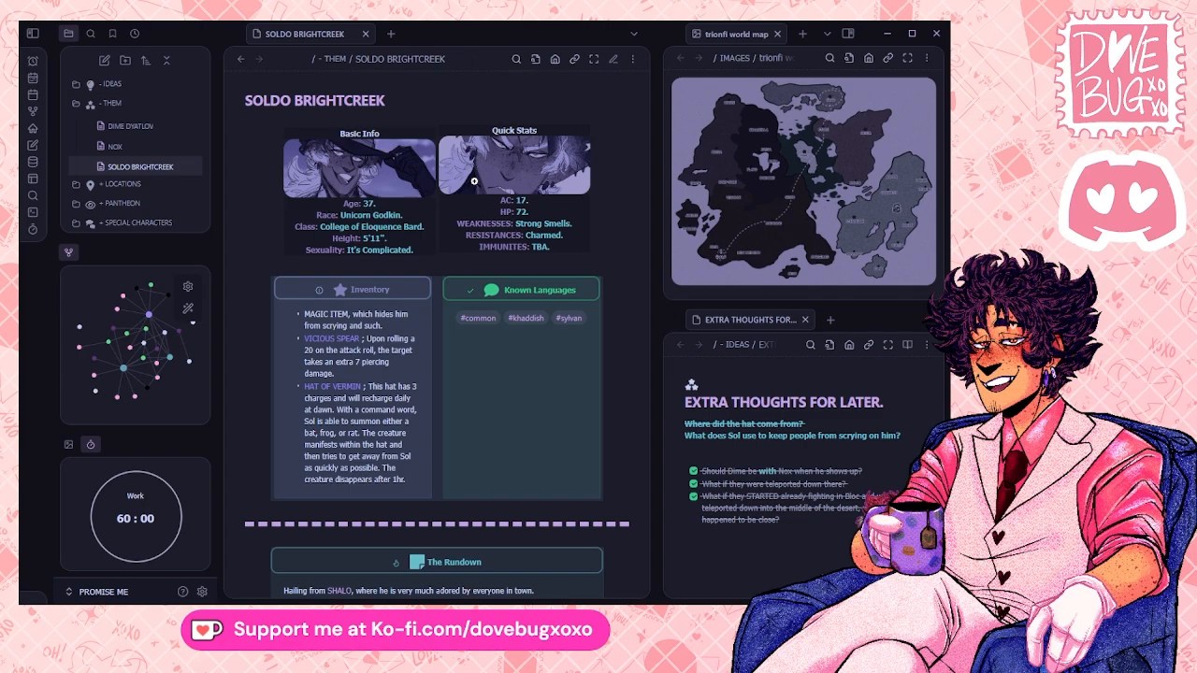
# - Examine the SOLDO BRIGHTCREEK character sheet from its portraits, stats, inventory and languages through Bonds, Kill Count, Backstory and Fun Facts
pyautogui.scroll(-3, 525, 304)
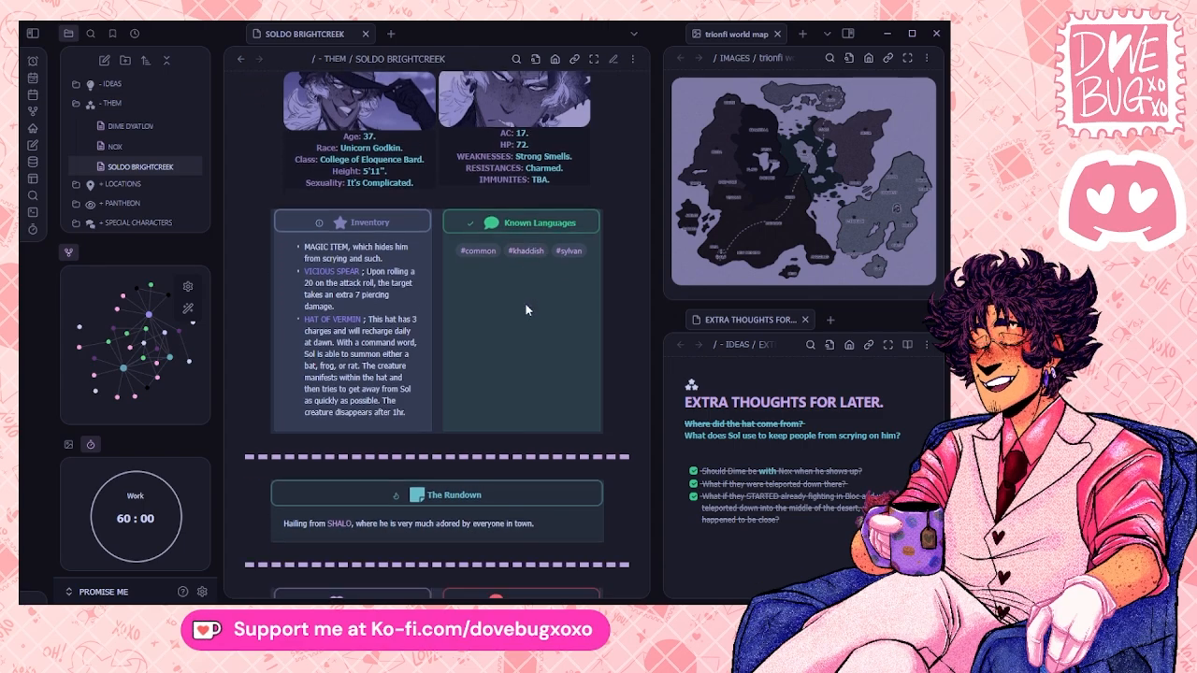
pyautogui.scroll(3, 543, 278)
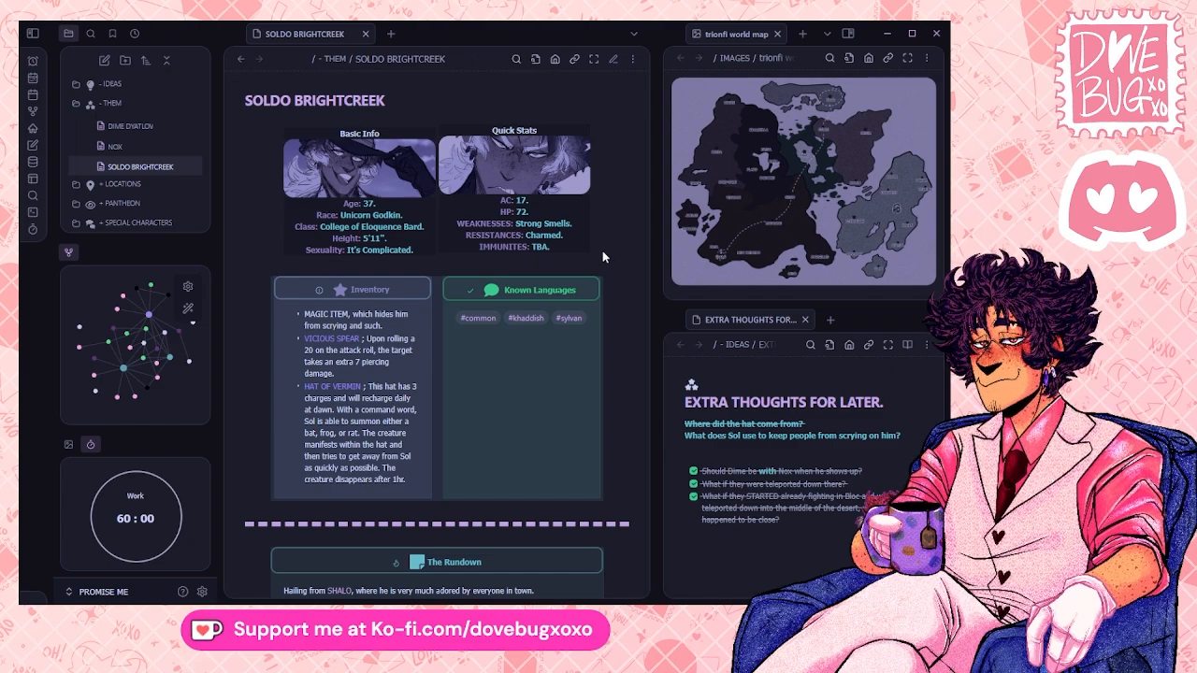
pyautogui.scroll(-1, 602, 251)
pyautogui.scroll(1, 602, 251)
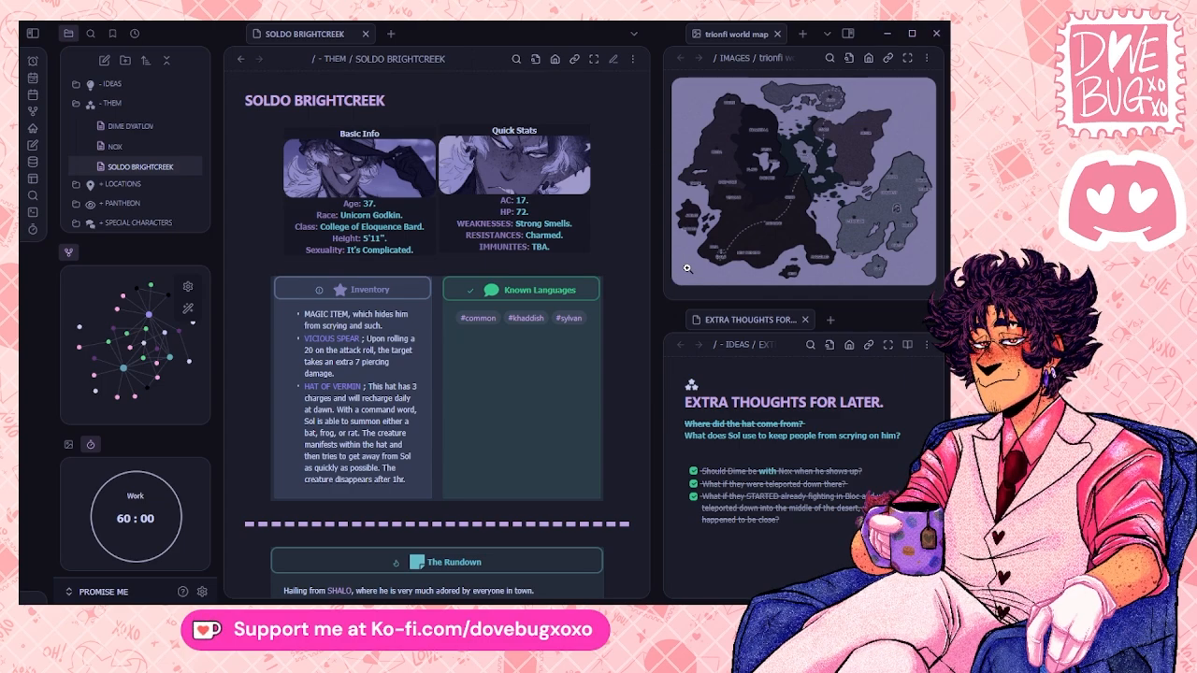
pyautogui.scroll(-1, 617, 286)
pyautogui.scroll(1, 617, 286)
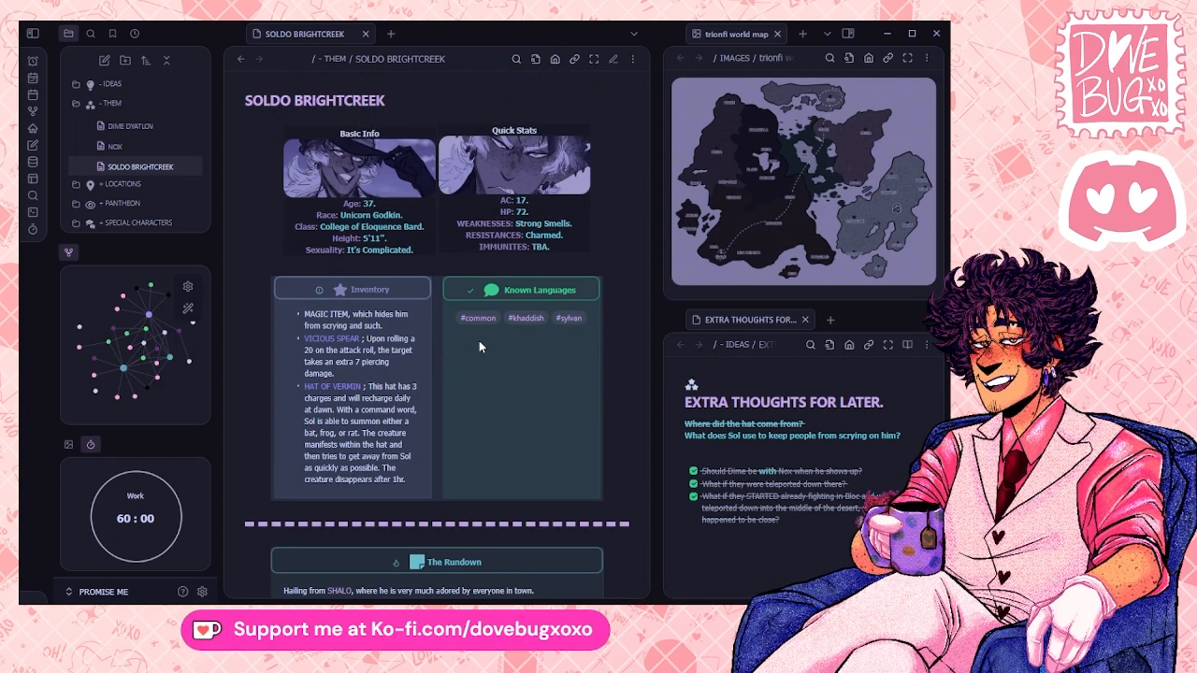
pyautogui.scroll(-5, 550, 352)
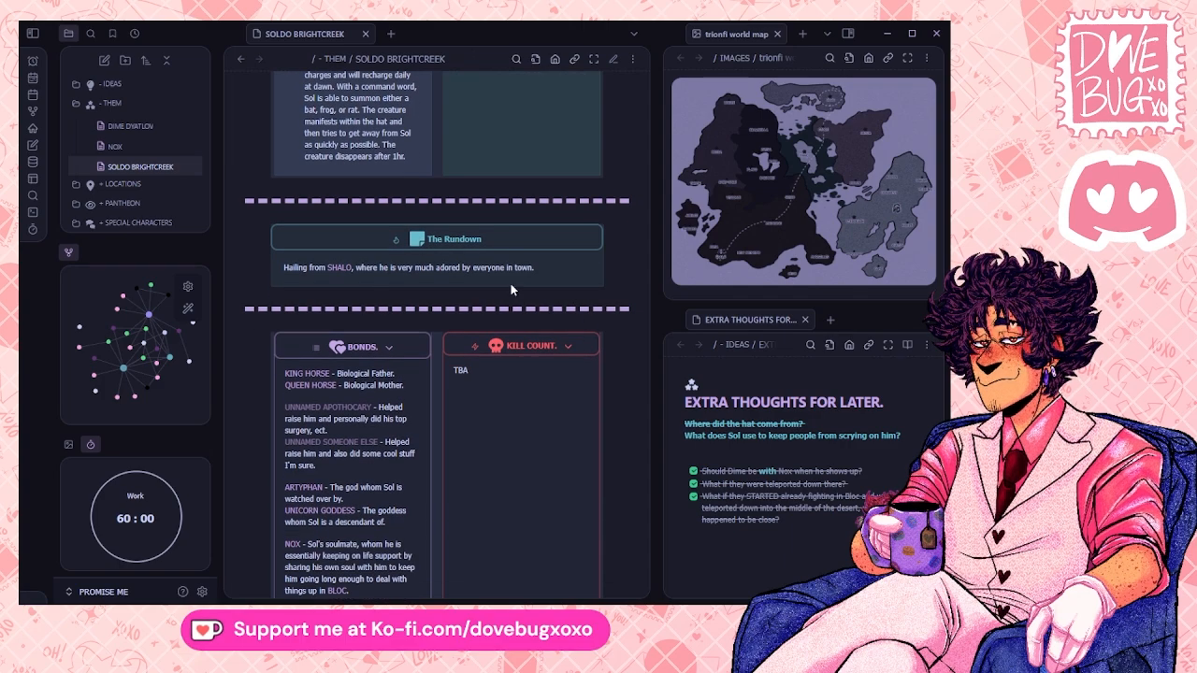
pyautogui.scroll(-2, 447, 272)
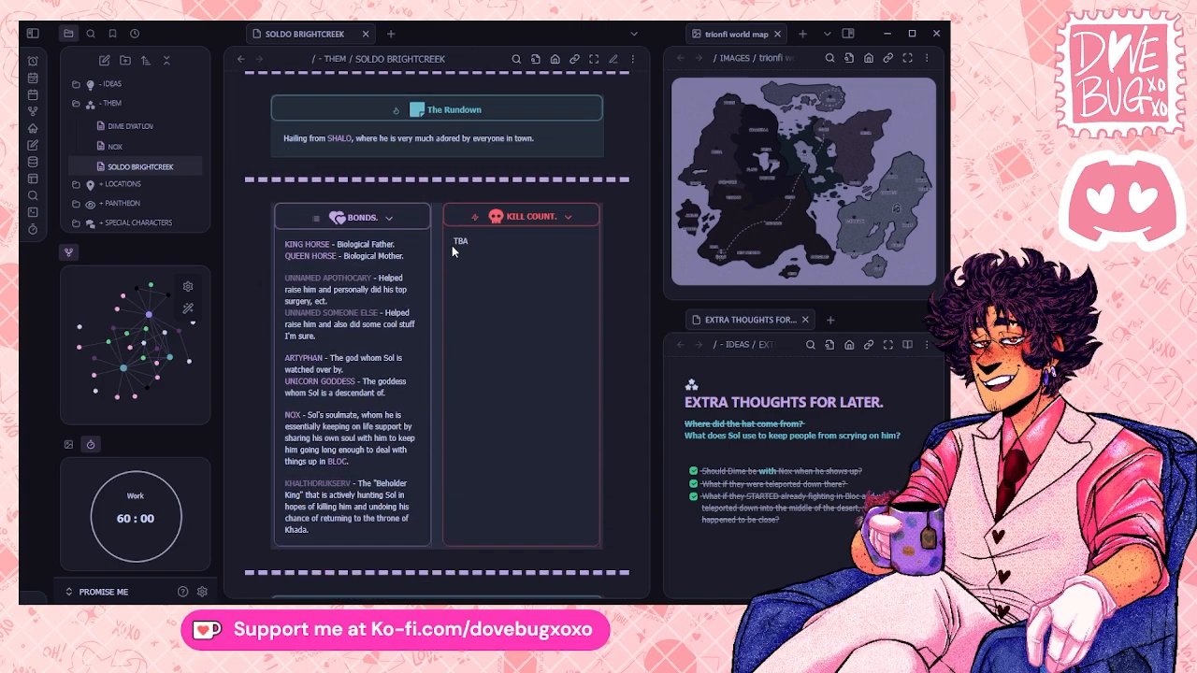
pyautogui.scroll(-1, 452, 245)
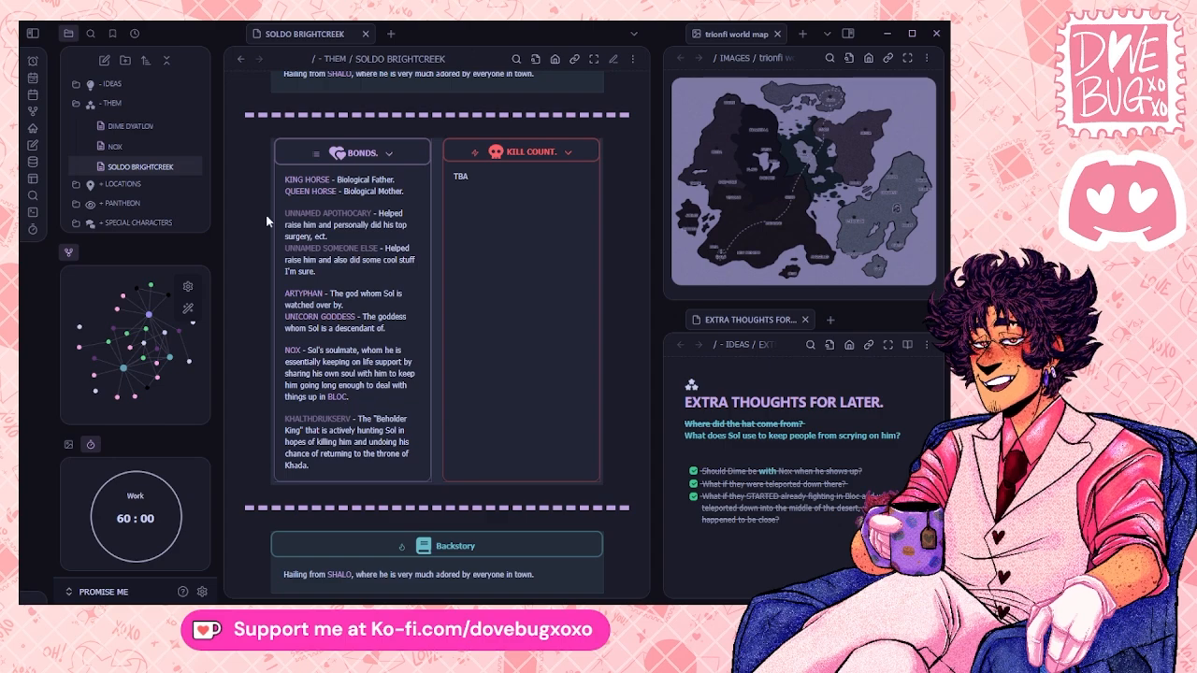
pyautogui.scroll(-2, 461, 334)
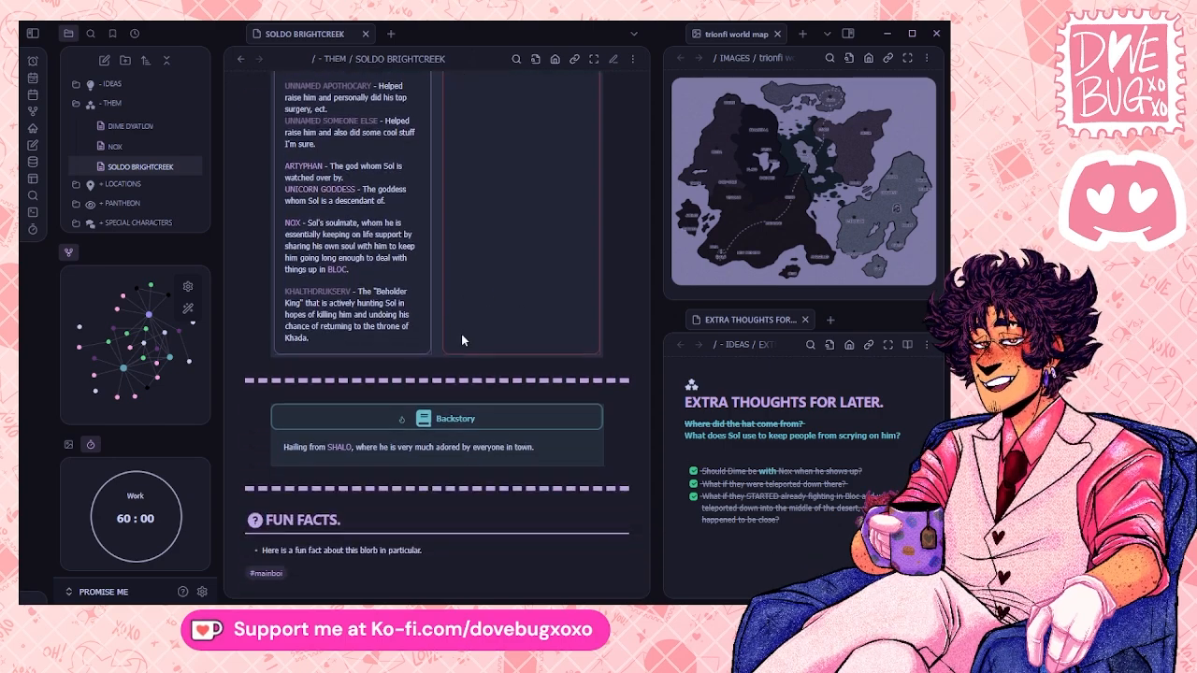
pyautogui.scroll(2, 355, 289)
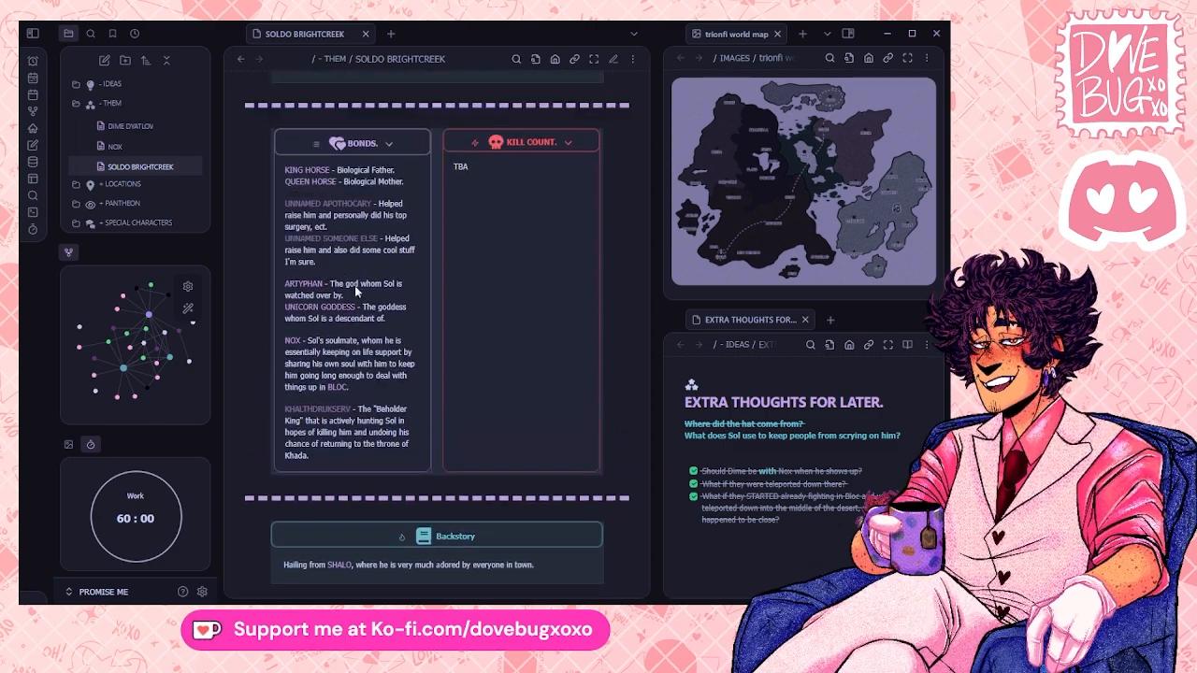
pyautogui.scroll(-2, 323, 287)
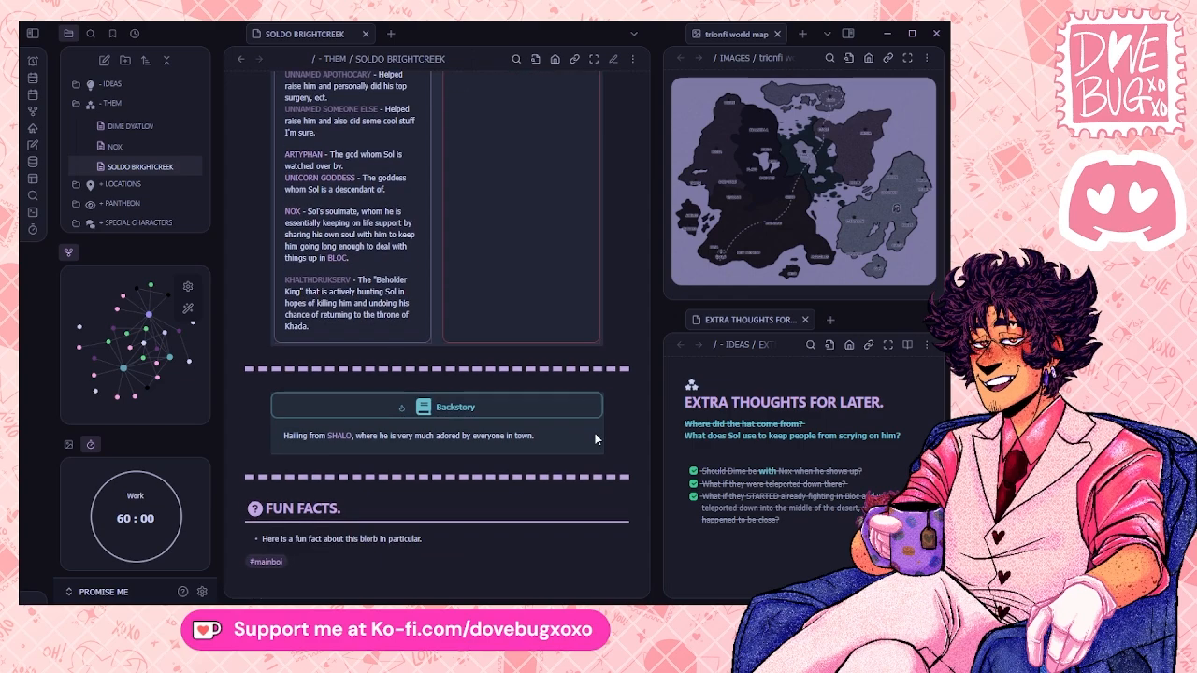
# - Collapse the - THEM folder, expand - IDEAS and open the ART NEEDED board
pyautogui.click(849, 453)
pyautogui.scroll(12, 476, 427)
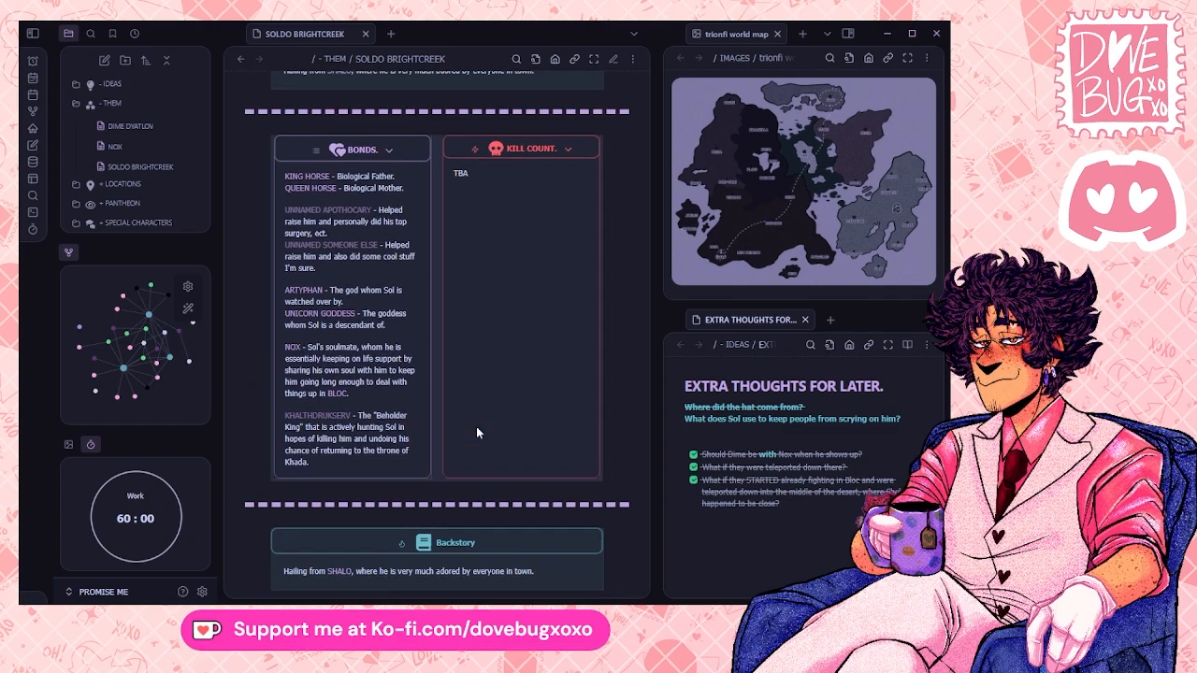
pyautogui.click(128, 101)
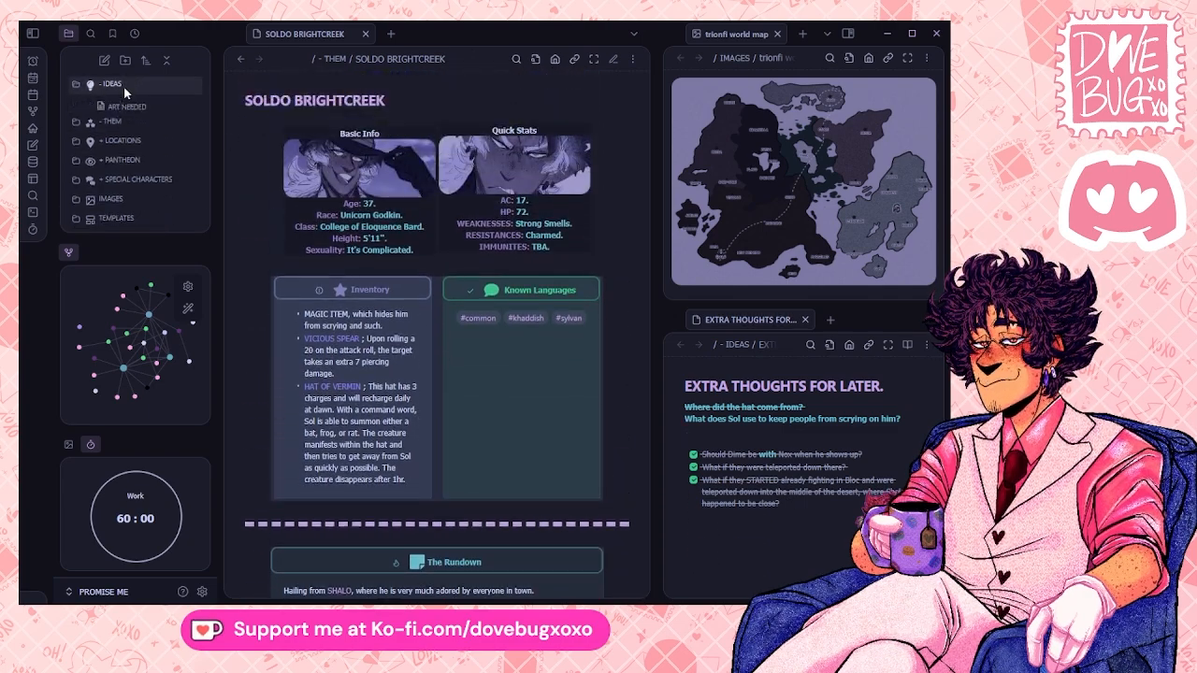
pyautogui.click(123, 86)
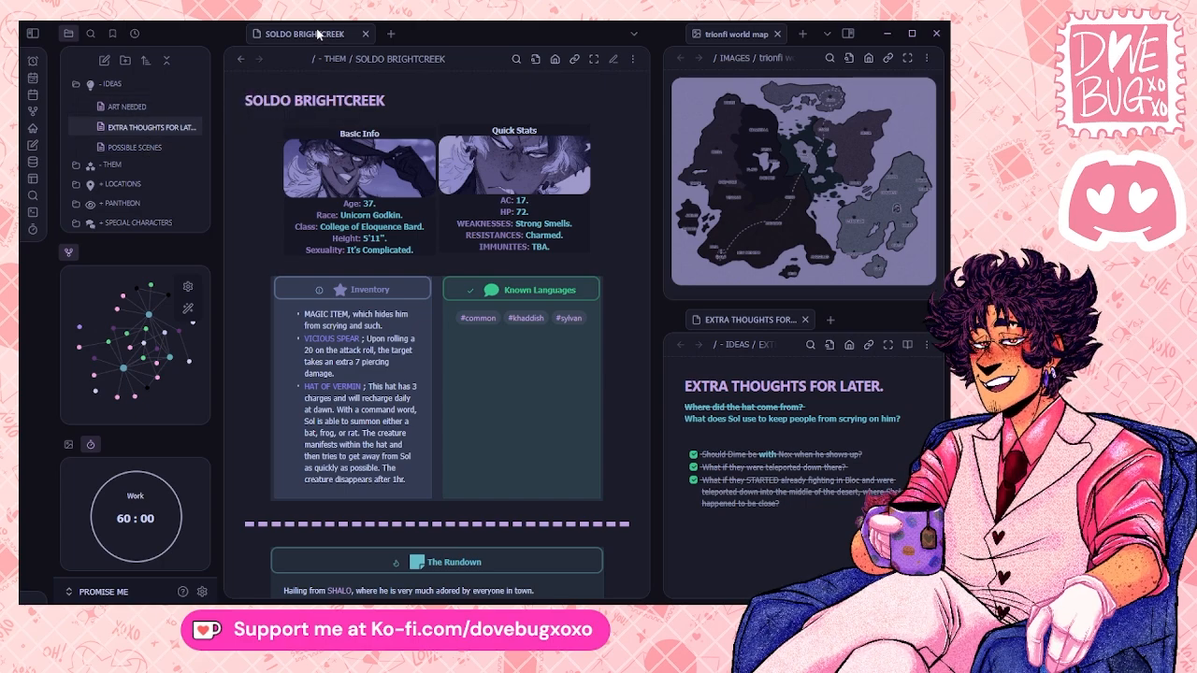
pyautogui.click(134, 105)
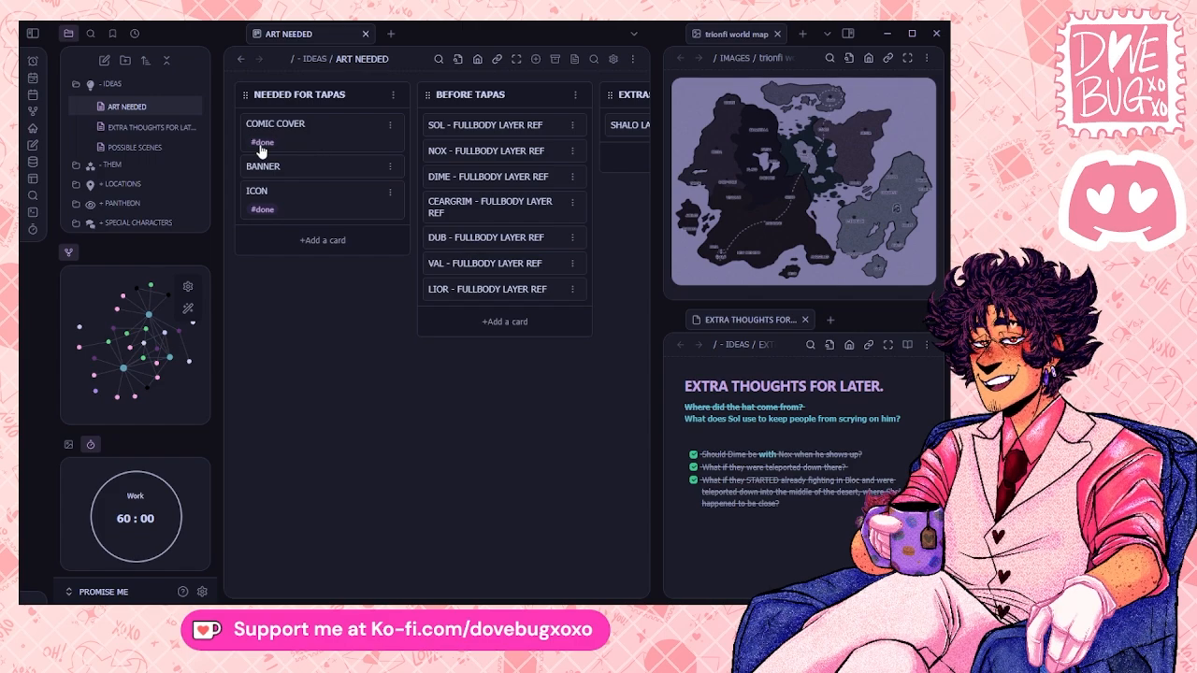
# - Open the EXTRA THOUGHTS FOR LATER note in the main pane and restore it in the side pane beneath the world map
pyautogui.click(145, 128)
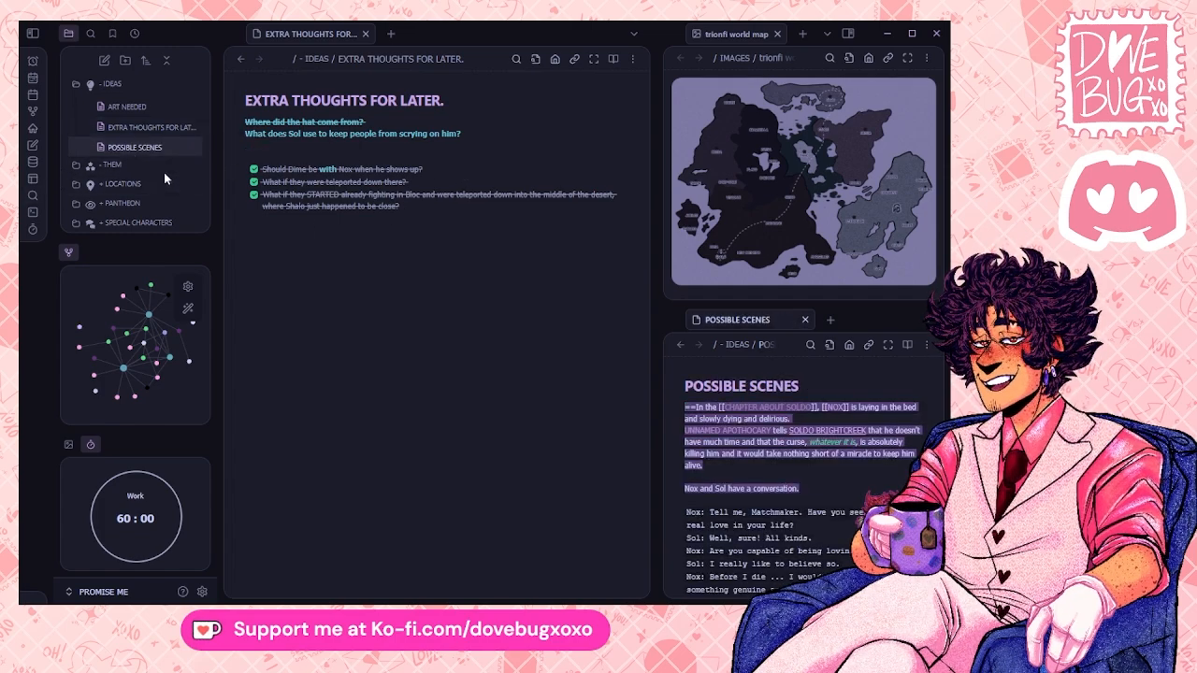
pyautogui.click(136, 154)
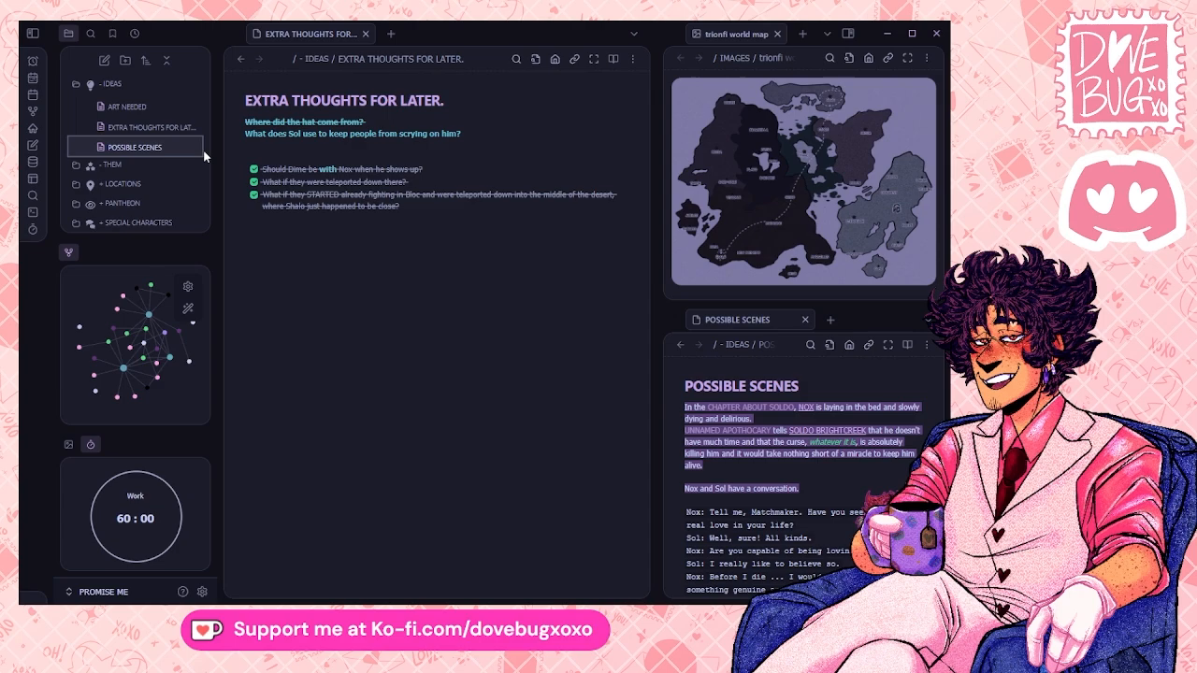
pyautogui.click(126, 126)
pyautogui.click(127, 140)
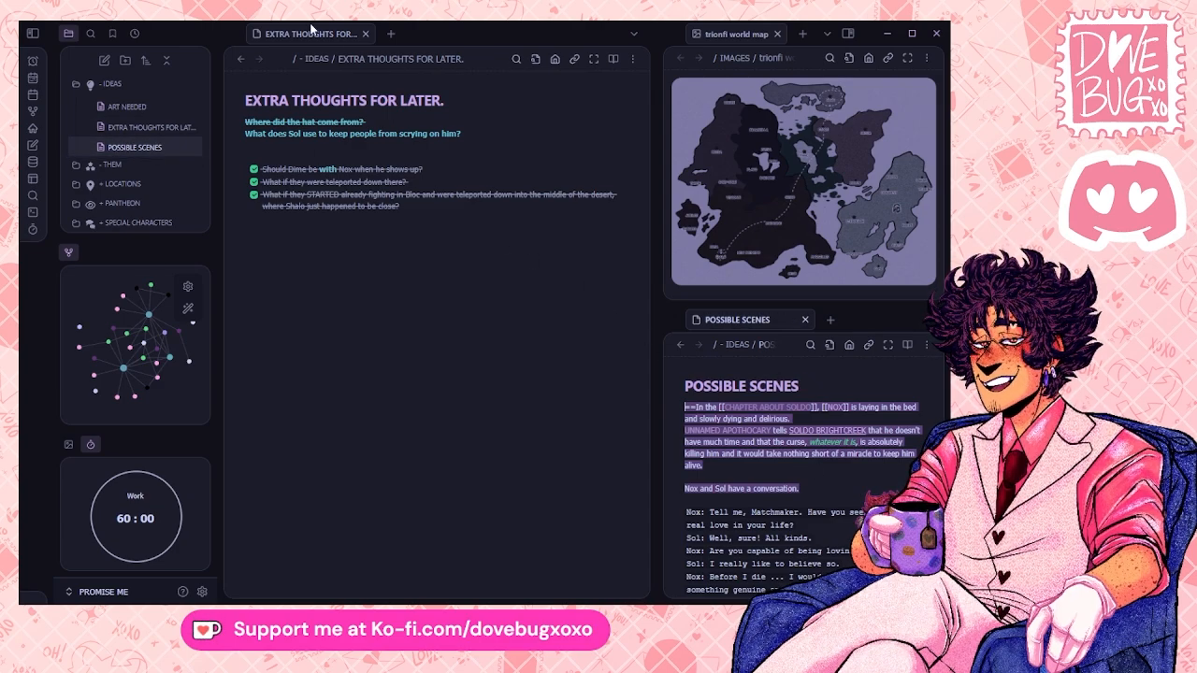
pyautogui.click(143, 126)
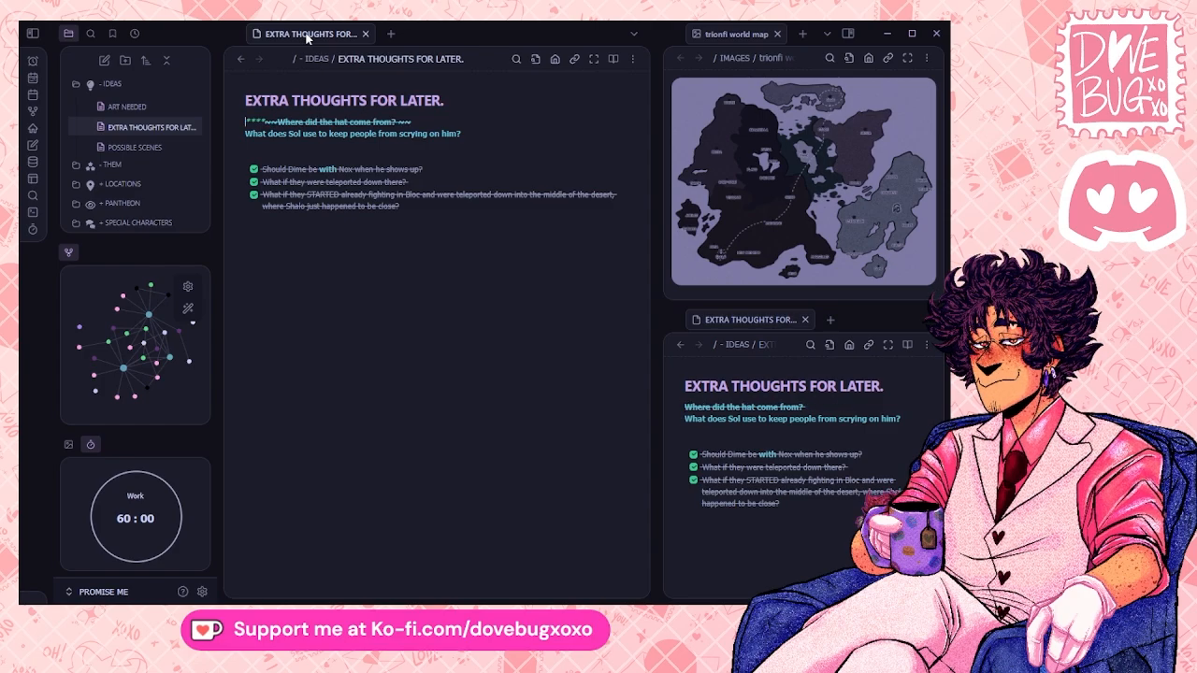
# - Open the POSSIBLE SCENES note in the main pane, switch it to reading view and skim it down to the footnote
pyautogui.click(109, 145)
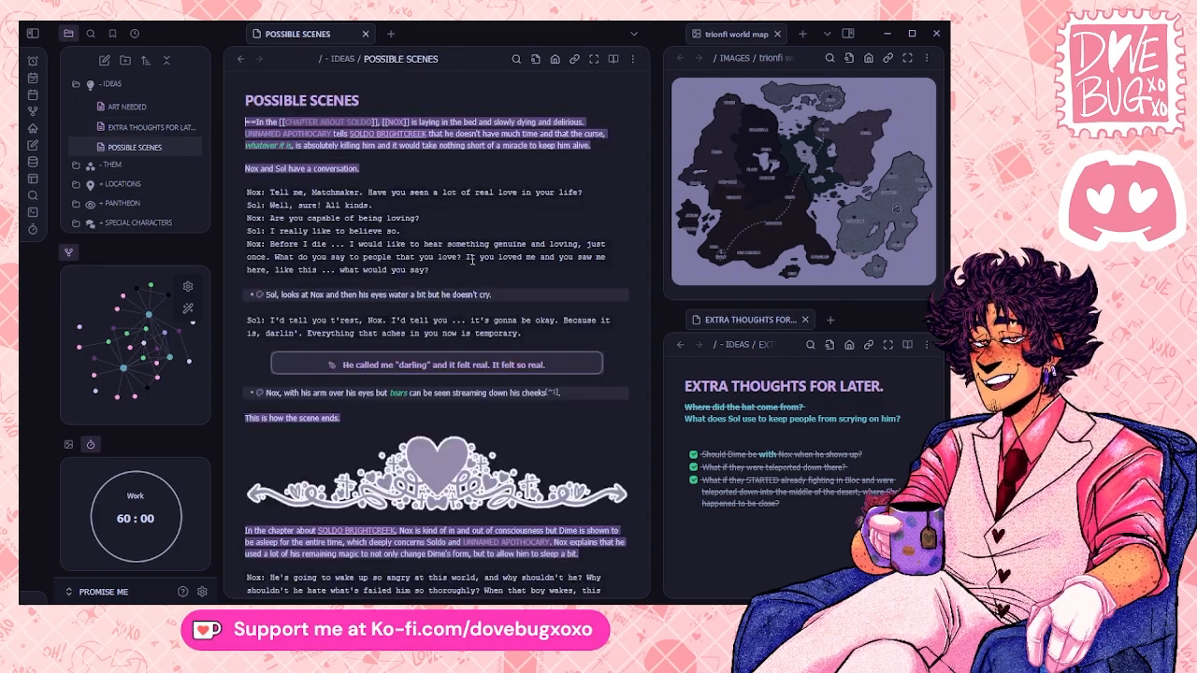
pyautogui.scroll(-5, 477, 264)
pyautogui.scroll(4, 547, 155)
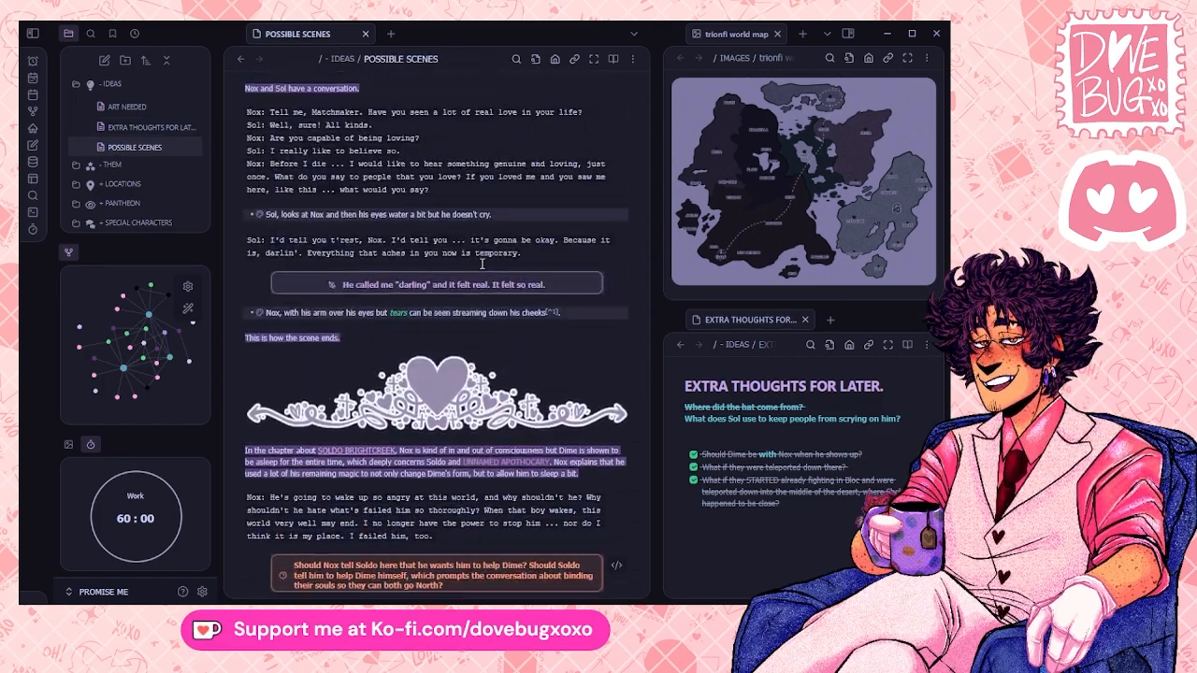
pyautogui.scroll(1, 548, 155)
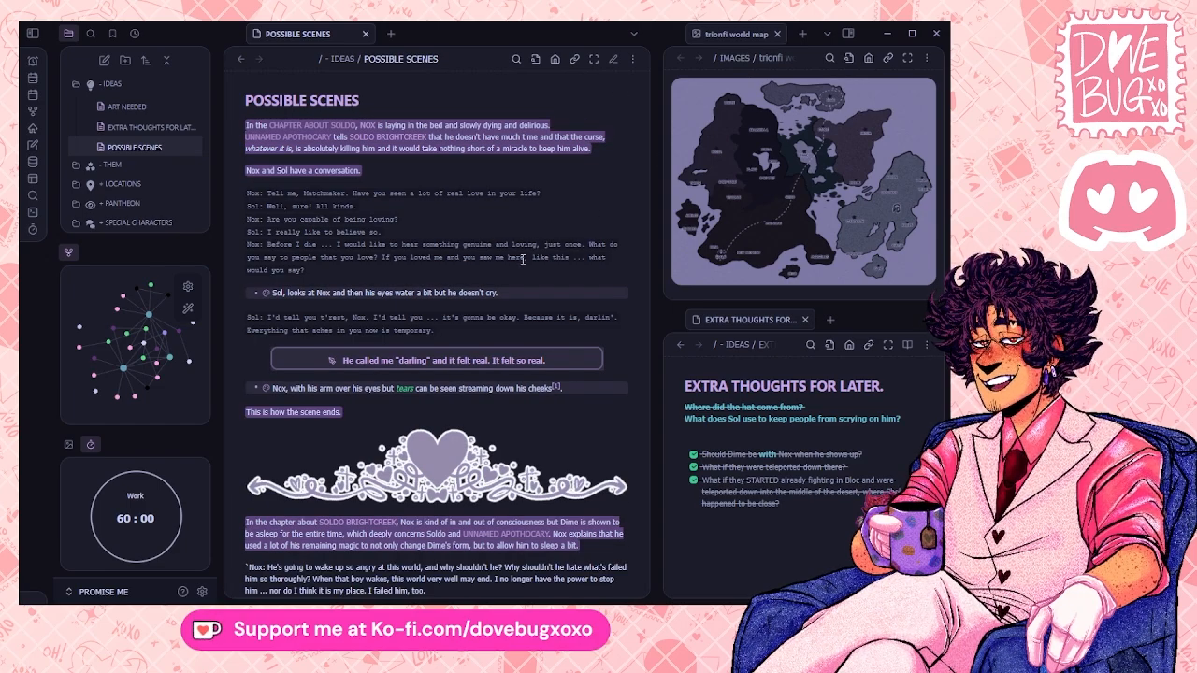
pyautogui.scroll(-1, 522, 260)
pyautogui.scroll(-1, 522, 260)
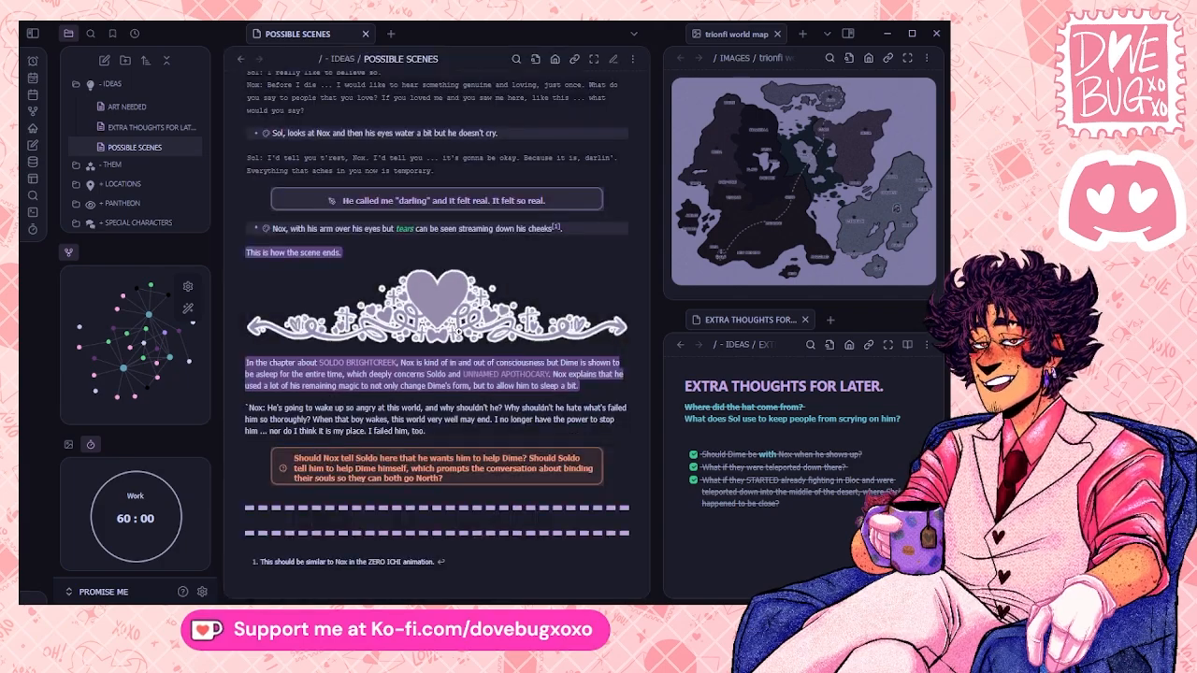
pyautogui.scroll(1, 420, 447)
pyautogui.scroll(1, 423, 449)
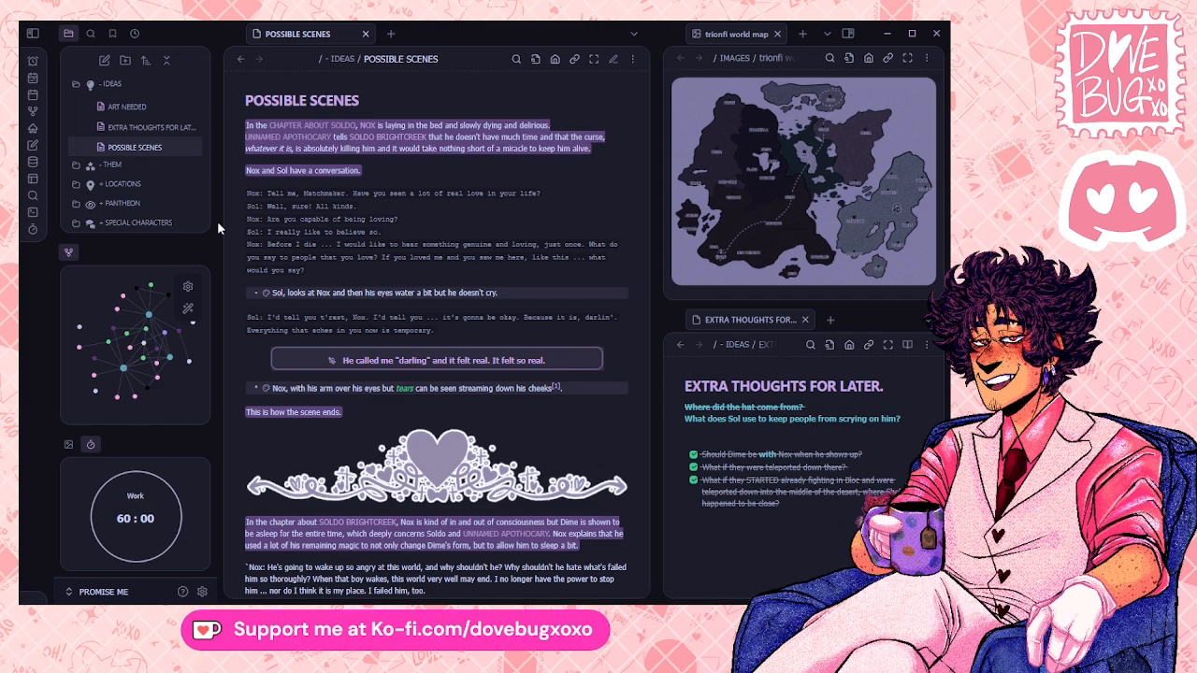
# - Expand the + LOCATIONS folder and look through EDWEY's nested CITIES and BLOC folders, then collapse CITIES
pyautogui.scroll(-1, 177, 127)
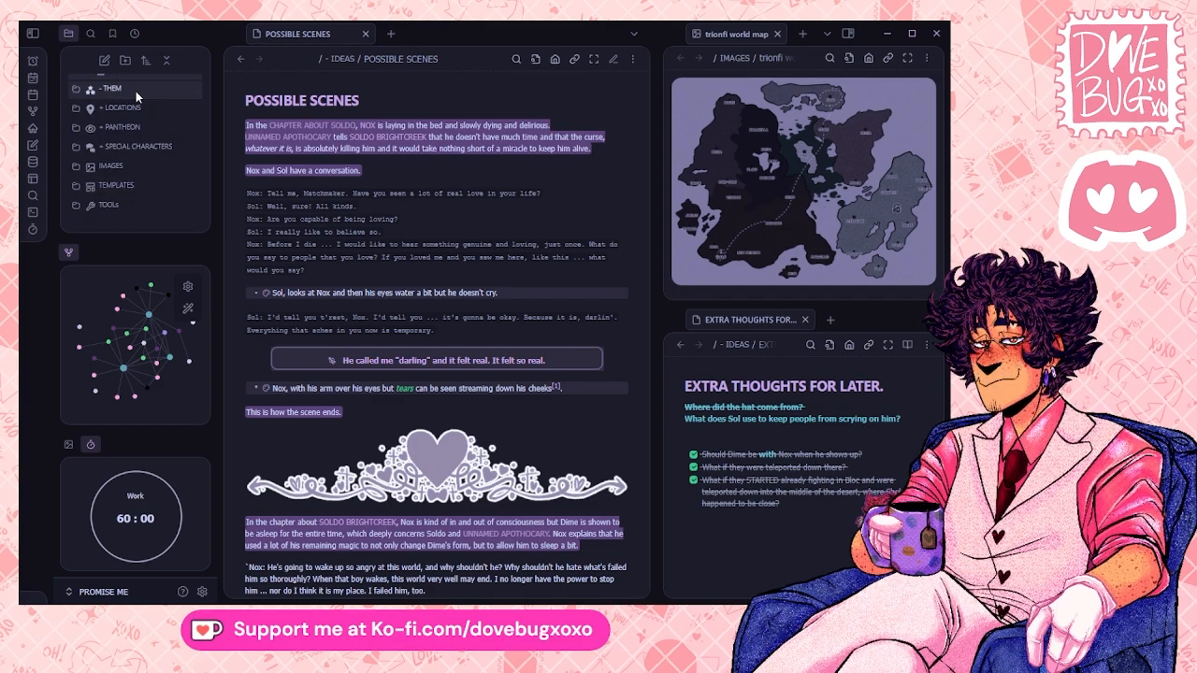
pyautogui.click(140, 107)
pyautogui.scroll(-1, 156, 122)
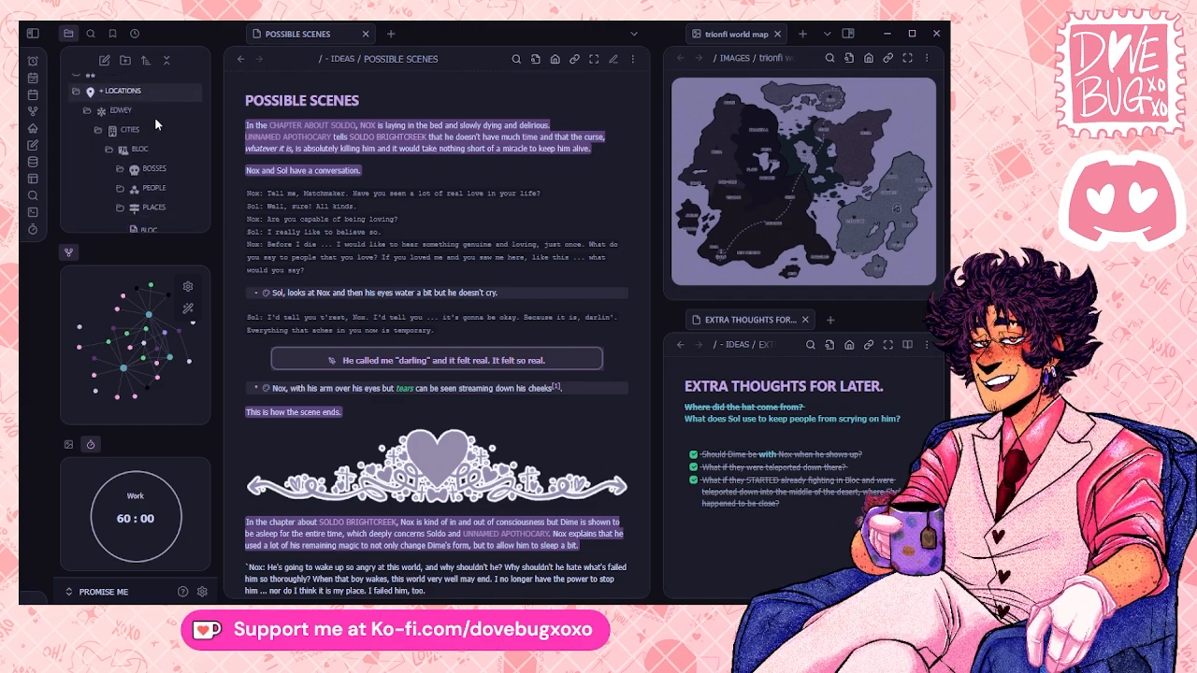
pyautogui.scroll(1, 154, 117)
pyautogui.click(152, 126)
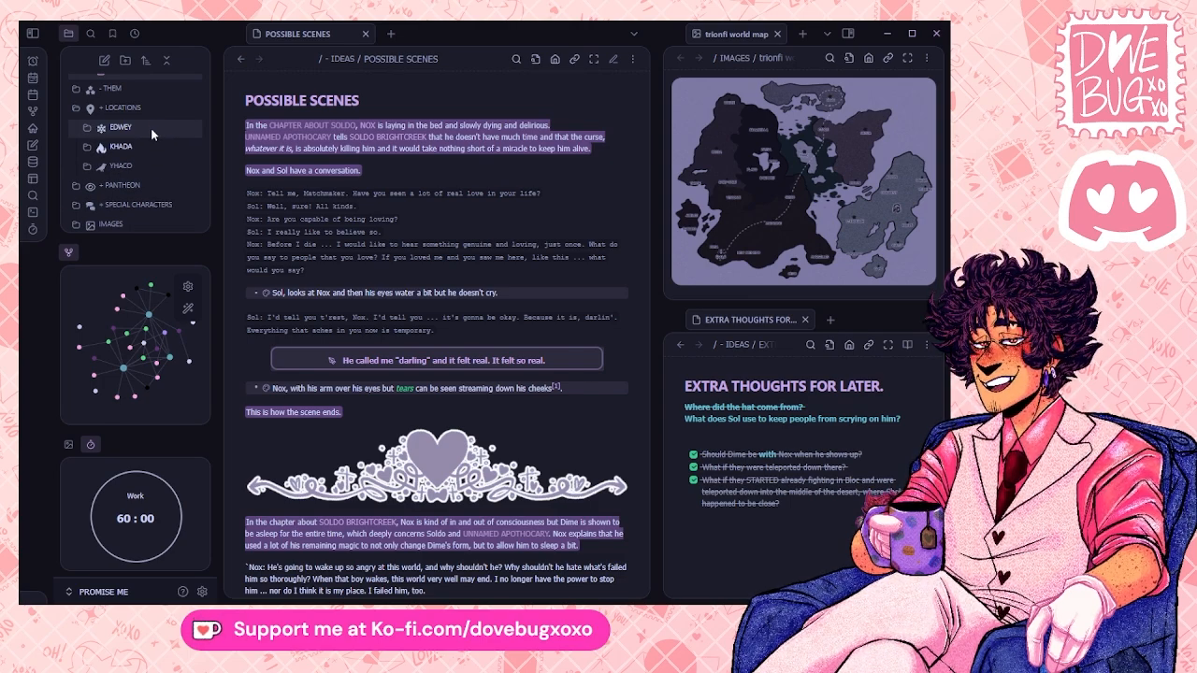
pyautogui.click(151, 127)
pyautogui.scroll(-1, 150, 122)
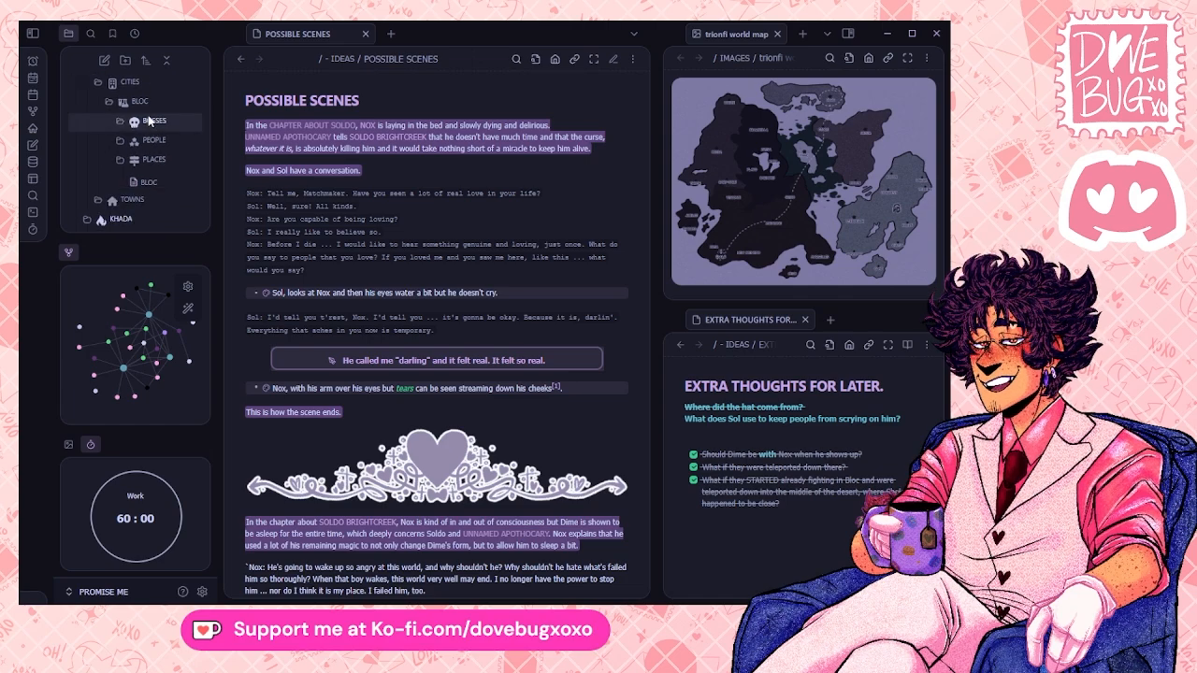
pyautogui.scroll(1, 150, 106)
pyautogui.click(137, 150)
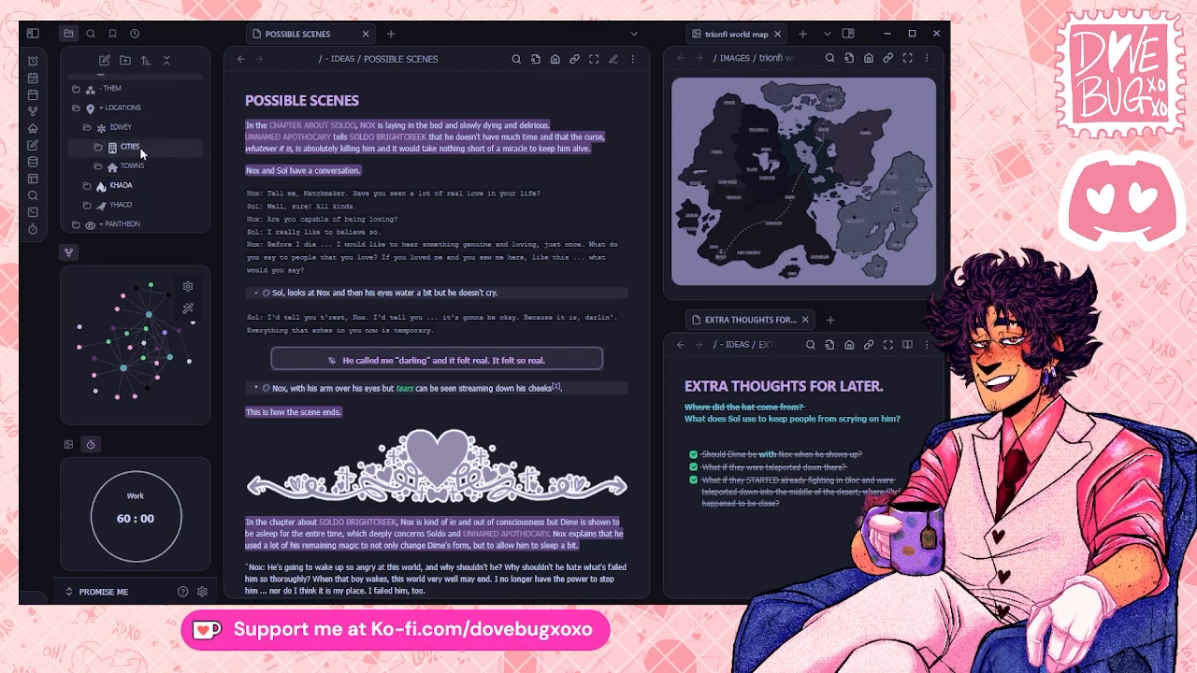
# - Open the KHADA folder note, browse its TOWNS subfolders and open the SHALO town note
pyautogui.click(140, 184)
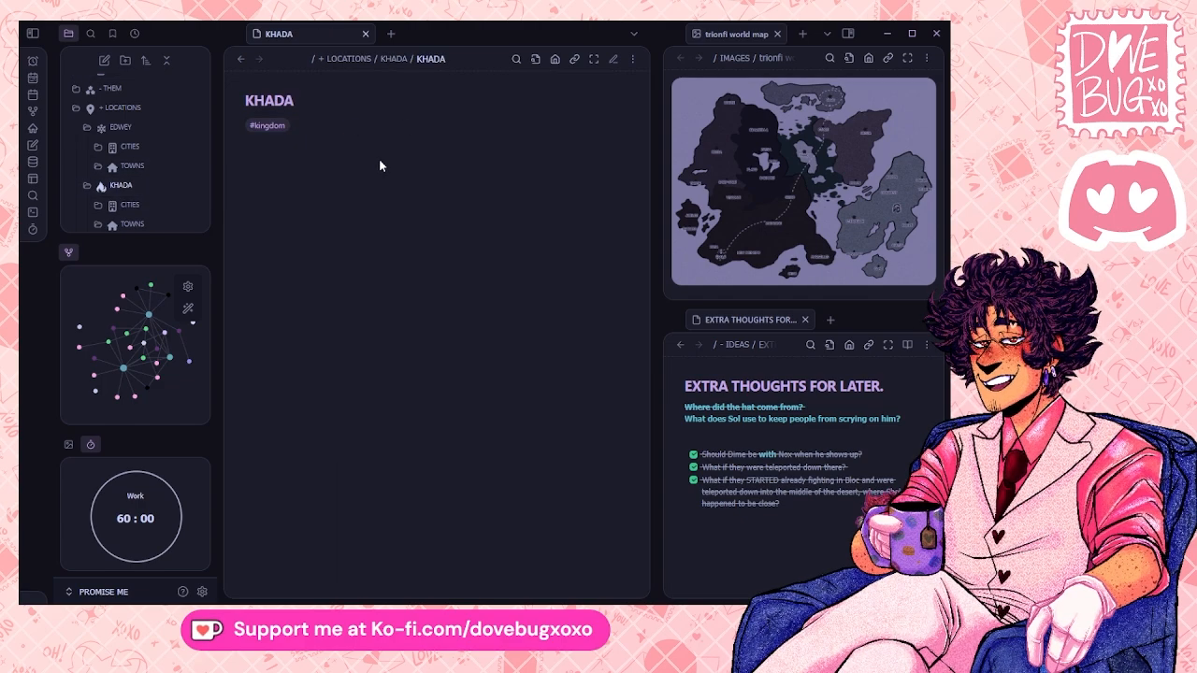
pyautogui.scroll(-2, 169, 184)
pyautogui.click(168, 178)
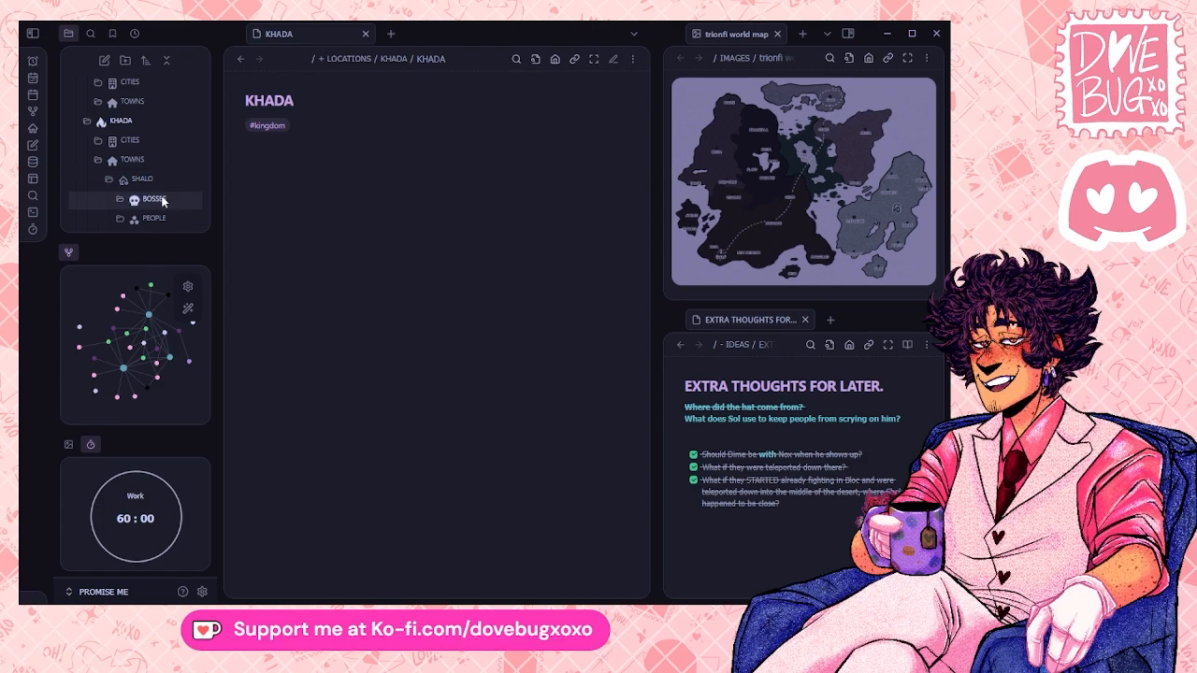
pyautogui.scroll(-2, 170, 175)
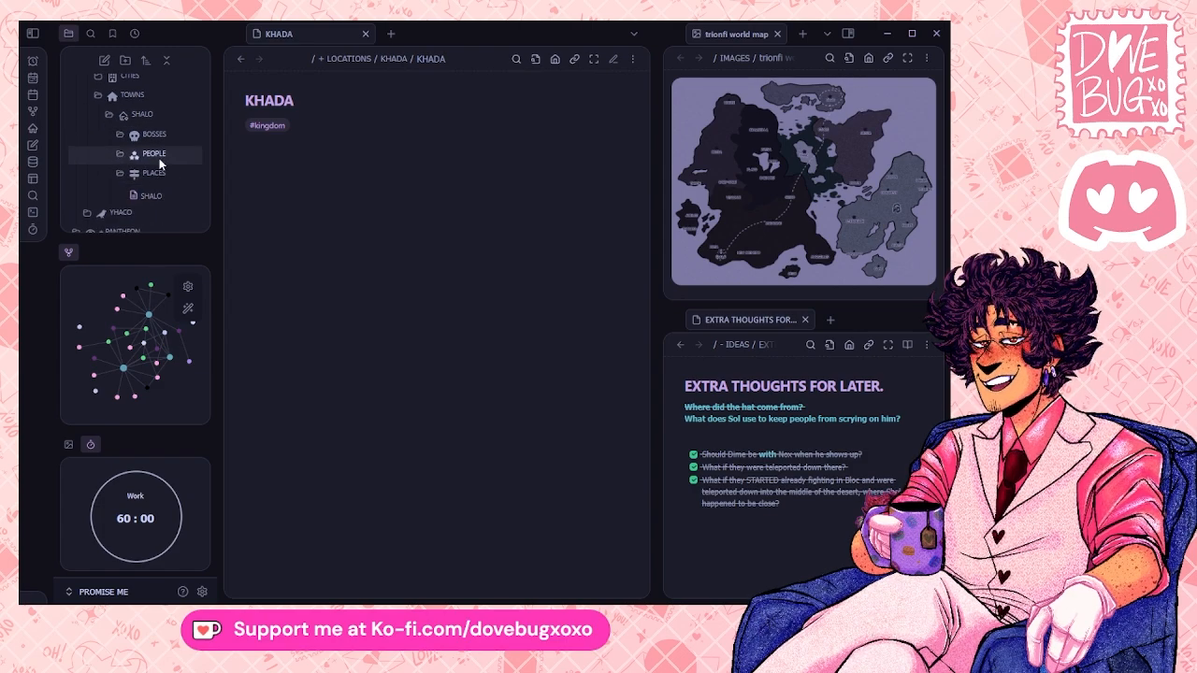
pyautogui.scroll(2, 171, 169)
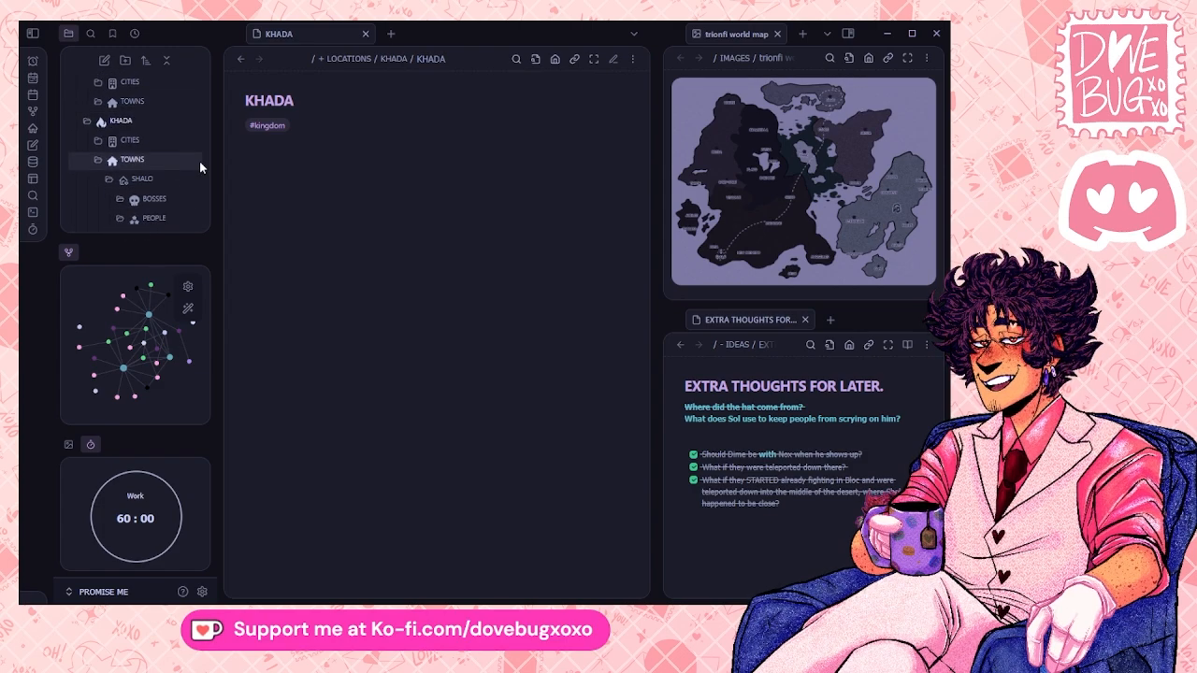
pyautogui.click(169, 181)
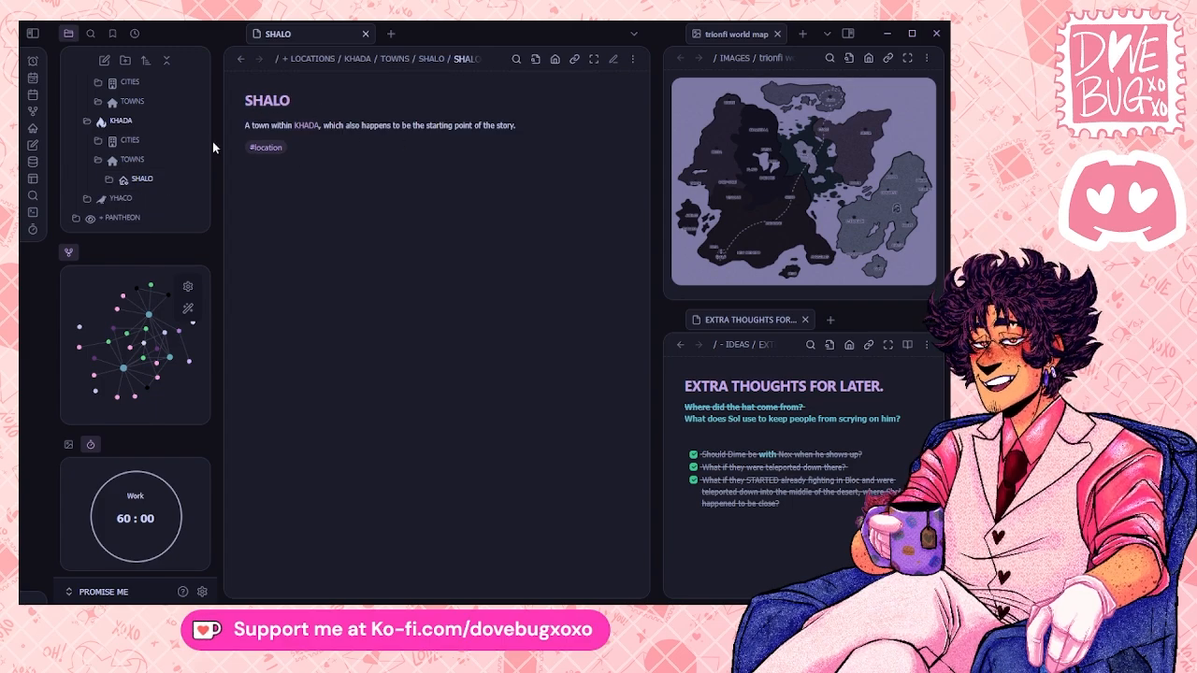
# - Return to the KHADA note and collapse the KHADA and + LOCATIONS folders
pyautogui.click(135, 121)
pyautogui.scroll(2, 157, 134)
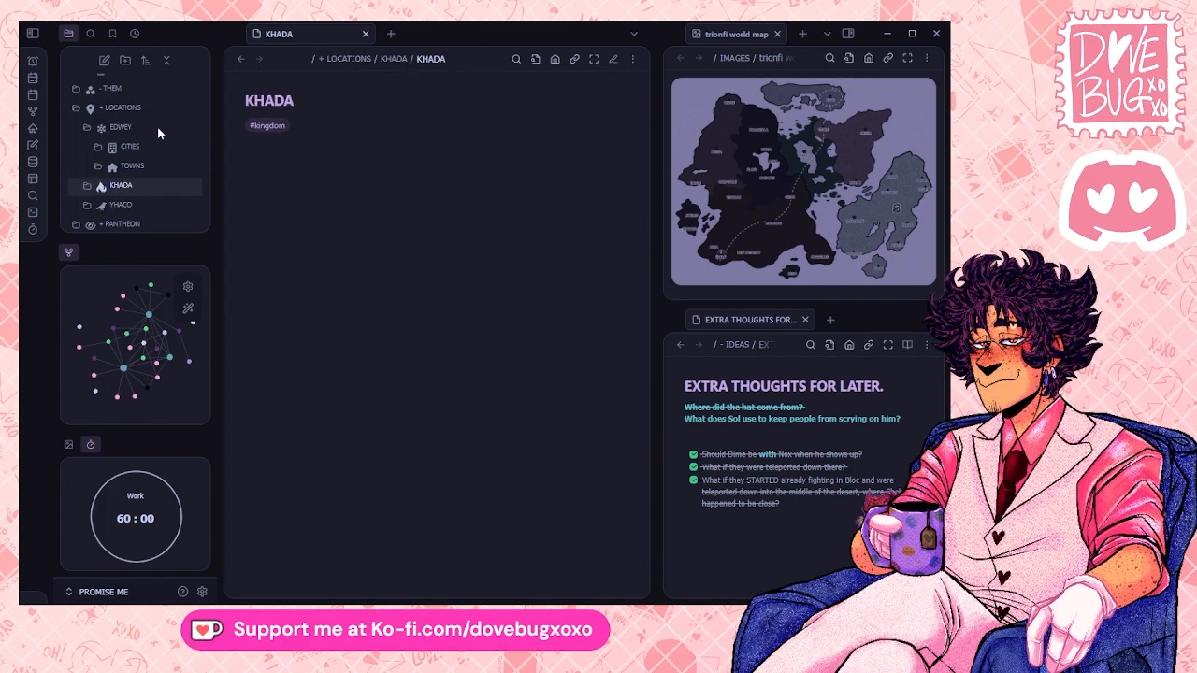
pyautogui.scroll(2, 150, 141)
pyautogui.click(140, 172)
# - Expand + SPECIAL CHARACTERS and its DEAD GANG subfolder, skim the notes inside, and collapse + SPECIAL CHARACTERS again
pyautogui.scroll(-2, 145, 168)
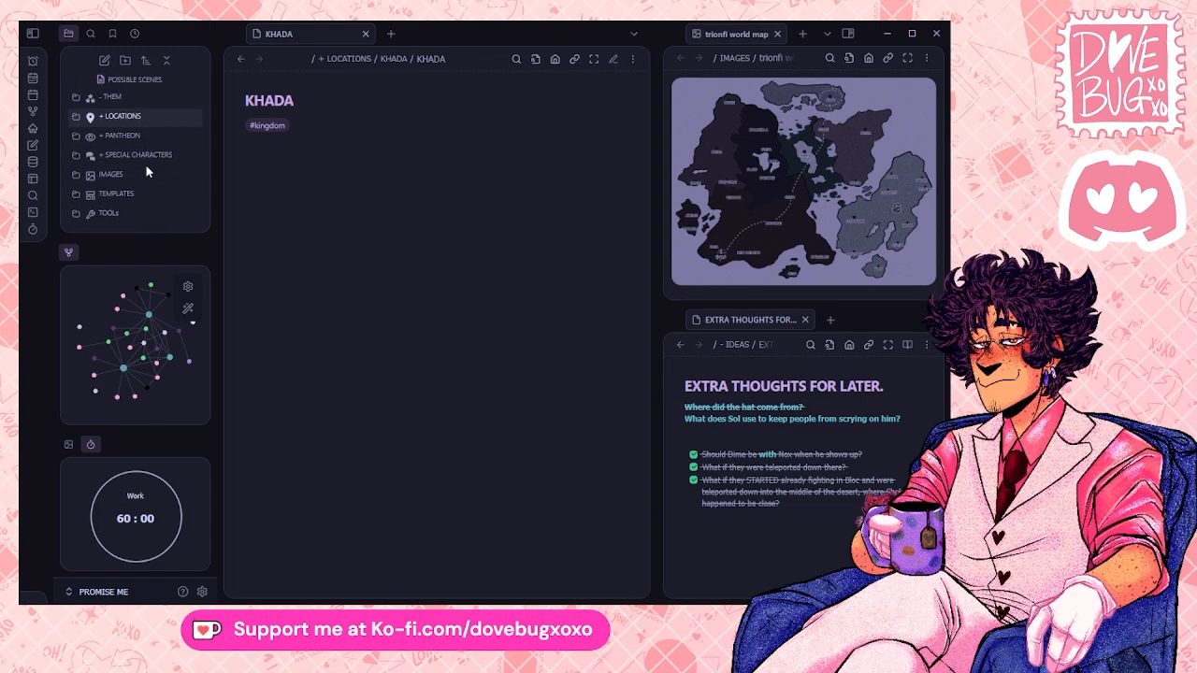
pyautogui.click(146, 153)
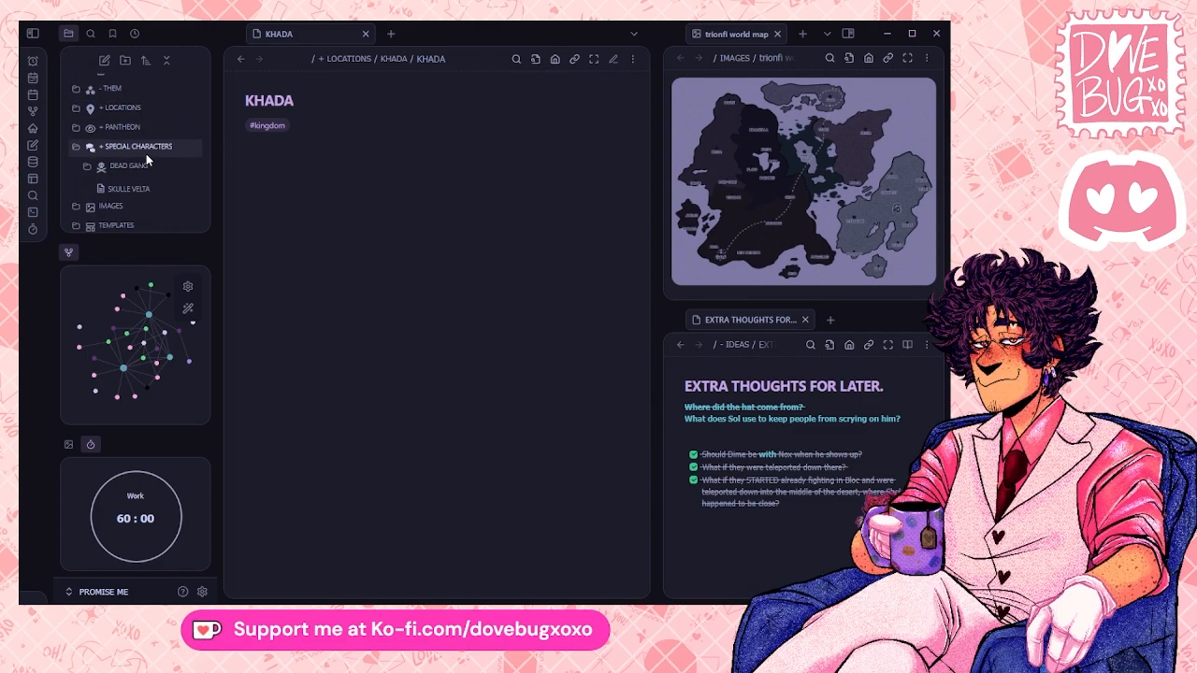
pyautogui.click(157, 169)
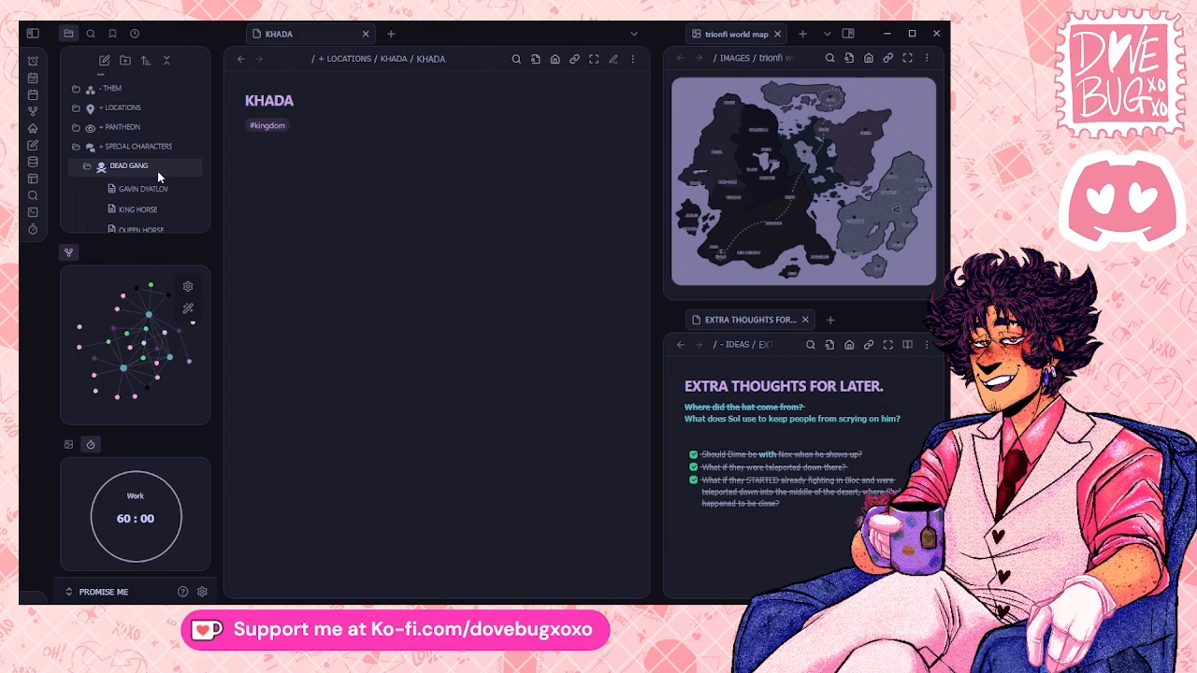
pyautogui.scroll(-1, 166, 186)
pyautogui.scroll(1, 129, 198)
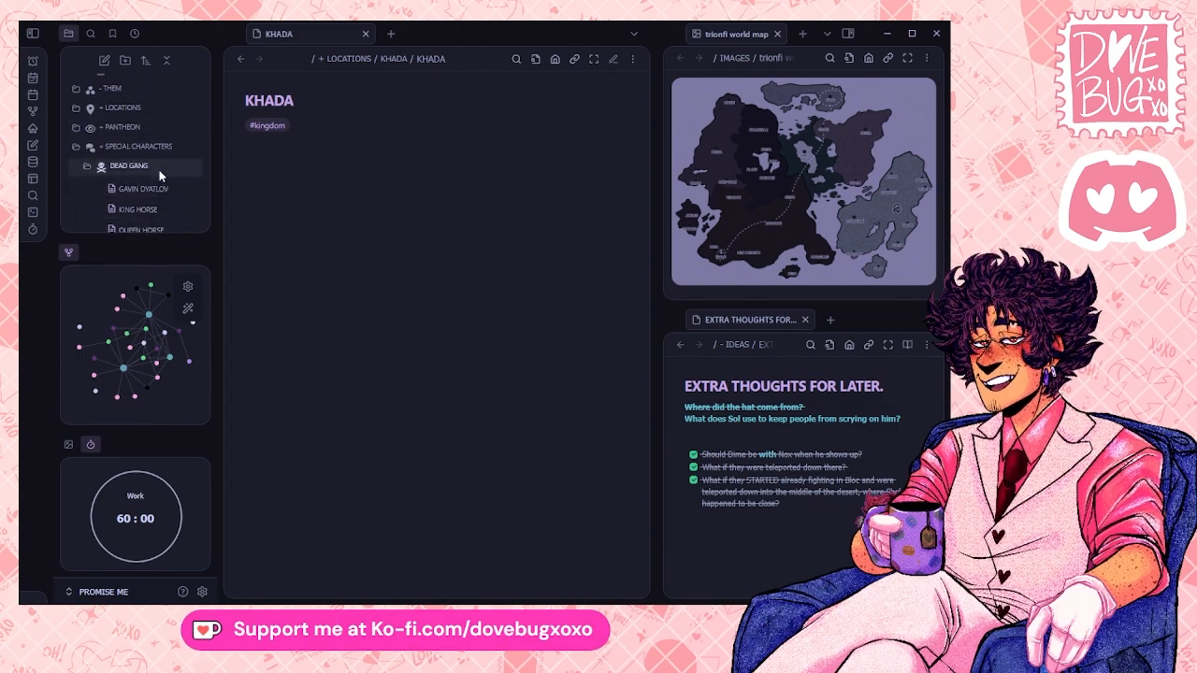
pyautogui.click(140, 147)
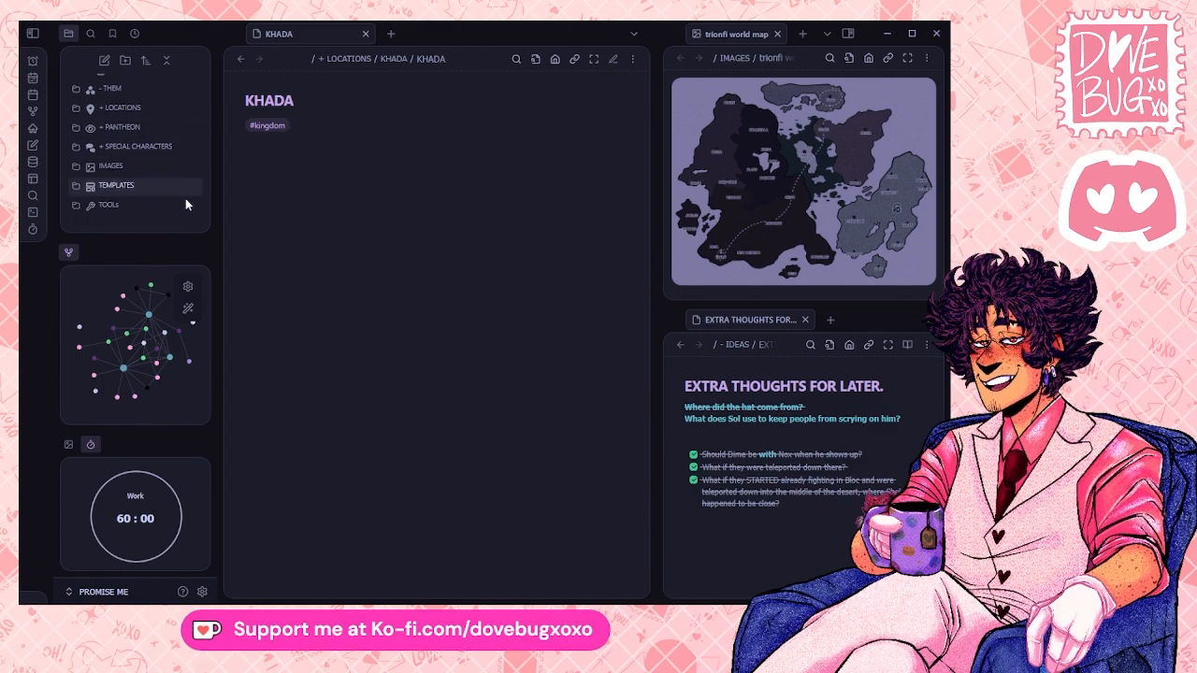
# - Expand the IMAGES folder, look through its picture and audio files, and collapse it again
pyautogui.click(131, 169)
pyautogui.scroll(-2, 140, 168)
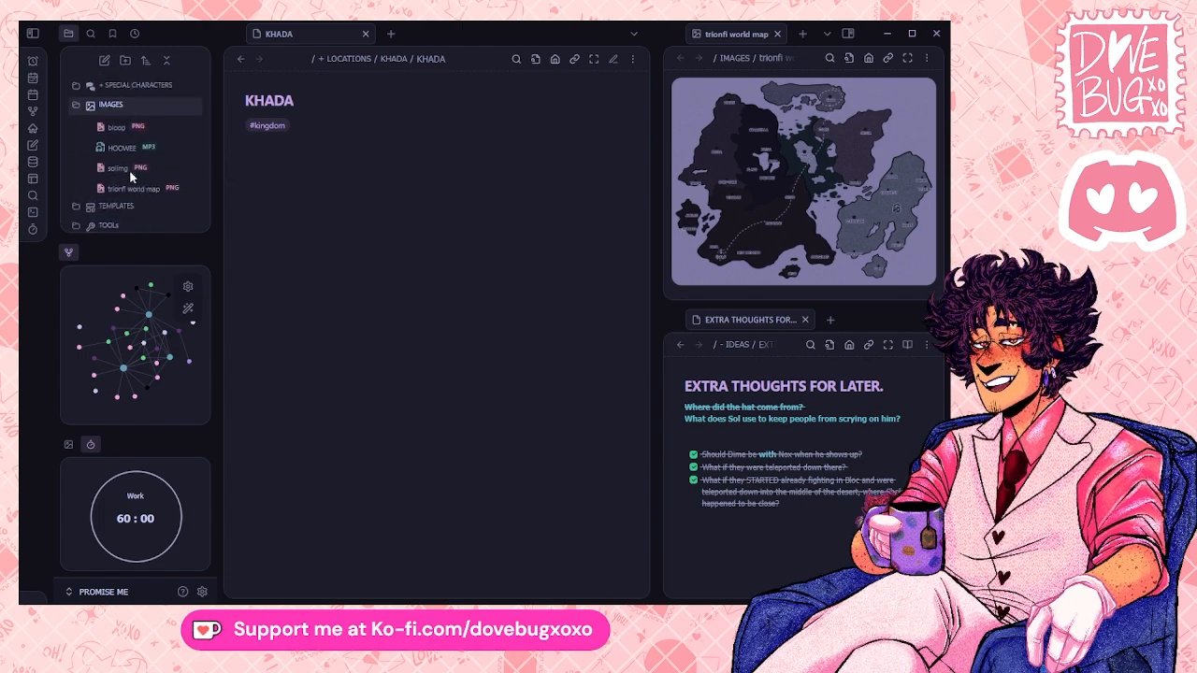
pyautogui.scroll(2, 163, 140)
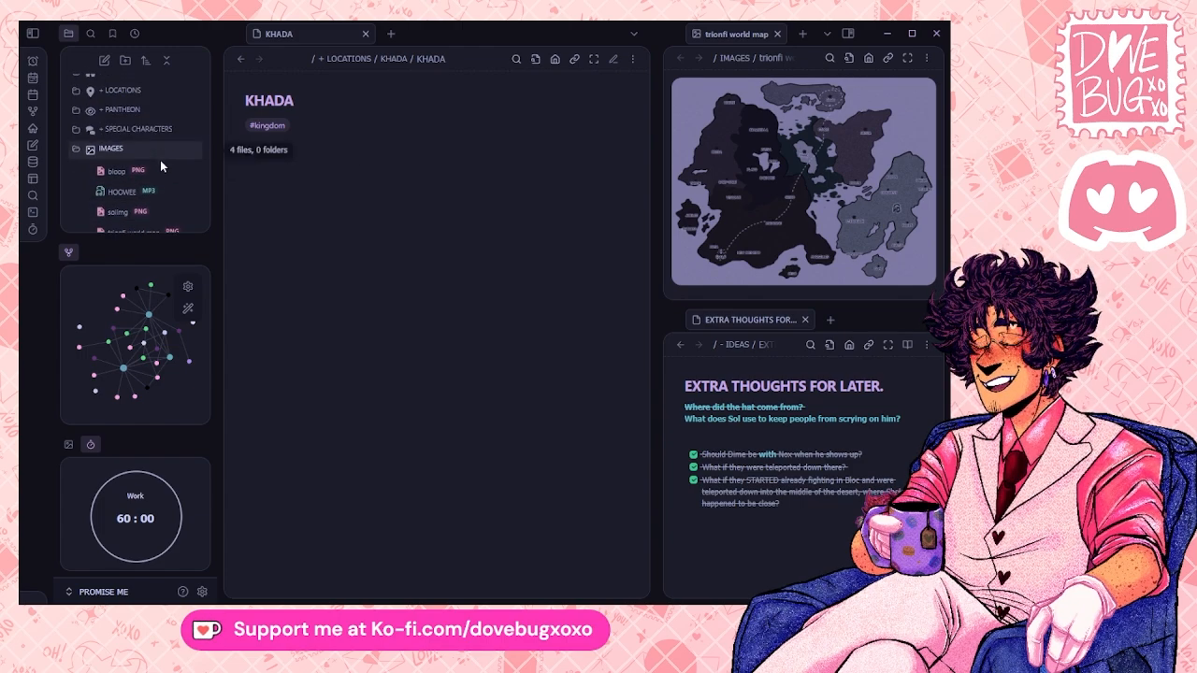
pyautogui.scroll(-1, 168, 190)
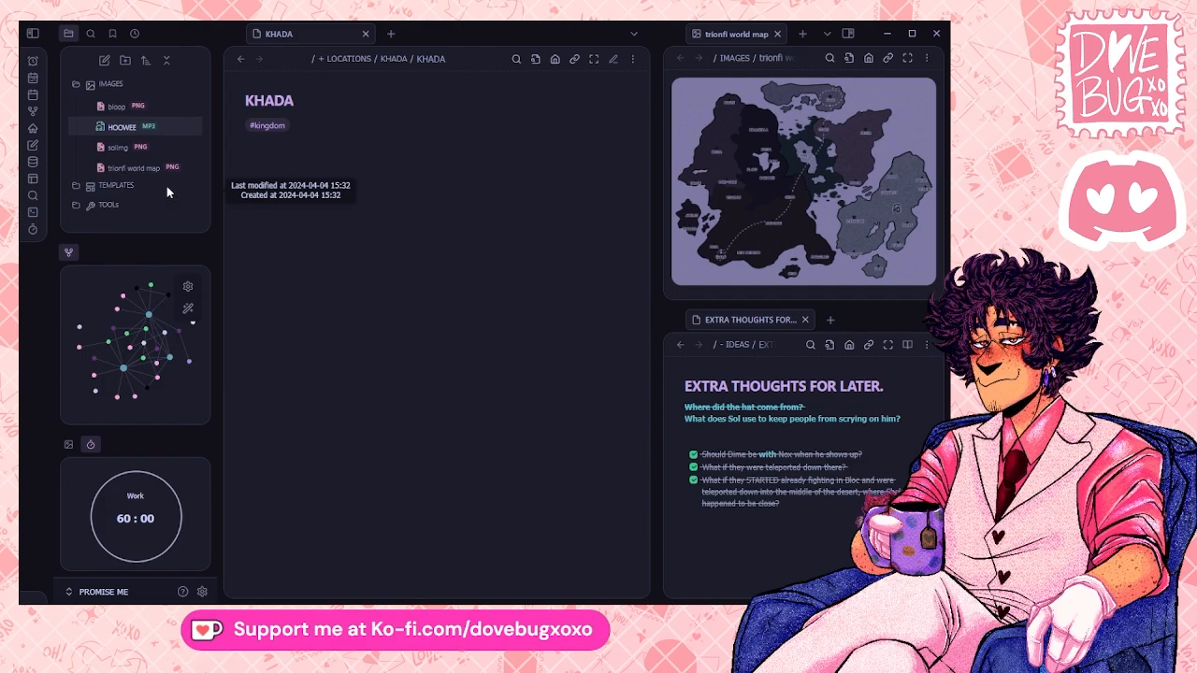
pyautogui.scroll(1, 172, 154)
pyautogui.click(158, 152)
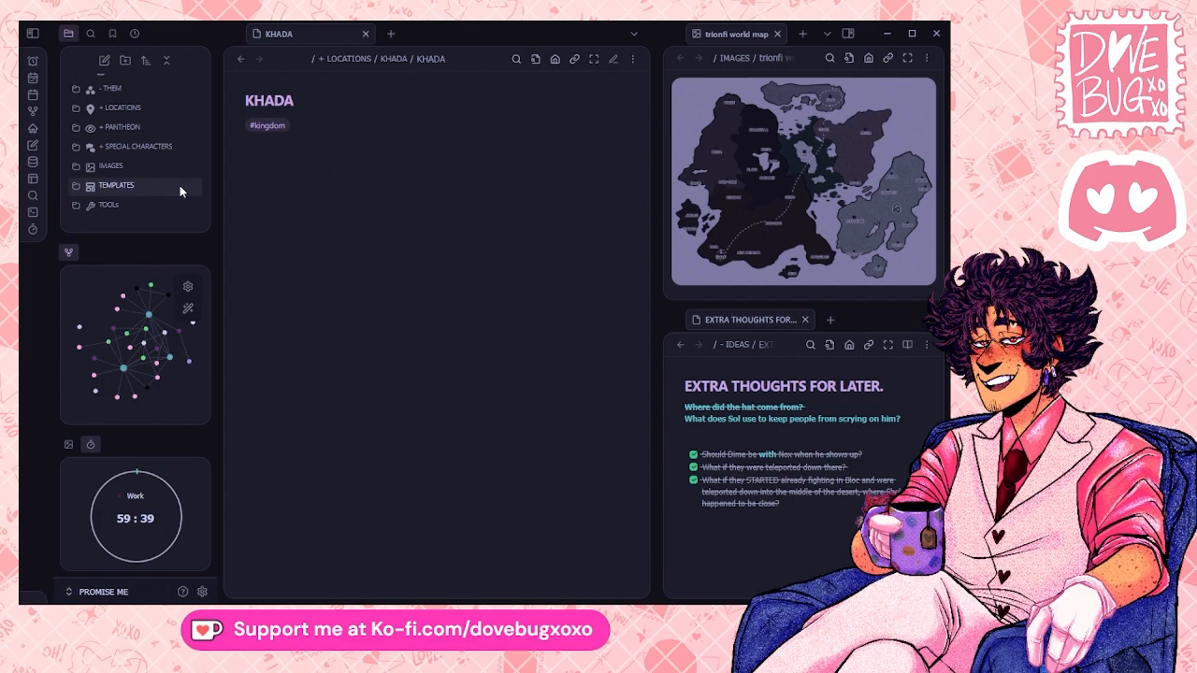
# - Expand the TOOLs folder and open the Callouts note to view the callout styles
pyautogui.click(149, 206)
pyautogui.scroll(-1, 171, 203)
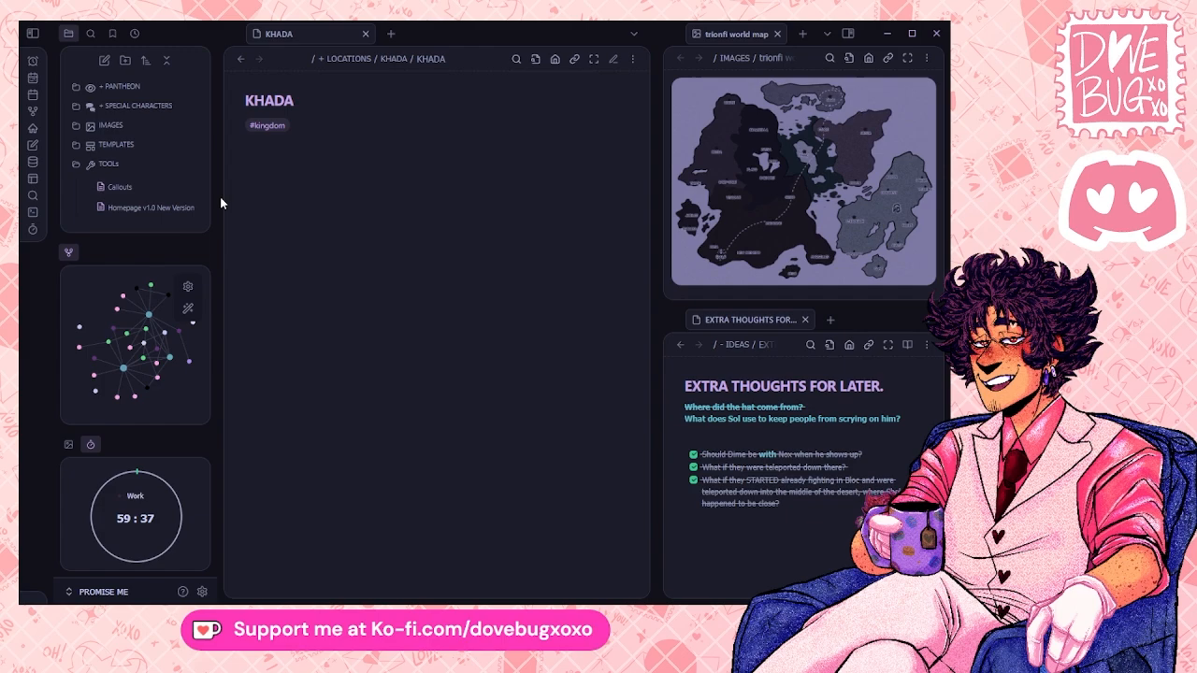
pyautogui.click(143, 188)
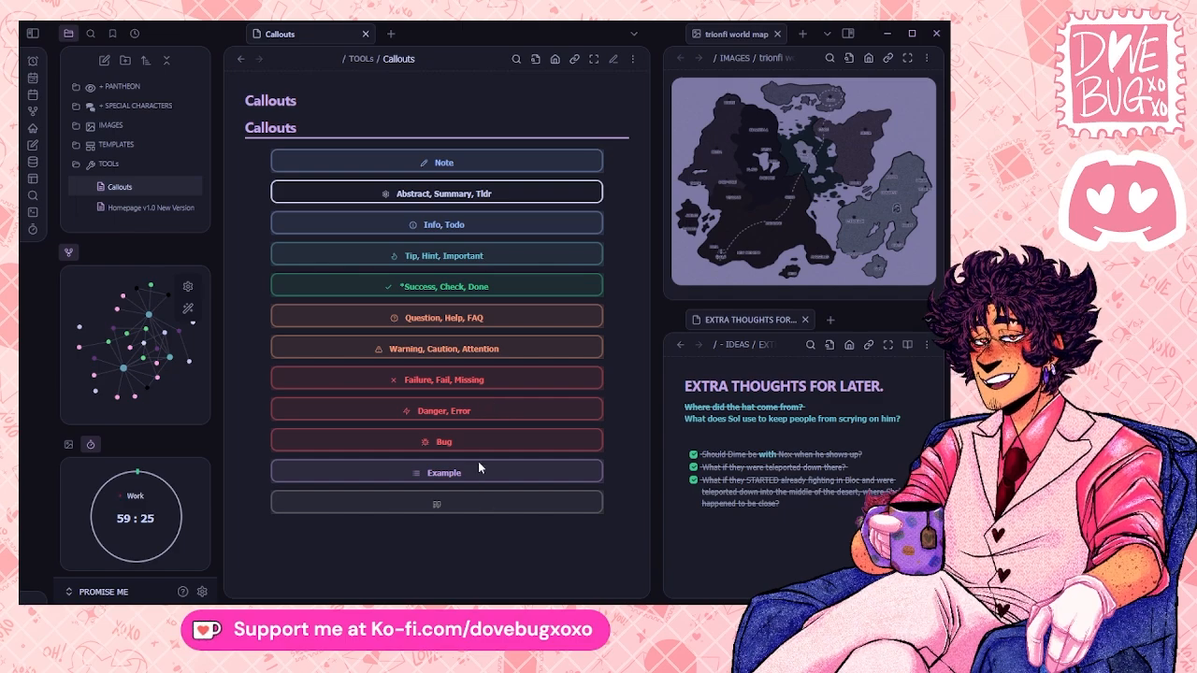
# - Switch the Callouts note to editing view and reveal the source syntax behind several callouts, from Info to Quote
pyautogui.click(612, 58)
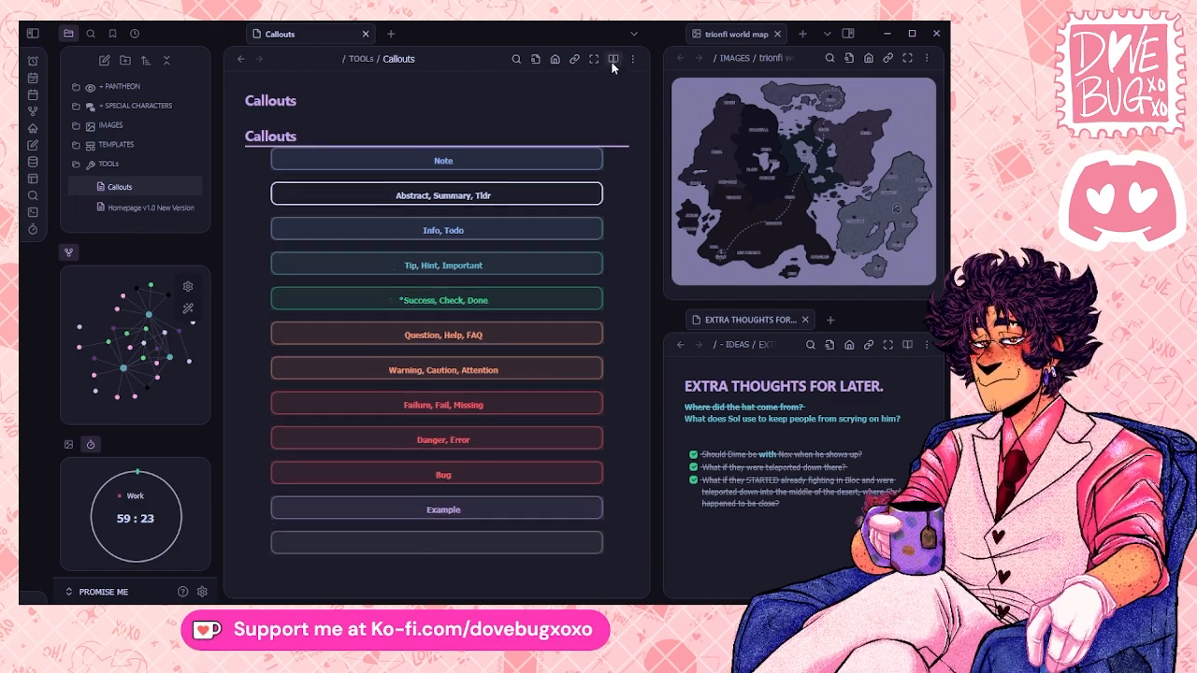
pyautogui.click(486, 228)
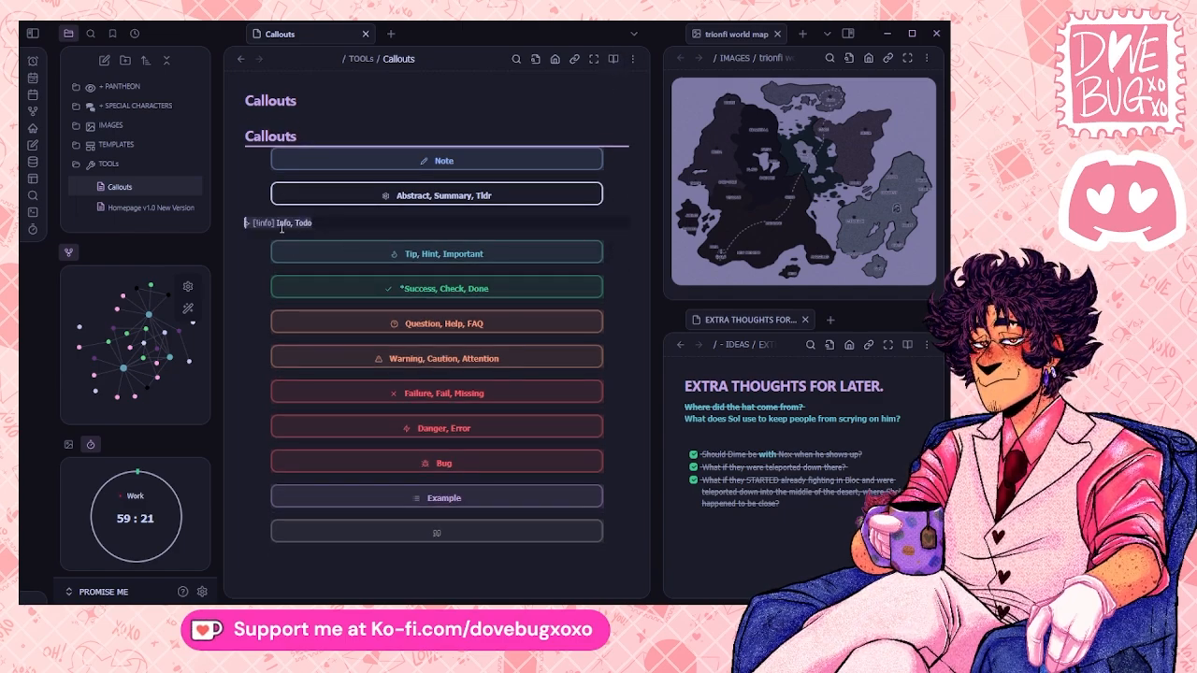
pyautogui.click(356, 254)
pyautogui.click(340, 327)
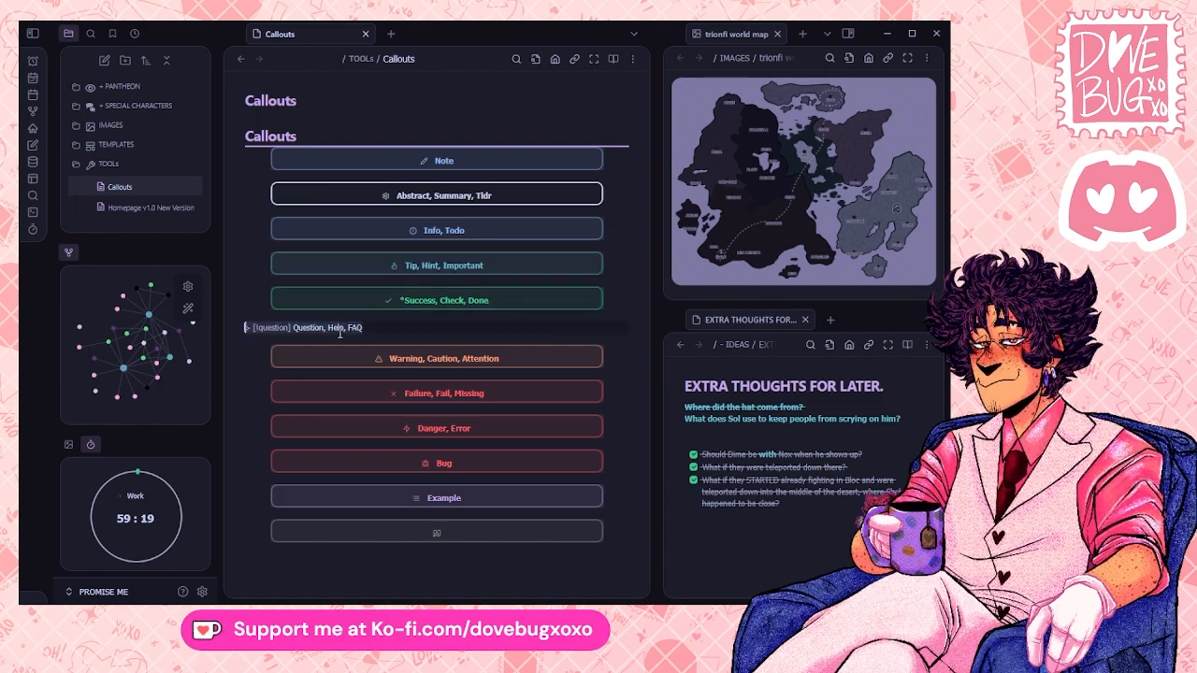
pyautogui.click(350, 400)
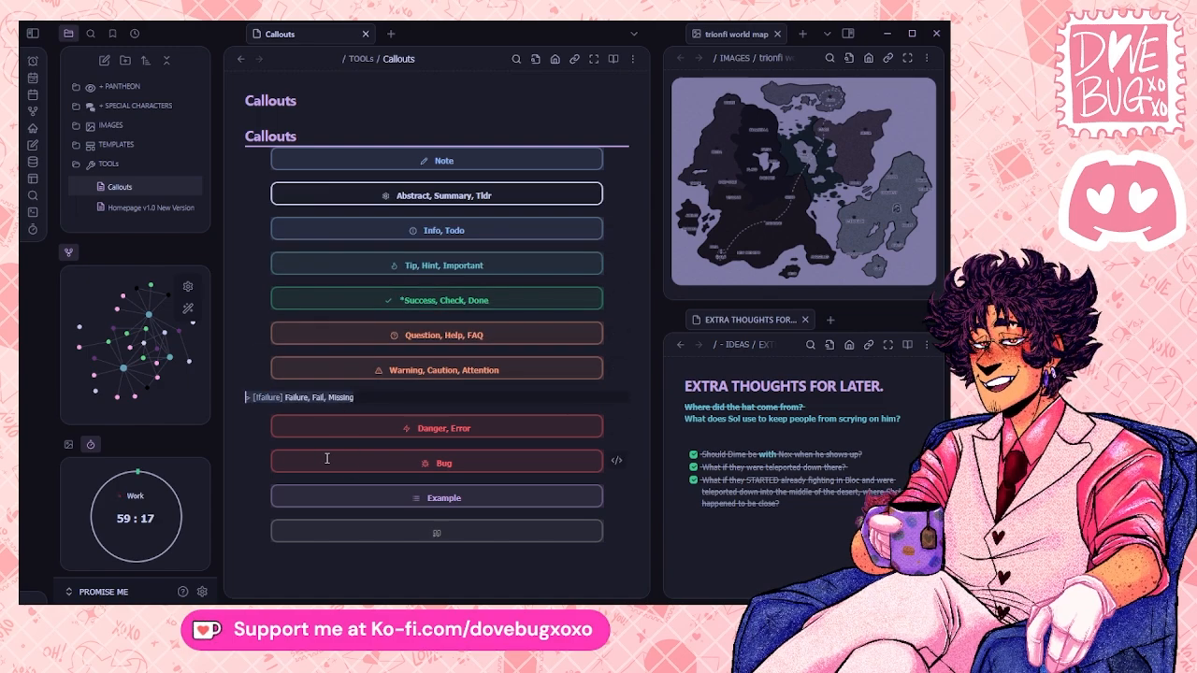
pyautogui.click(326, 458)
pyautogui.click(355, 531)
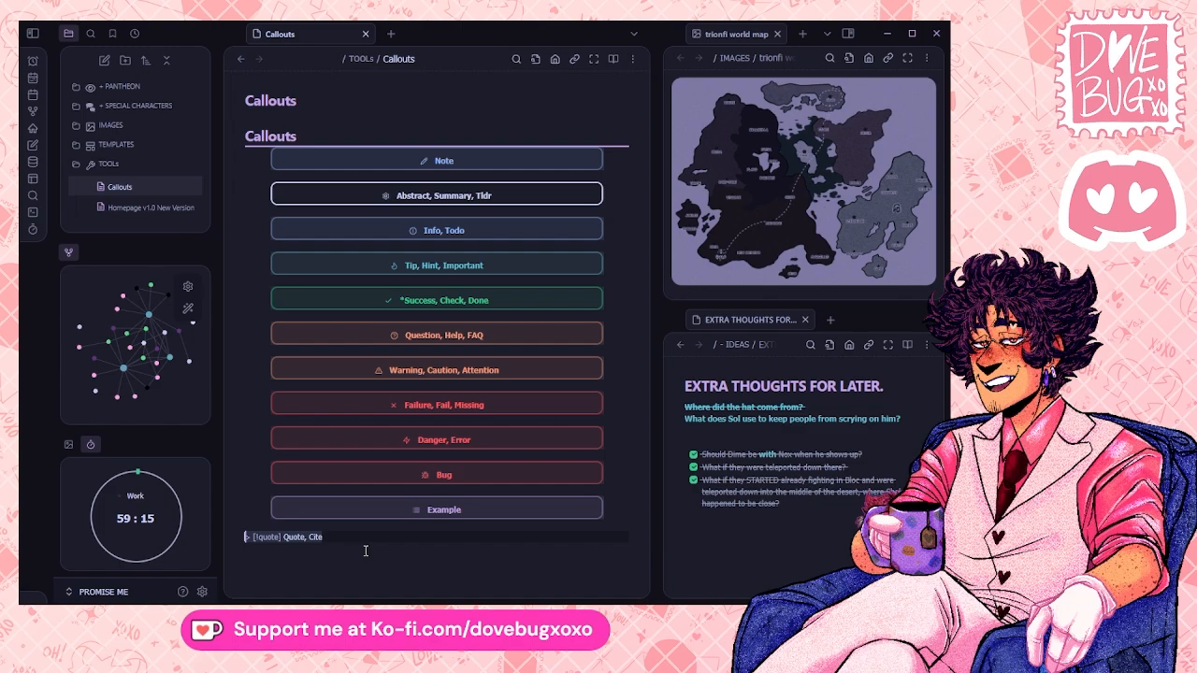
pyautogui.click(347, 561)
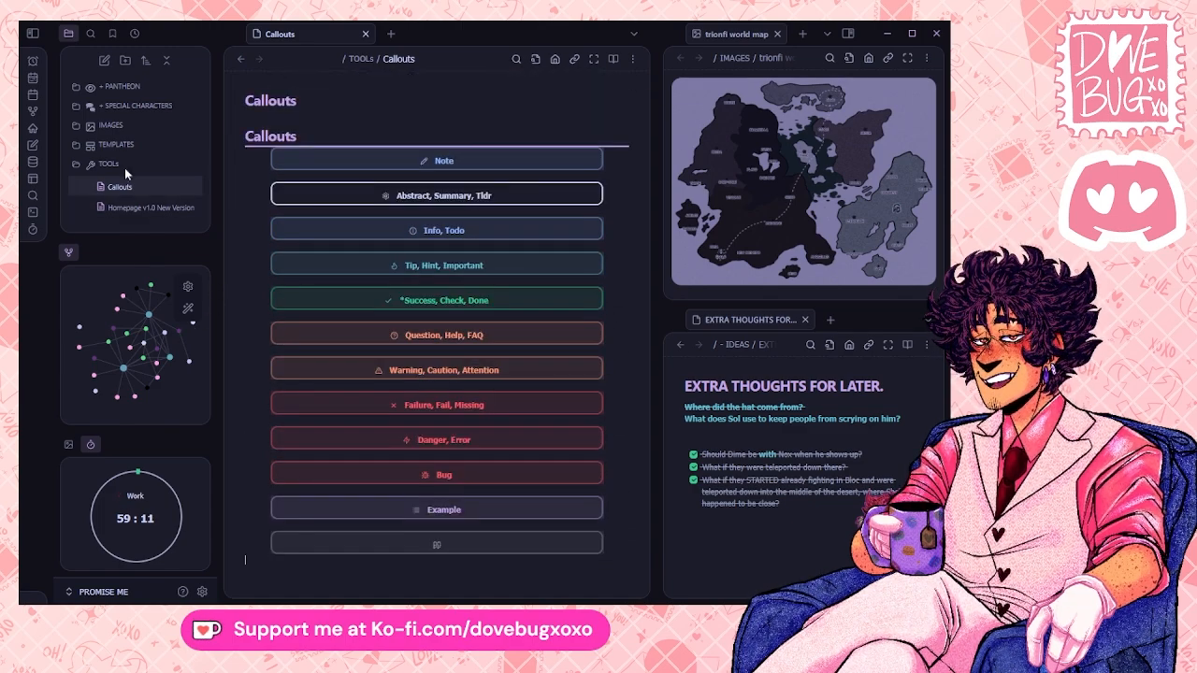
# - Collapse the TOOLs and - IDEAS folders and make the file list slightly taller so every folder fits
pyautogui.click(117, 144)
pyautogui.click(119, 144)
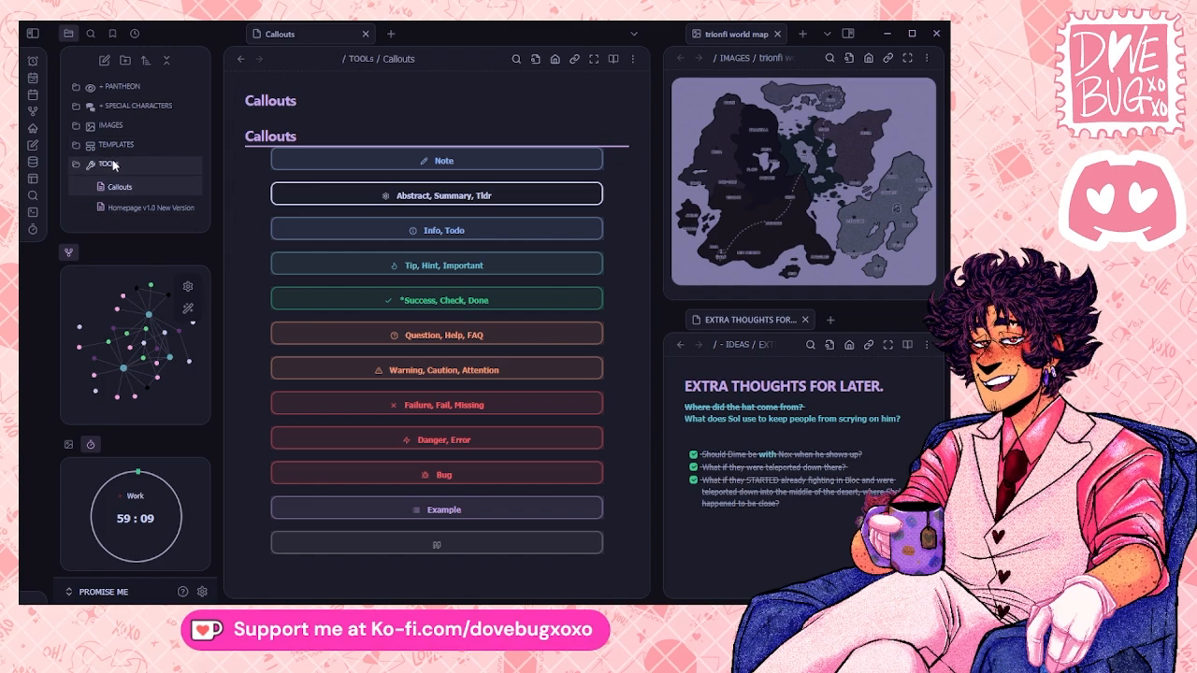
pyautogui.click(114, 162)
pyautogui.scroll(1, 161, 204)
pyautogui.scroll(1, 154, 168)
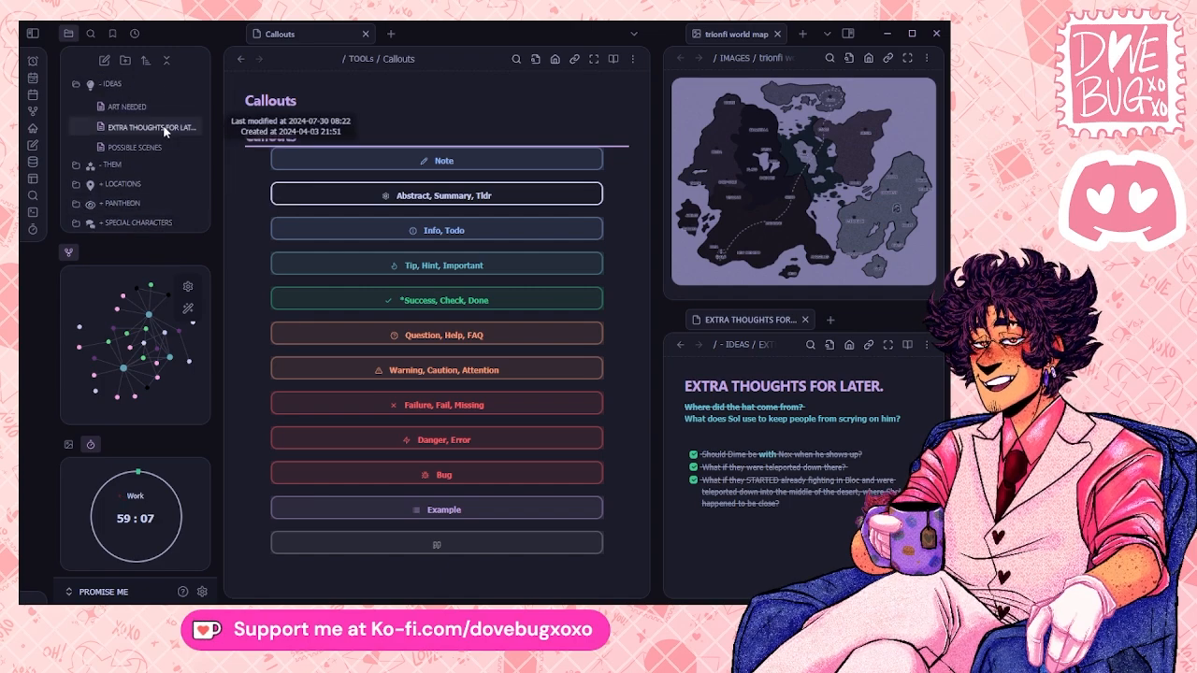
pyautogui.click(122, 86)
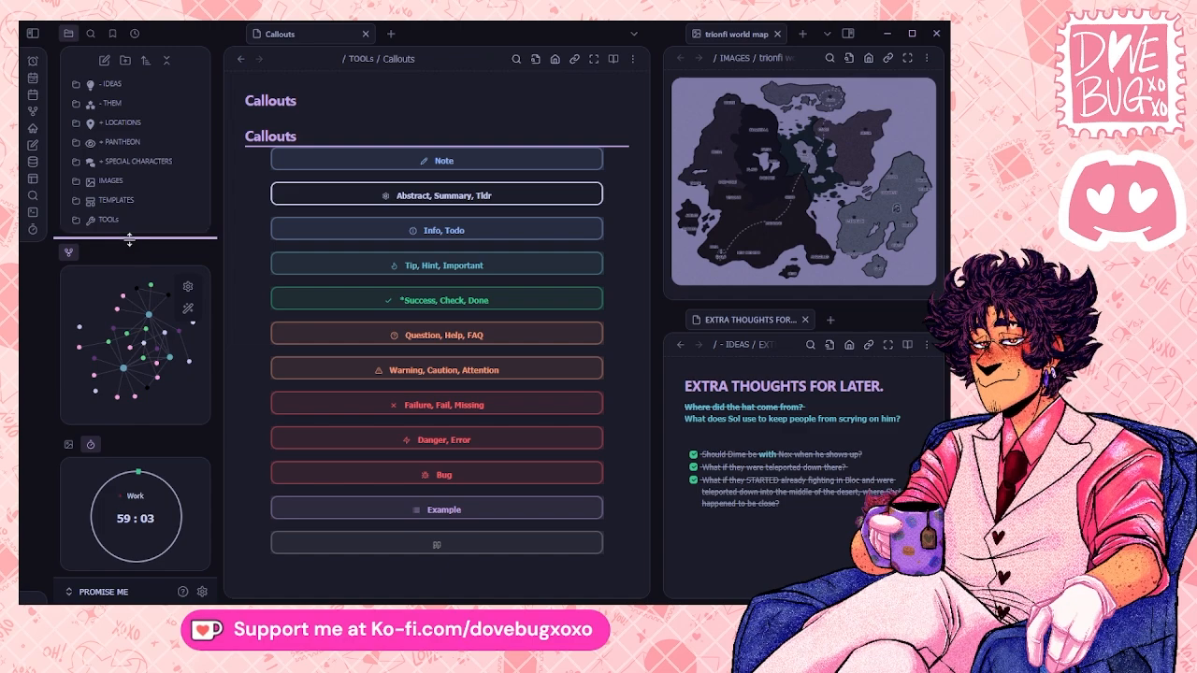
pyautogui.moveTo(142, 240); pyautogui.dragTo(129, 245)
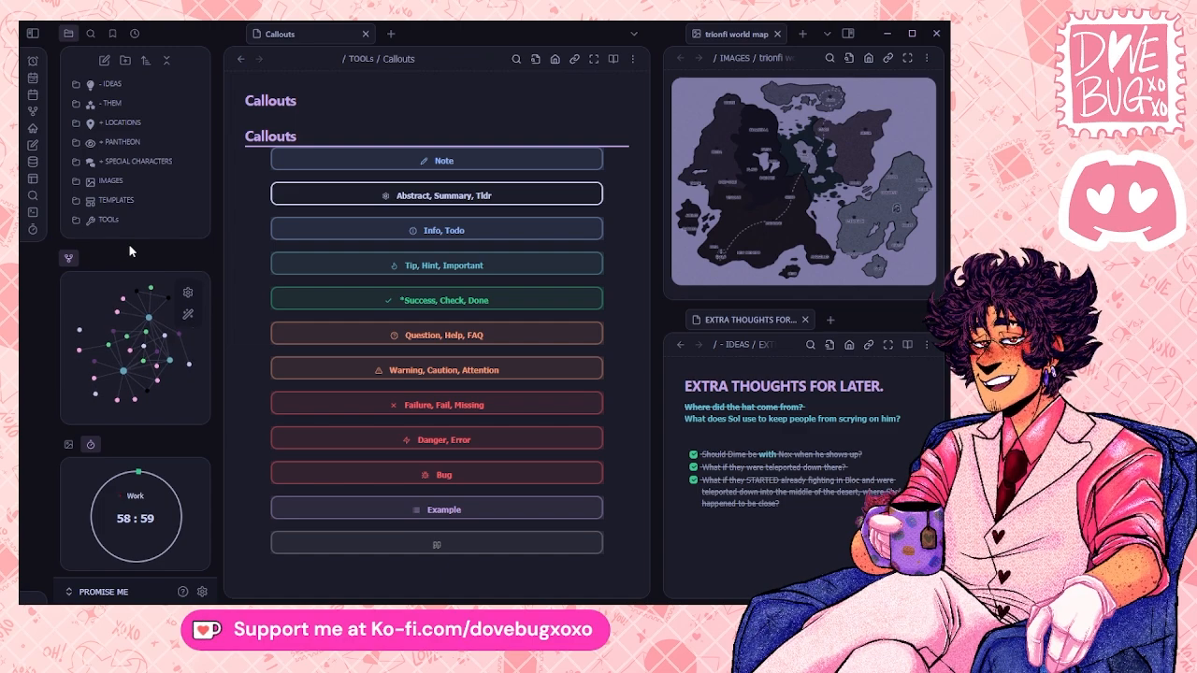
# - Open the SOLDO BRIGHTCREEK note from the - THEM folder and collapse the folder again
pyautogui.click(121, 103)
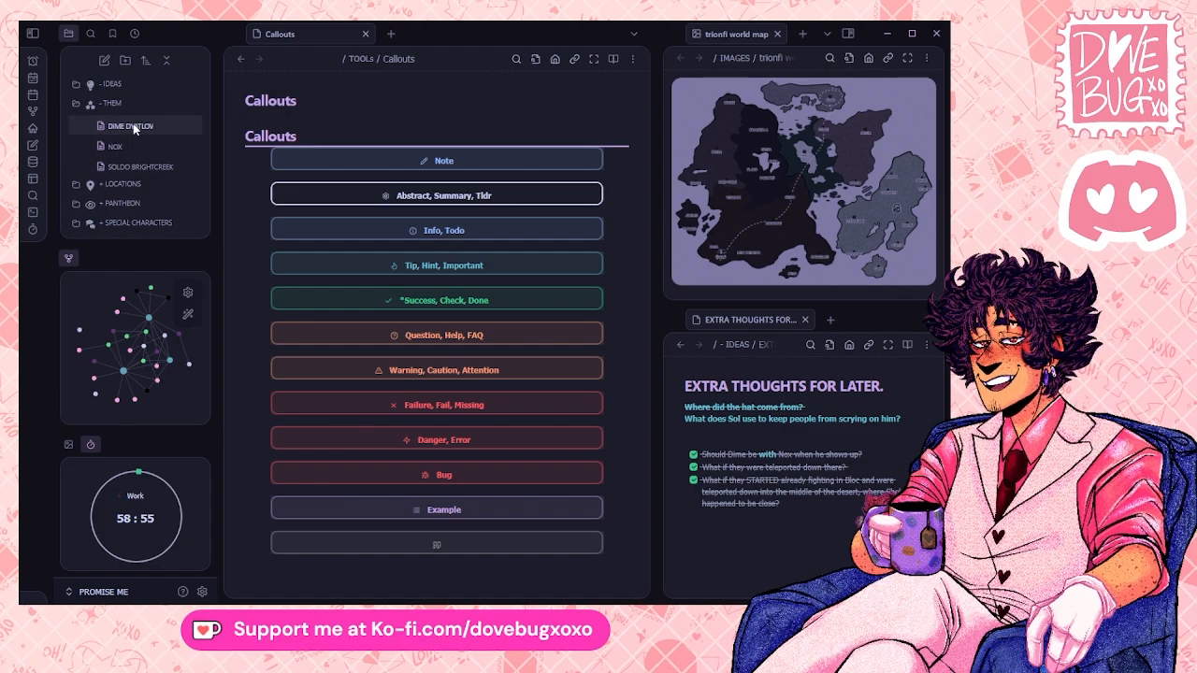
pyautogui.click(140, 168)
pyautogui.click(121, 102)
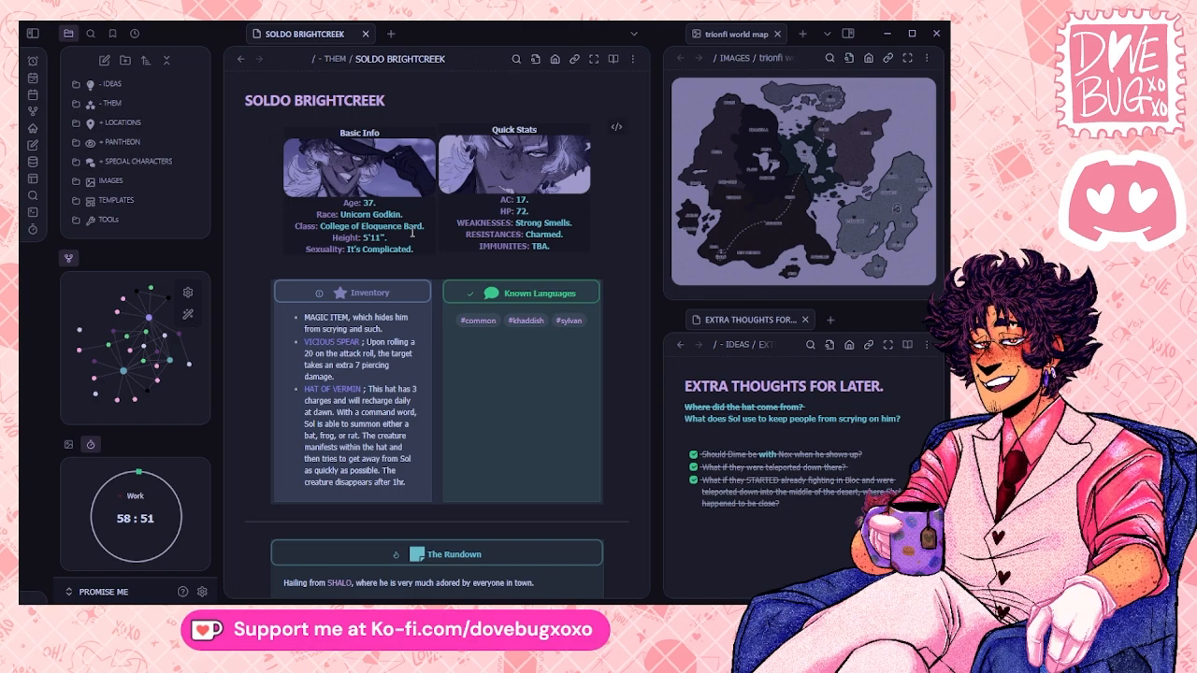
# - Reveal the source code of the Basic Info and Quick Stats cards, and return the note to reading view
pyautogui.click(457, 218)
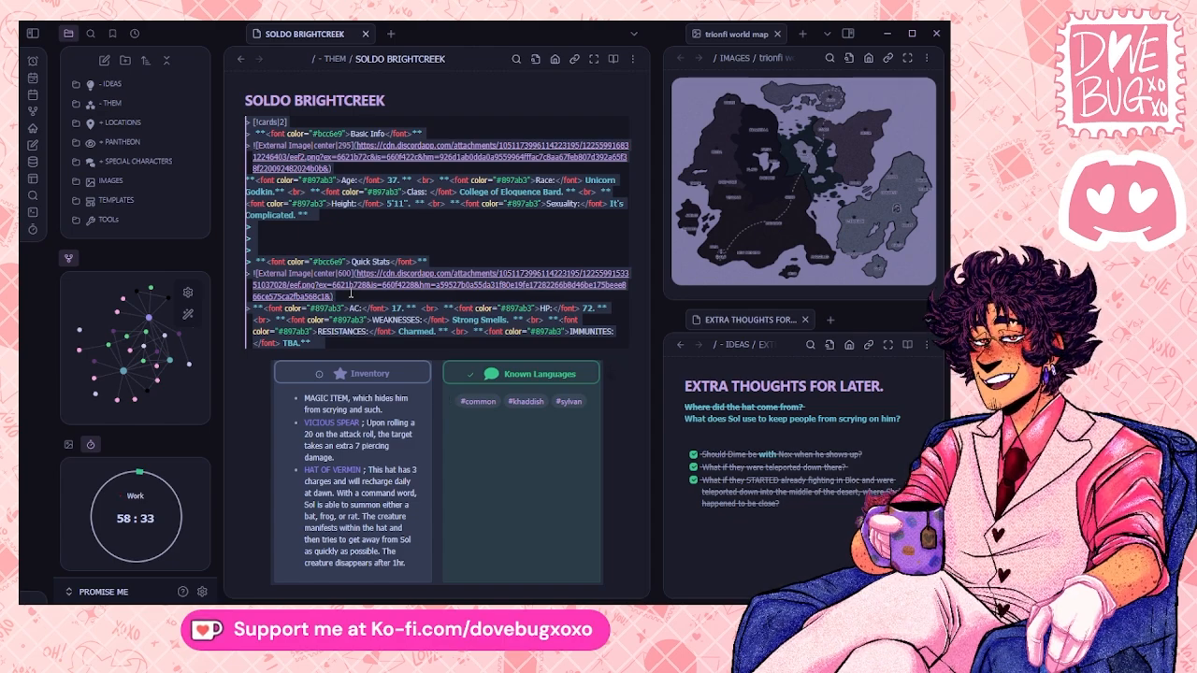
pyautogui.click(421, 94)
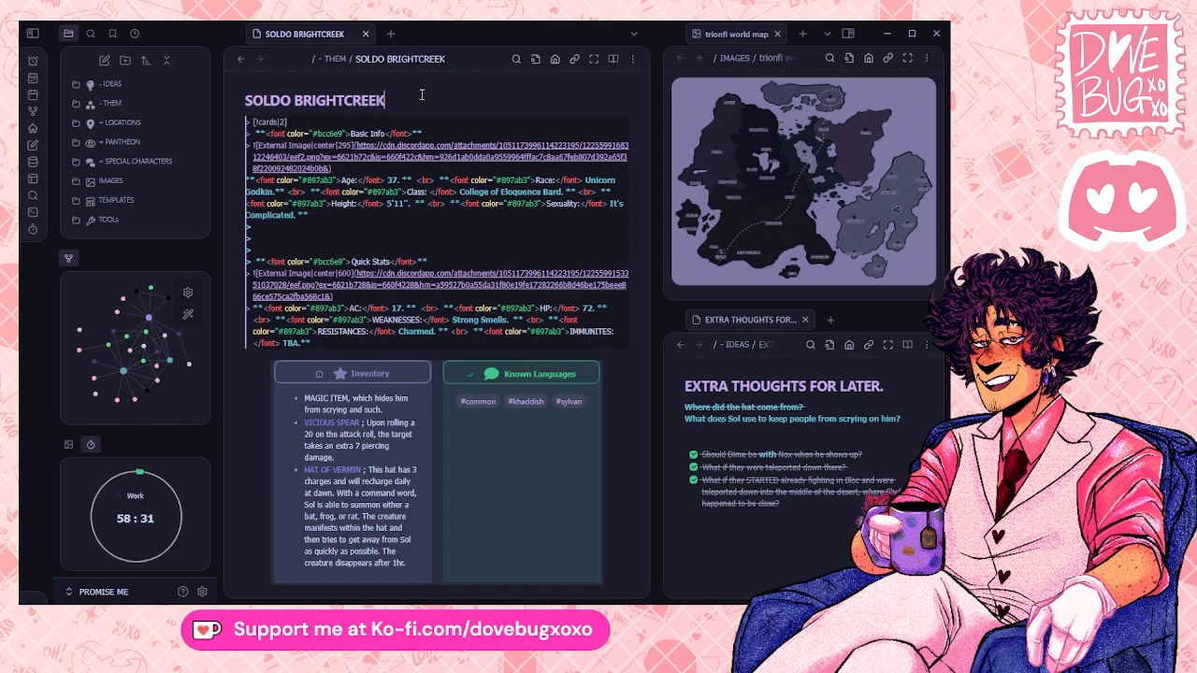
pyautogui.click(612, 58)
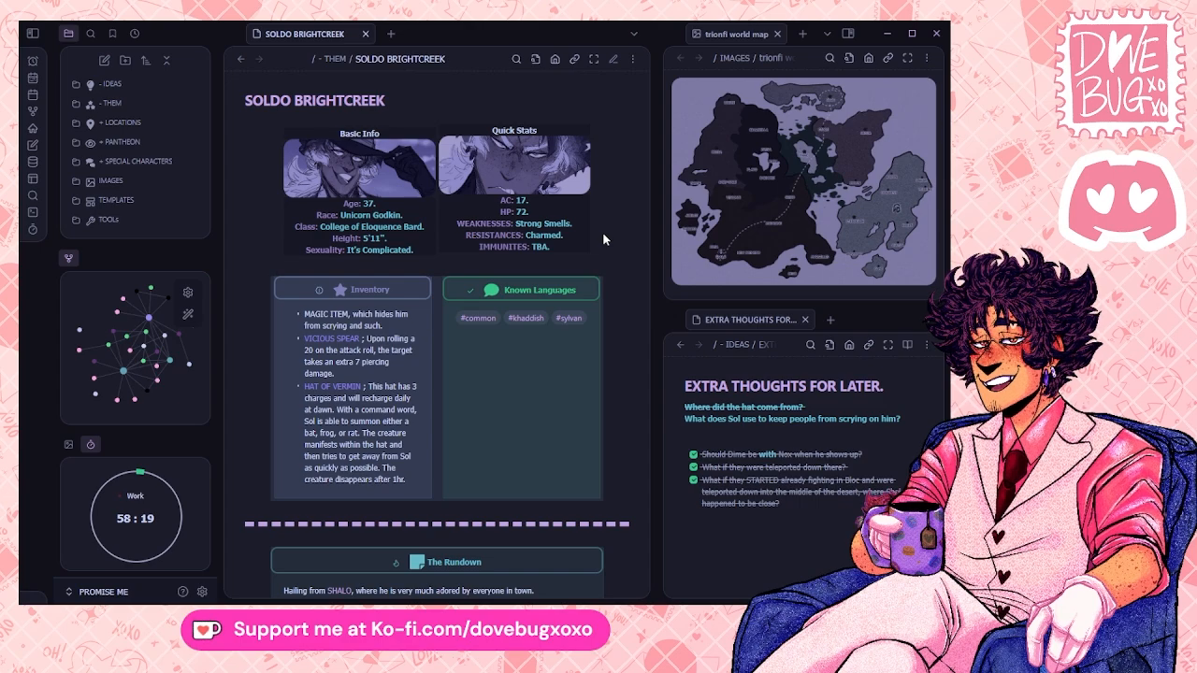
# - Read through the character note from the cards down to Fun Facts and return to its beginning
pyautogui.scroll(-5, 603, 240)
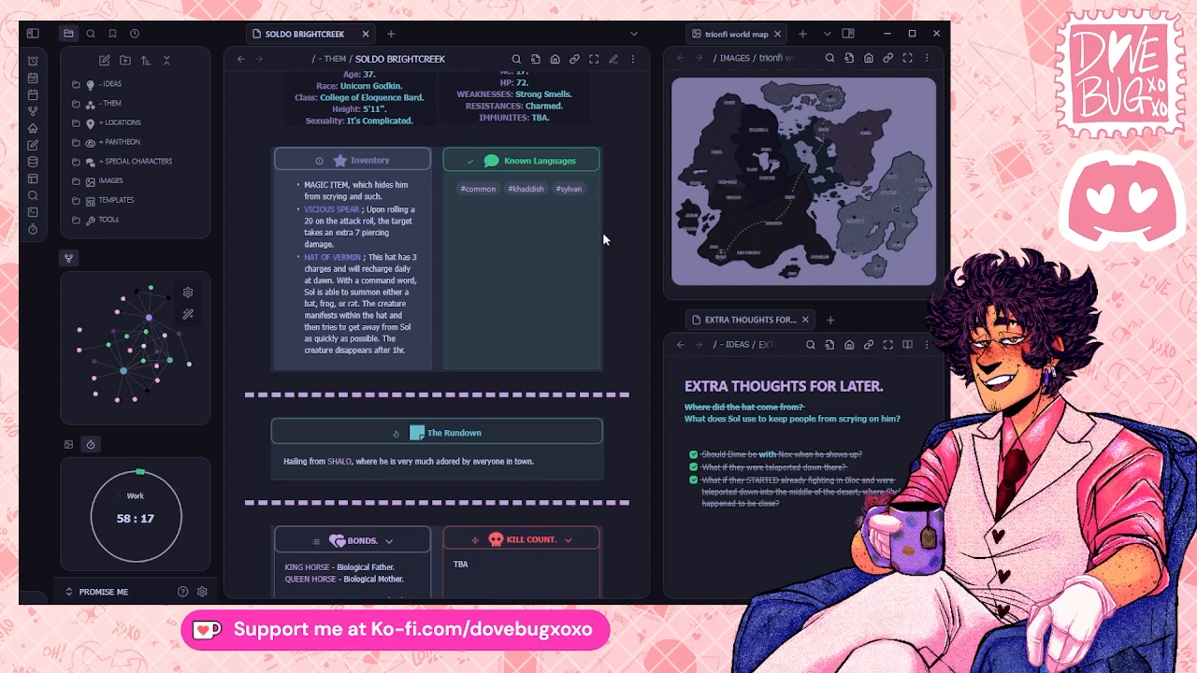
pyautogui.scroll(-3, 603, 241)
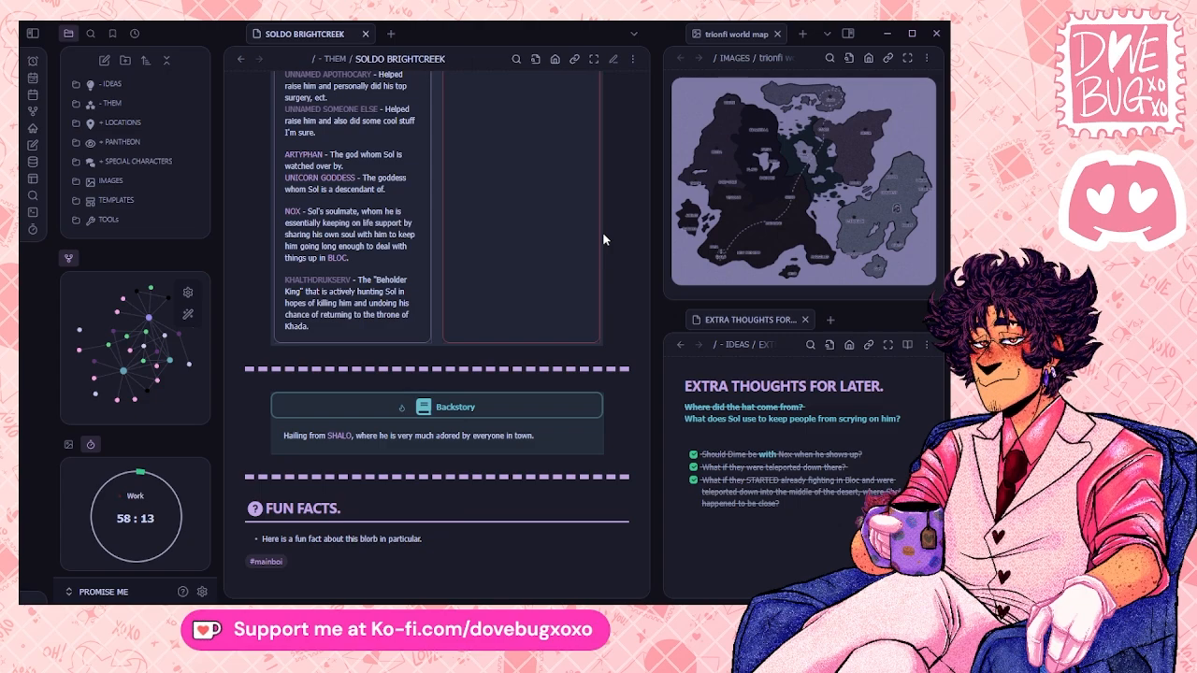
pyautogui.scroll(10, 603, 240)
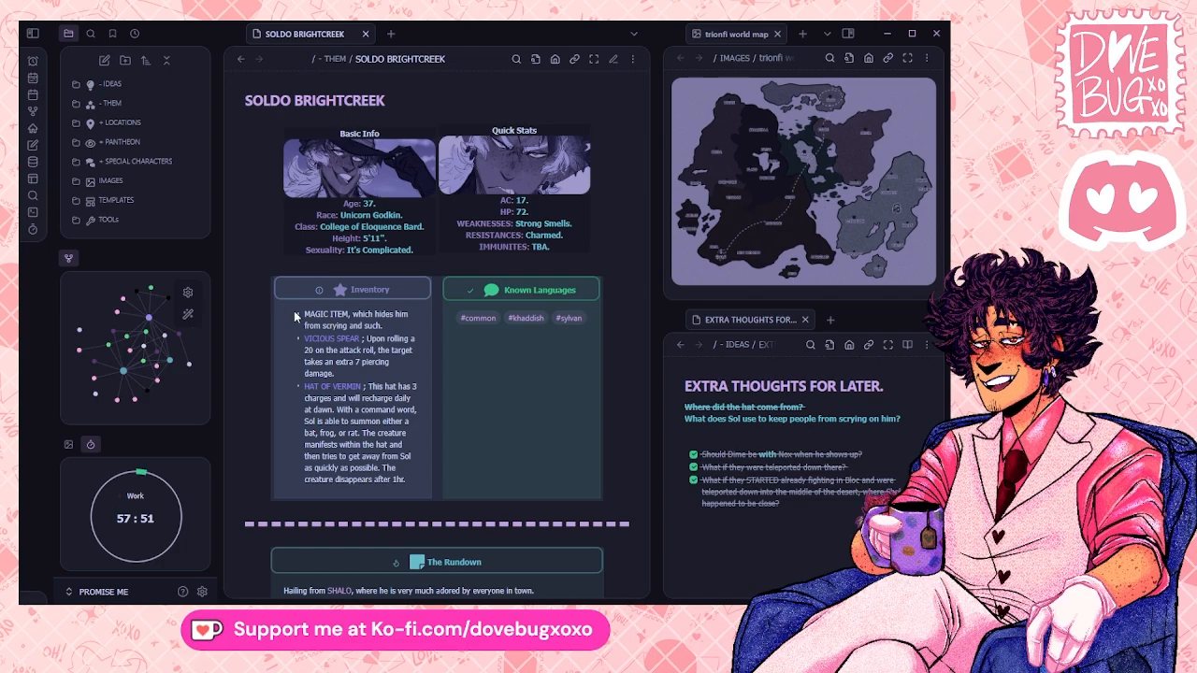
pyautogui.scroll(-5, 470, 314)
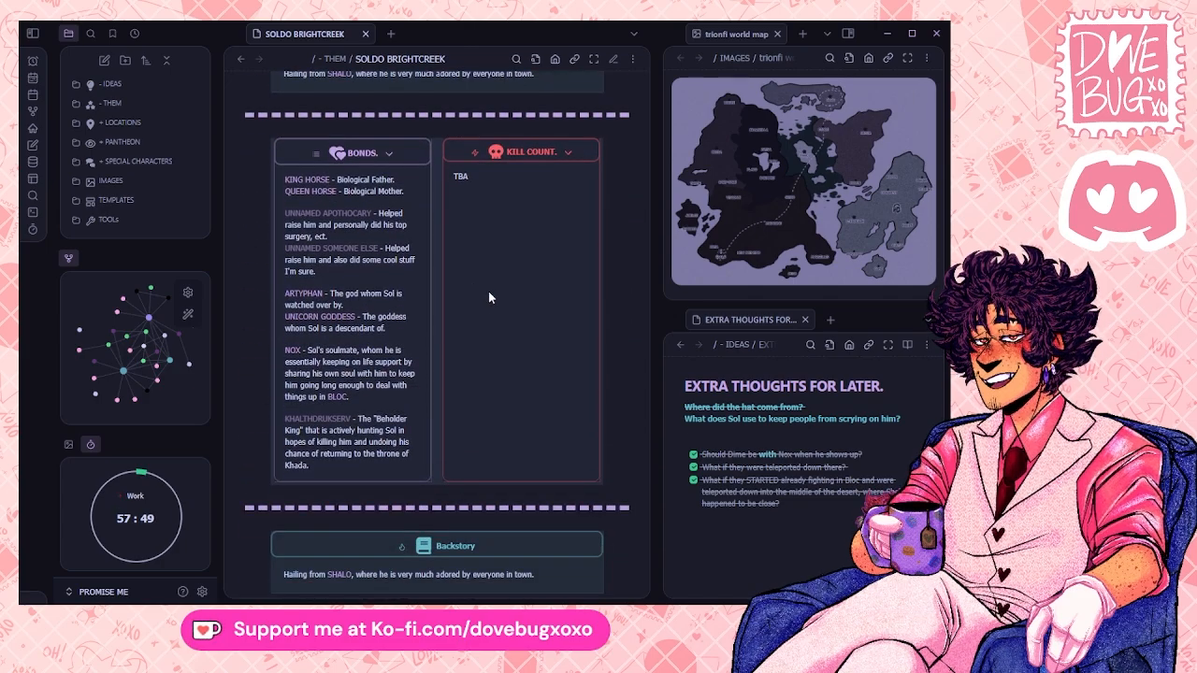
pyautogui.scroll(-3, 488, 291)
pyautogui.scroll(5, 493, 365)
pyautogui.scroll(5, 494, 368)
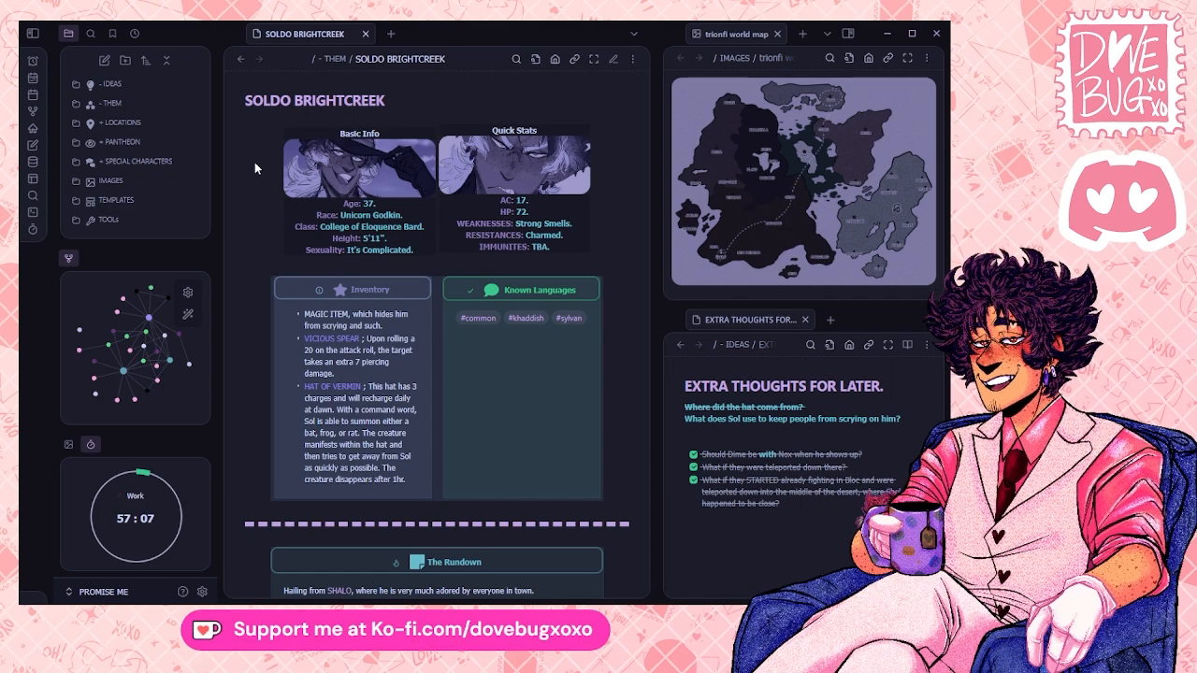
# - Look over the list of available vaults and stay in the PROMISE ME vault
pyautogui.click(131, 590)
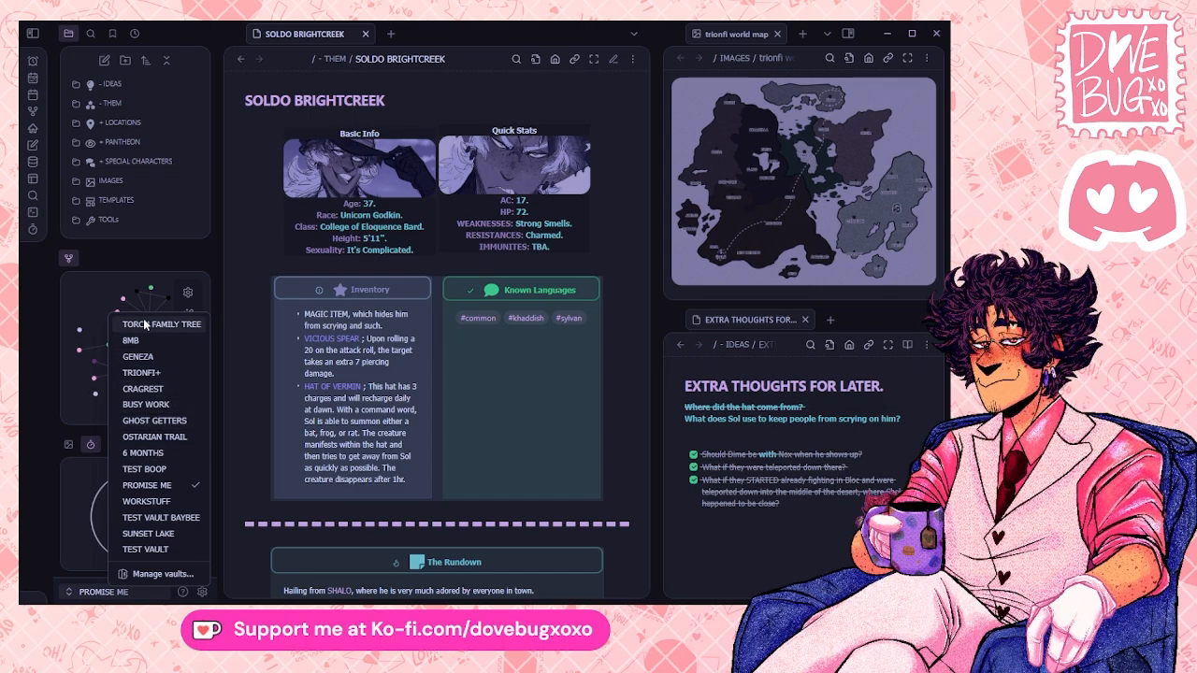
pyautogui.press('Escape')
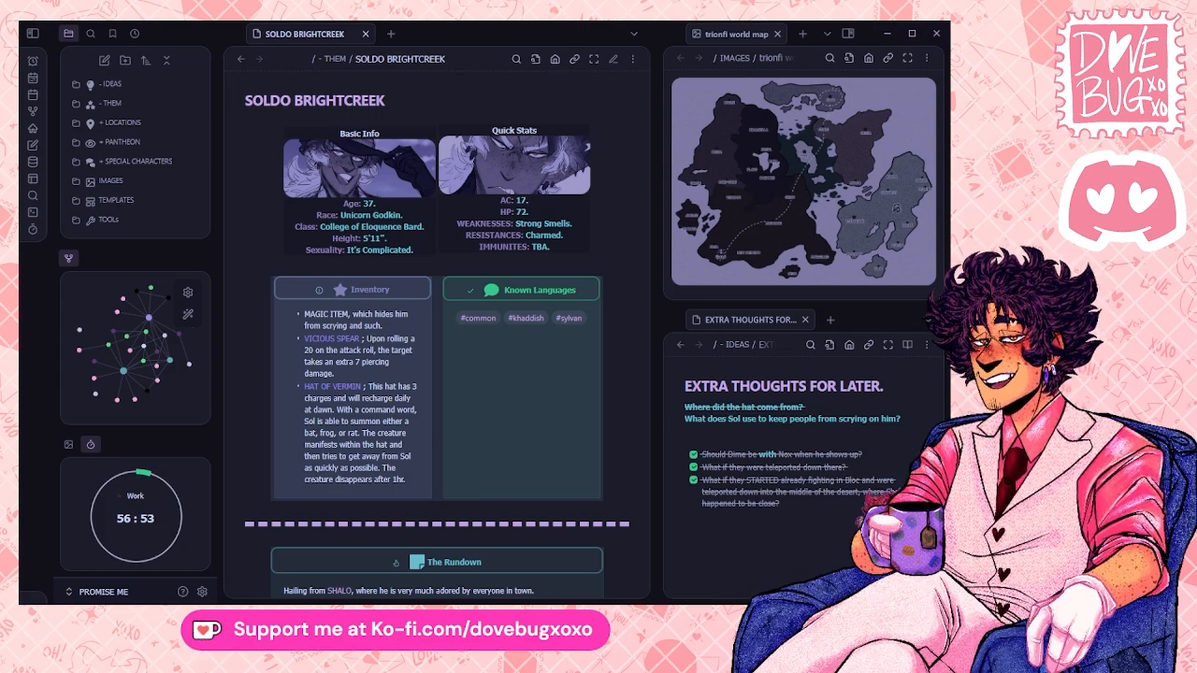
pyautogui.click(103, 592)
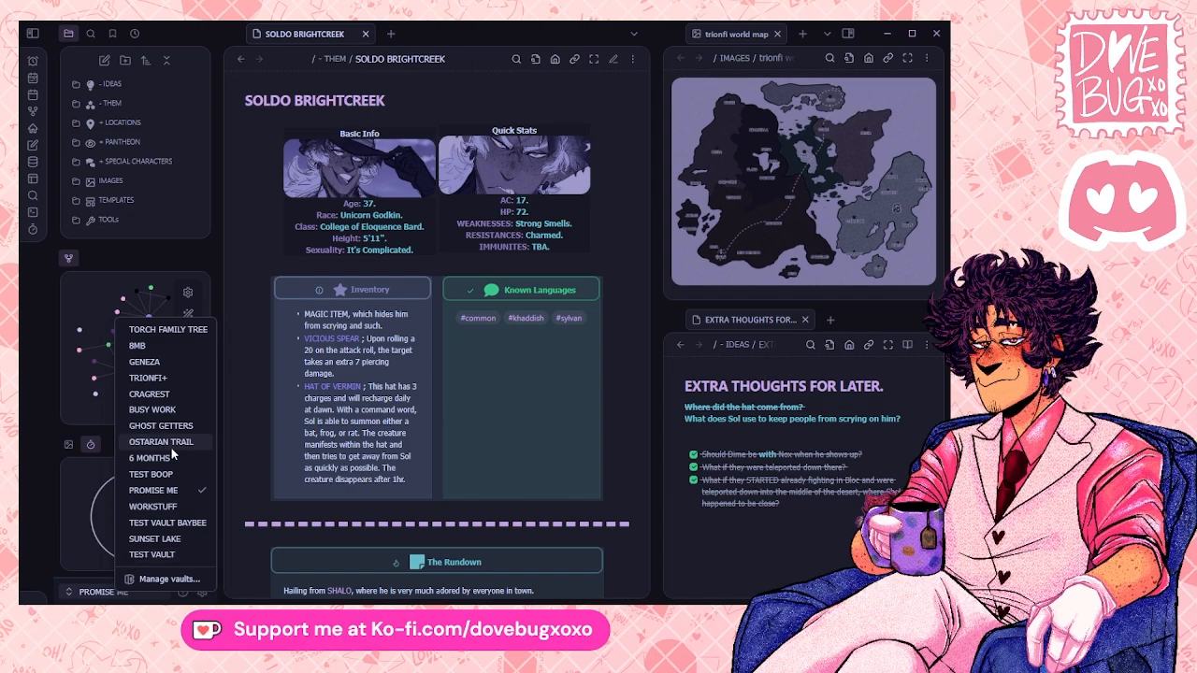
pyautogui.click(177, 491)
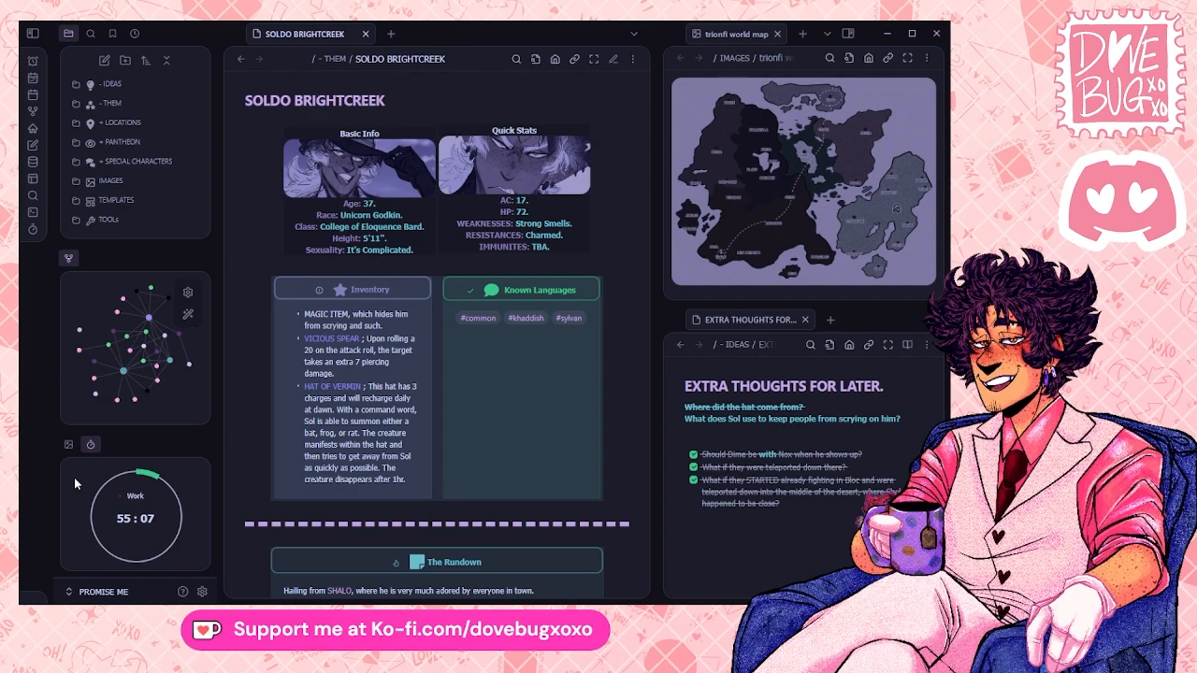
# - Open the settings, look through the installed community plugins and show the Style Settings plugin's options
pyautogui.click(201, 594)
pyautogui.scroll(-5, 210, 384)
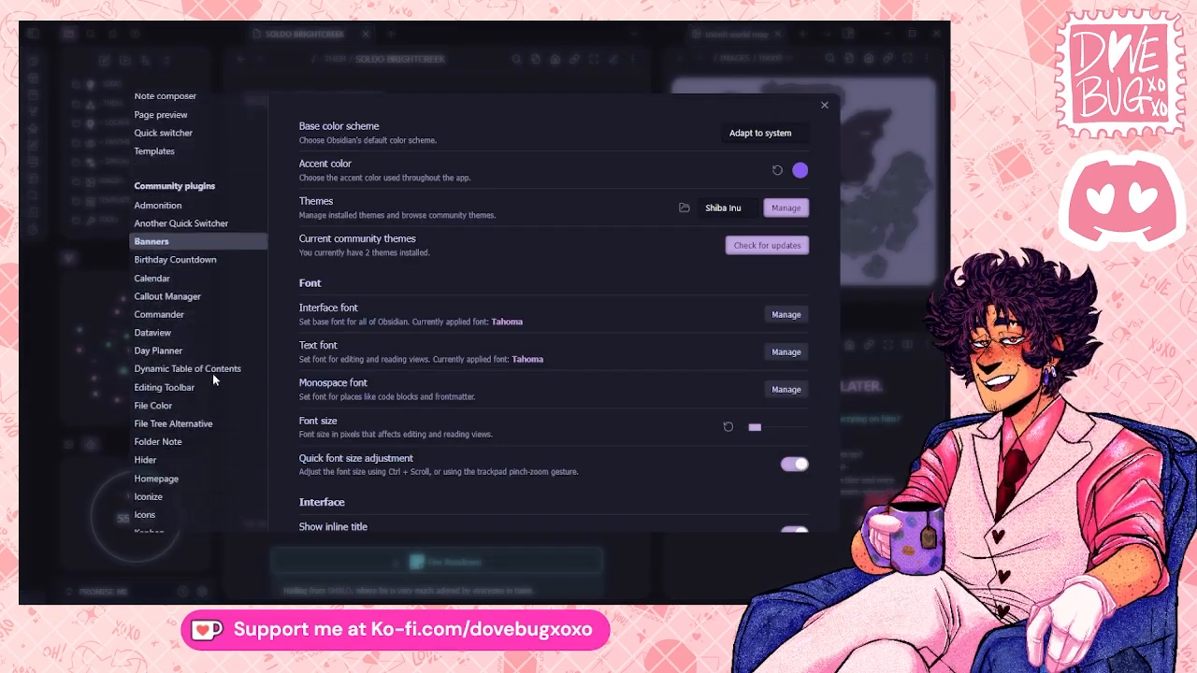
pyautogui.scroll(-3, 205, 365)
pyautogui.scroll(3, 195, 301)
pyautogui.scroll(-3, 187, 264)
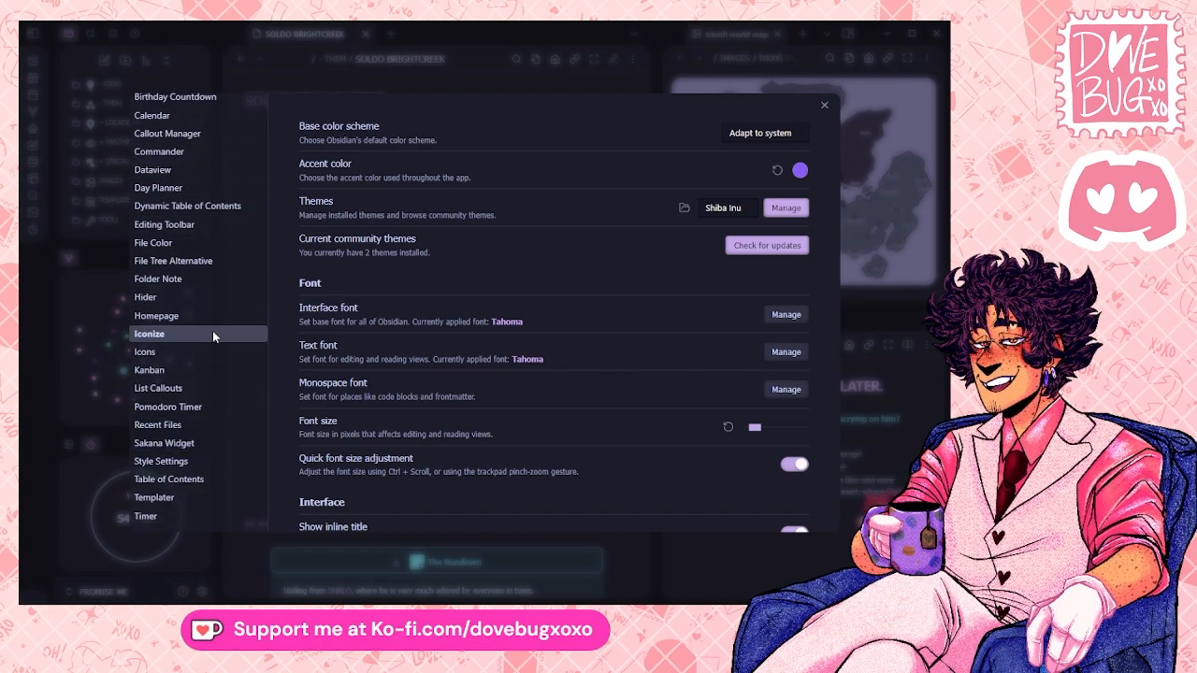
pyautogui.click(201, 461)
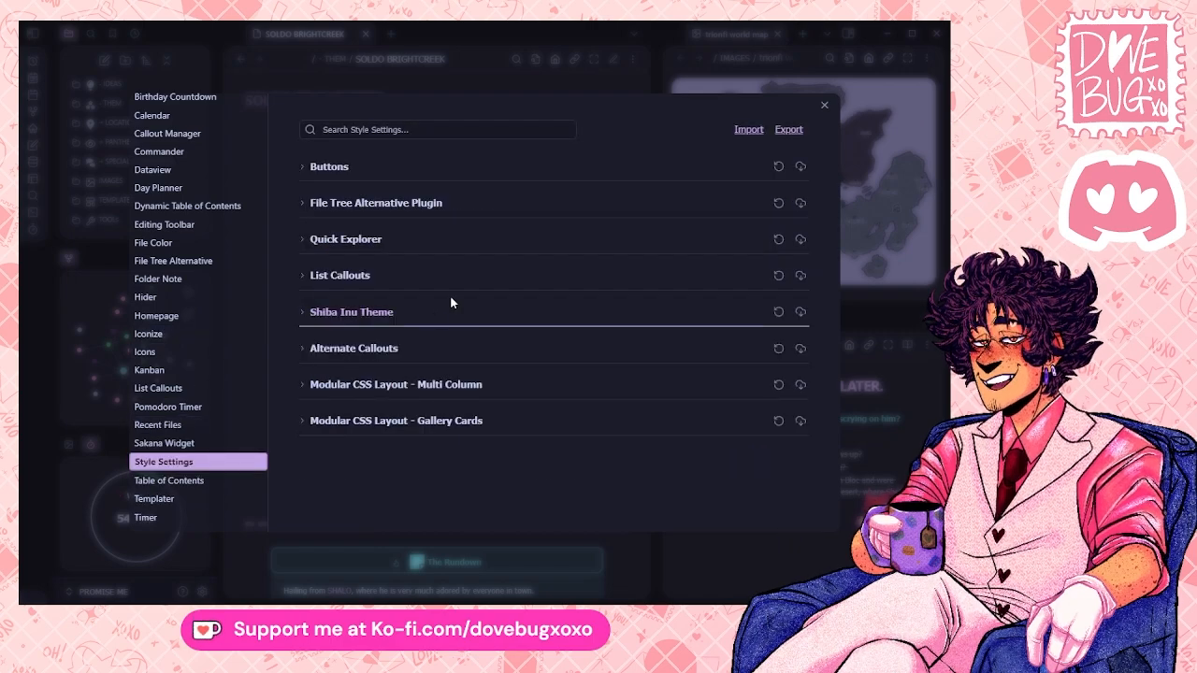
# - Expand the Shiba Inu Theme settings and its Colors section to view the palette and accent options
pyautogui.click(329, 312)
pyautogui.scroll(-1, 561, 280)
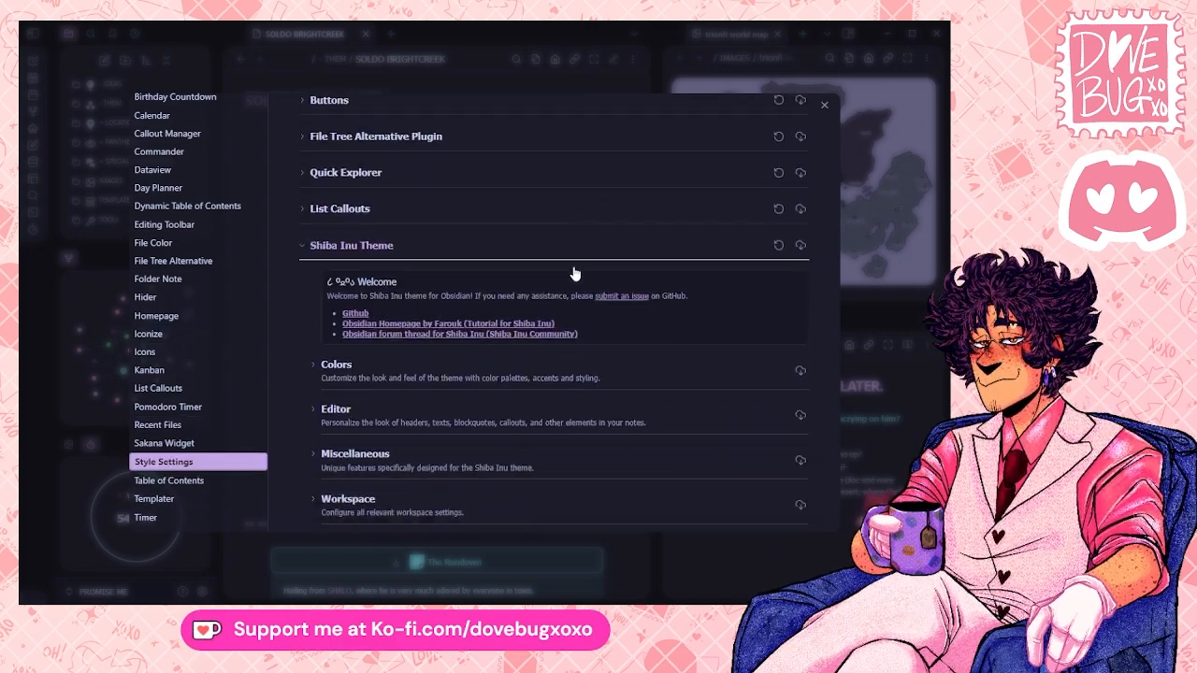
pyautogui.scroll(-3, 575, 273)
pyautogui.click(547, 175)
pyautogui.scroll(-1, 540, 211)
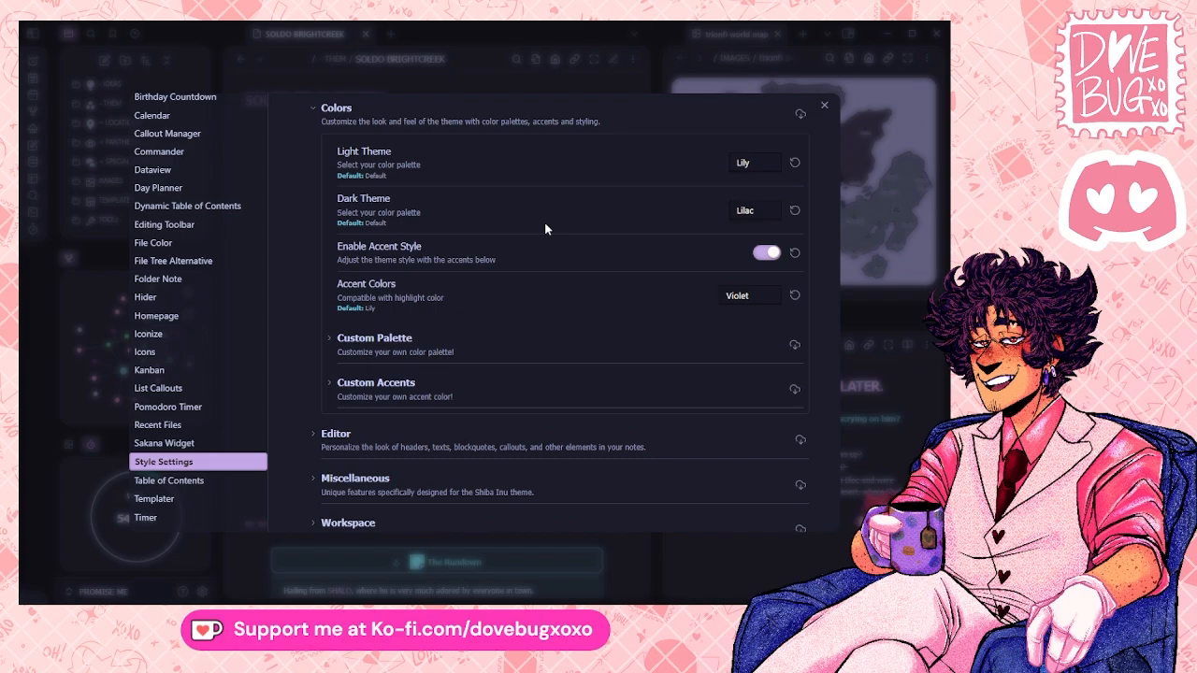
pyautogui.scroll(-2, 545, 228)
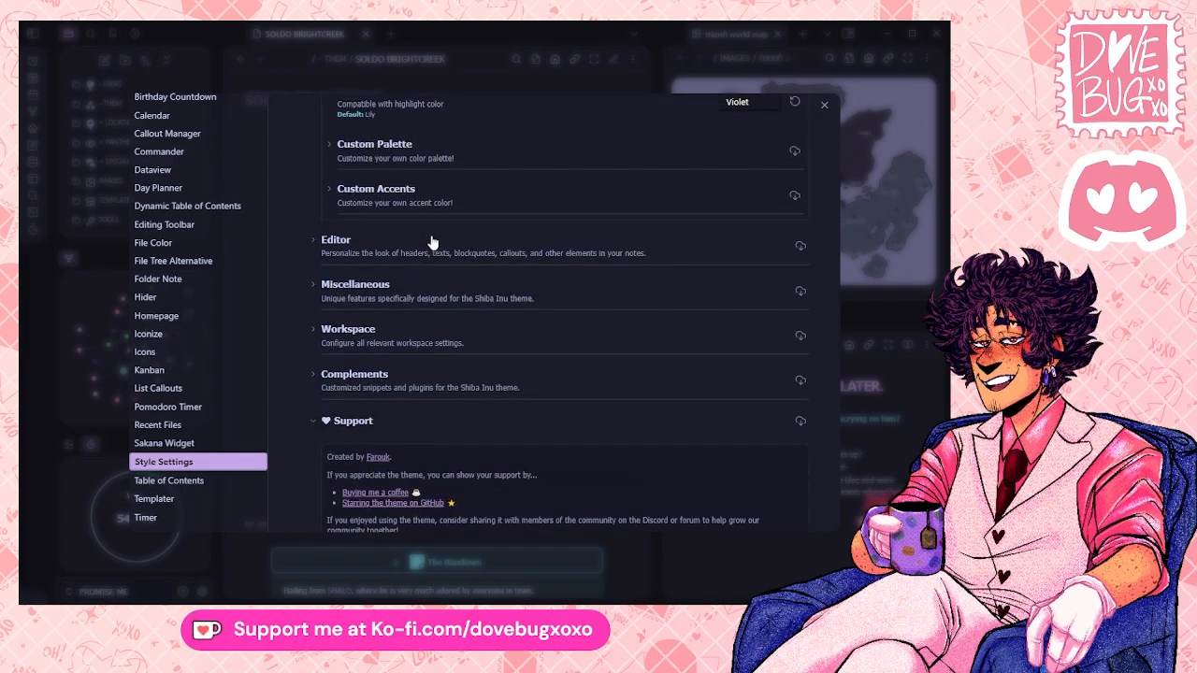
# - Expand the theme's Editor section and view its Font and Headers options
pyautogui.scroll(2, 468, 248)
pyautogui.click(374, 329)
pyautogui.scroll(-4, 454, 315)
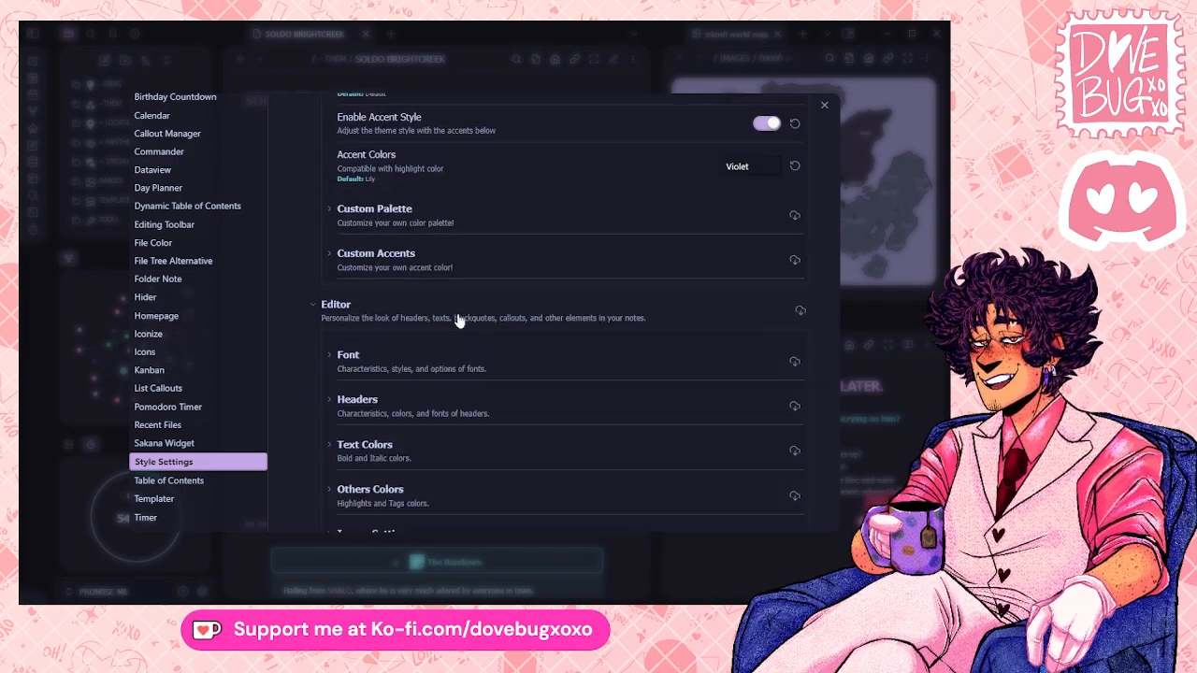
pyautogui.click(419, 234)
pyautogui.scroll(-4, 521, 302)
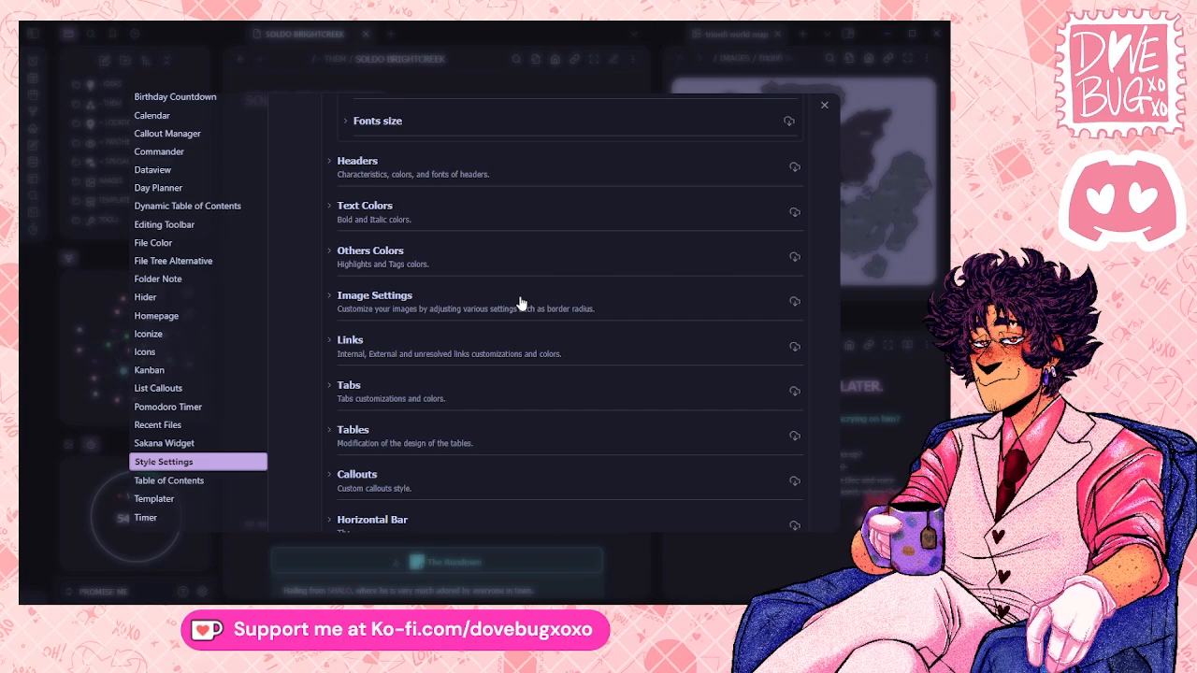
pyautogui.click(414, 218)
pyautogui.click(416, 180)
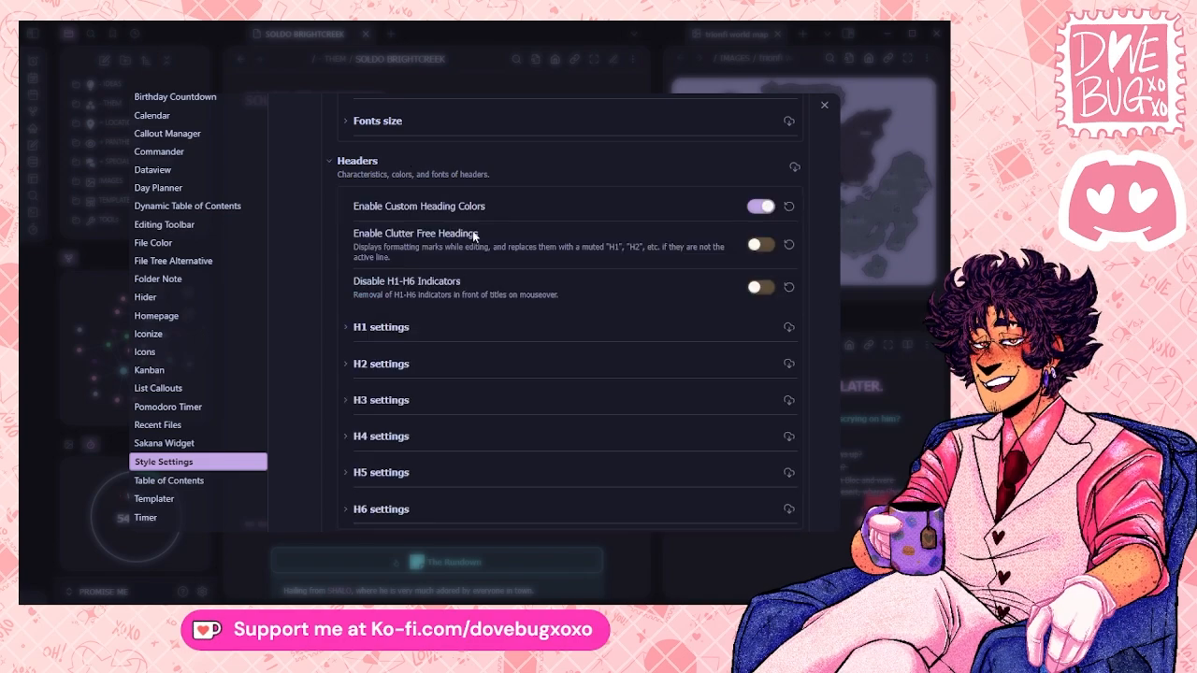
# - Expand the Tabs, Tables and Horizontal Bar options in the Editor section, view them, and close the settings
pyautogui.scroll(-10, 472, 238)
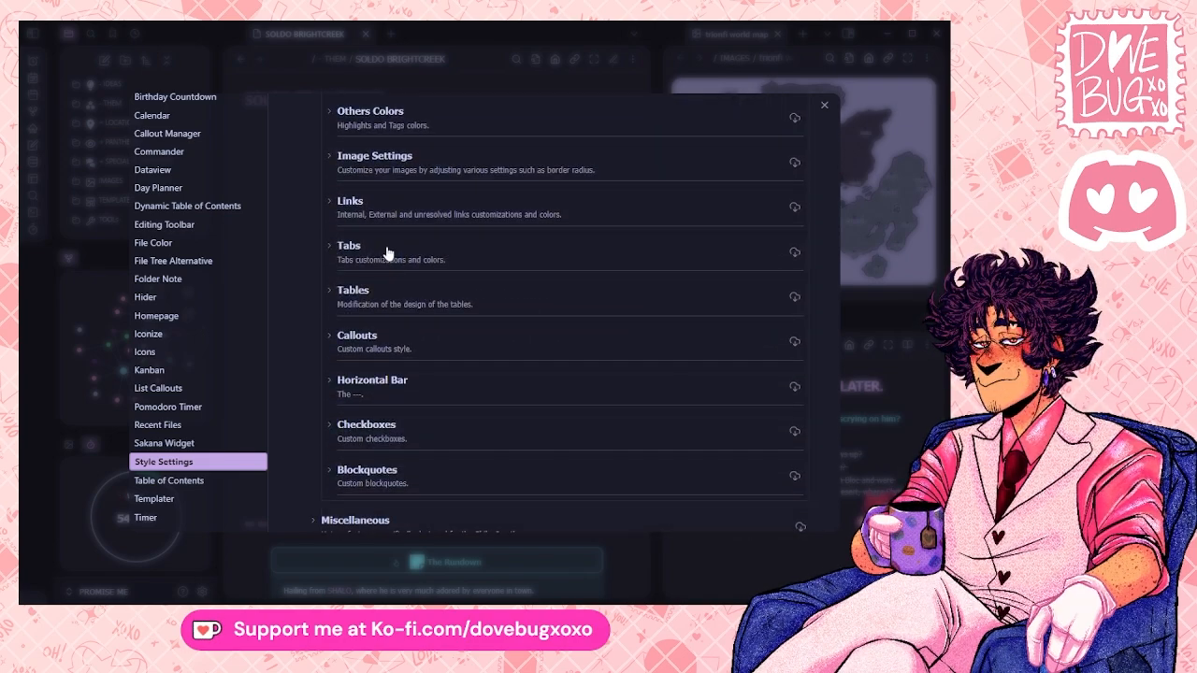
pyautogui.click(416, 253)
pyautogui.scroll(-3, 416, 327)
pyautogui.click(430, 301)
pyautogui.scroll(-5, 448, 325)
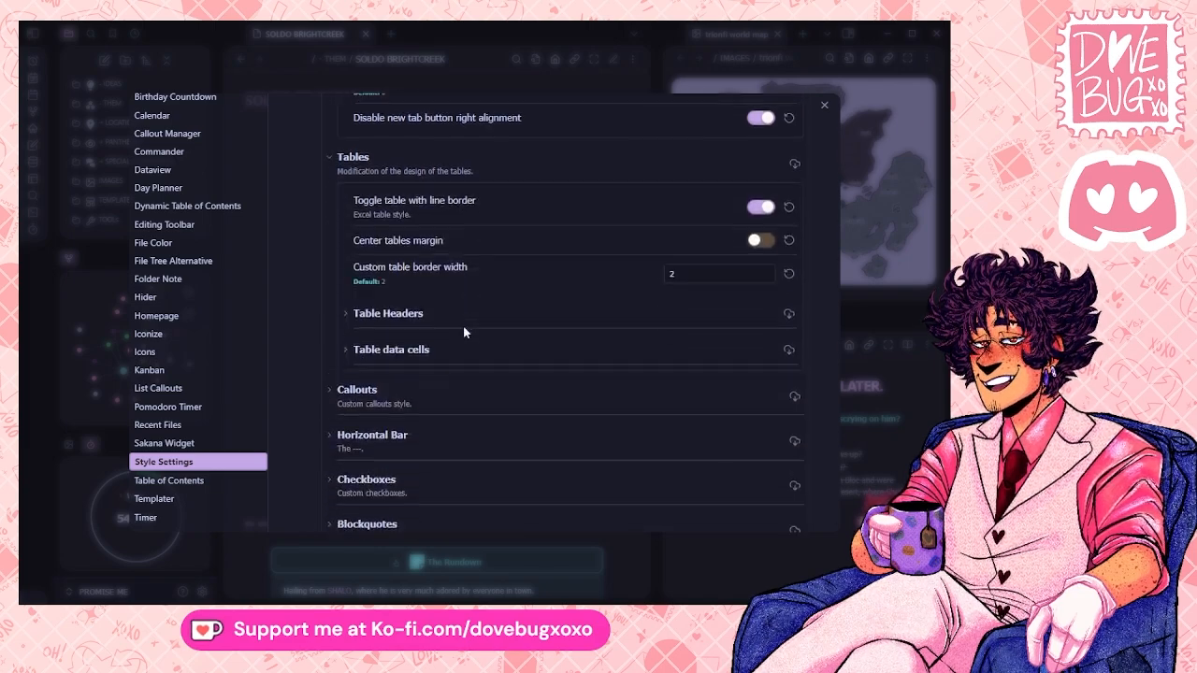
pyautogui.click(439, 312)
pyautogui.scroll(-3, 479, 324)
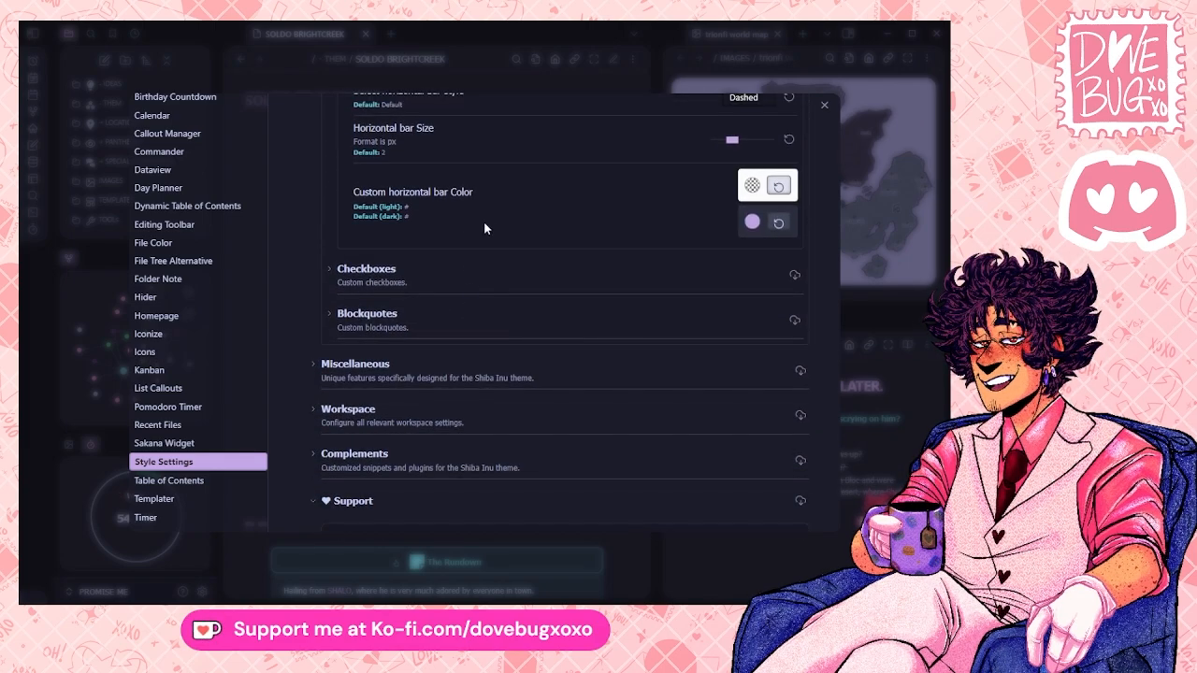
pyautogui.click(542, 56)
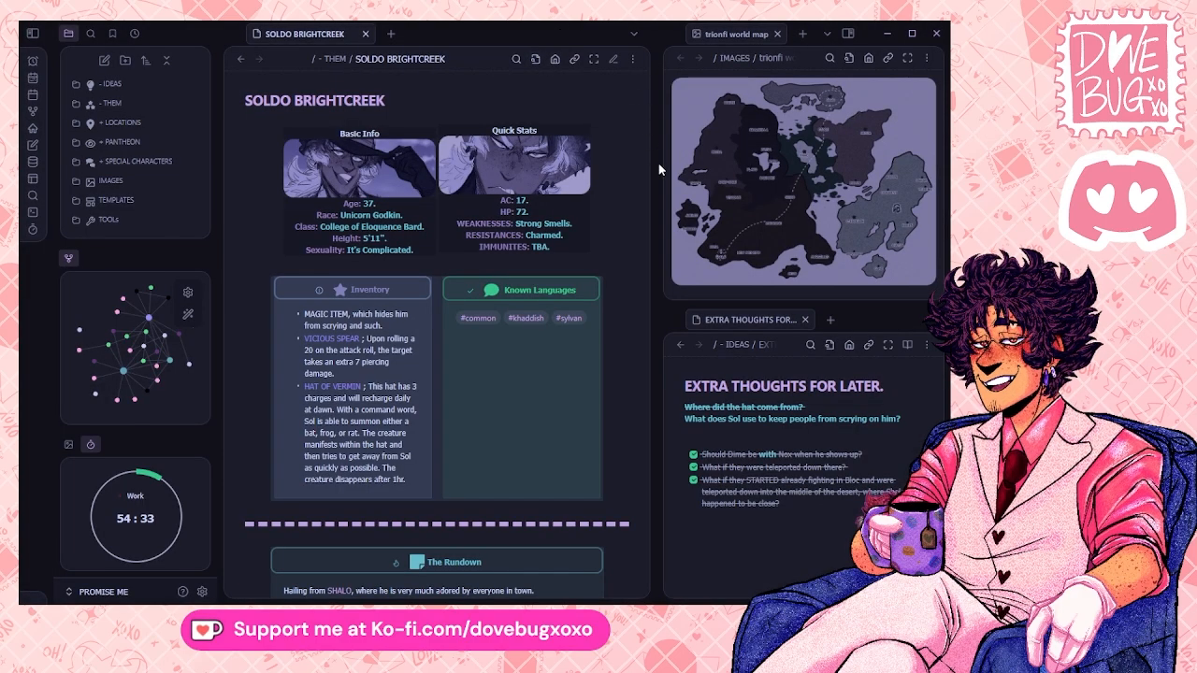